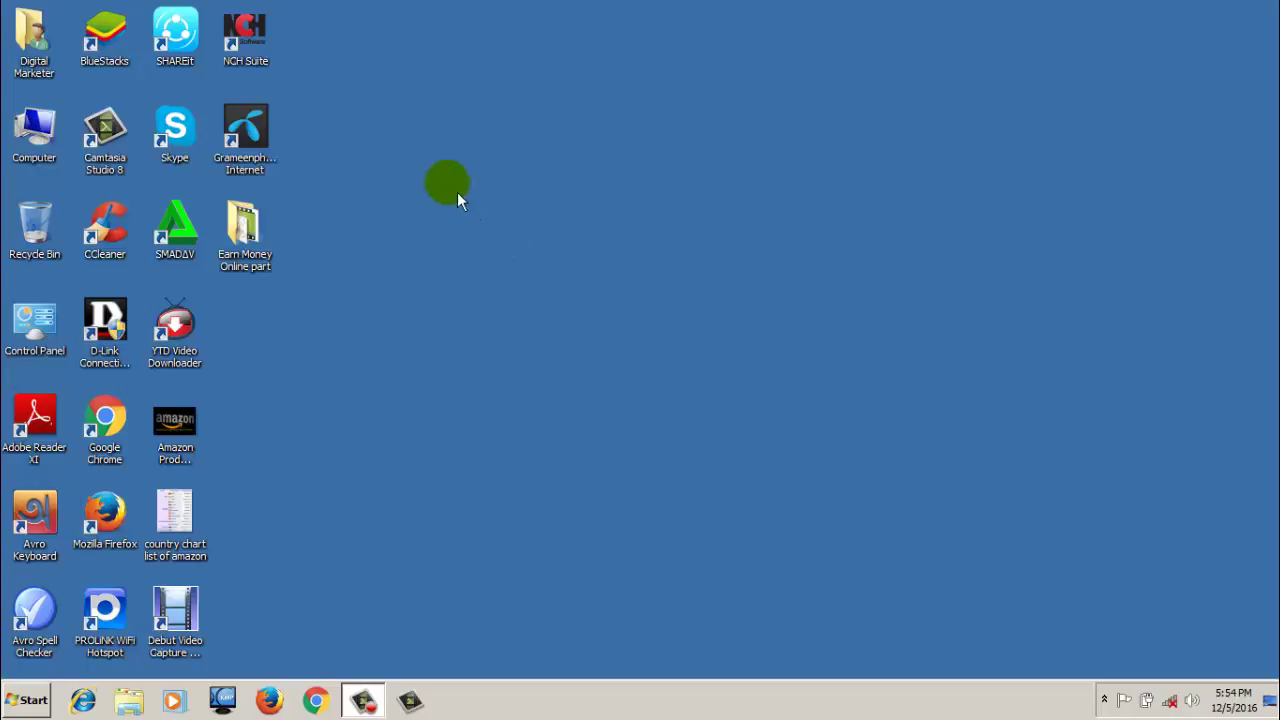
right_click(427, 123)
left_click(458, 157)
right_click(440, 112)
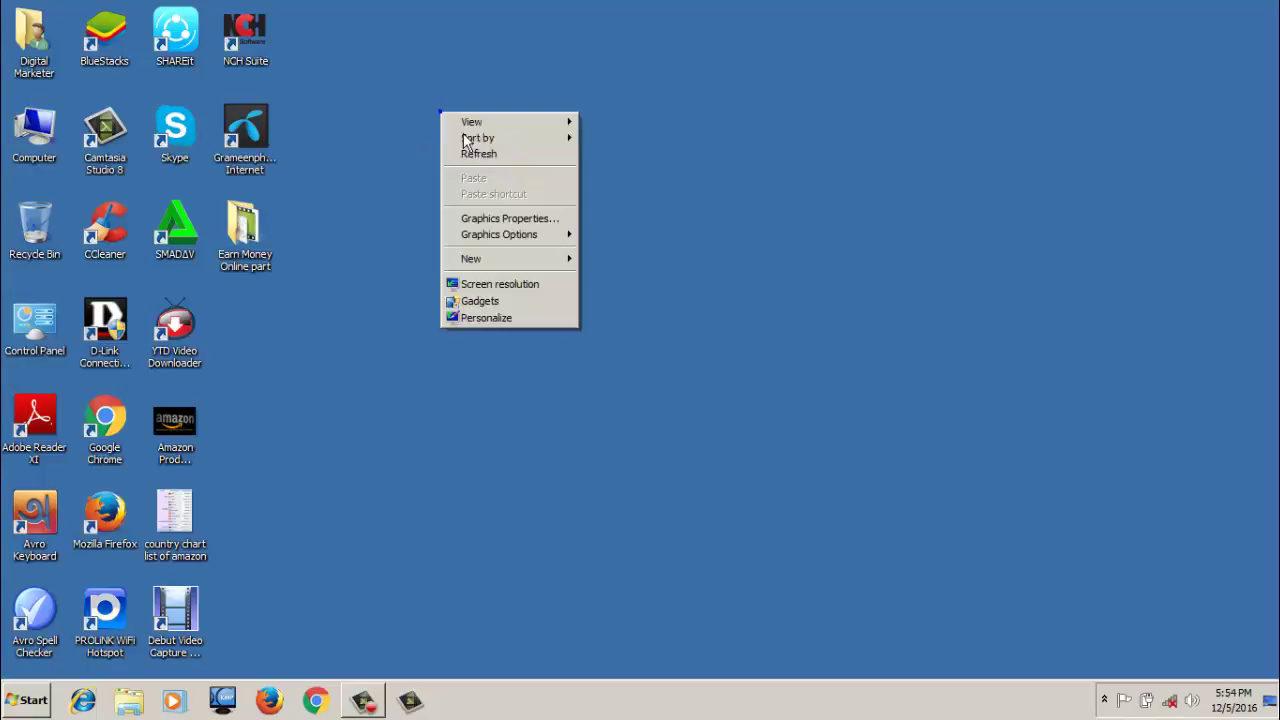
left_click(491, 160)
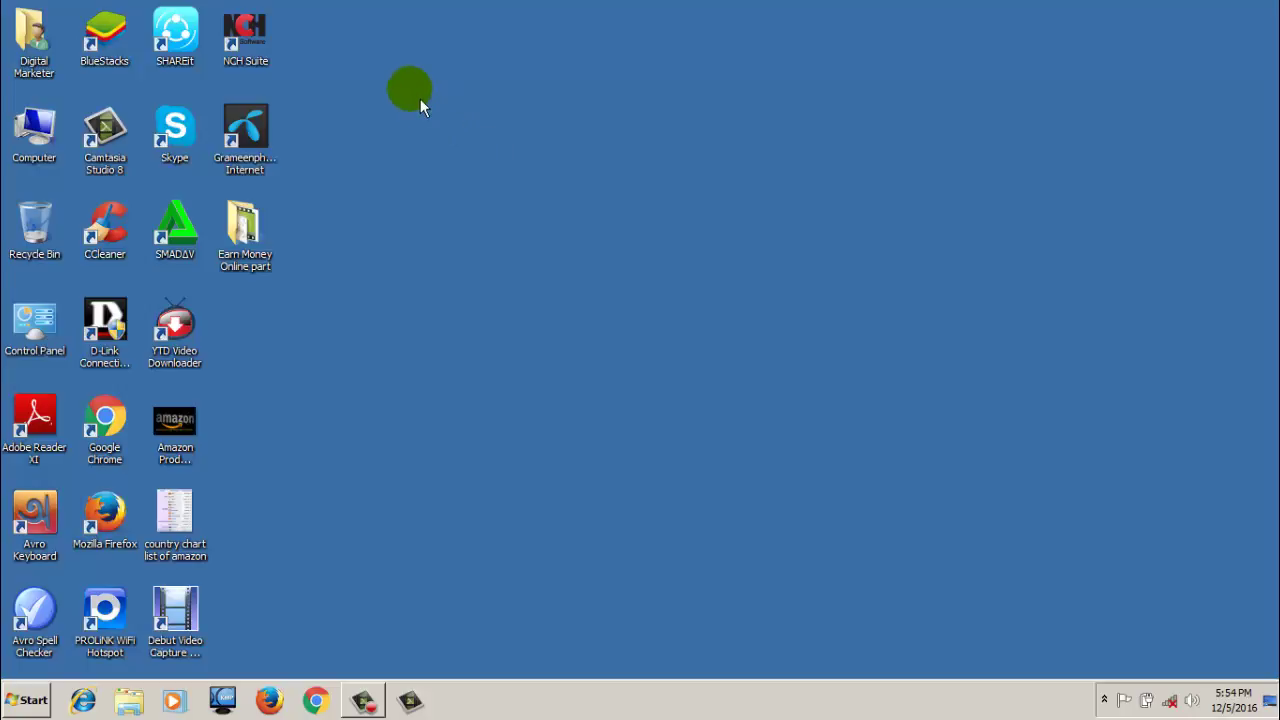
right_click(412, 90)
left_click(466, 127)
right_click(436, 82)
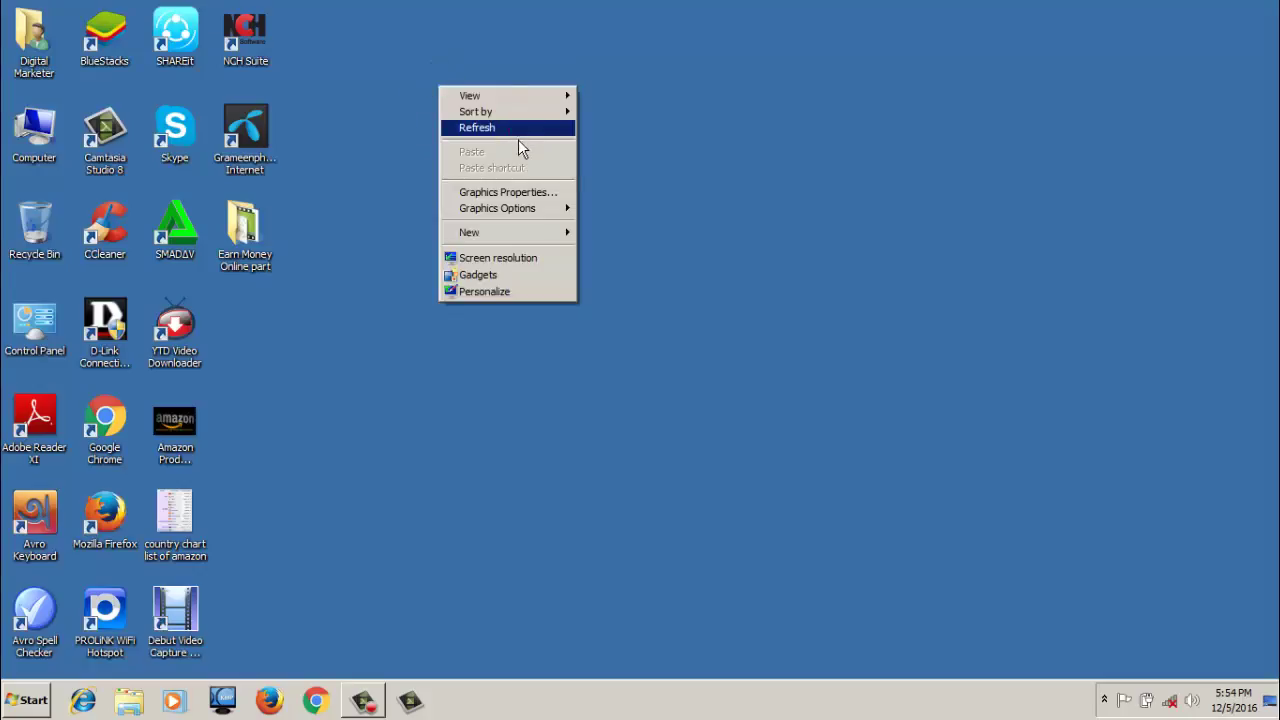
left_click(514, 130)
right_click(454, 92)
left_click(510, 134)
right_click(450, 76)
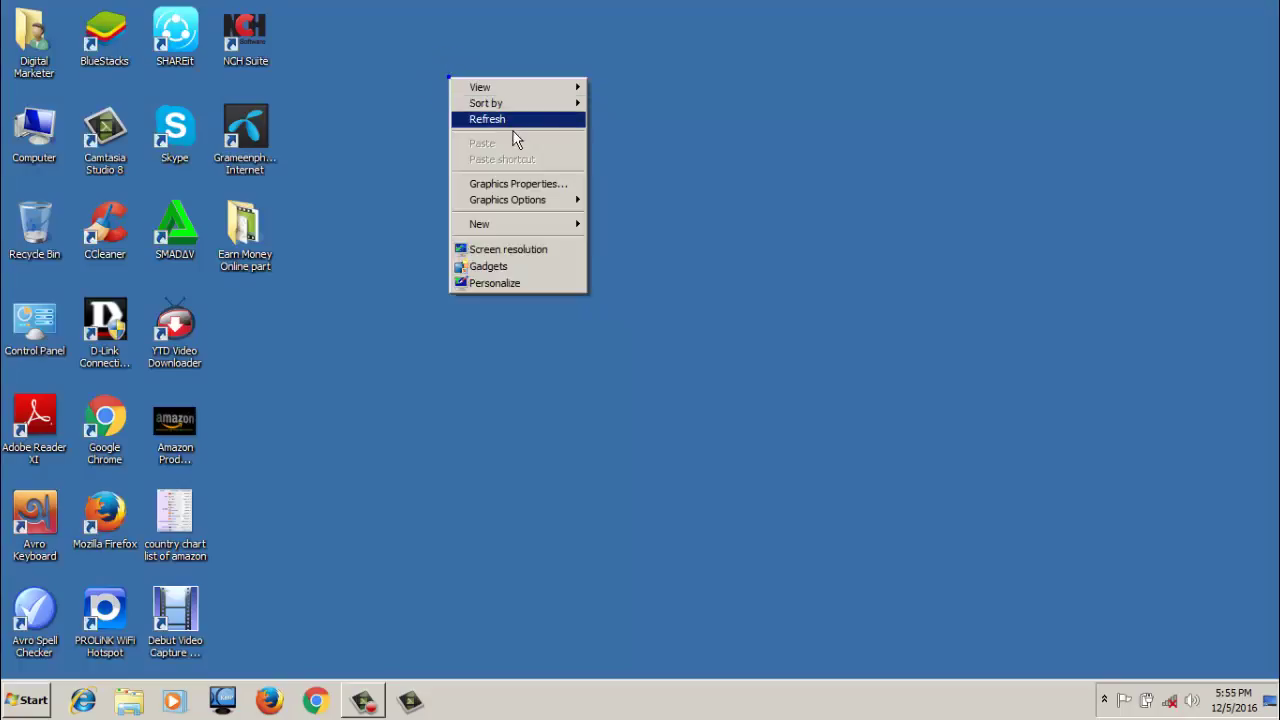
left_click(514, 136)
right_click(490, 167)
right_click(461, 100)
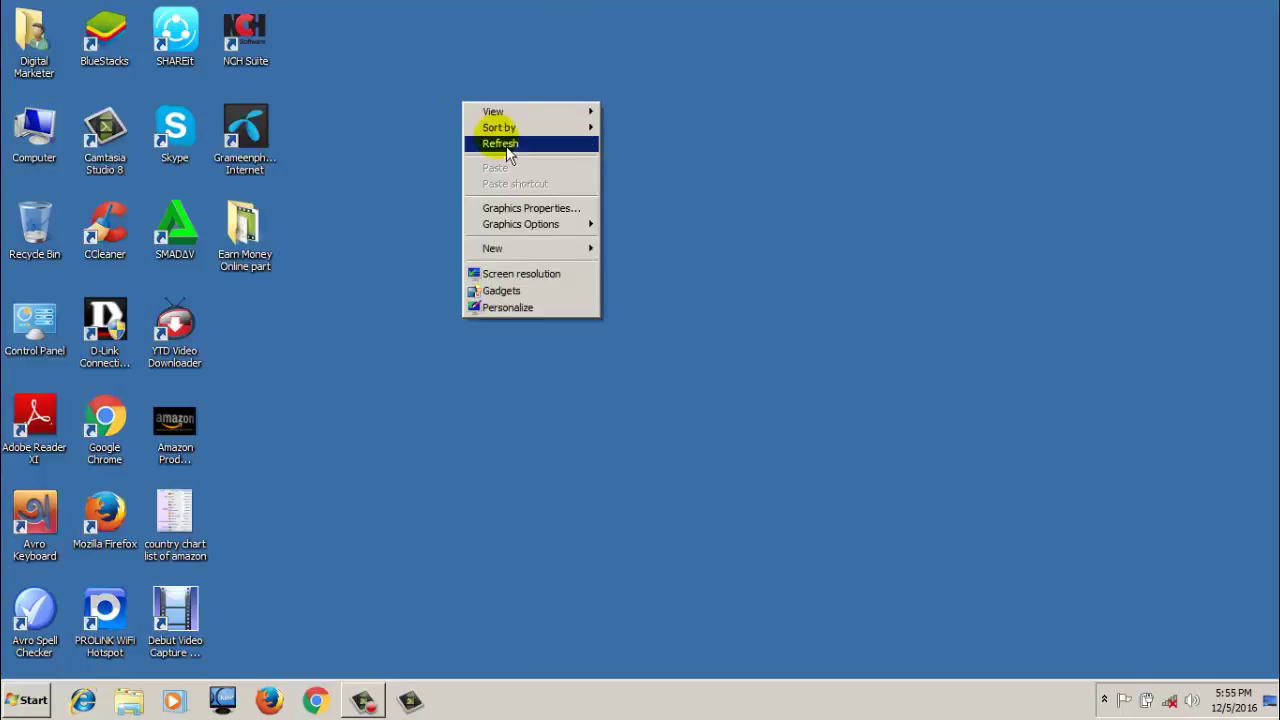
left_click(500, 133)
Open the Camtasia Studio FULL 8.1.2 folder in LEDP on Removable Disk (I:) and examine the camtasia installer and Key text file
double_click(33, 130)
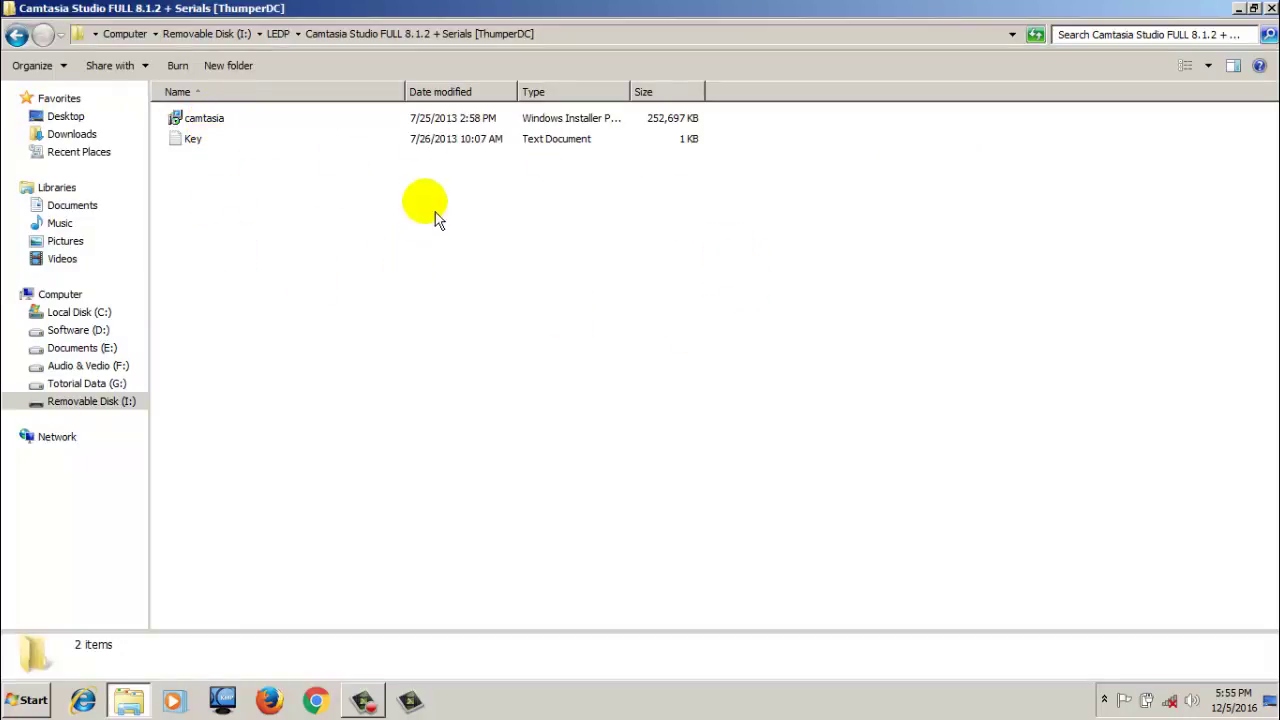
left_click_drag(728, 108, 575, 190)
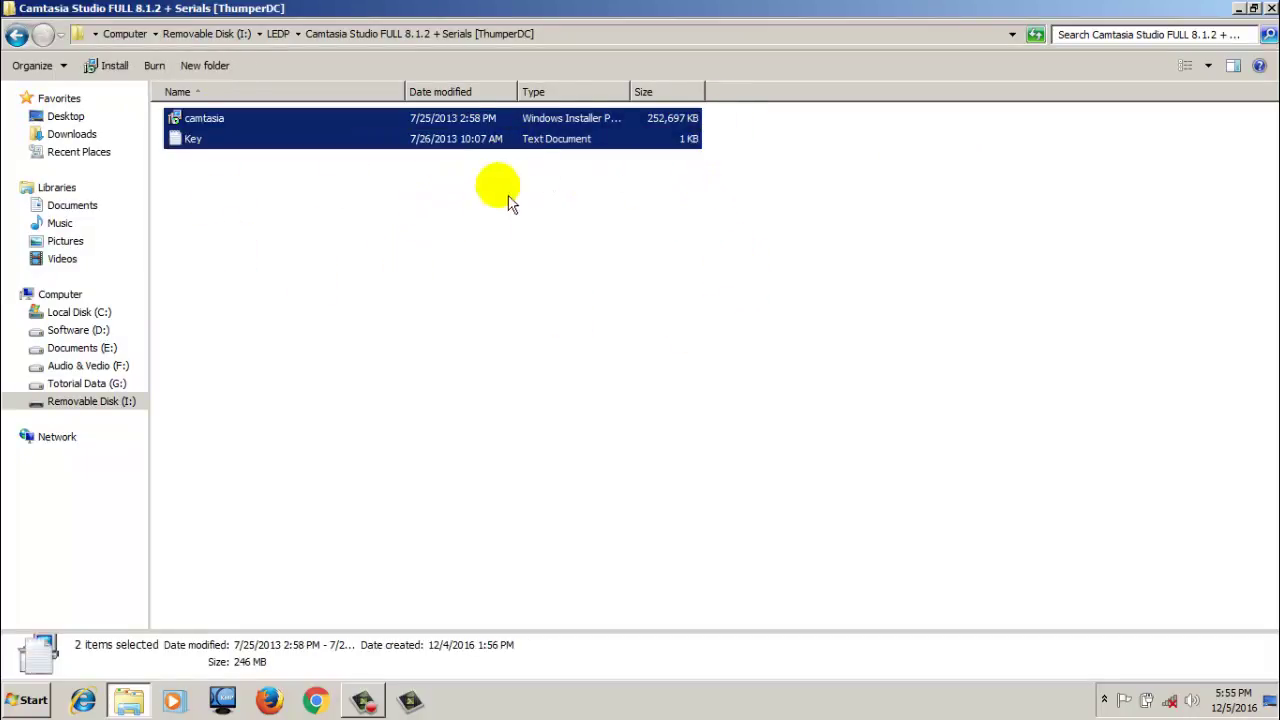
left_click(460, 229)
left_click(236, 118)
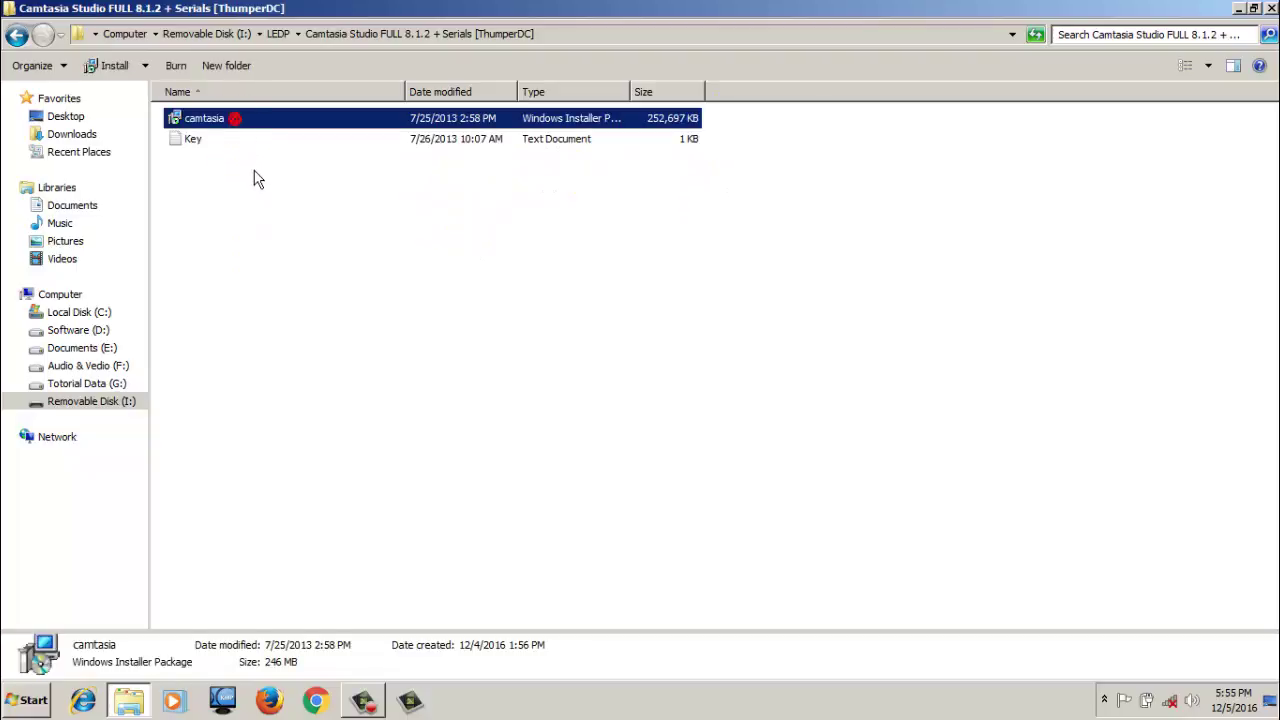
left_click(240, 163)
left_click(228, 140)
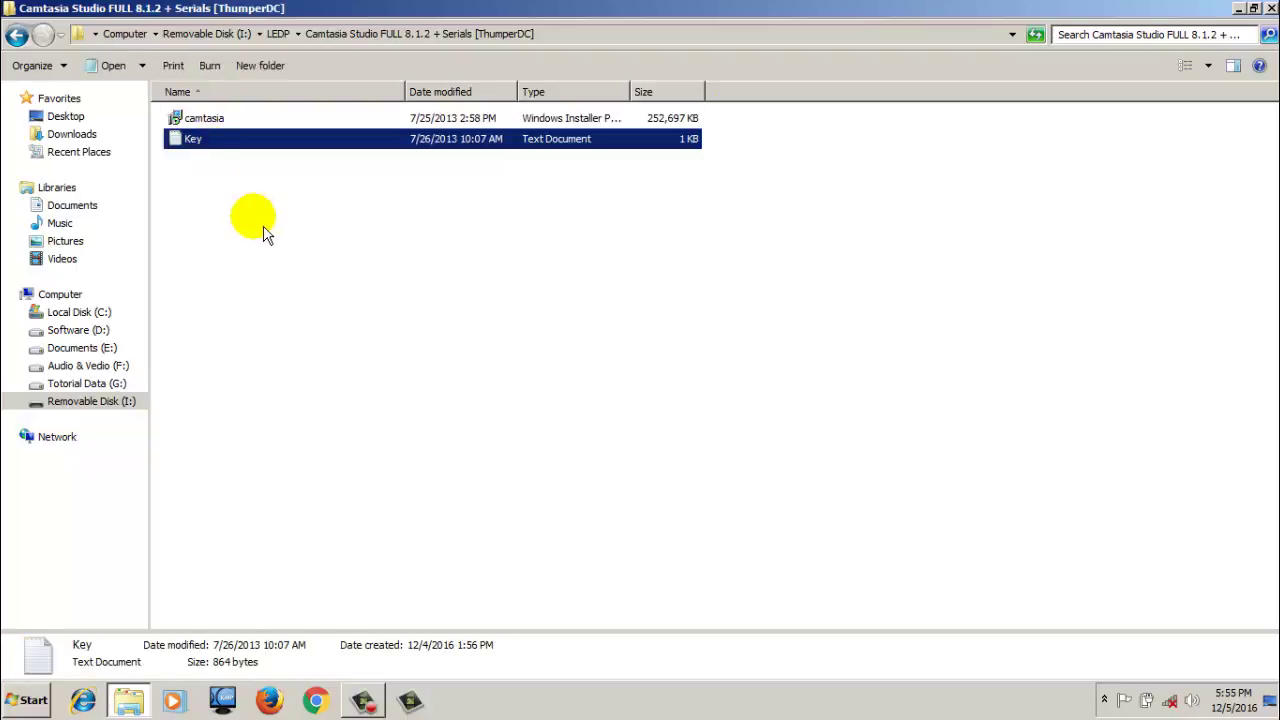
left_click(253, 216)
left_click(206, 120)
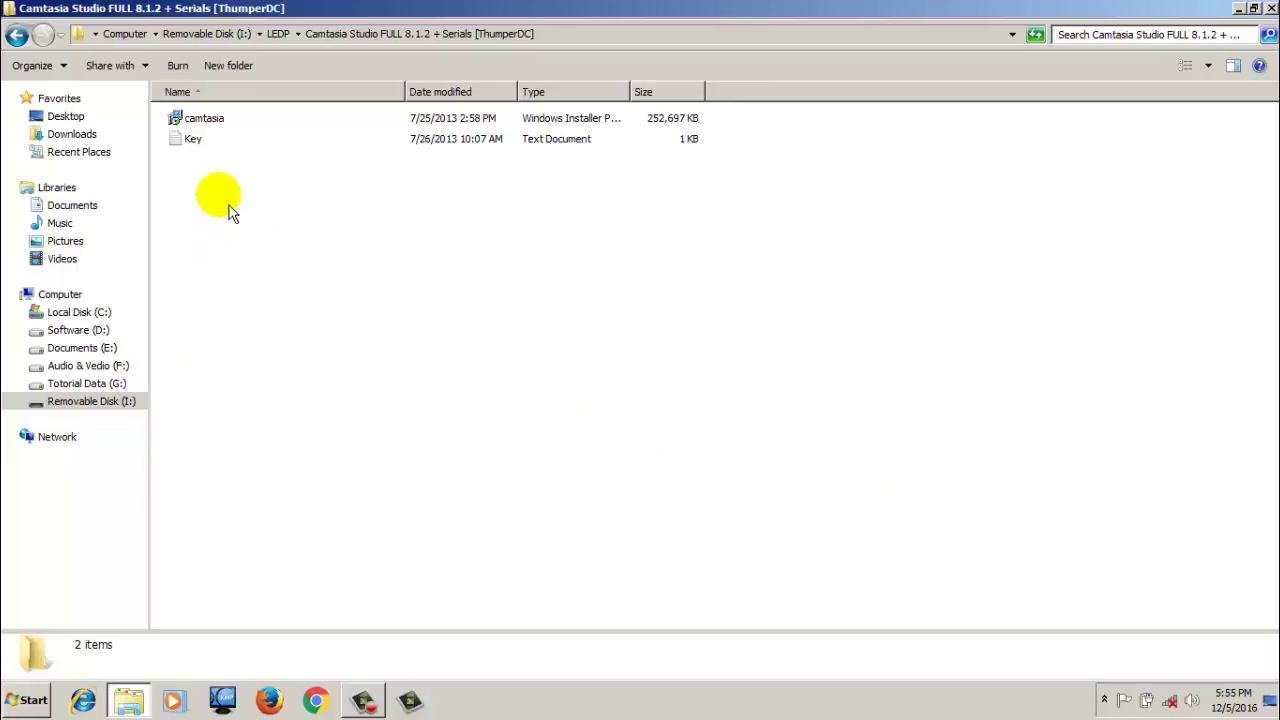
Open the Key text file to review the registration name and activation keys, and close it together with the folder window
double_click(198, 139)
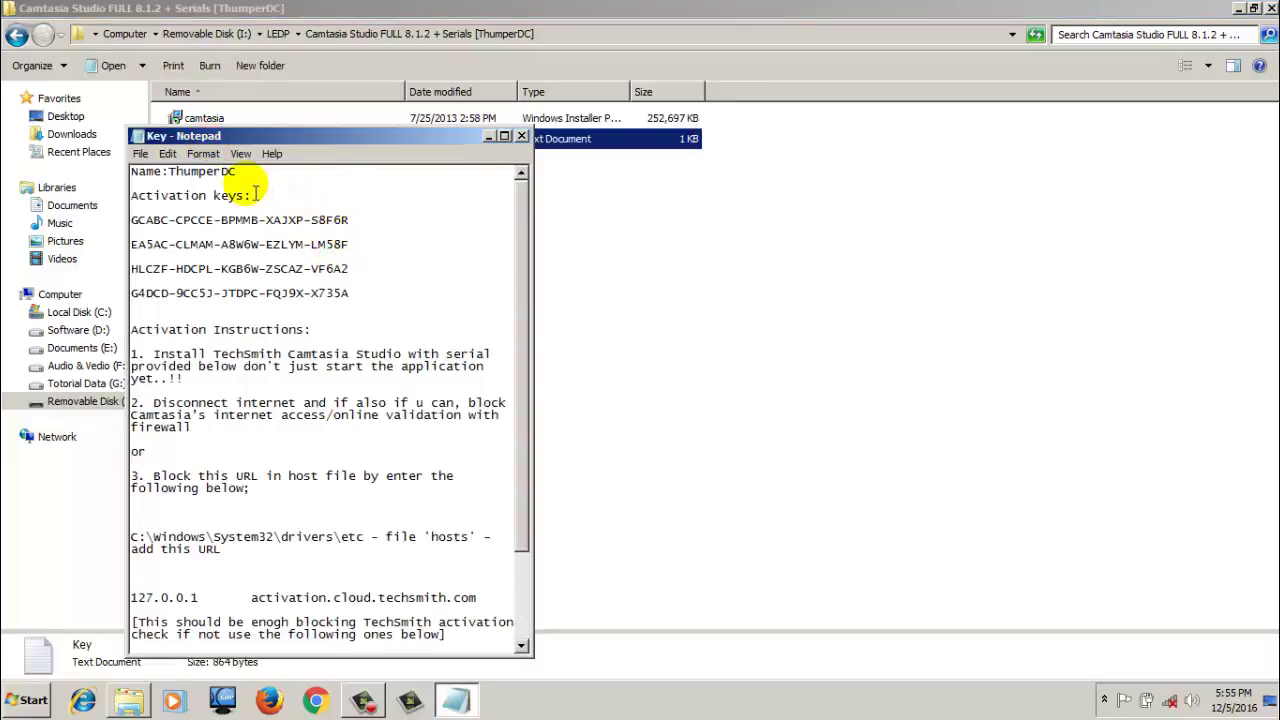
left_click_drag(238, 176, 178, 180)
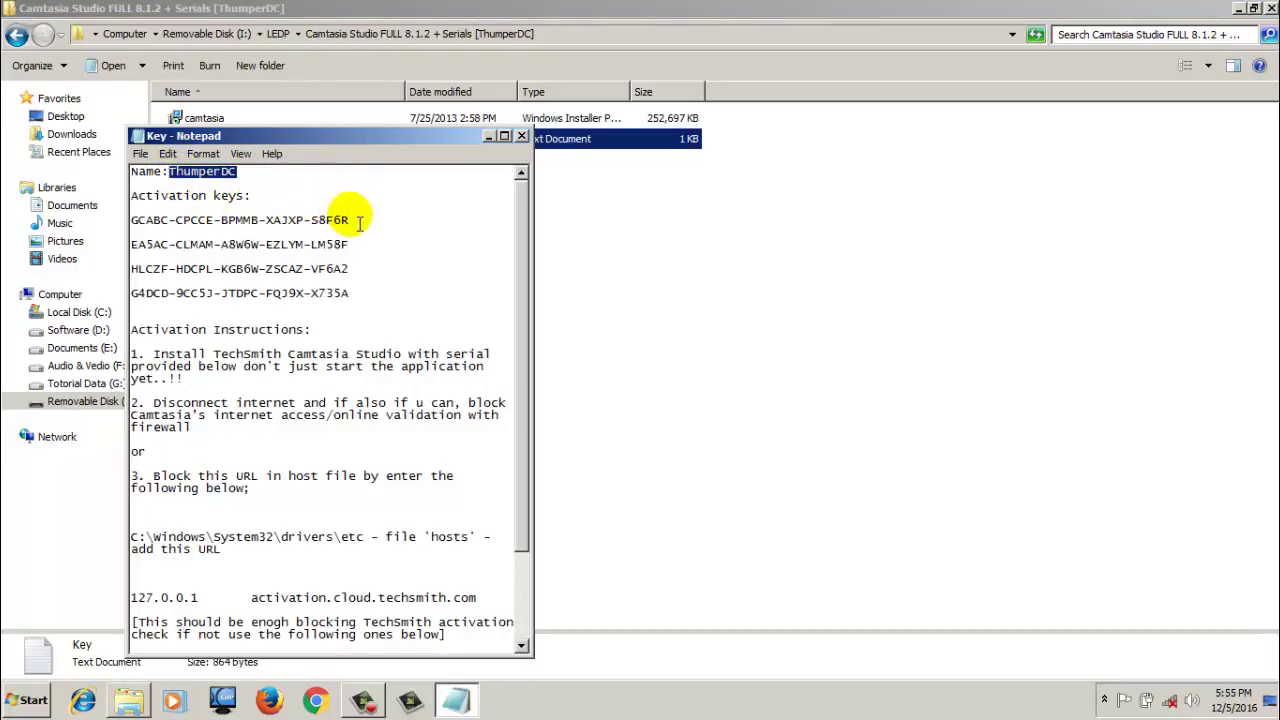
left_click_drag(363, 209, 350, 246)
left_click(270, 243)
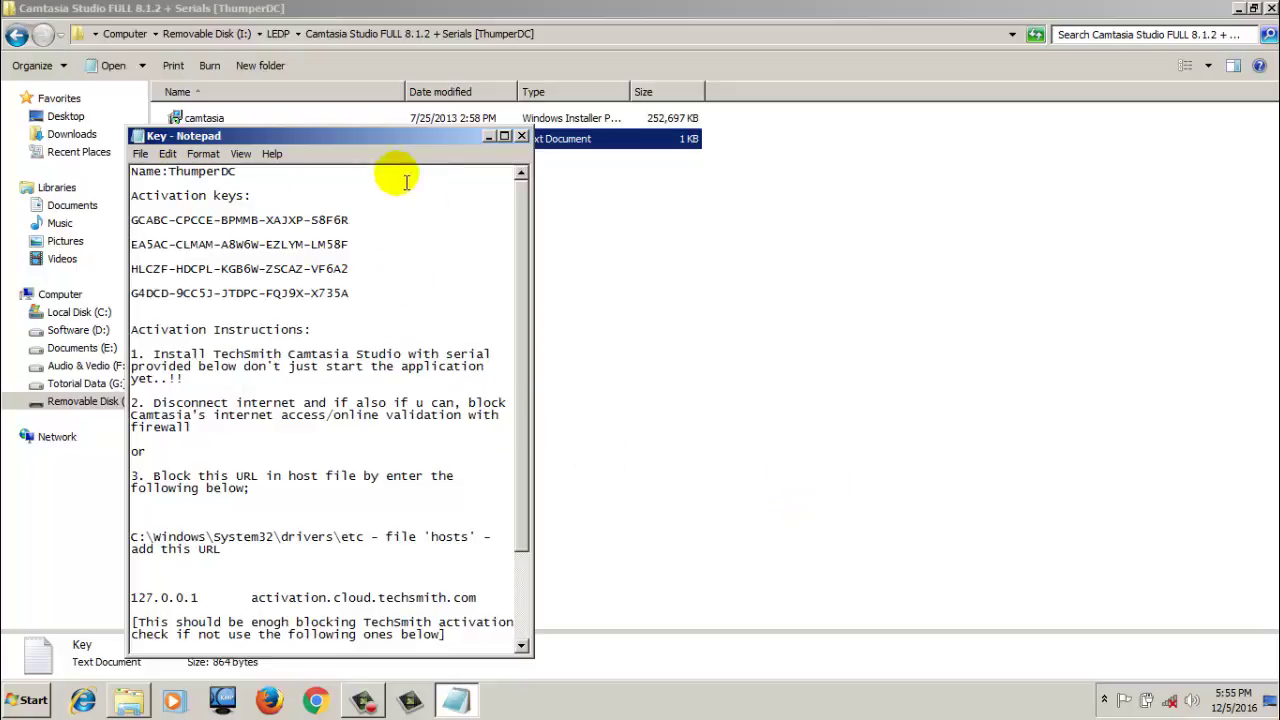
left_click(520, 135)
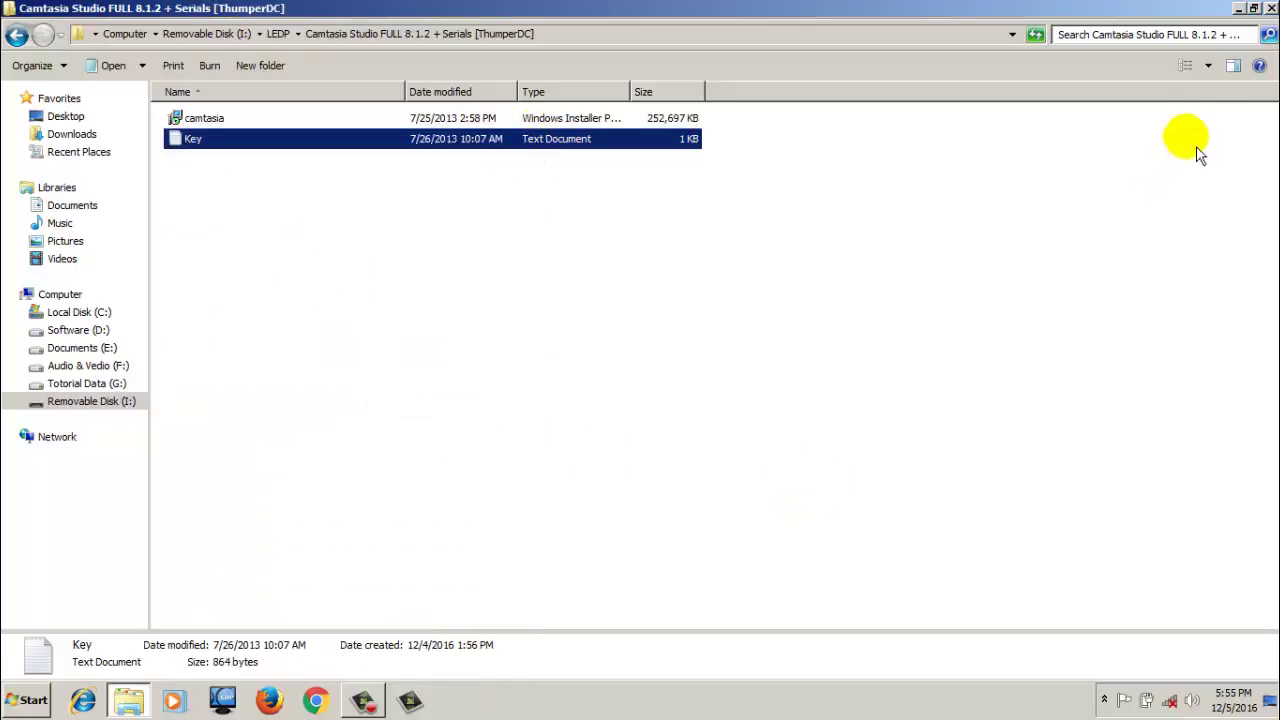
left_click(1270, 8)
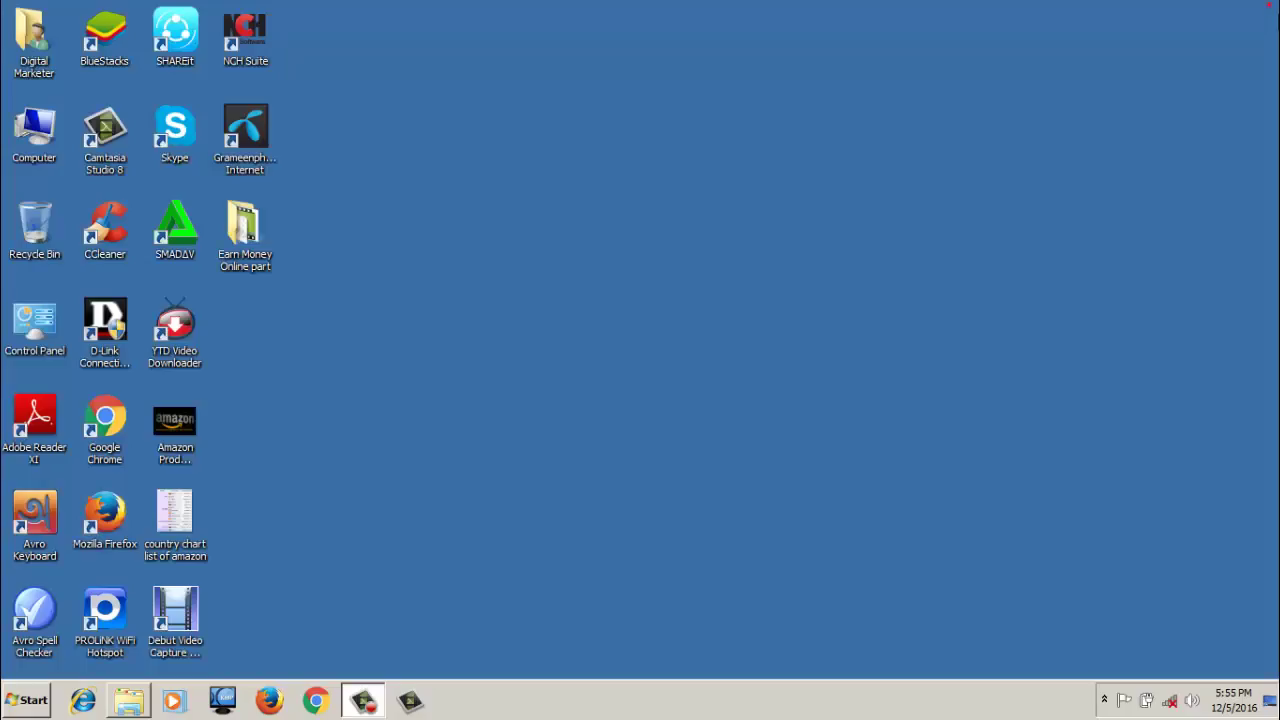
Switch to Camtasia Studio and dismiss its Welcome dialog to reach the empty project
right_click(546, 52)
left_click(645, 104)
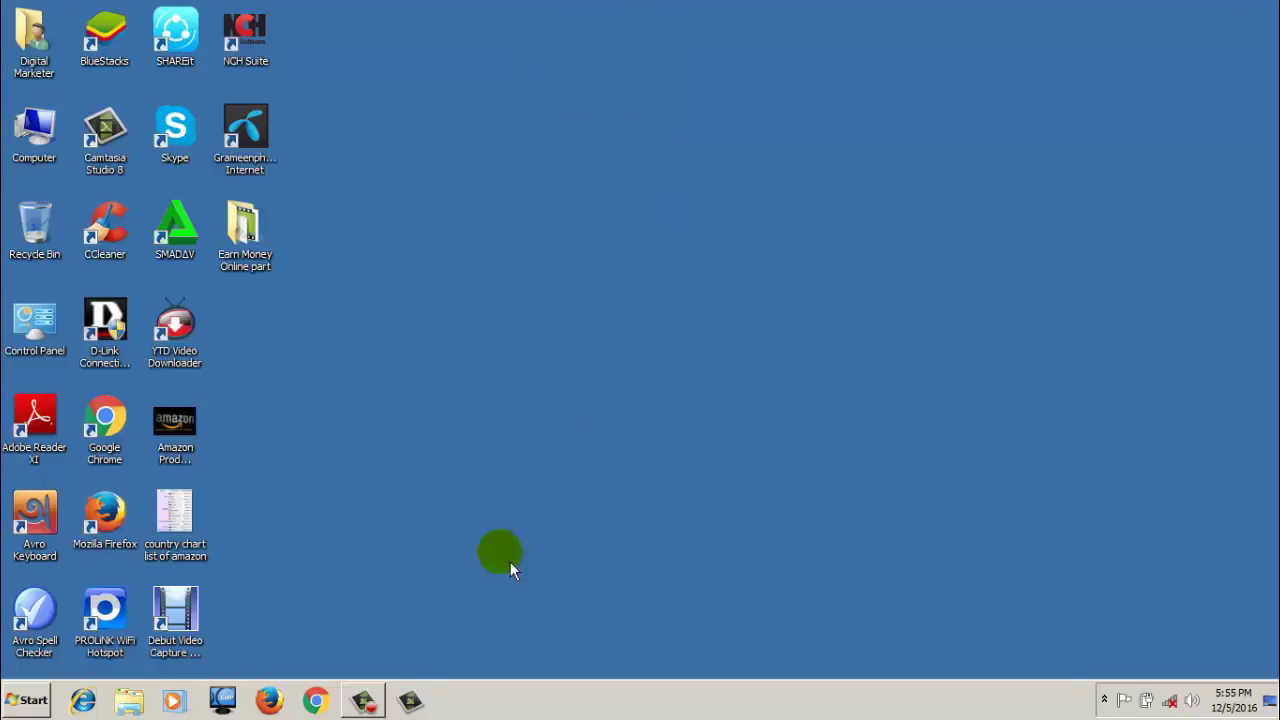
left_click(412, 700)
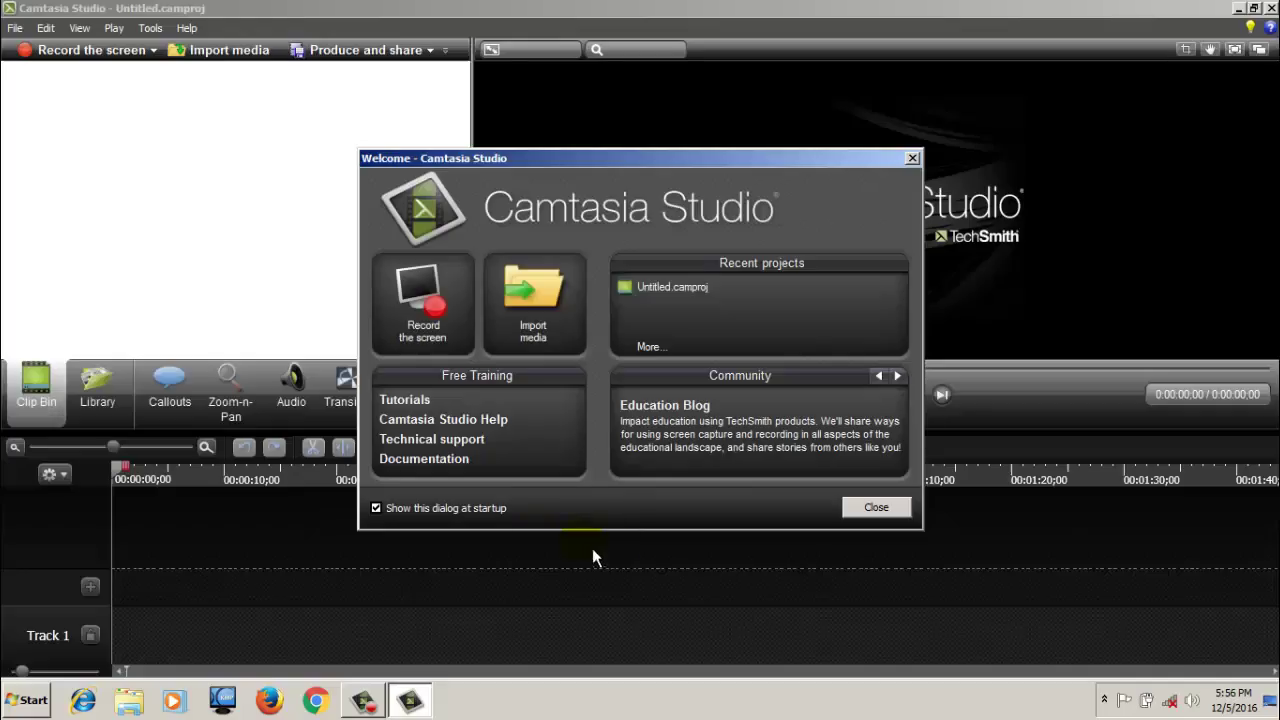
left_click(300, 151)
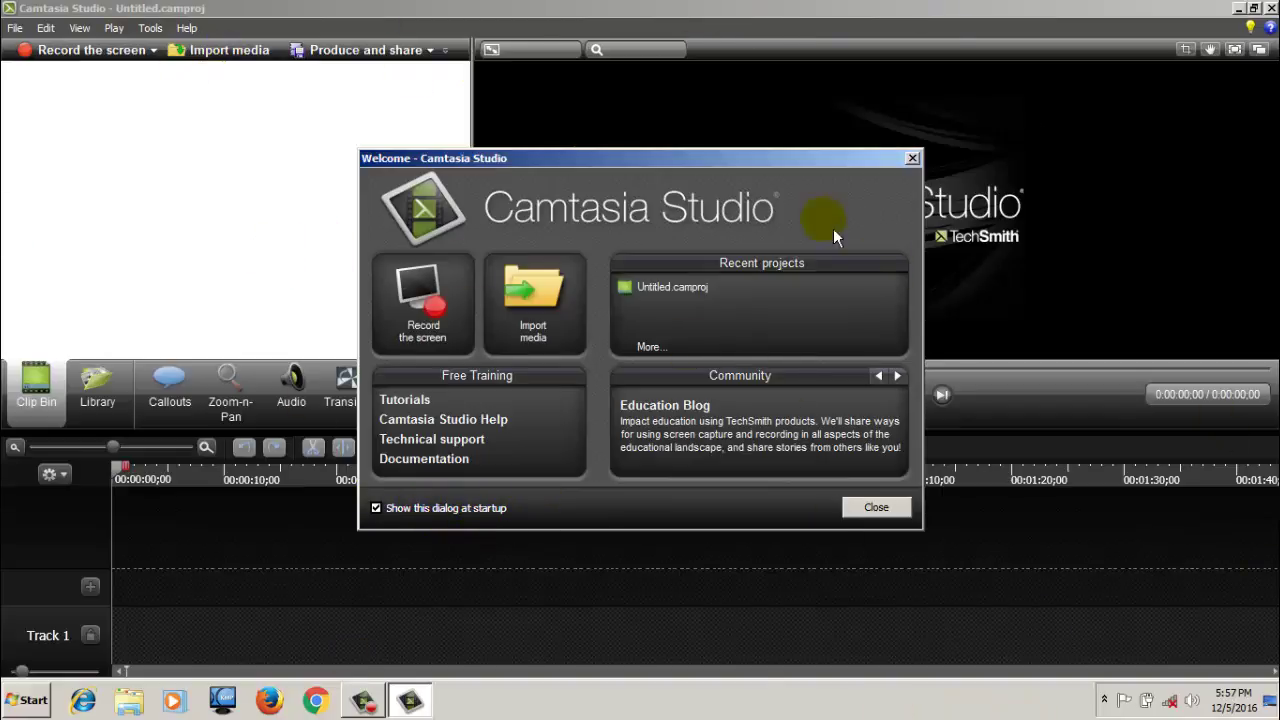
left_click(386, 527)
left_click(876, 509)
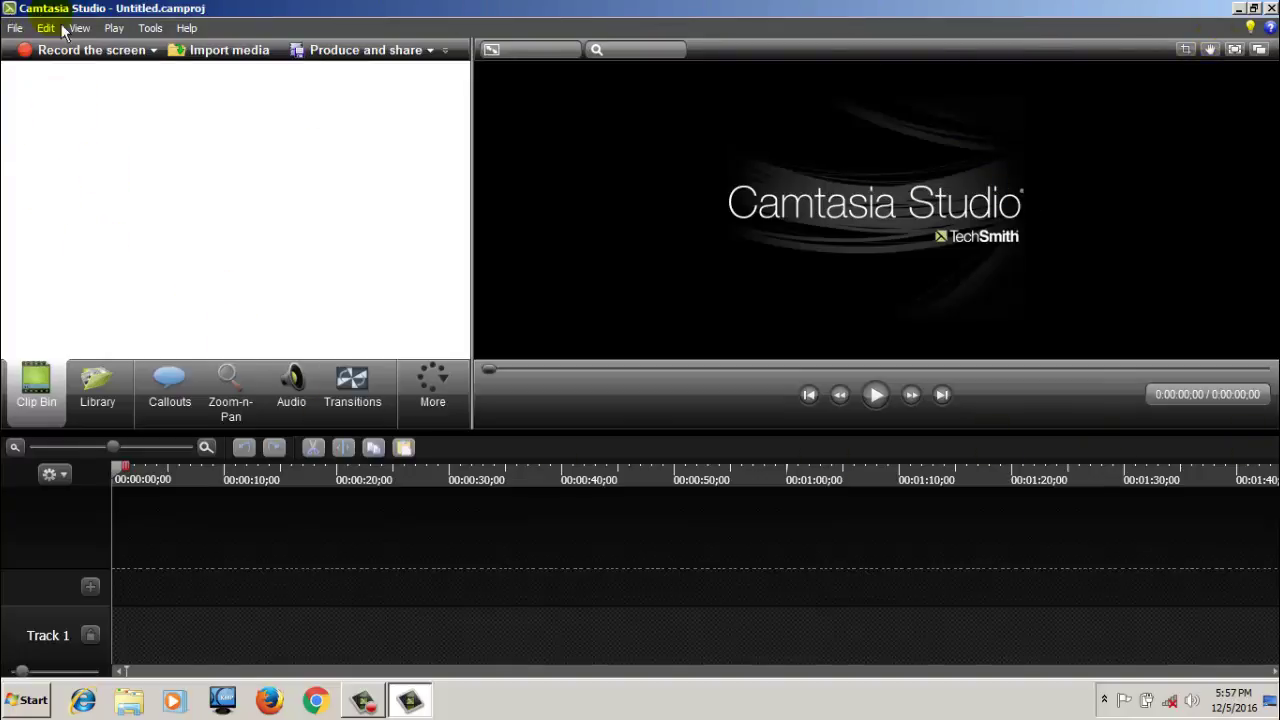
Examine the project commands for creating, opening, reopening recent and saving projects without running any of them
left_click(15, 28)
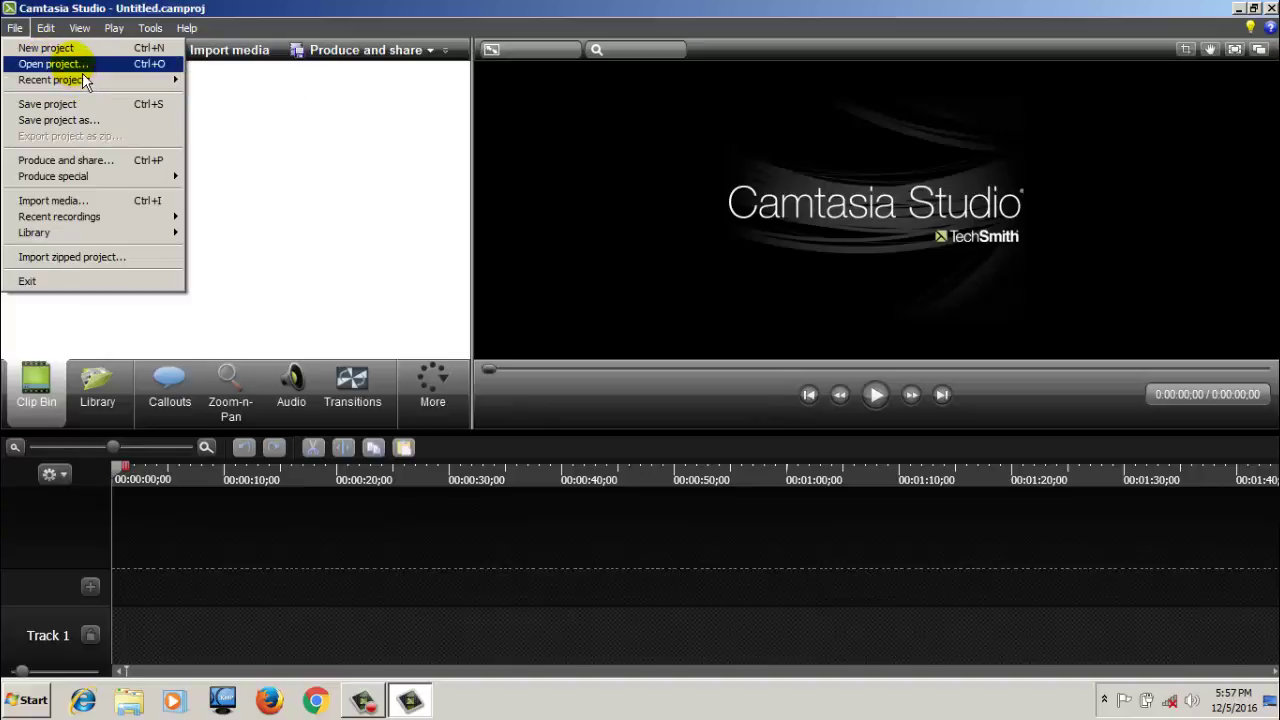
left_click(294, 131)
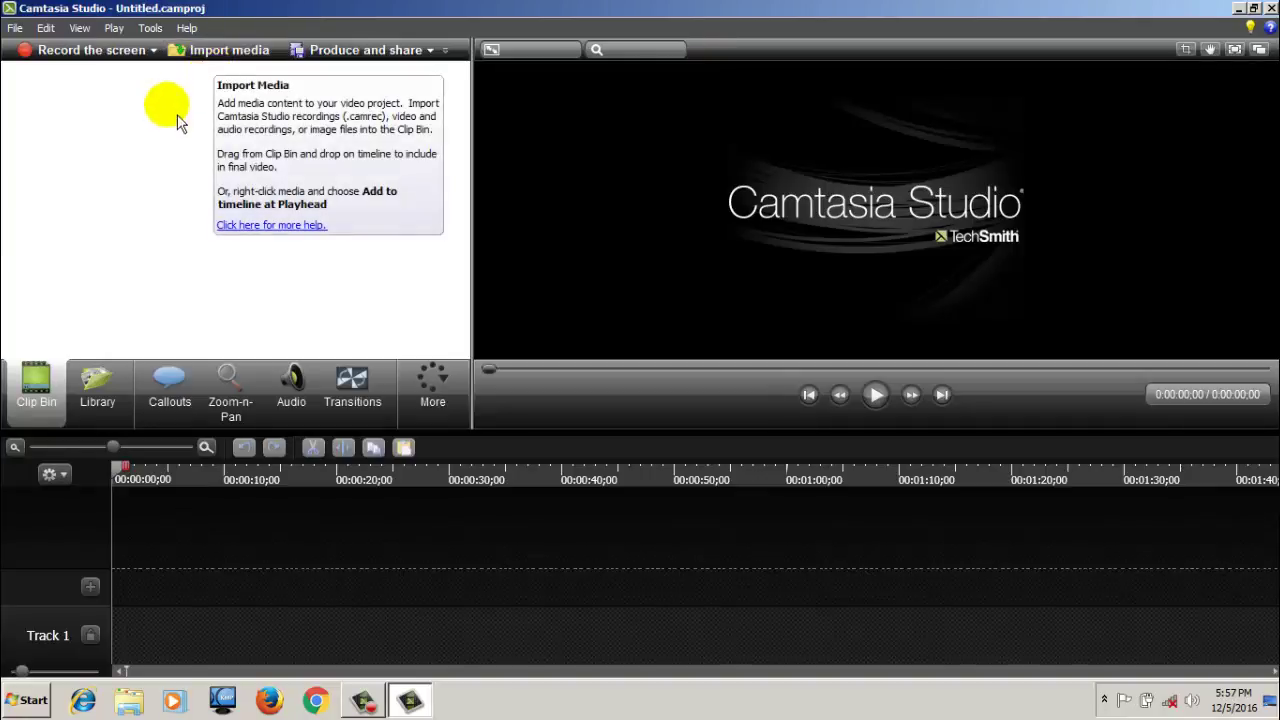
left_click(15, 28)
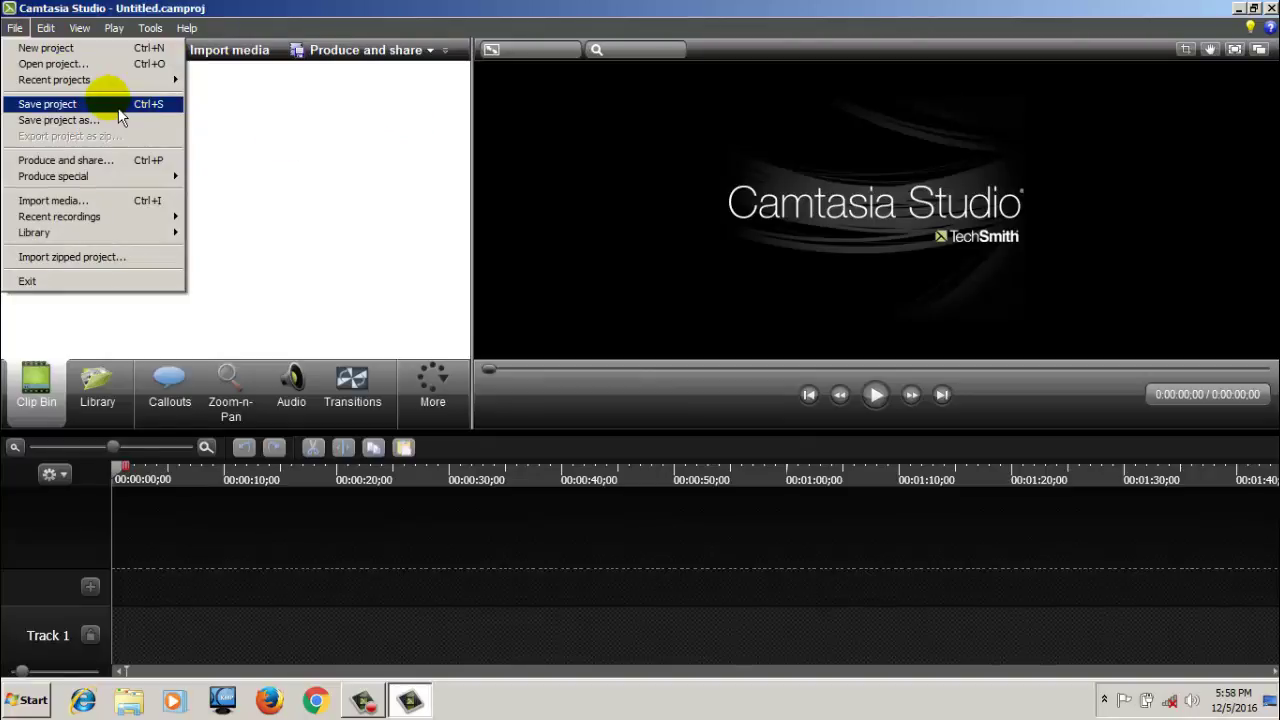
mouse_move(102, 98)
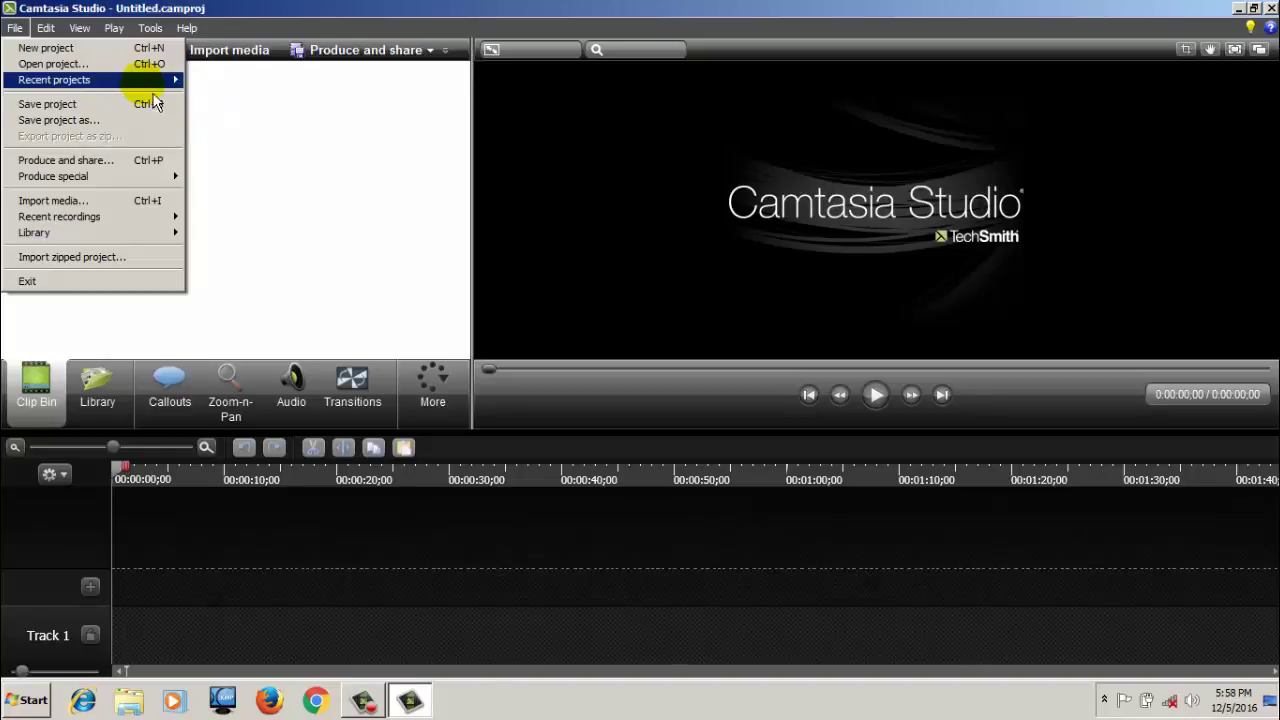
mouse_move(148, 95)
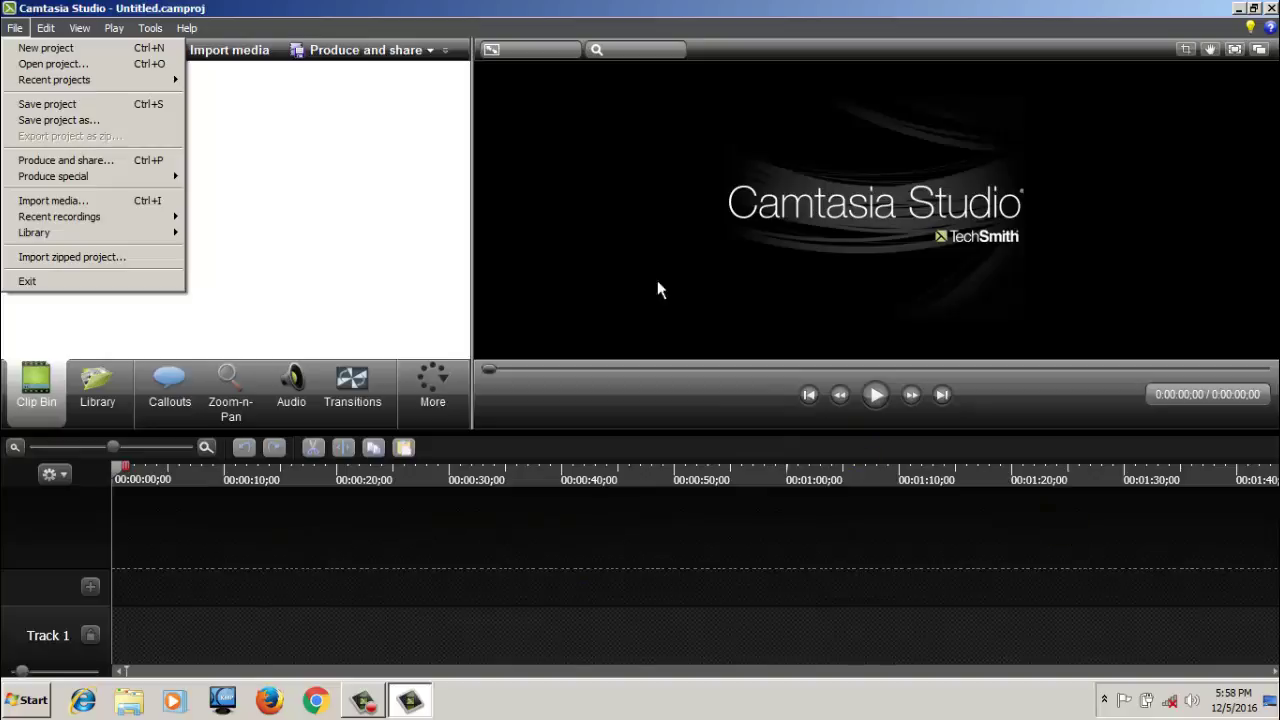
left_click(252, 155)
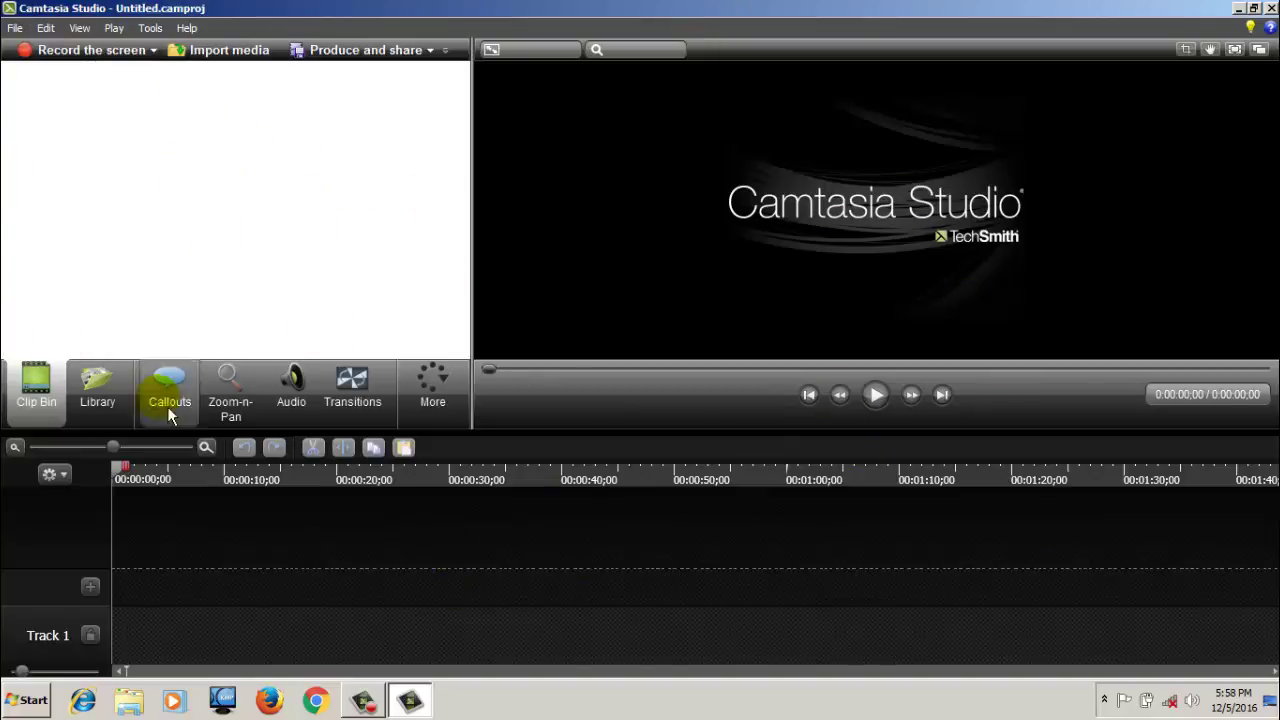
left_click(52, 104)
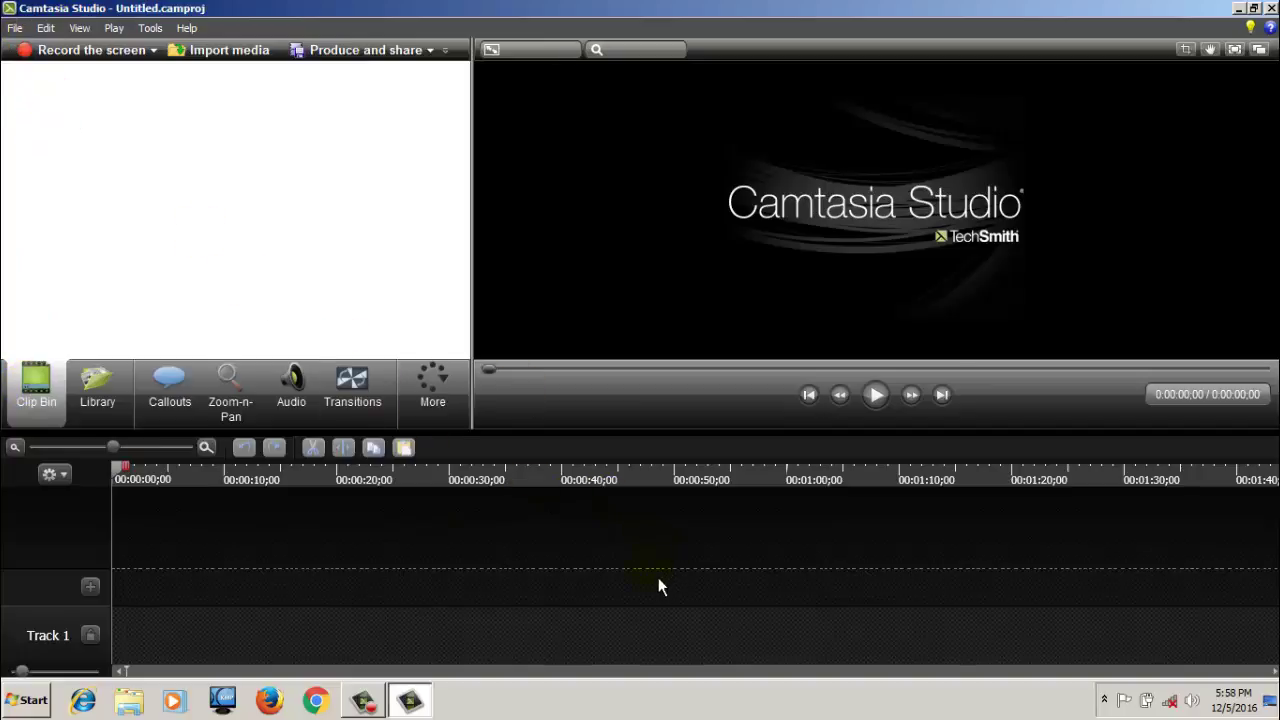
left_click(99, 169)
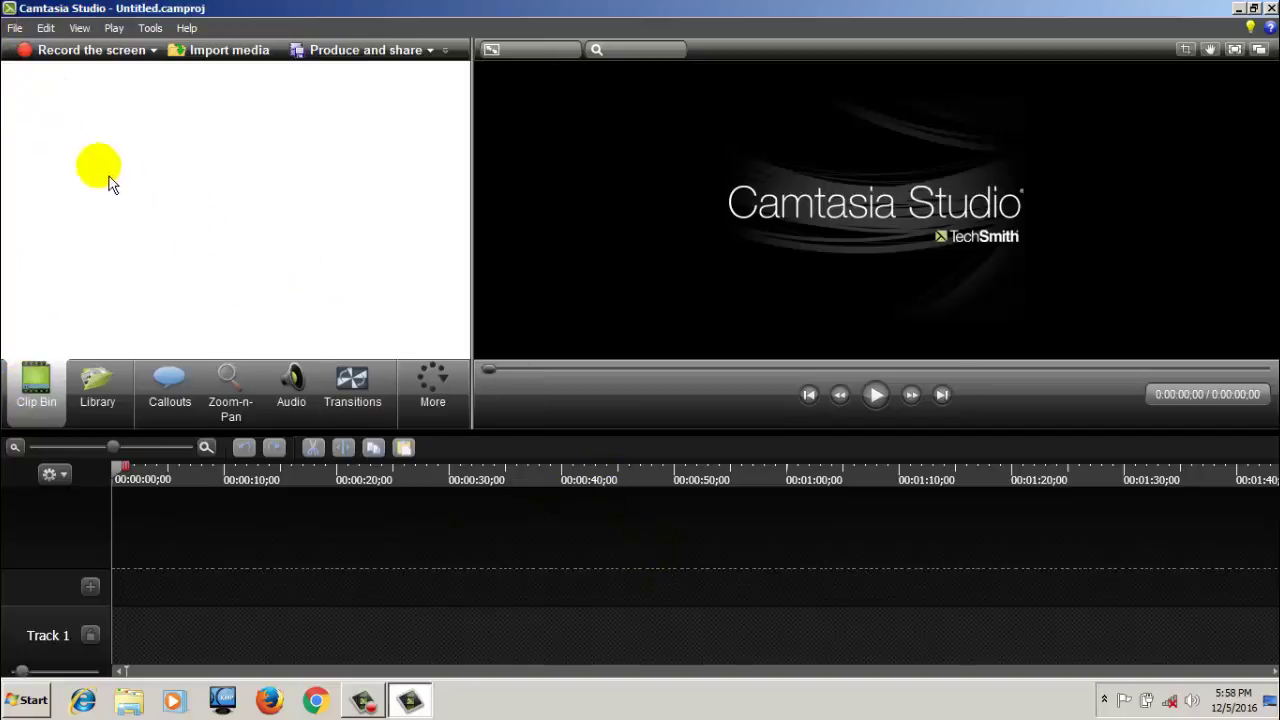
Examine the commands for producing and sharing a video, special production and importing media without running any of them
left_click(15, 30)
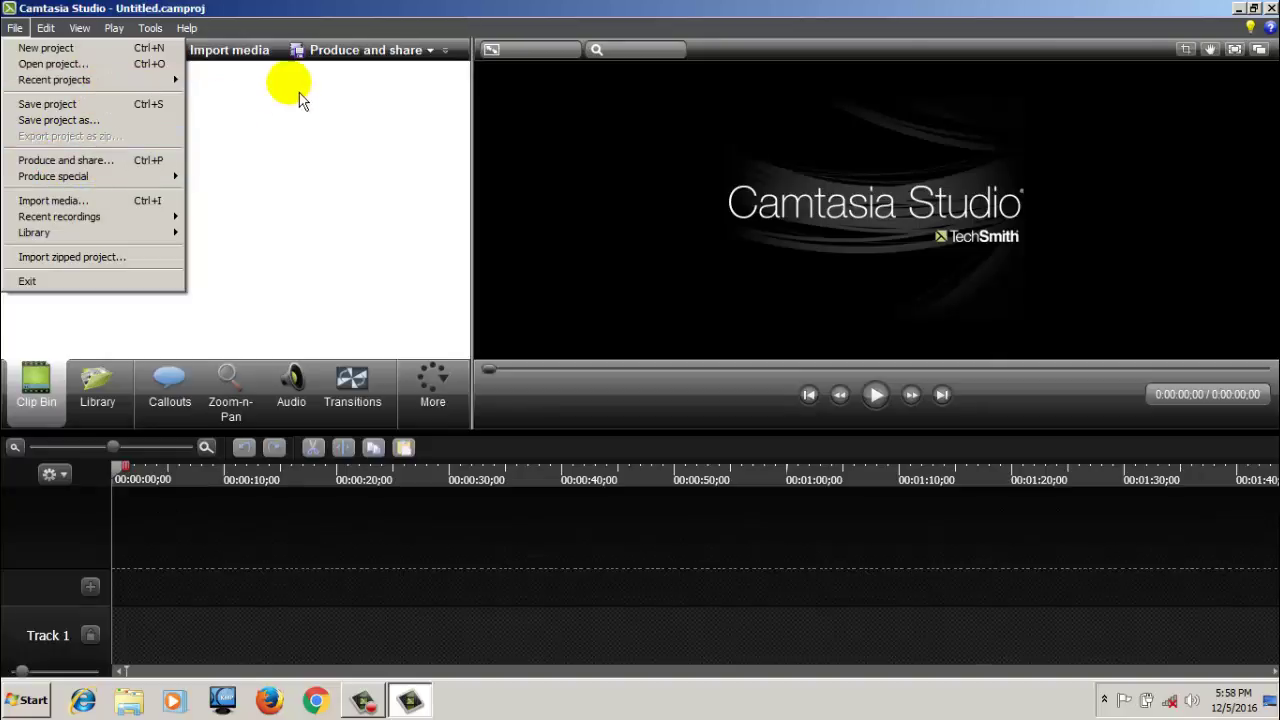
left_click(362, 75)
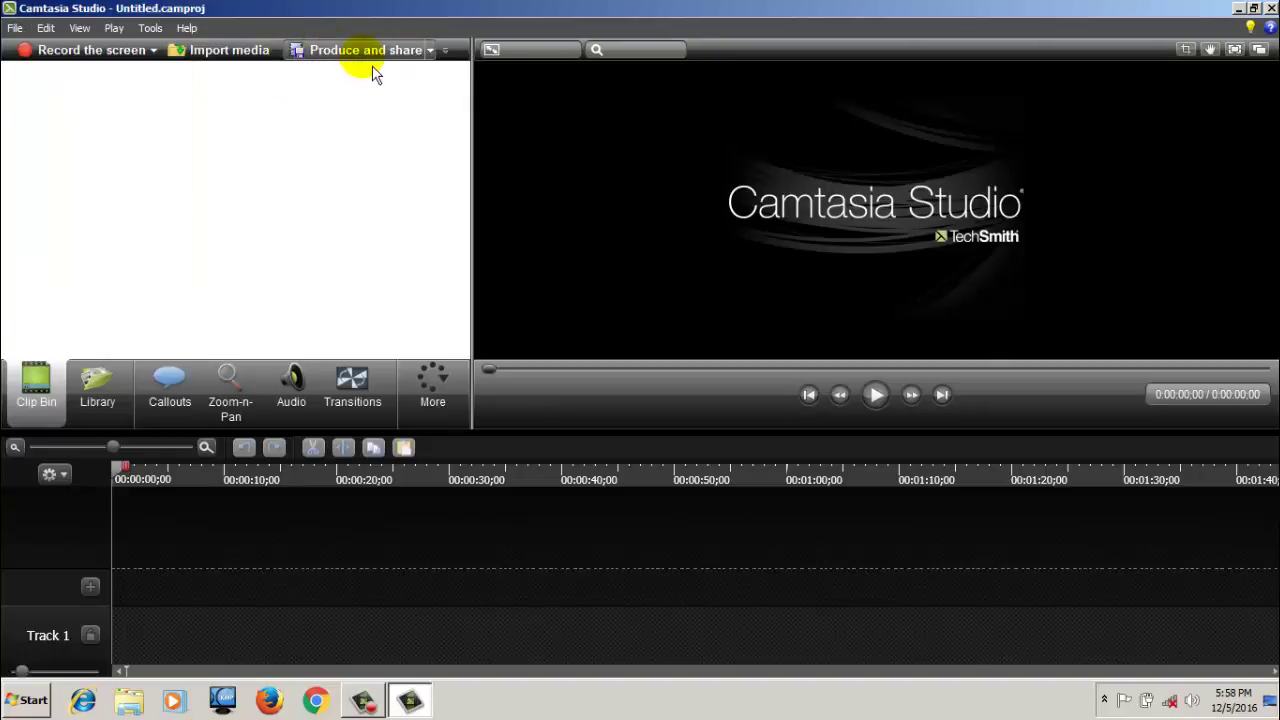
left_click(15, 28)
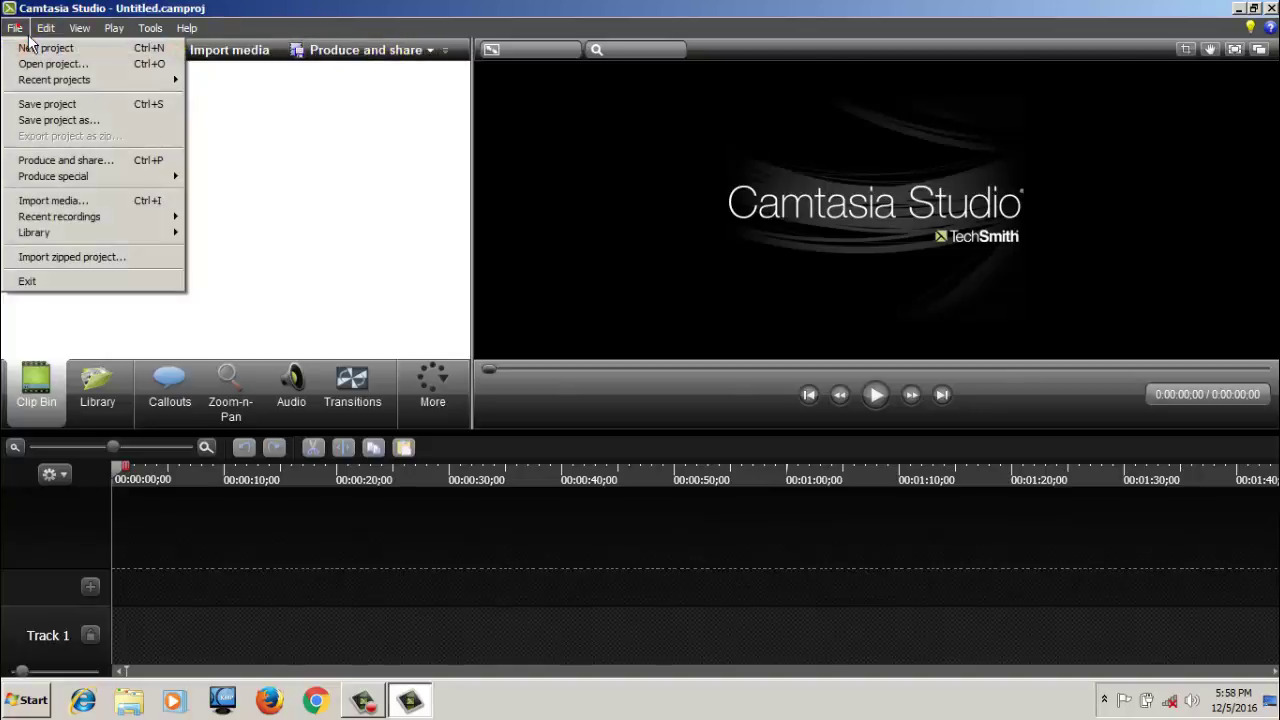
left_click(414, 143)
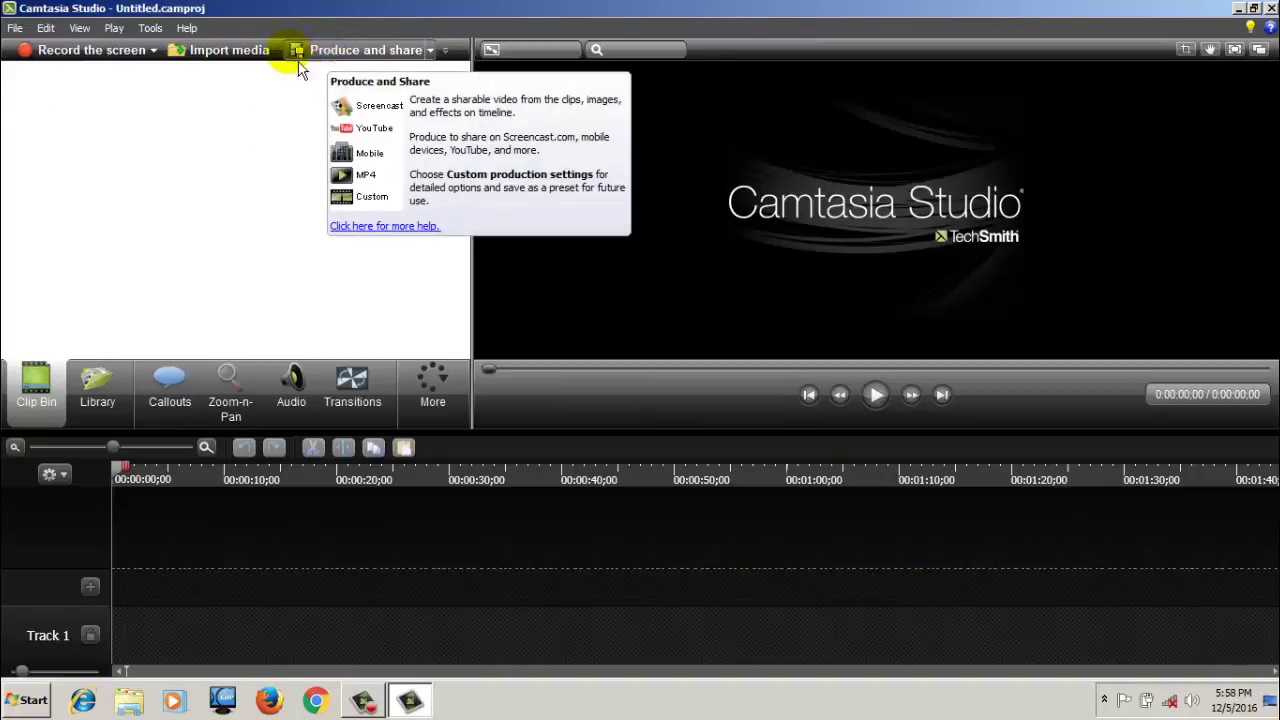
left_click(9, 8)
key("Escape")
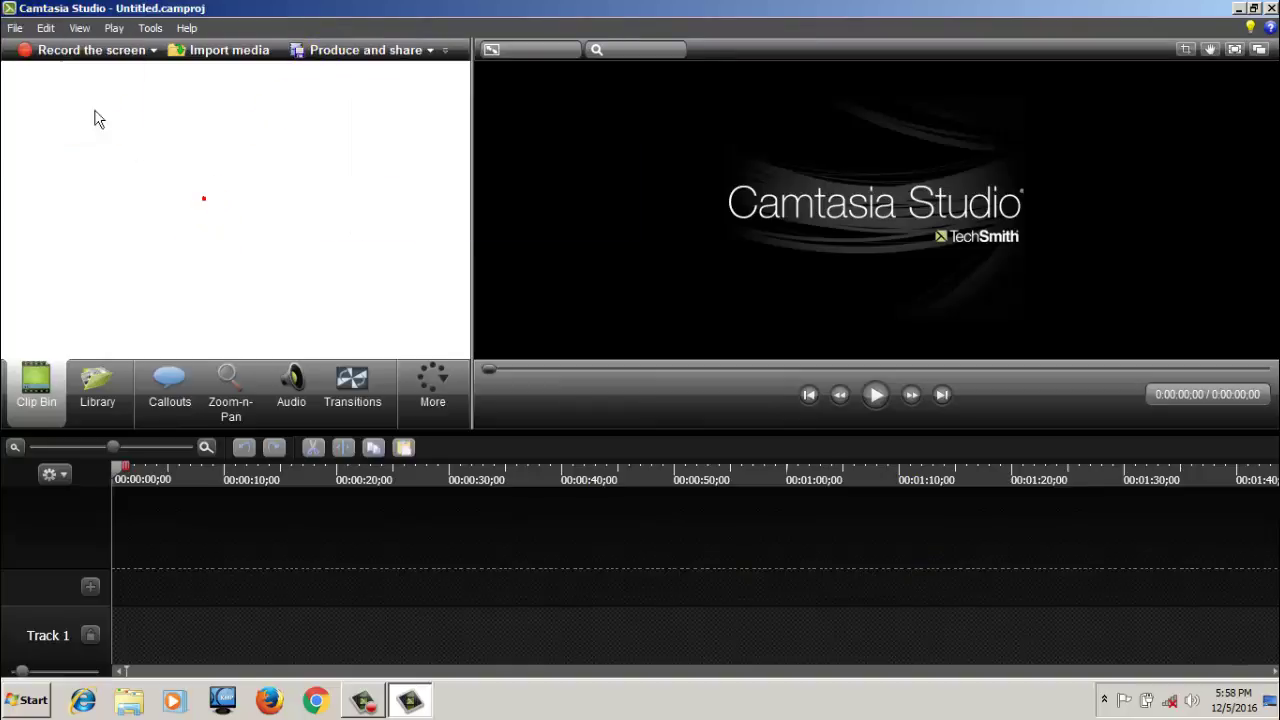
key("alt+f")
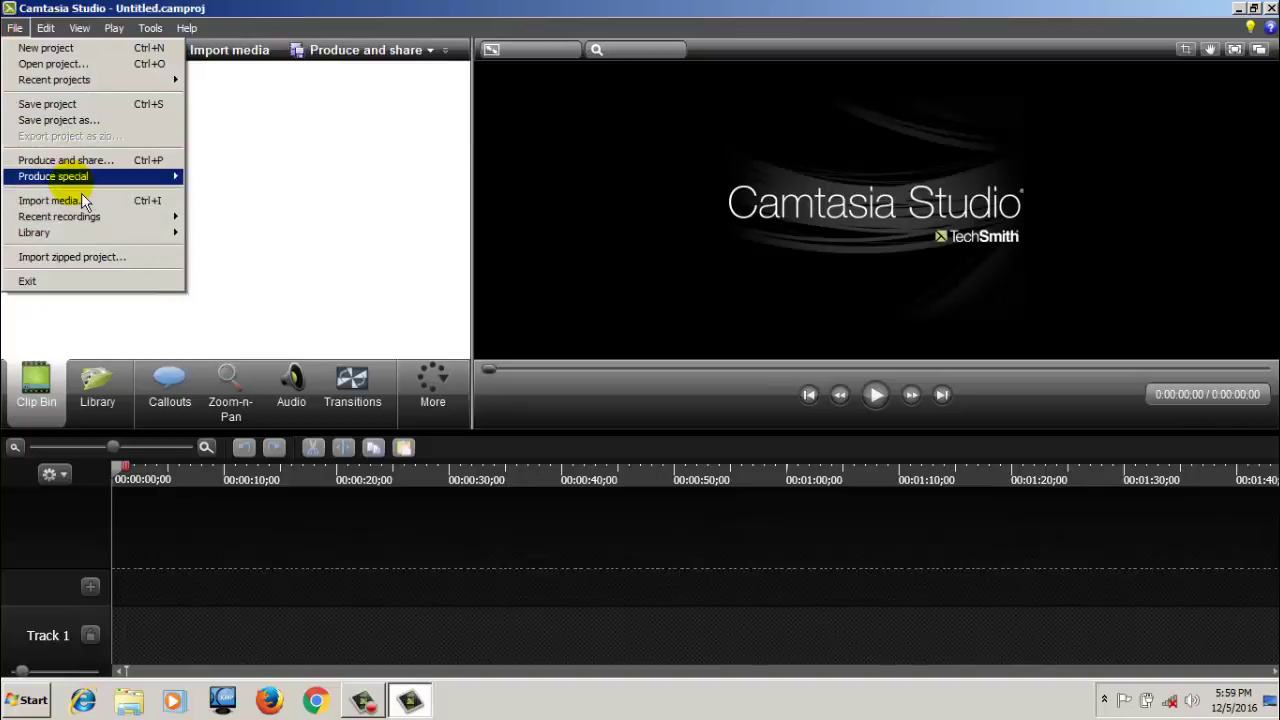
mouse_move(66, 190)
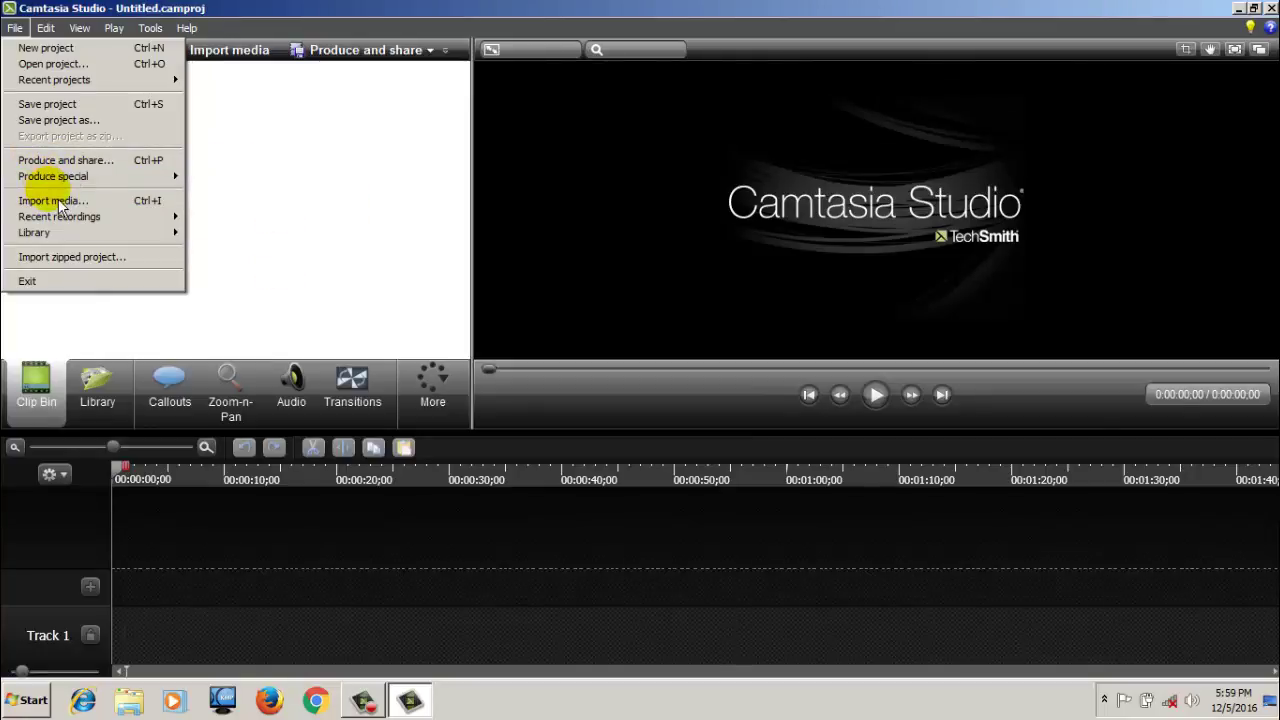
left_click(271, 228)
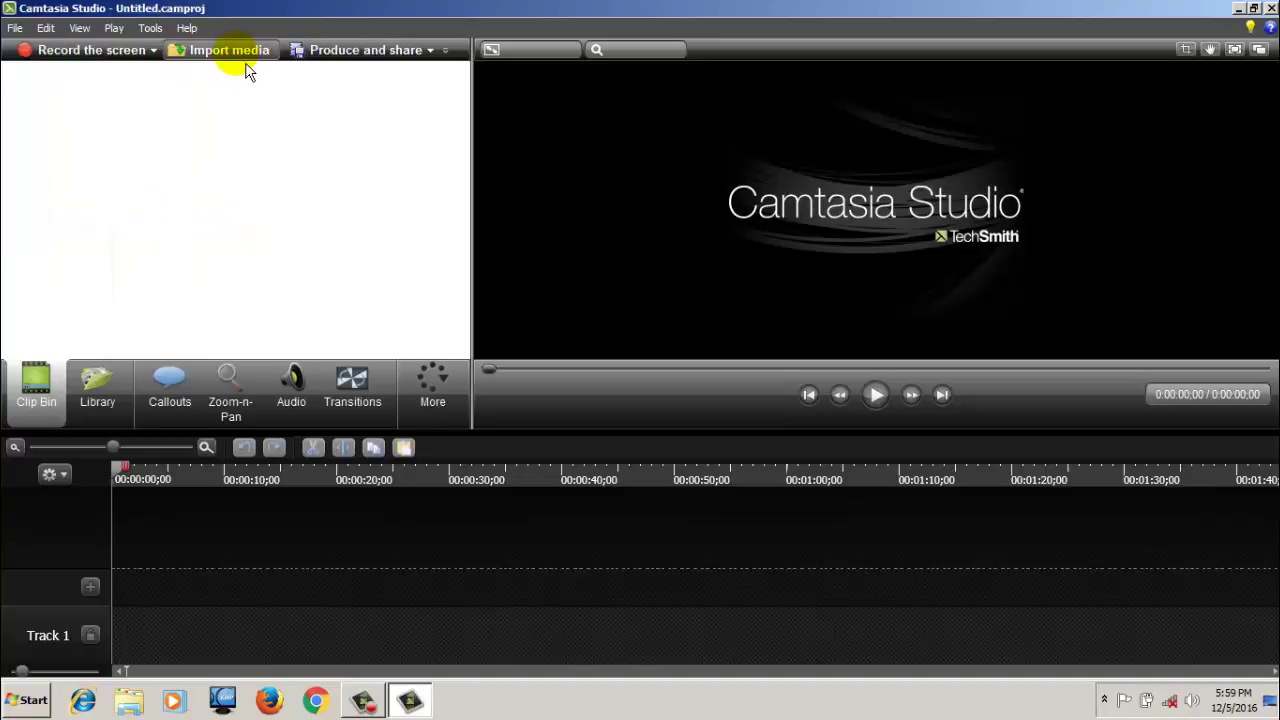
Examine the commands for recent recordings, managing the Library and importing a zipped project without running any of them
left_click(15, 28)
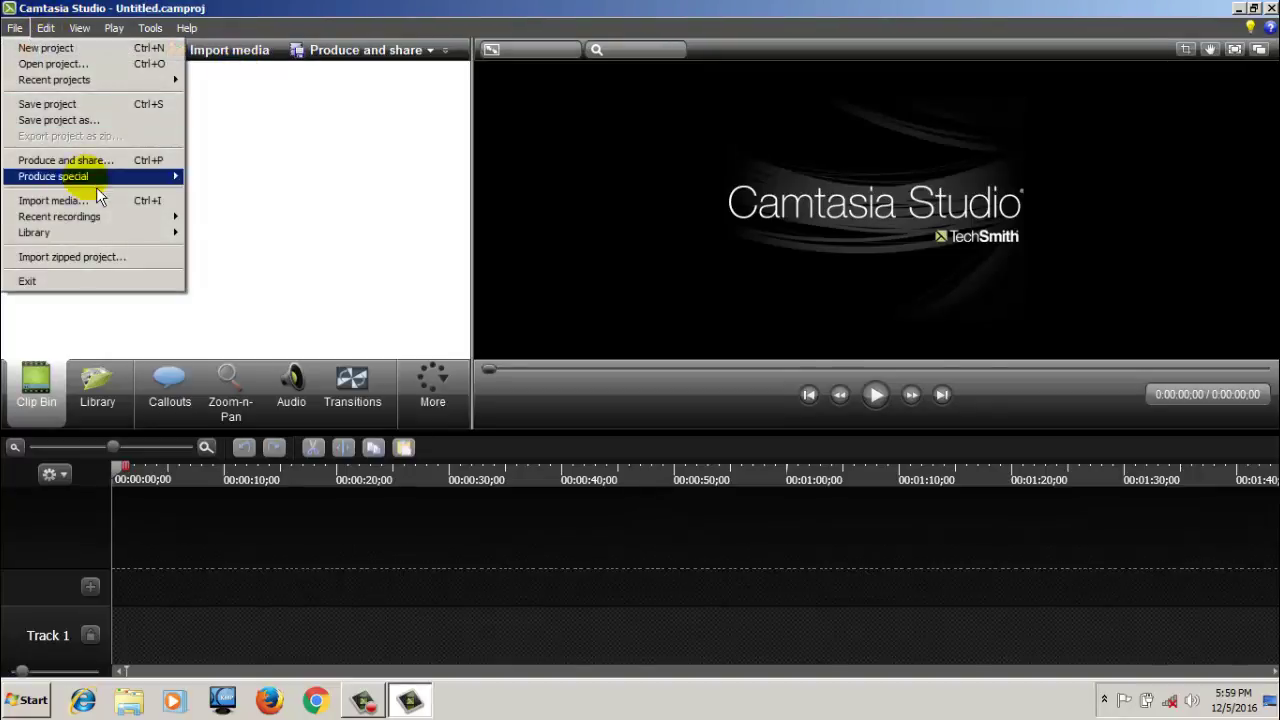
left_click(272, 185)
left_click(28, 34)
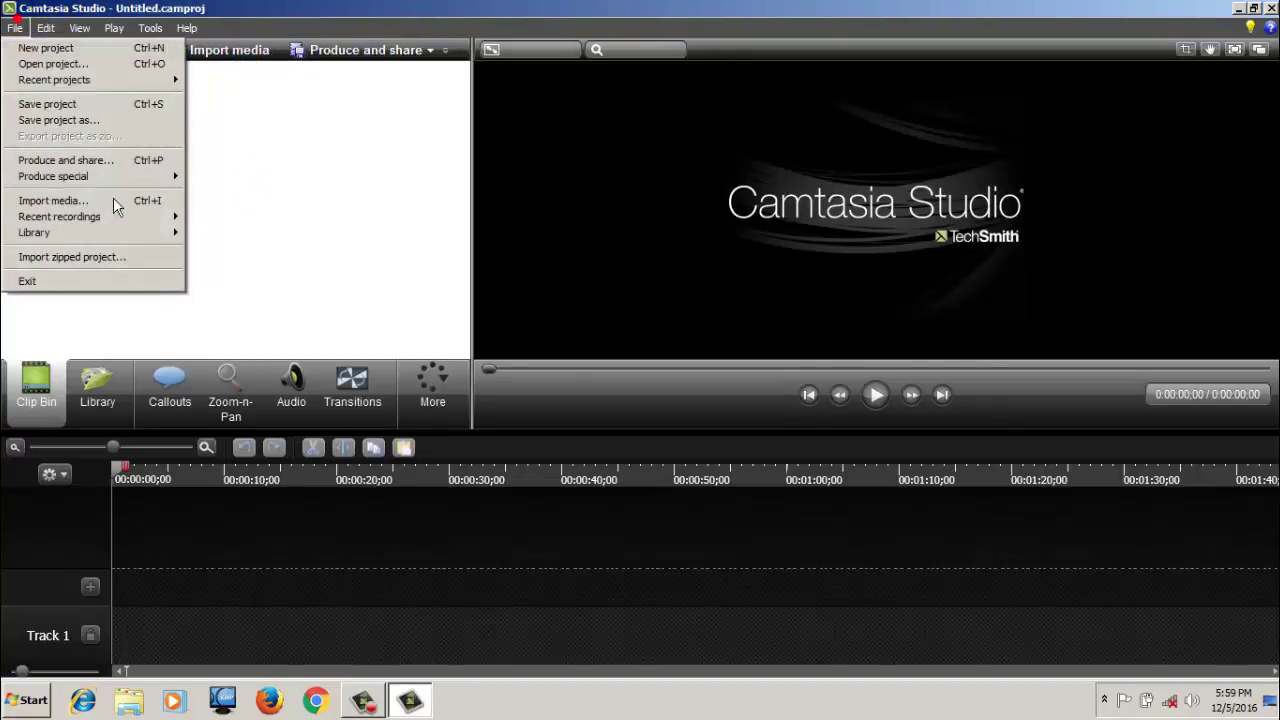
left_click(337, 229)
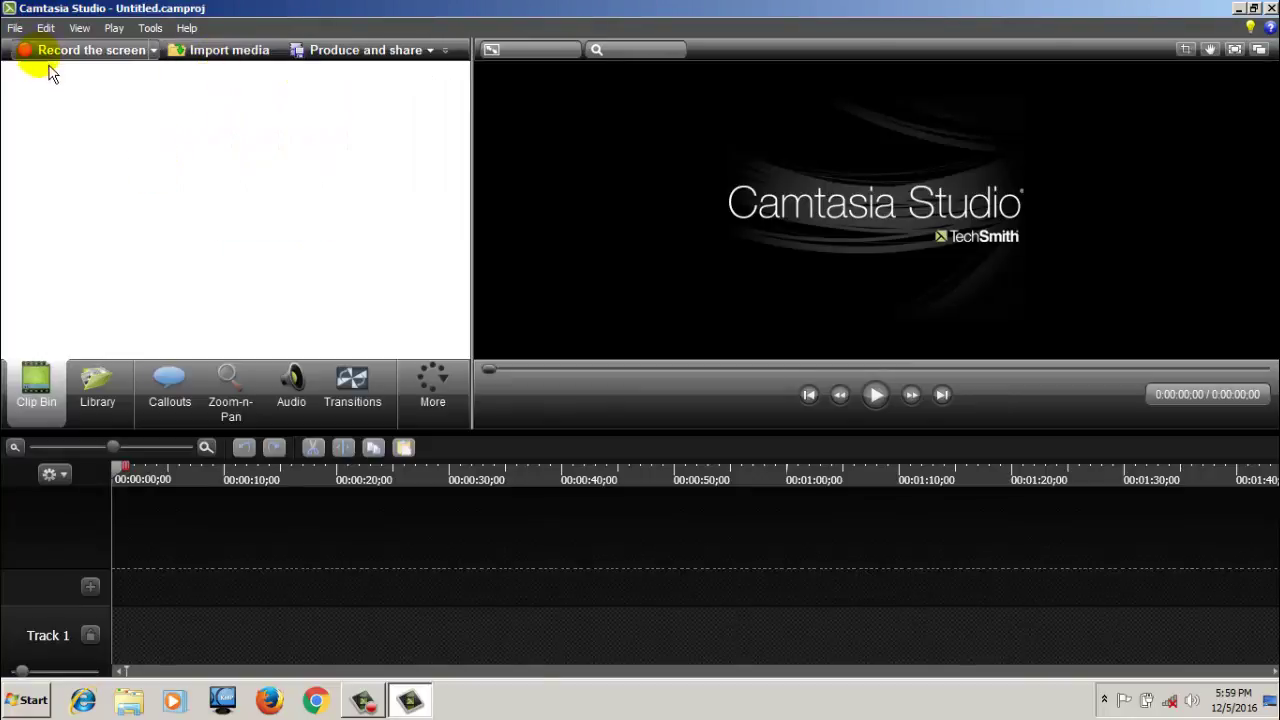
left_click(15, 28)
mouse_move(112, 250)
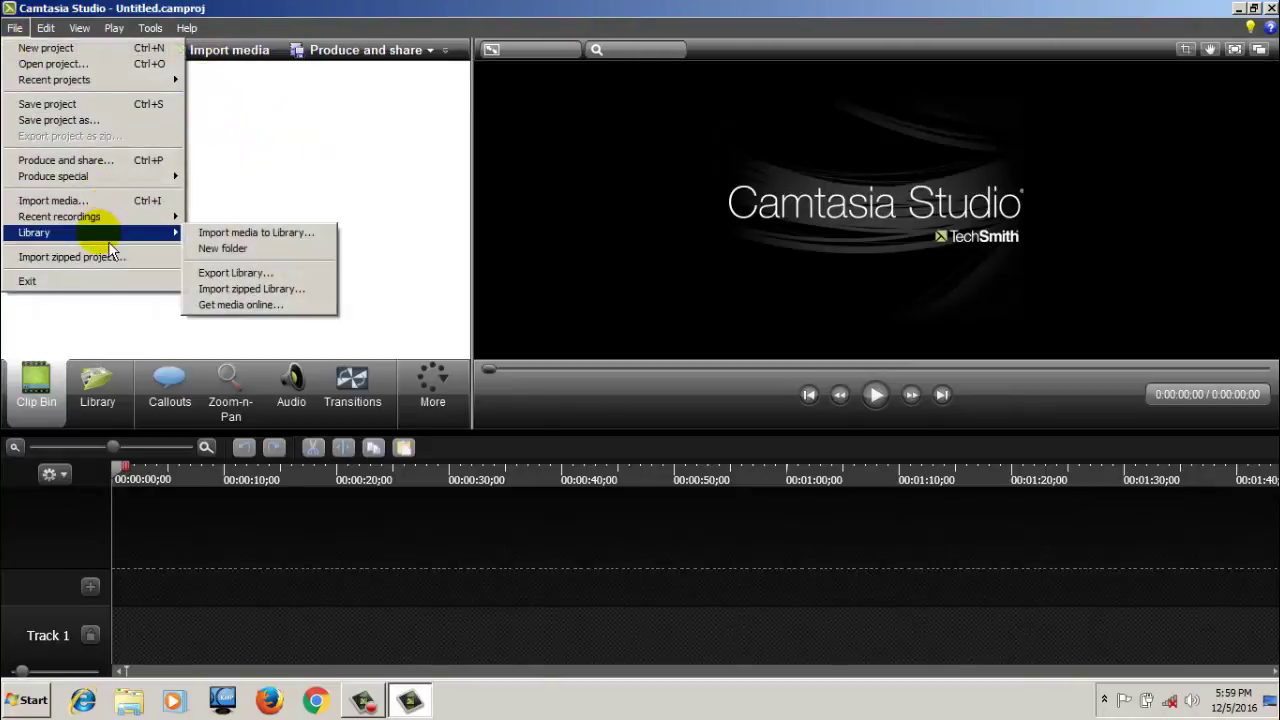
left_click(338, 178)
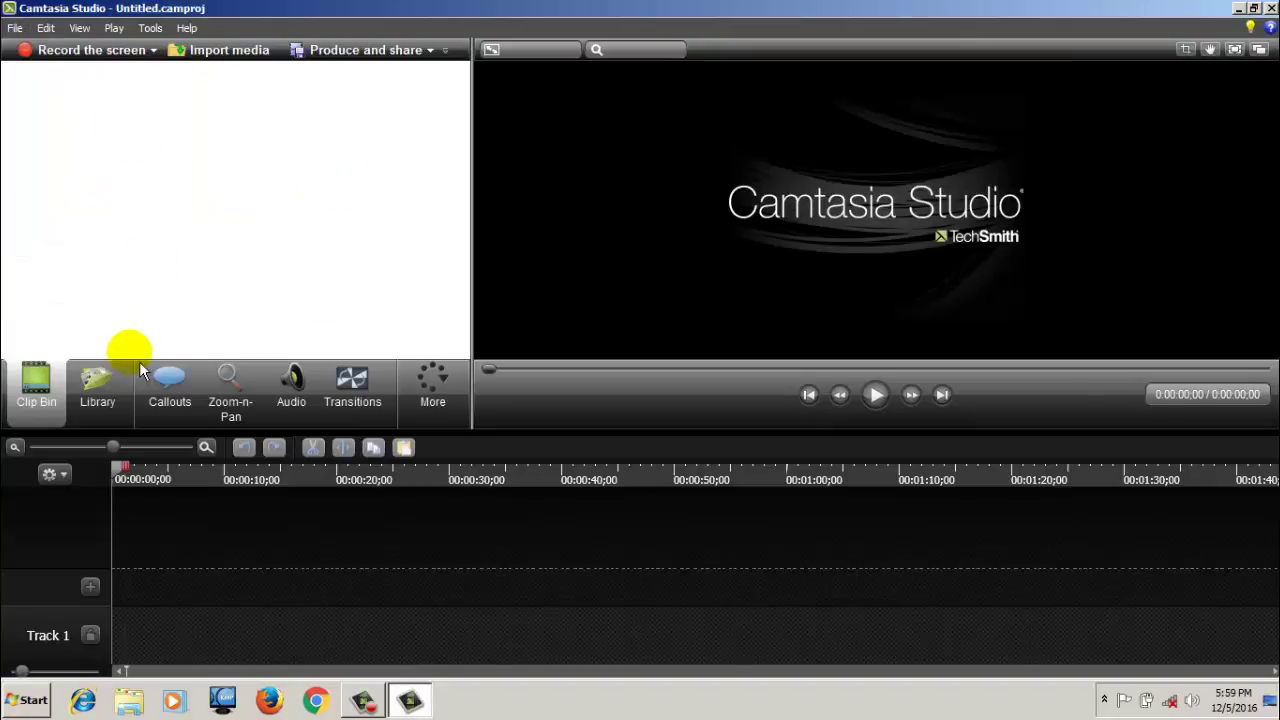
Browse the Library's music and theme folders, looking into Music - Amity and Theme - Clear Disturbance and collapsing the expanded folders
left_click(98, 405)
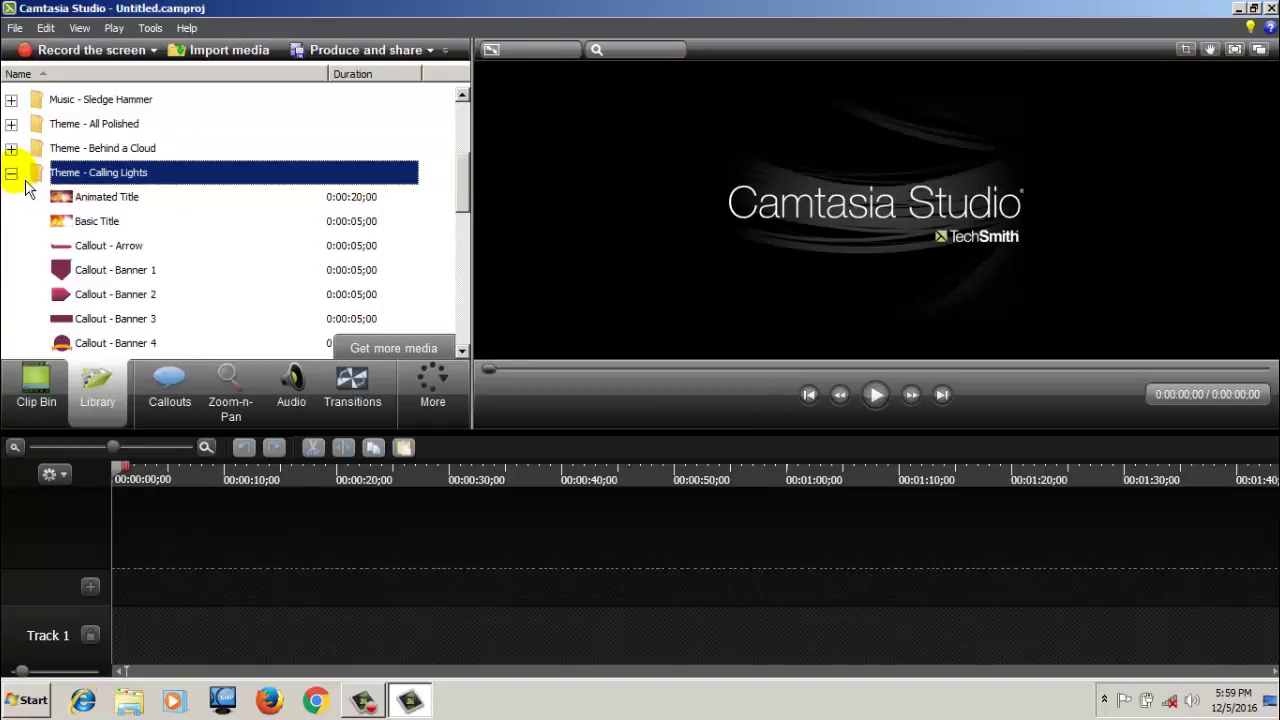
left_click(11, 173)
scroll(204, 230, "down", 2)
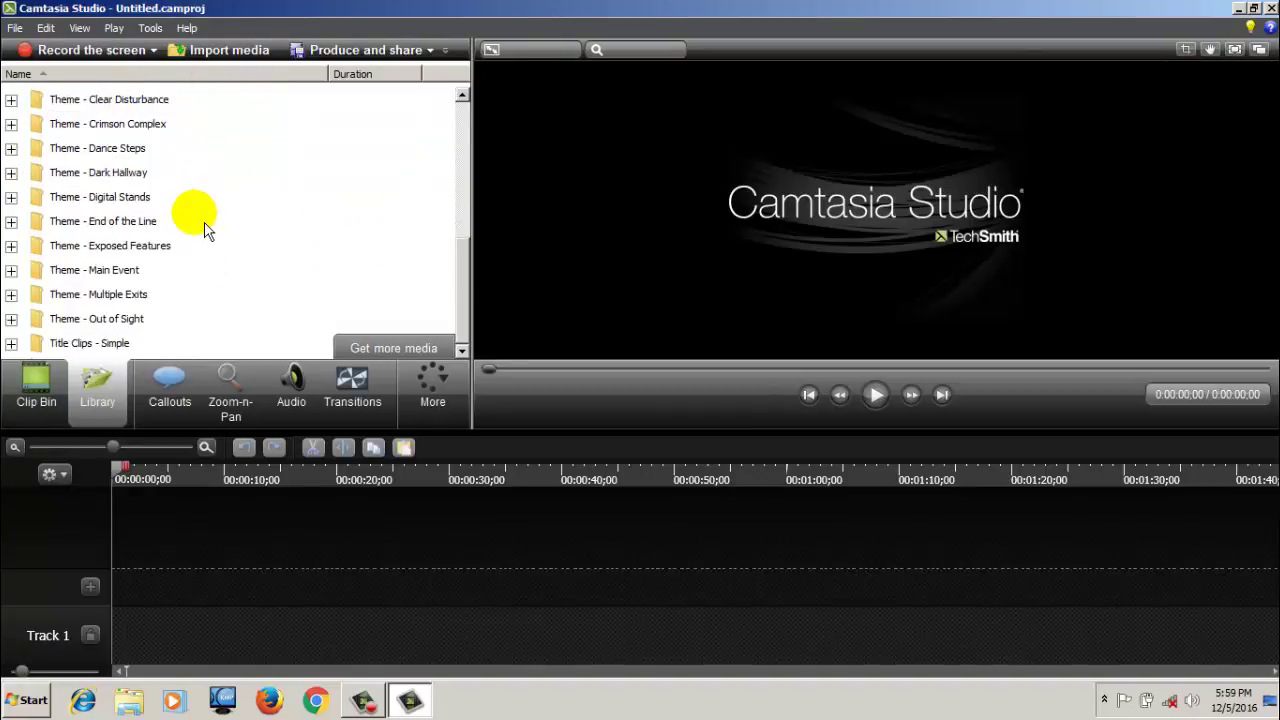
scroll(180, 237, "up", 5)
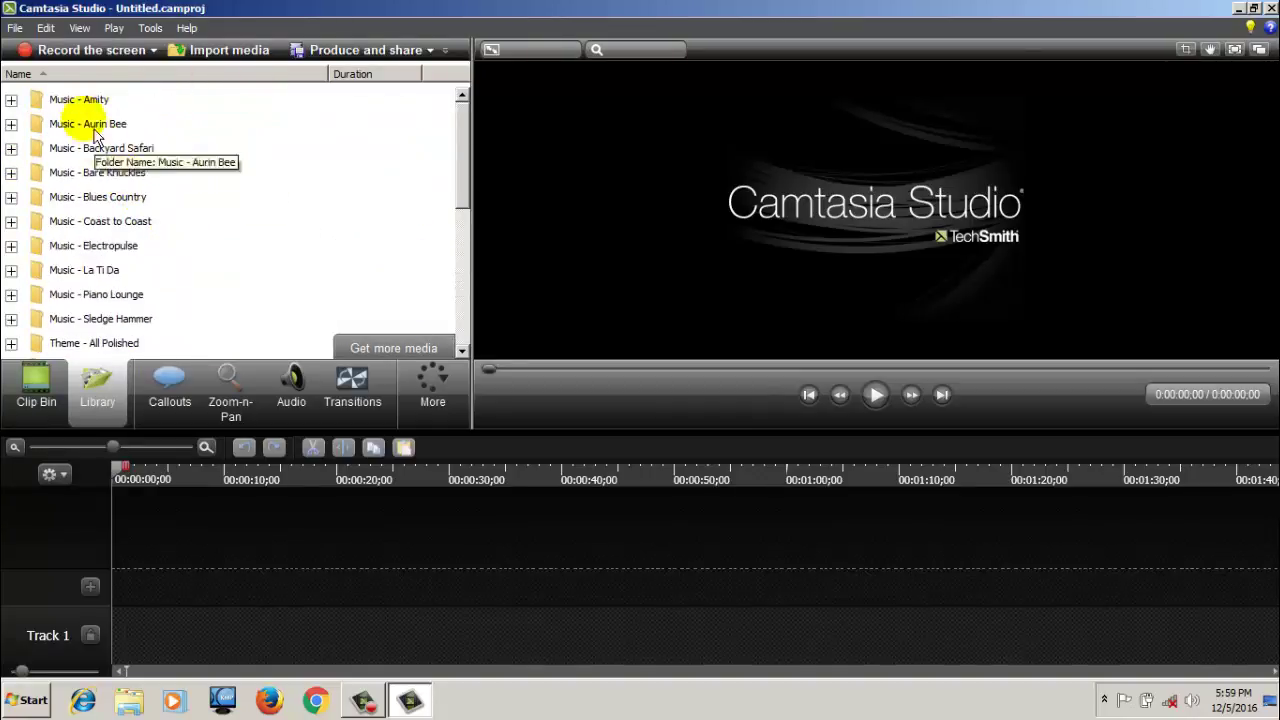
left_click(11, 99)
left_click(11, 99)
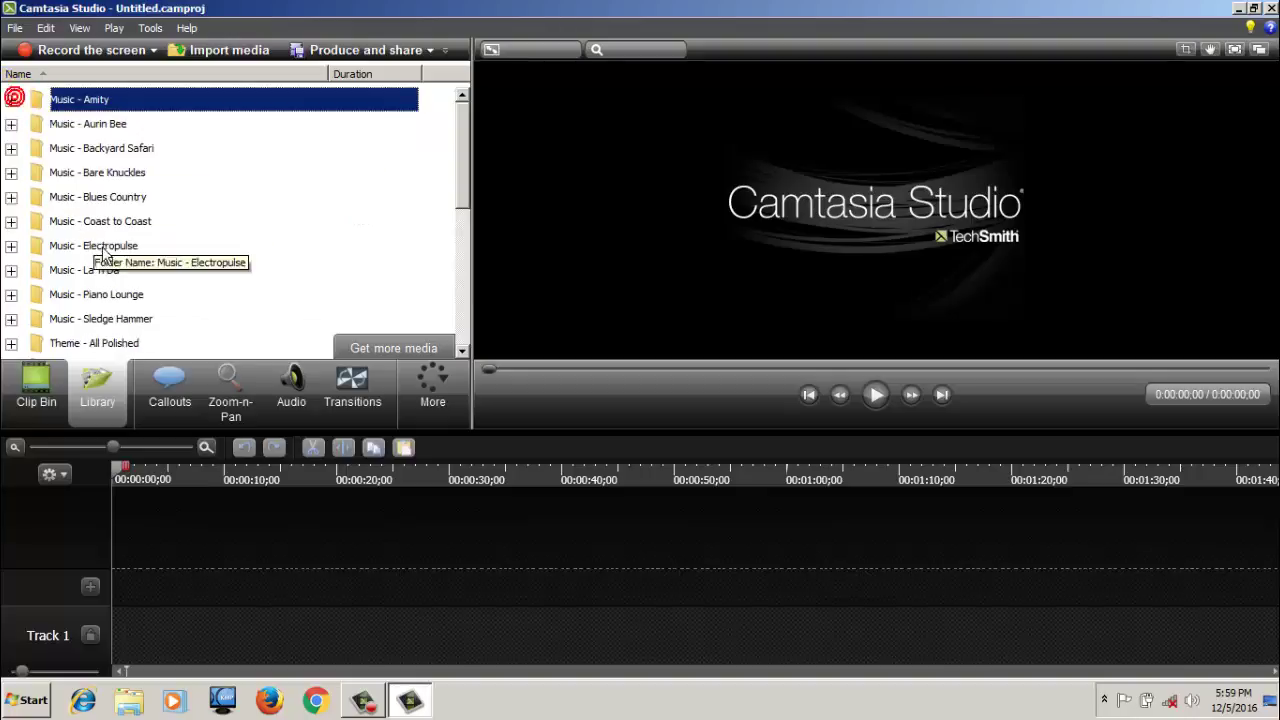
scroll(25, 250, "down", 2)
left_click(12, 243)
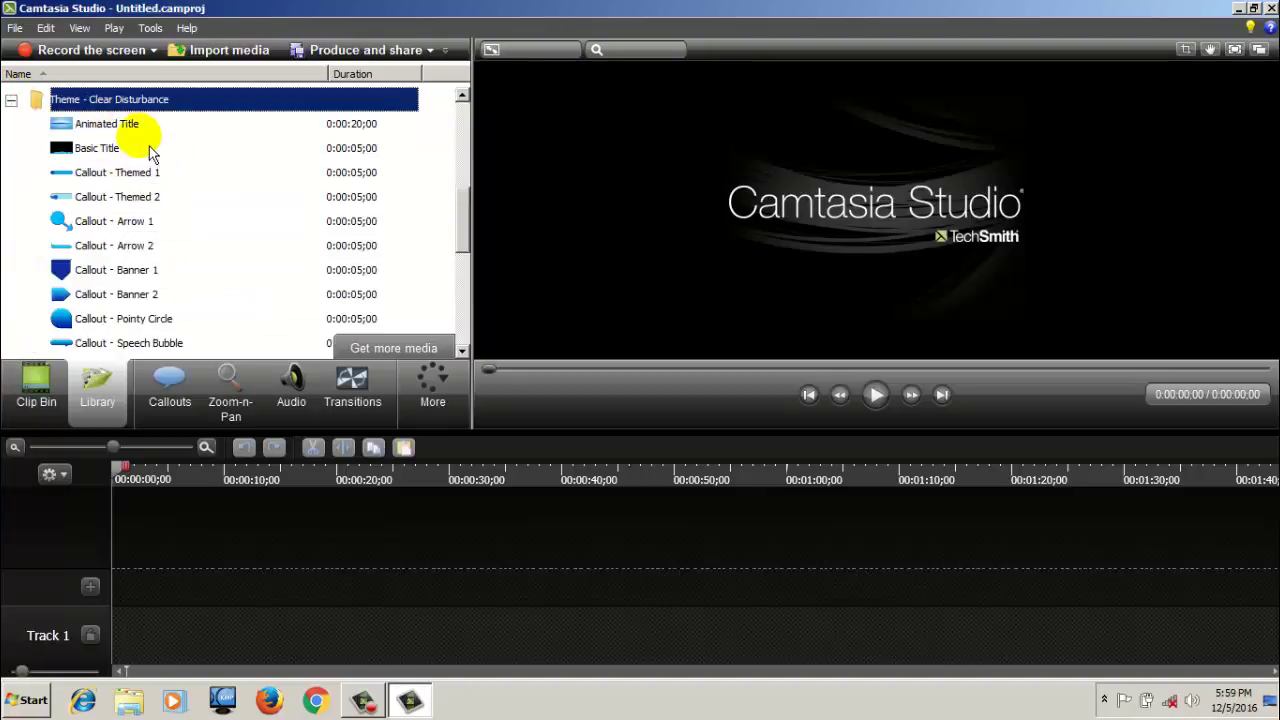
left_click(11, 99)
scroll(200, 200, "up", 3)
Examine the editing commands, including the caption, marker and SmartFocus options, without running any of them
left_click(15, 27)
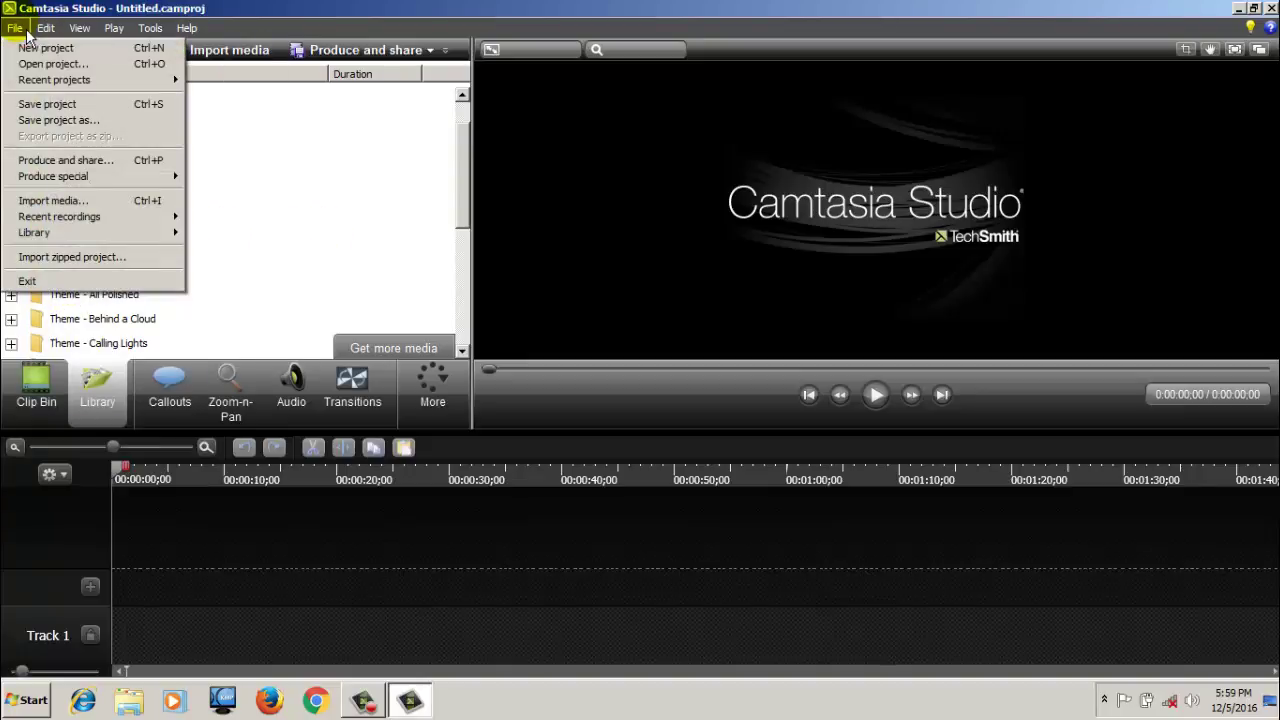
left_click(384, 102)
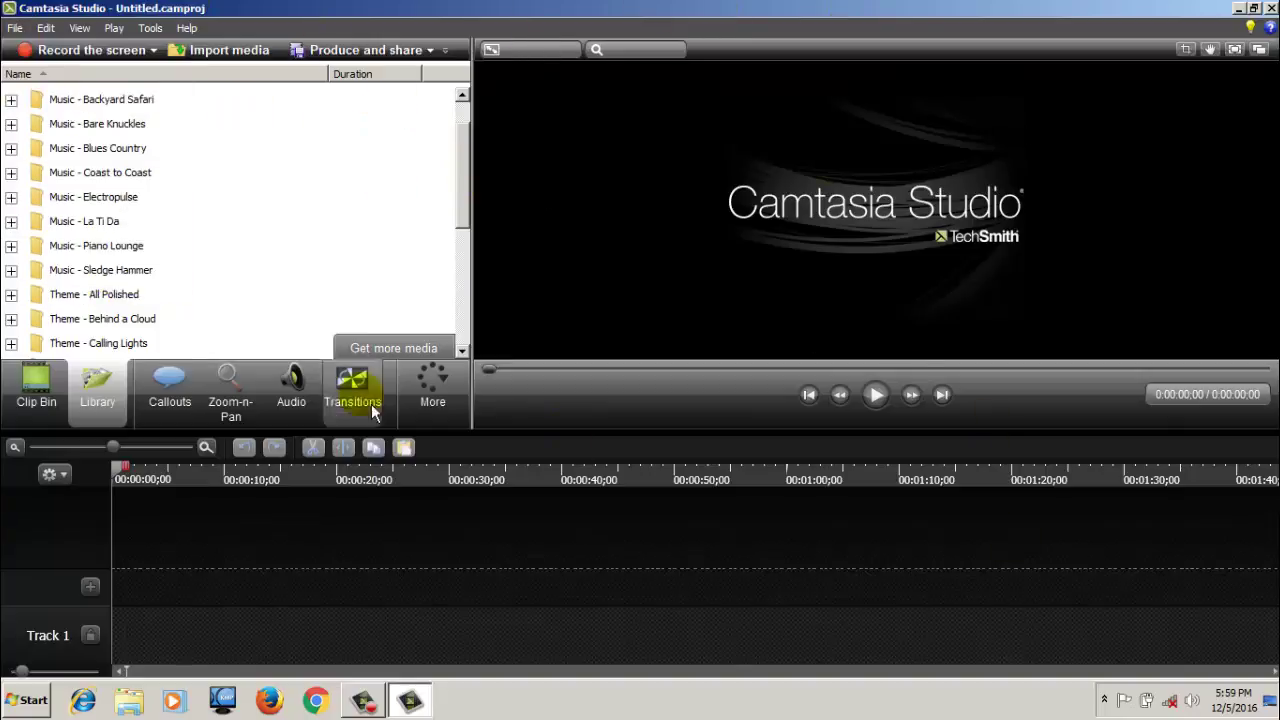
left_click(58, 29)
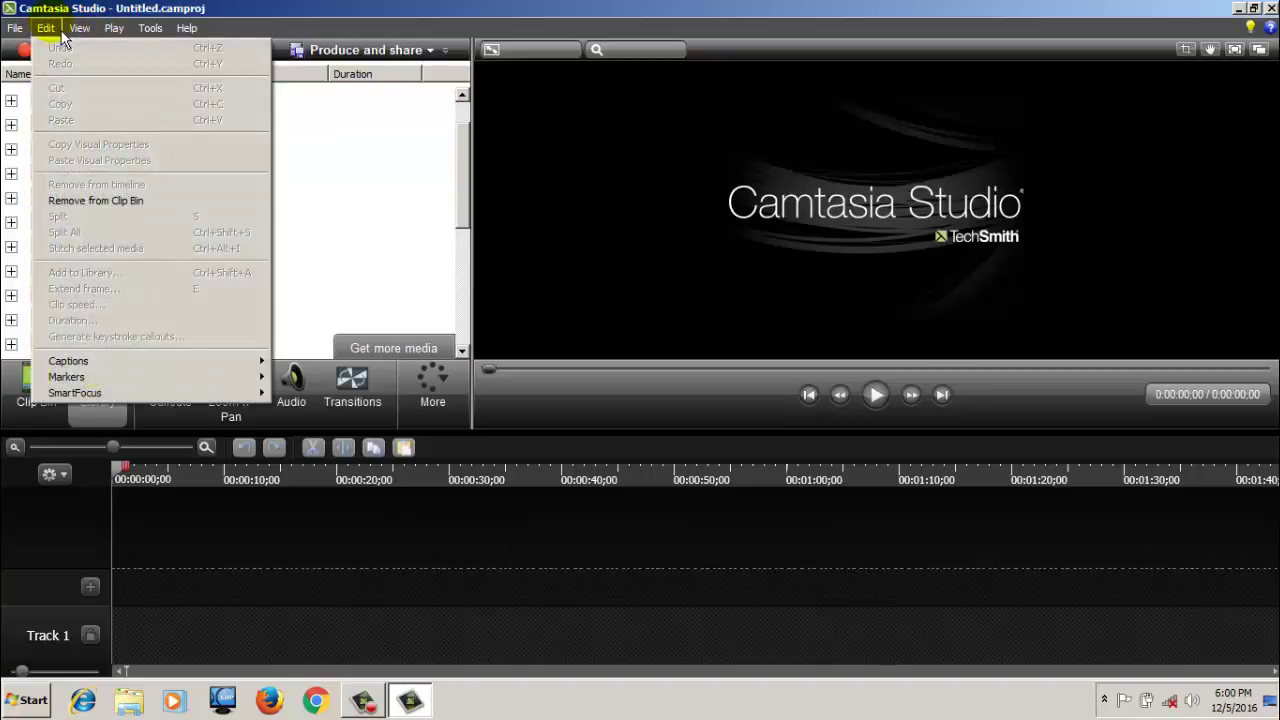
left_click(394, 246)
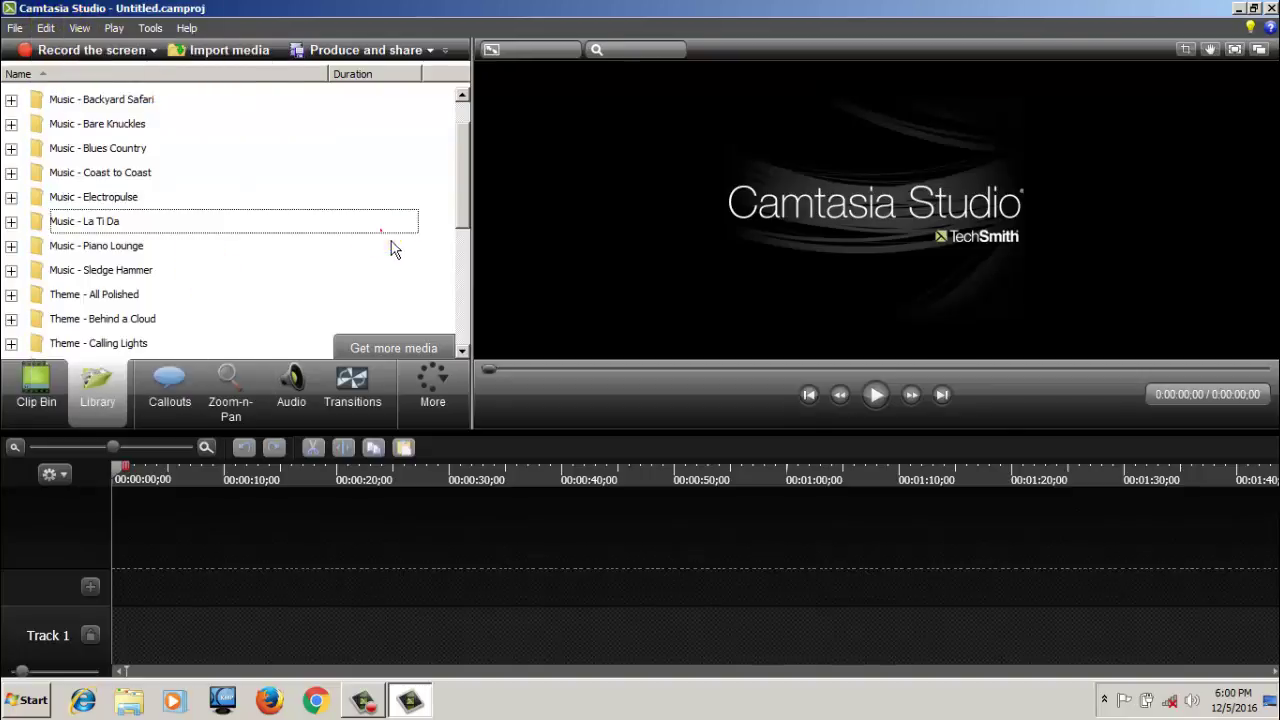
left_click(48, 29)
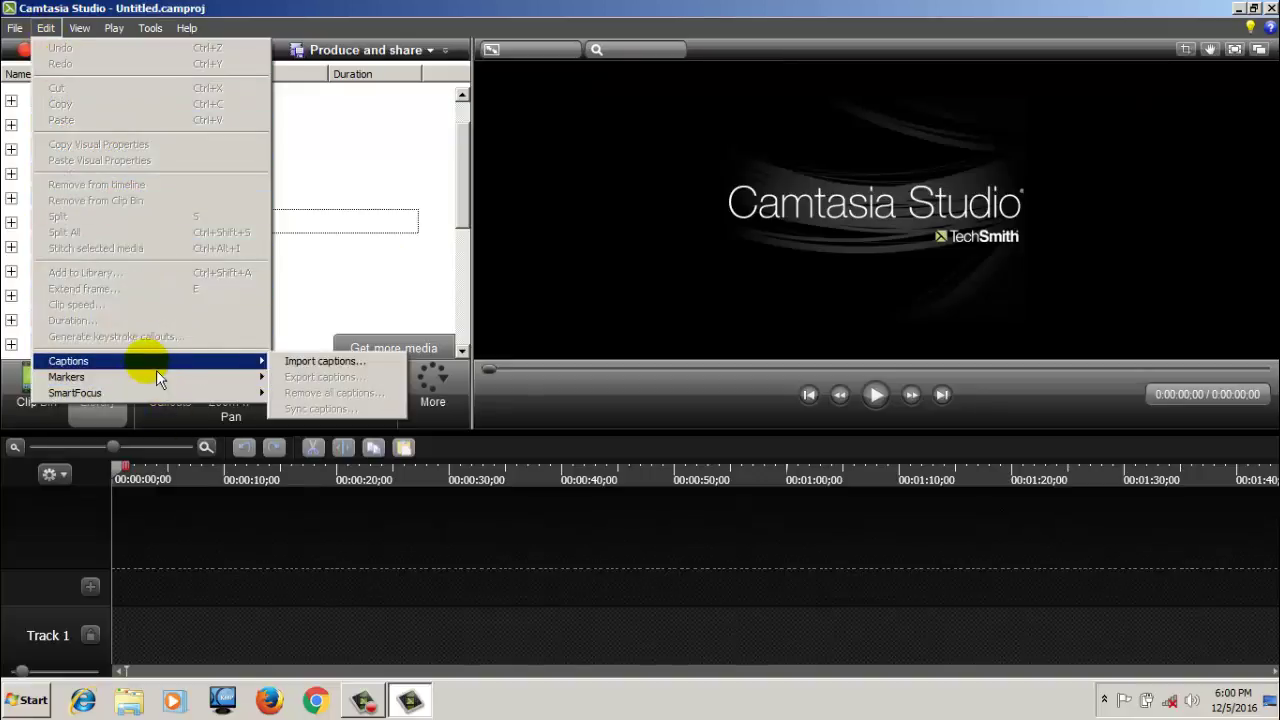
left_click(366, 203)
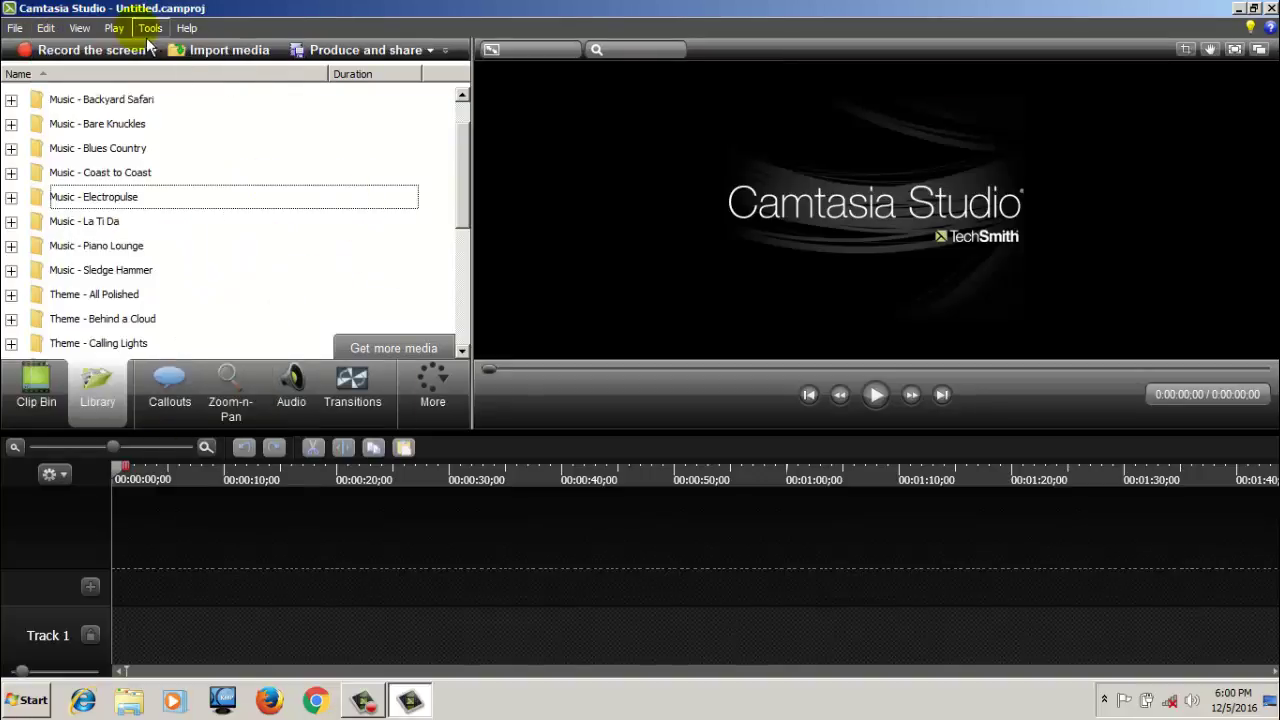
Examine the timeline and canvas view options and the recording, narration and effects tools without running any of them
left_click(88, 28)
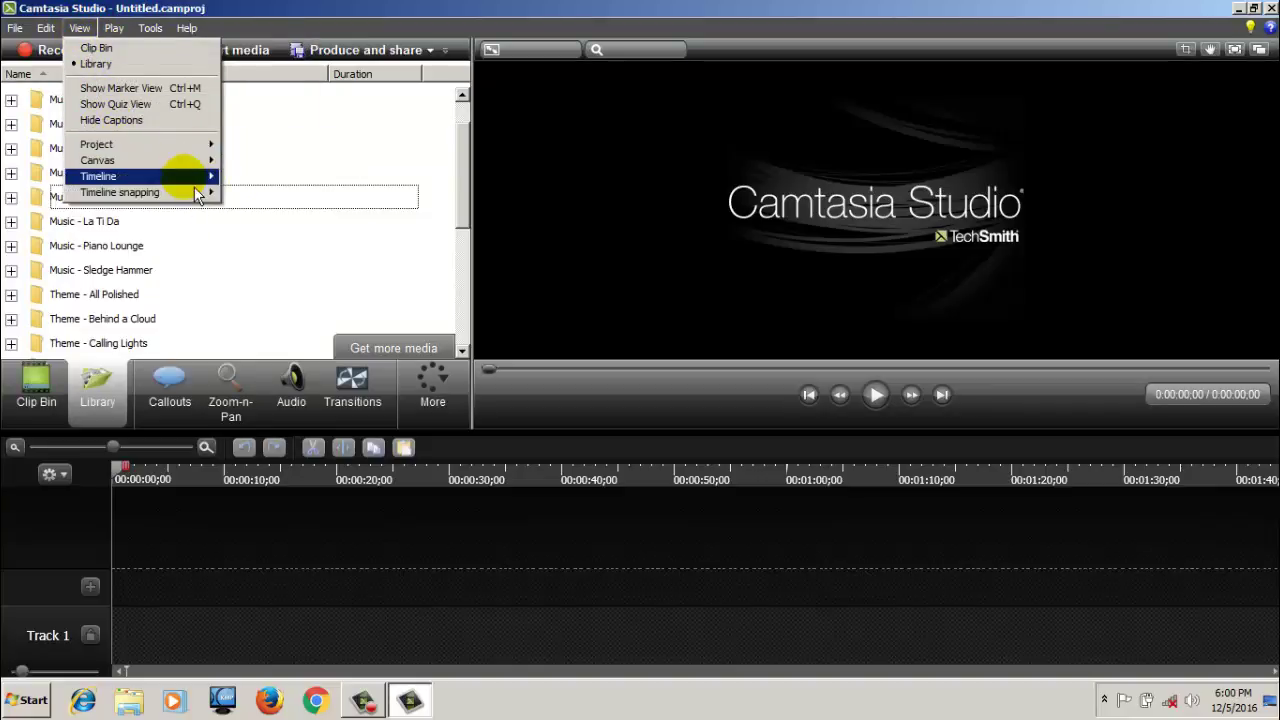
left_click(228, 172)
left_click(159, 37)
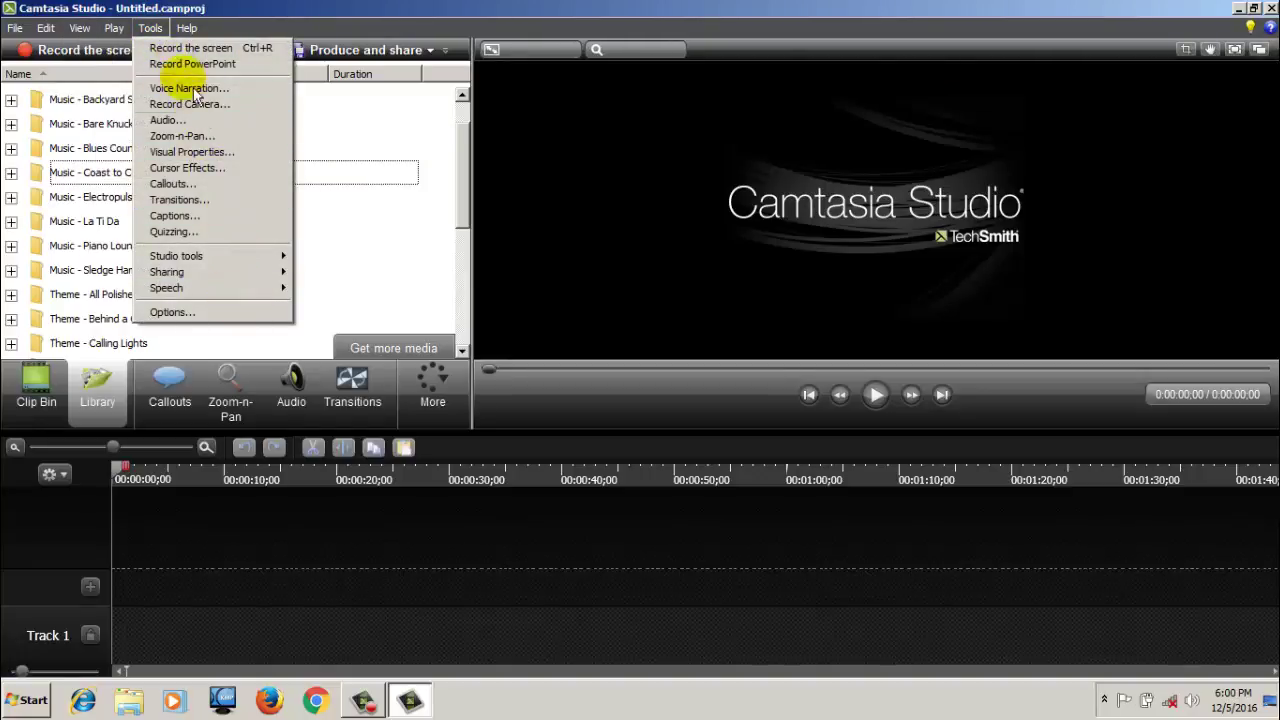
left_click(344, 102)
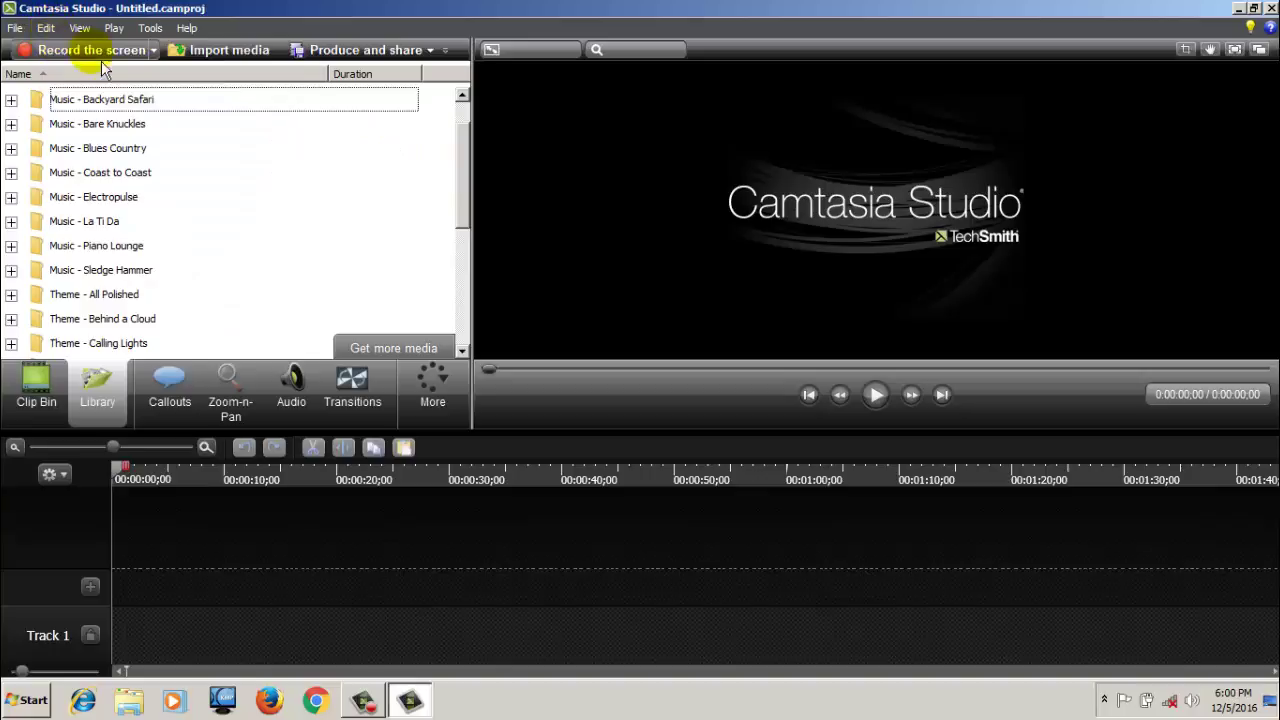
left_click(352, 224)
Import the capture-5 recording from the Earn Money Online part folder into the Clip Bin
left_click(45, 382)
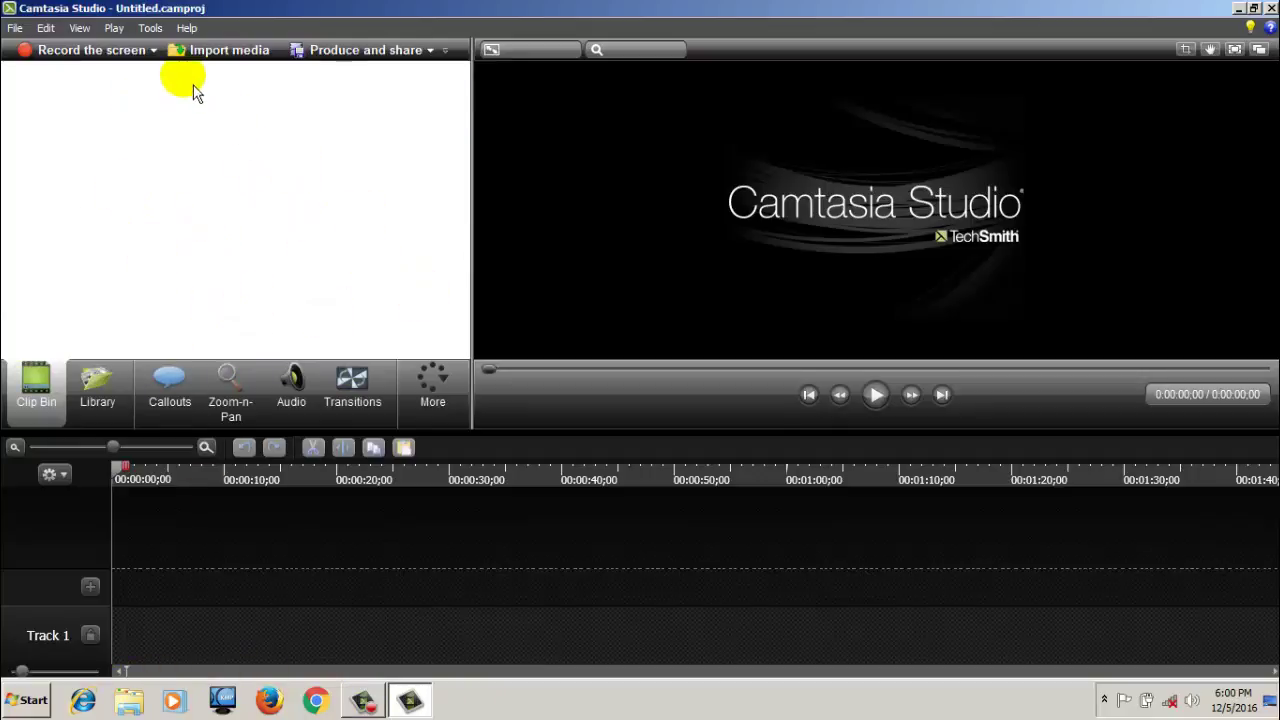
left_click(187, 53)
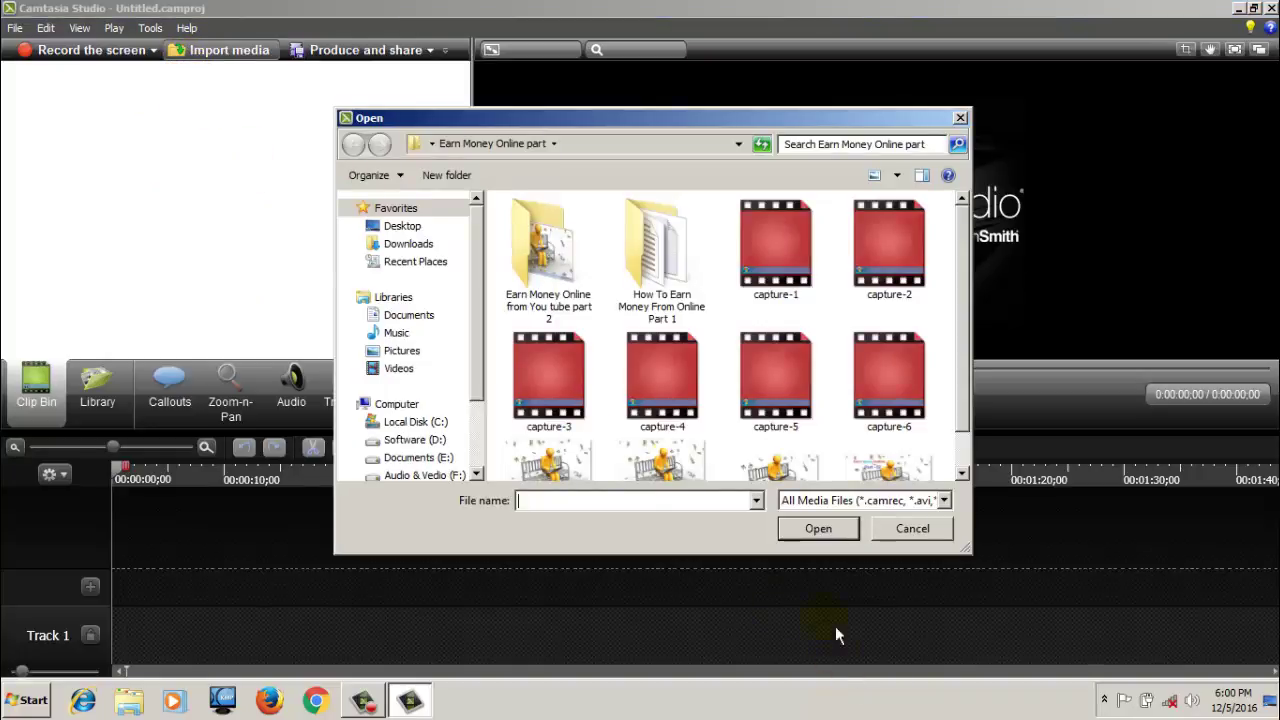
left_click(769, 386)
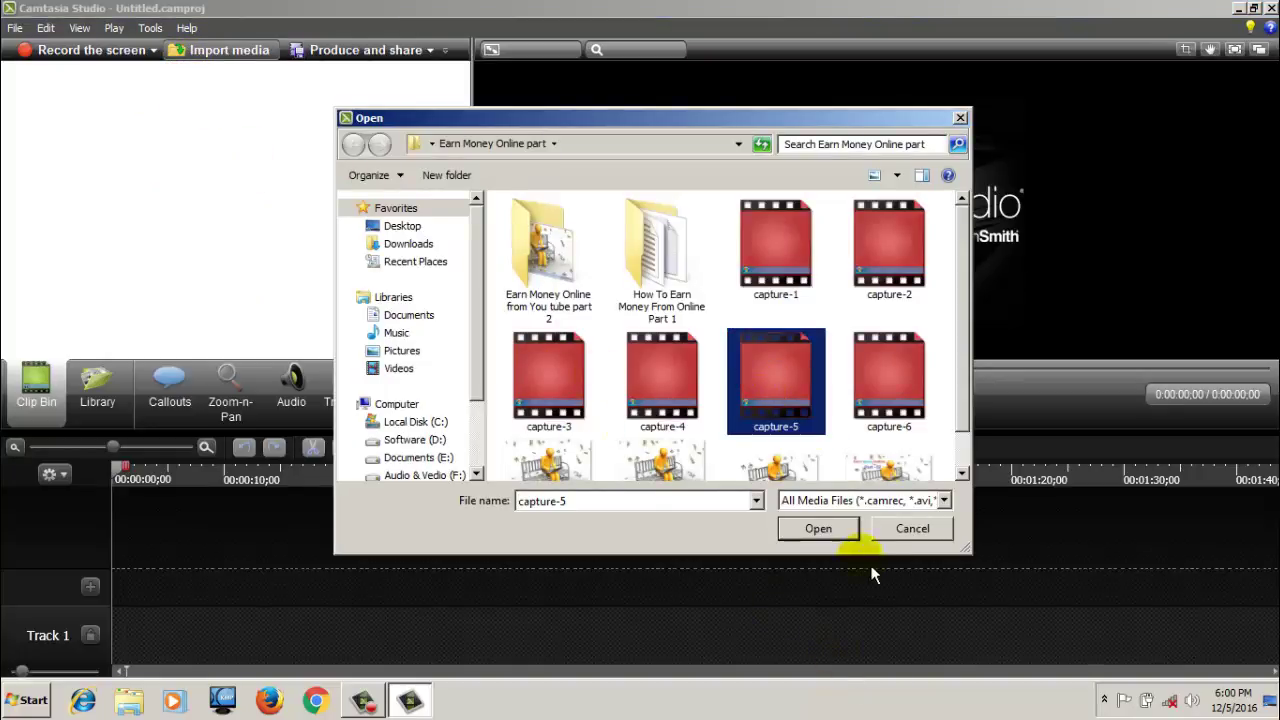
left_click(824, 530)
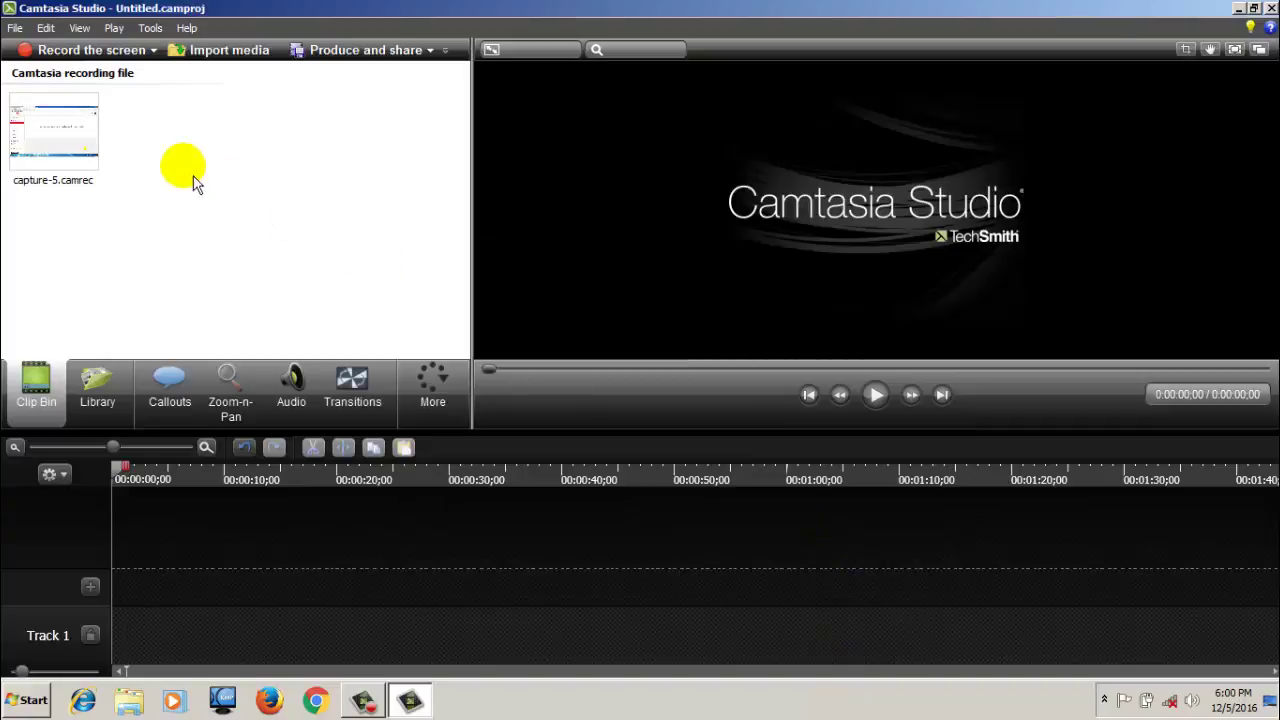
Review the other media files available for import and cancel without importing any
left_click(216, 51)
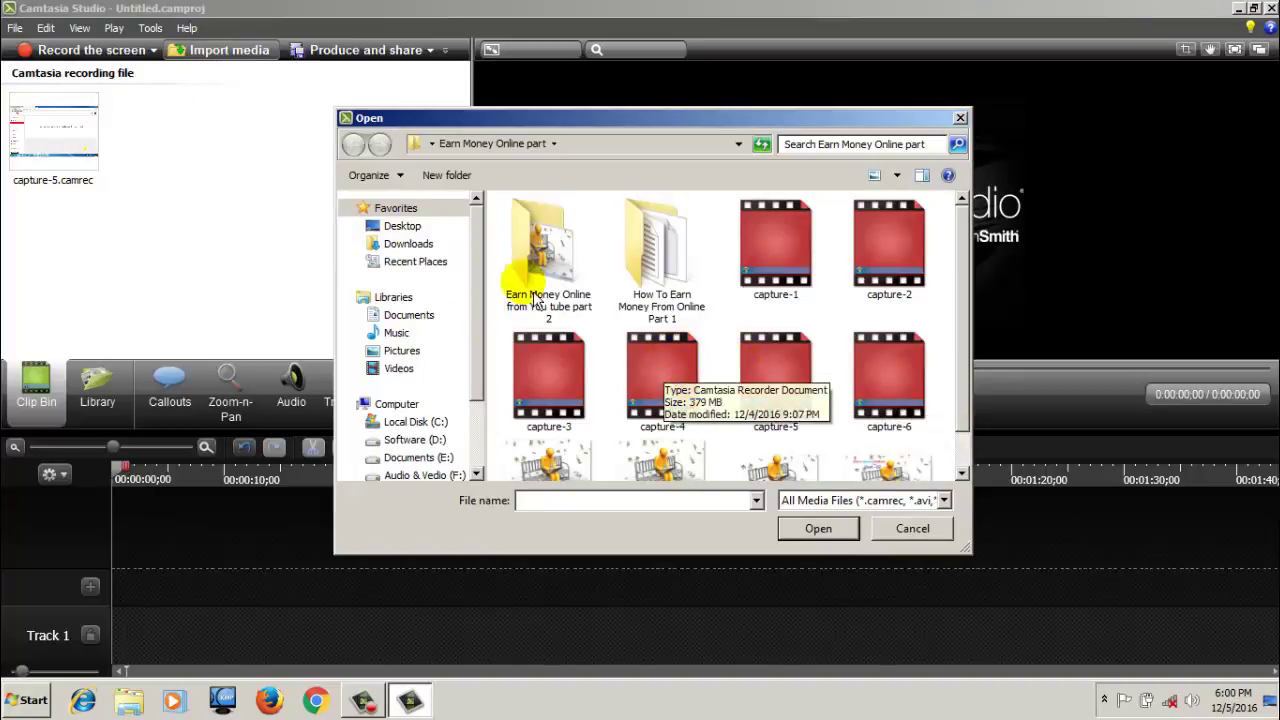
left_click(232, 190)
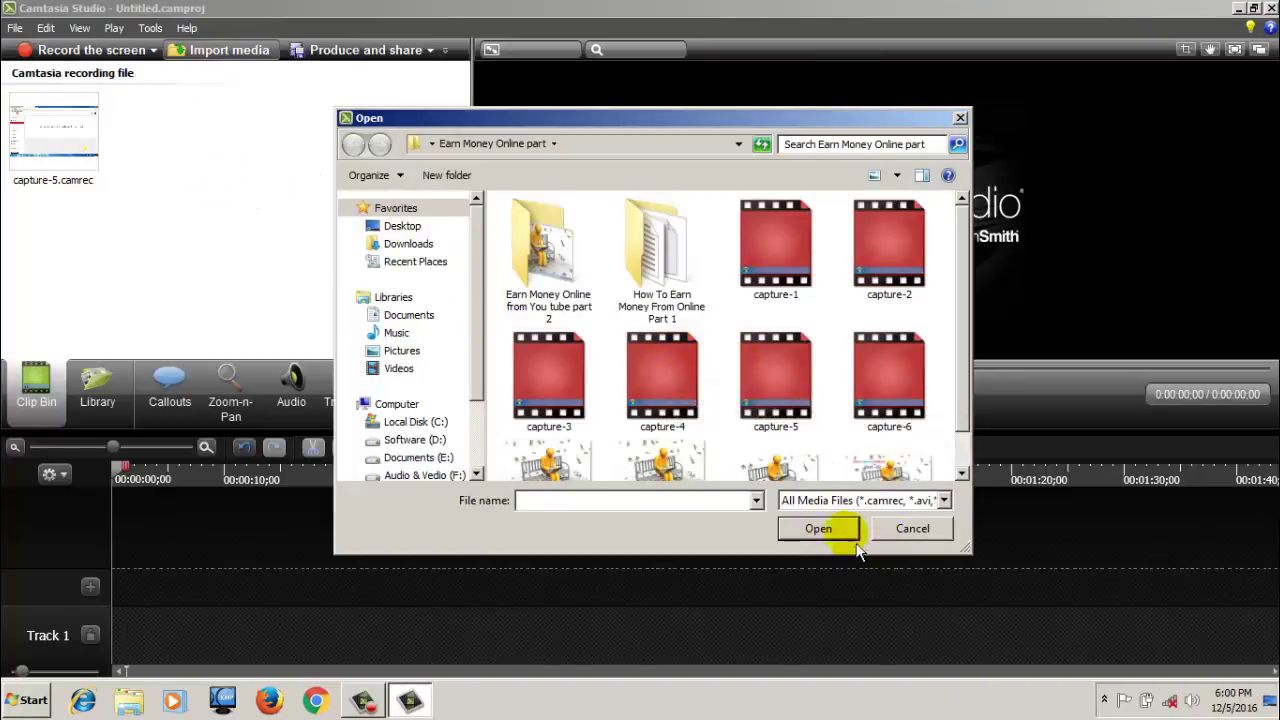
left_click(891, 536)
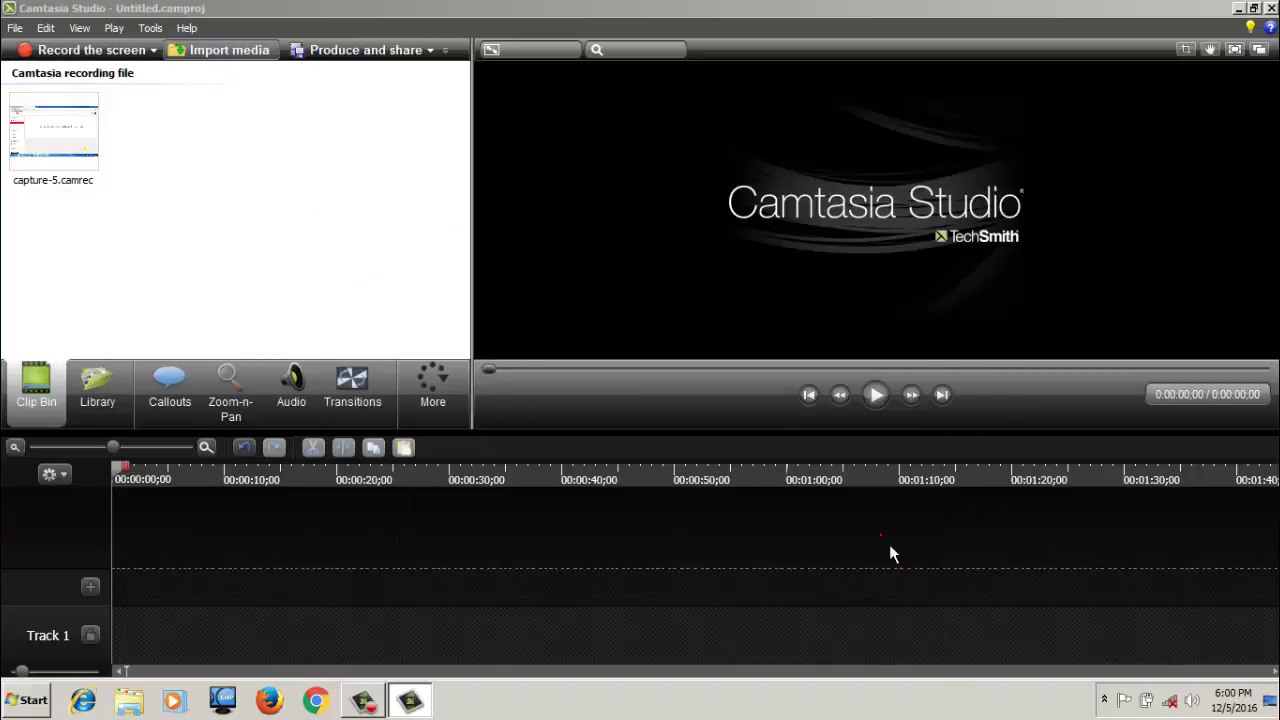
Add the capture-5.camrec recording from the Clip Bin to the timeline at the playhead
left_click(61, 134)
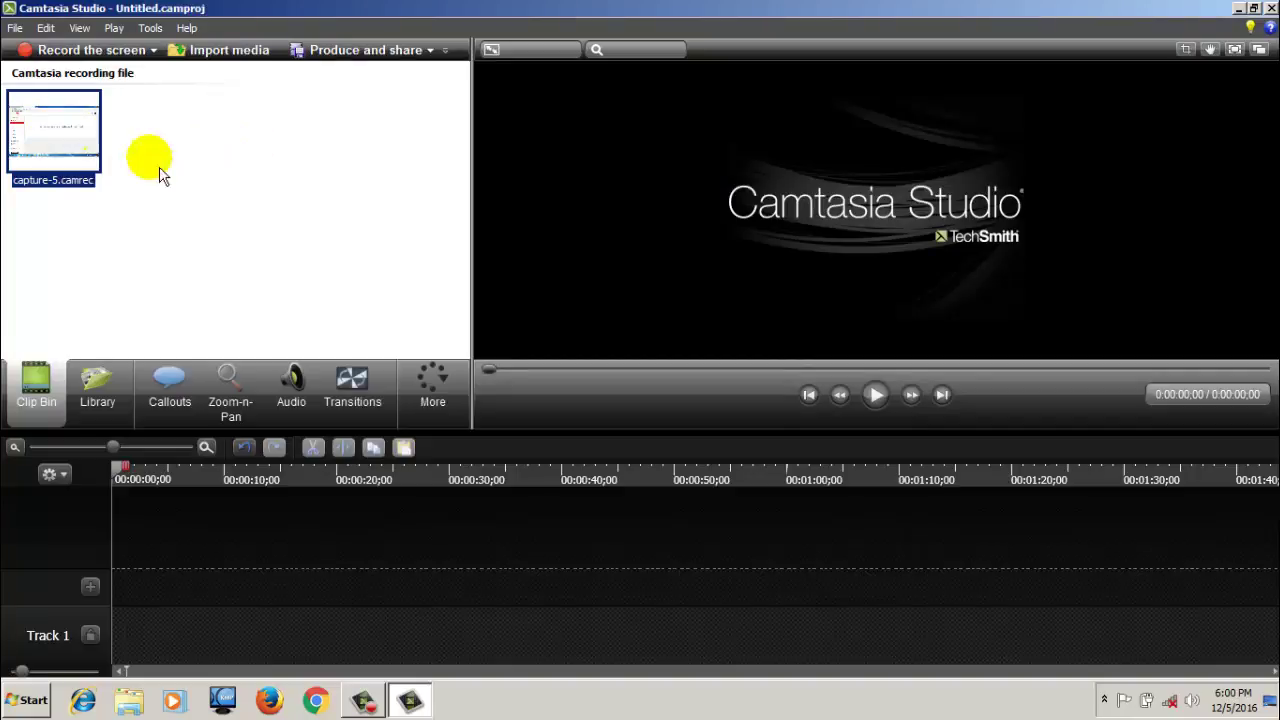
left_click_drag(70, 143, 236, 594)
left_click_drag(198, 602, 118, 157)
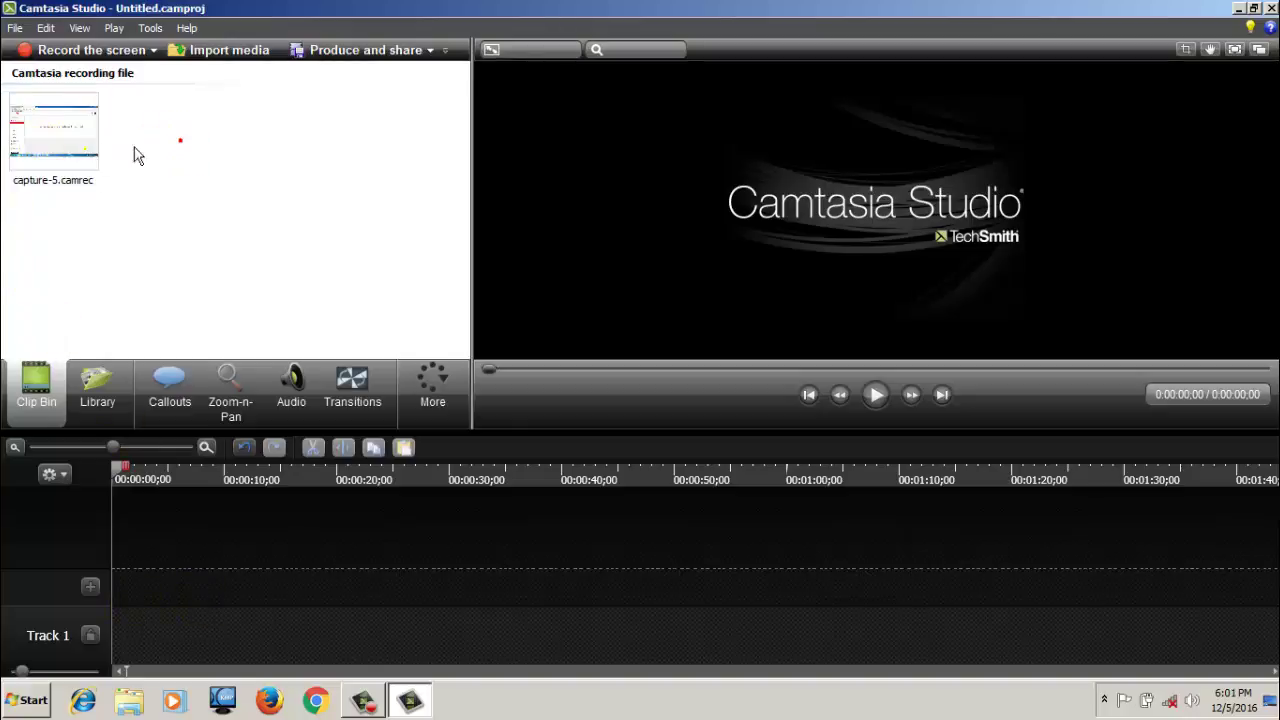
right_click(58, 120)
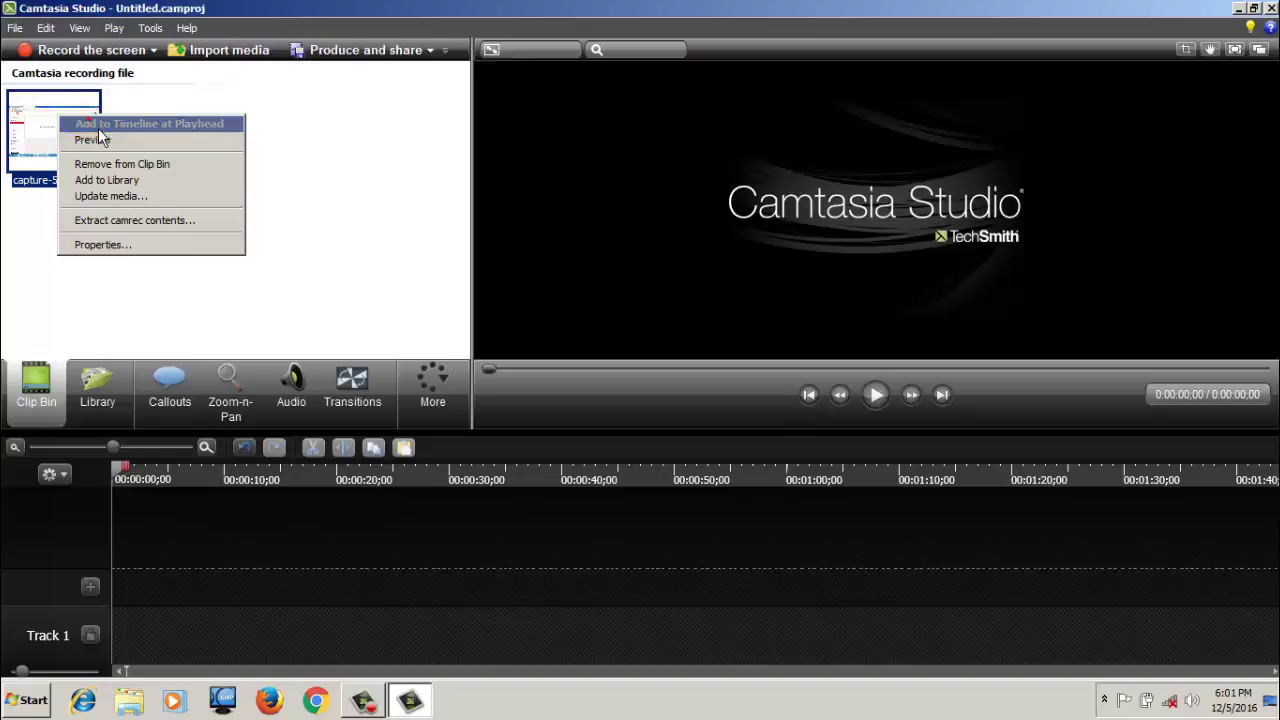
left_click(98, 127)
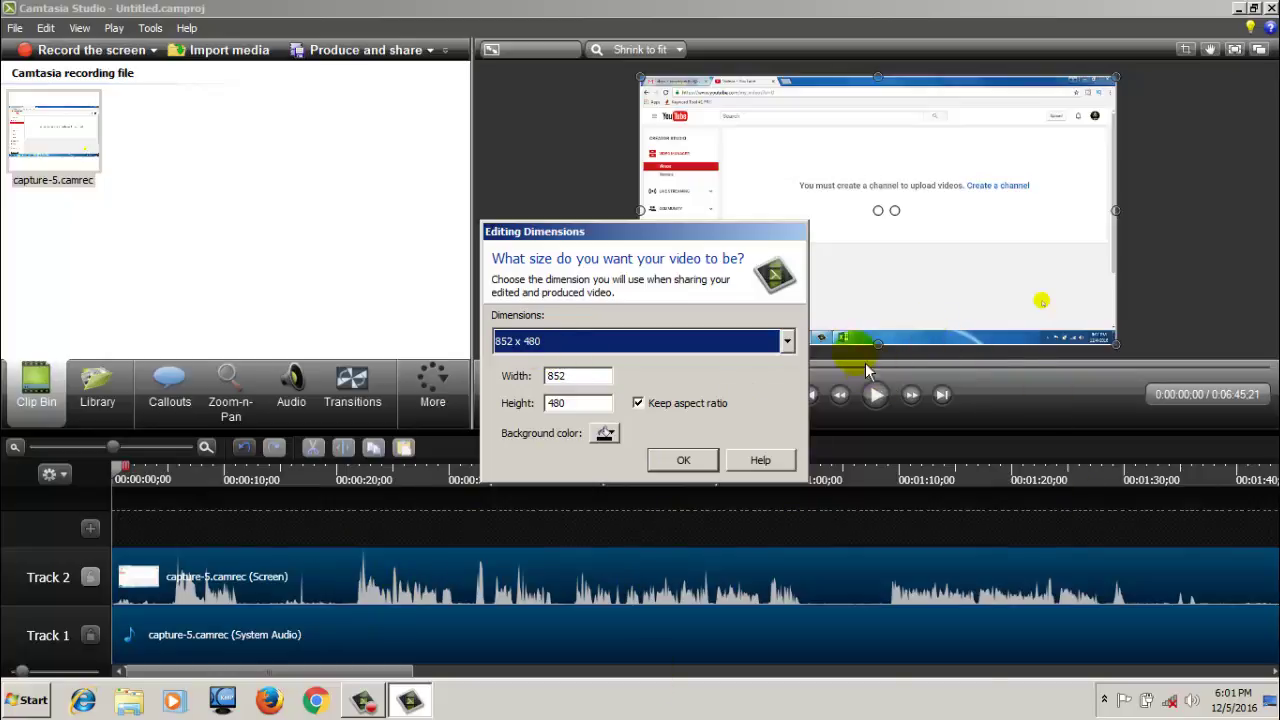
Set the editing dimensions to 1280 x 720, the fixed size recommended for YouTube & Screencast (16:9)
left_click(787, 341)
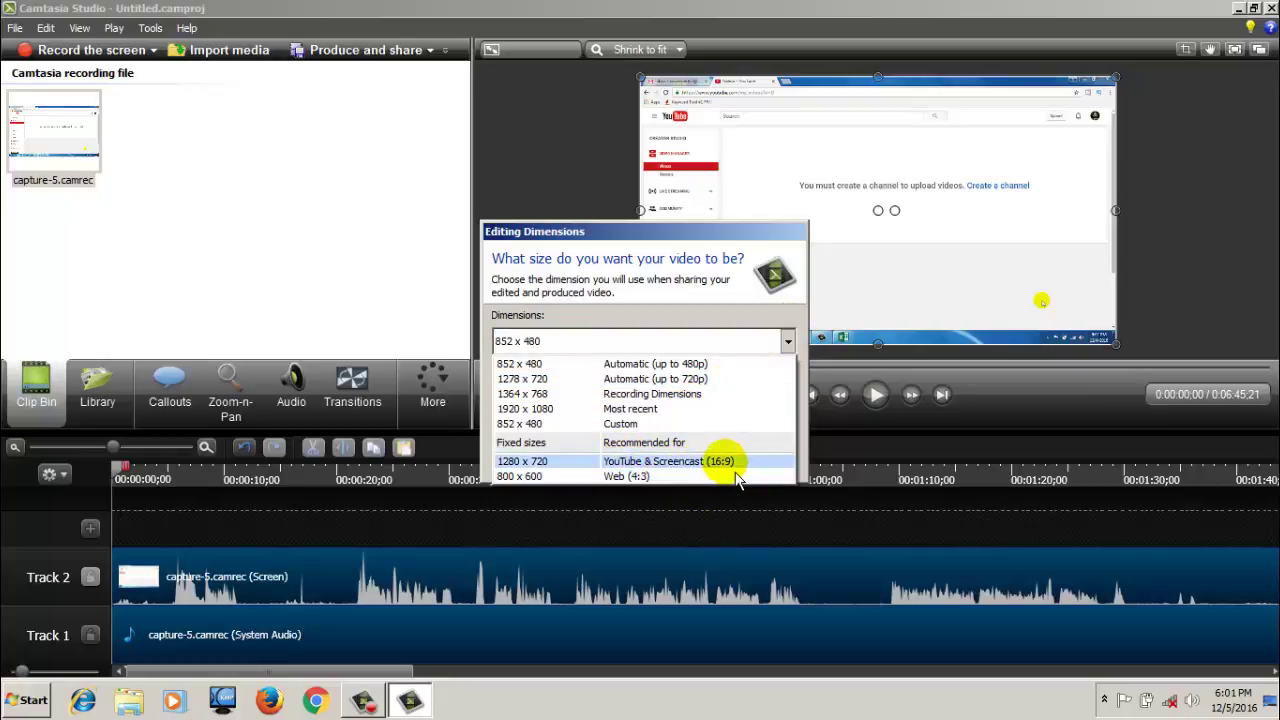
left_click(561, 467)
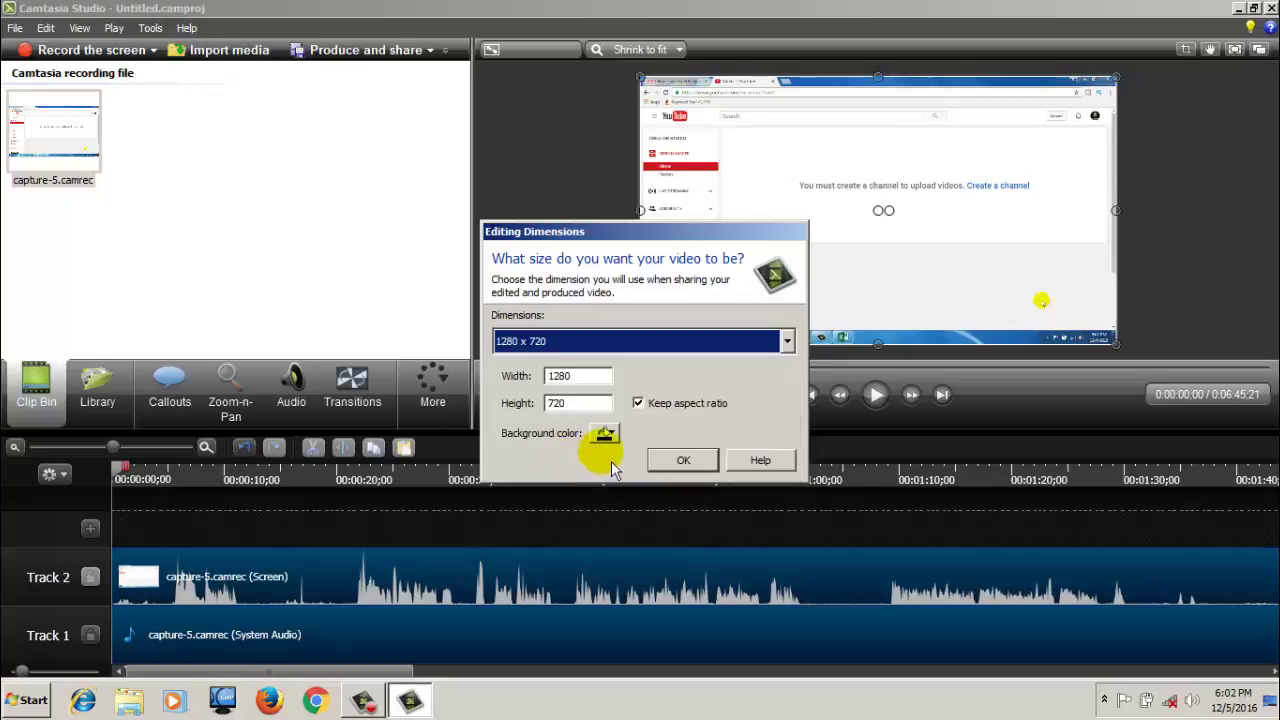
left_click(683, 460)
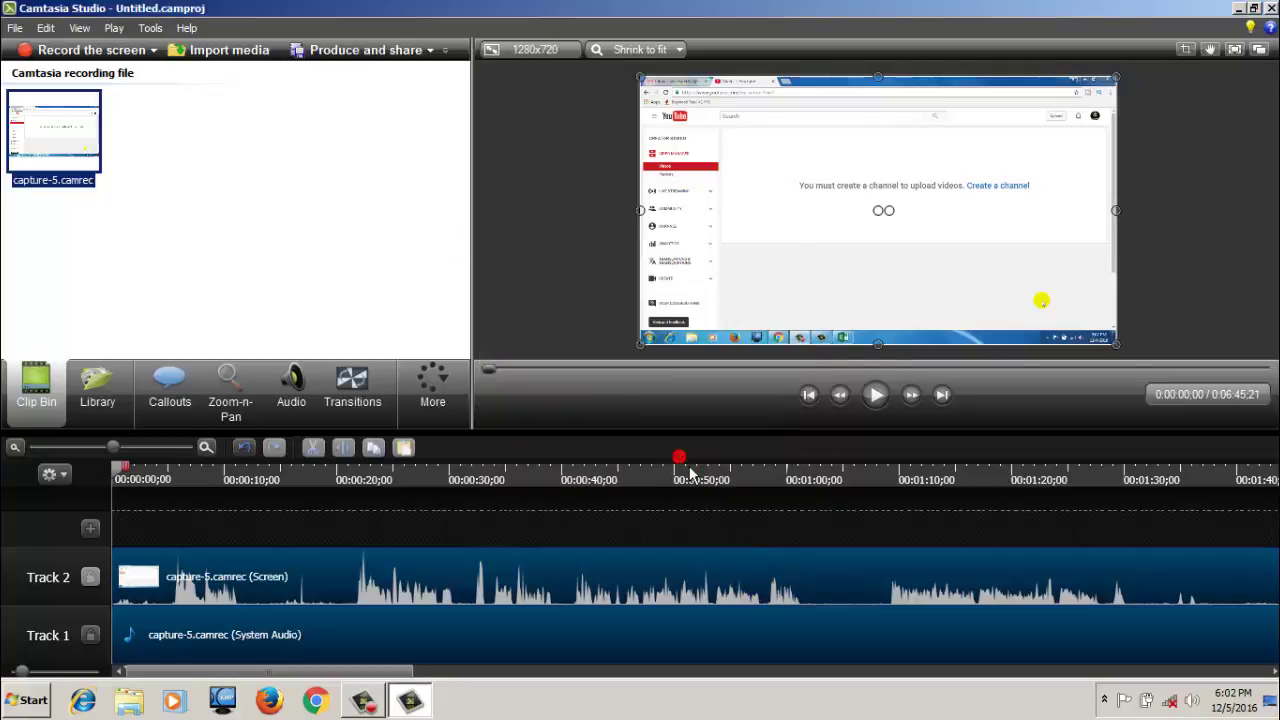
Shrink the recording on the canvas from its upper and left edges to about half the canvas width and 70% of its height
left_click(871, 227)
left_click(701, 255)
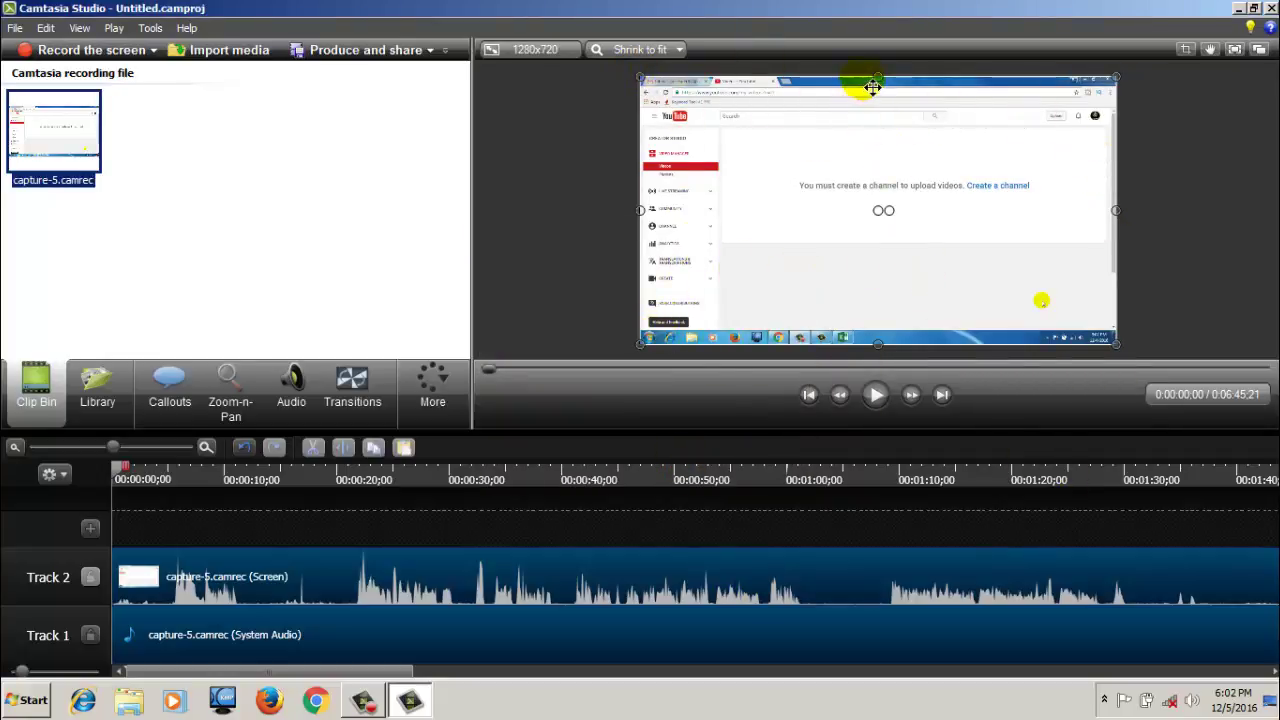
left_click_drag(878, 77, 880, 153)
left_click_drag(641, 250, 863, 248)
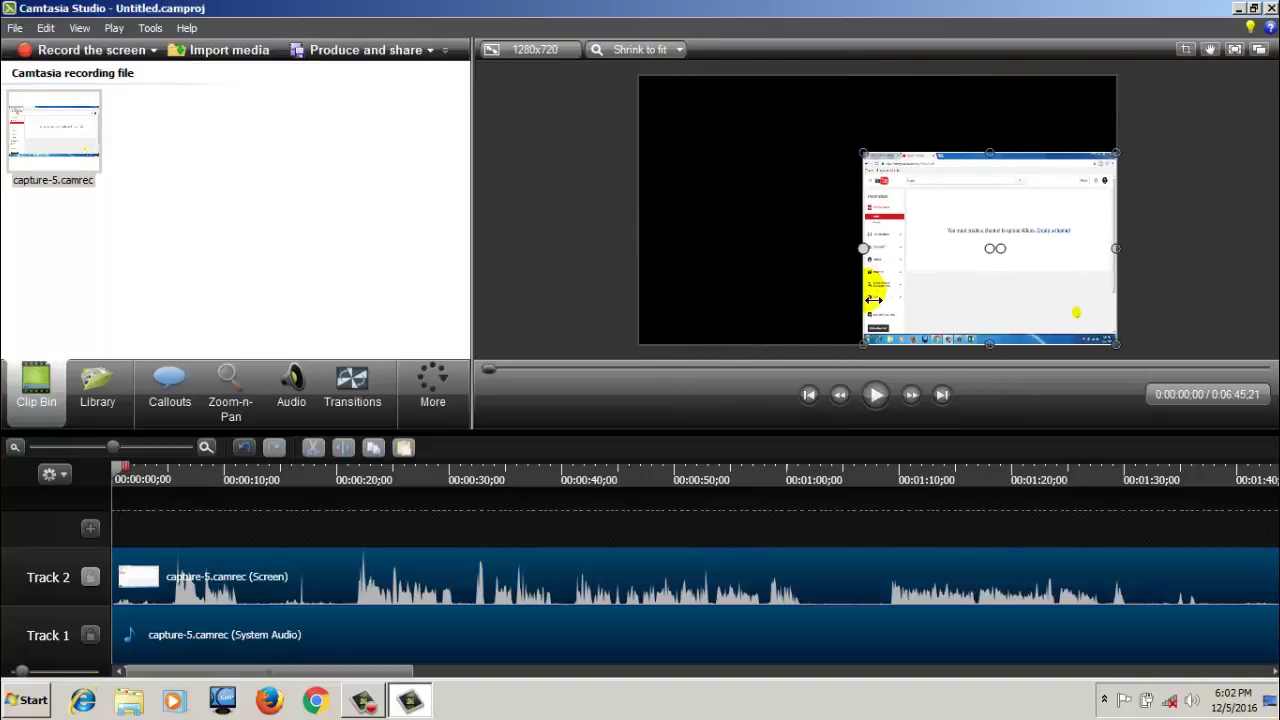
Move the recording to the middle of the canvas and stretch its four edges until it fills the whole frame
left_click_drag(986, 251, 865, 224)
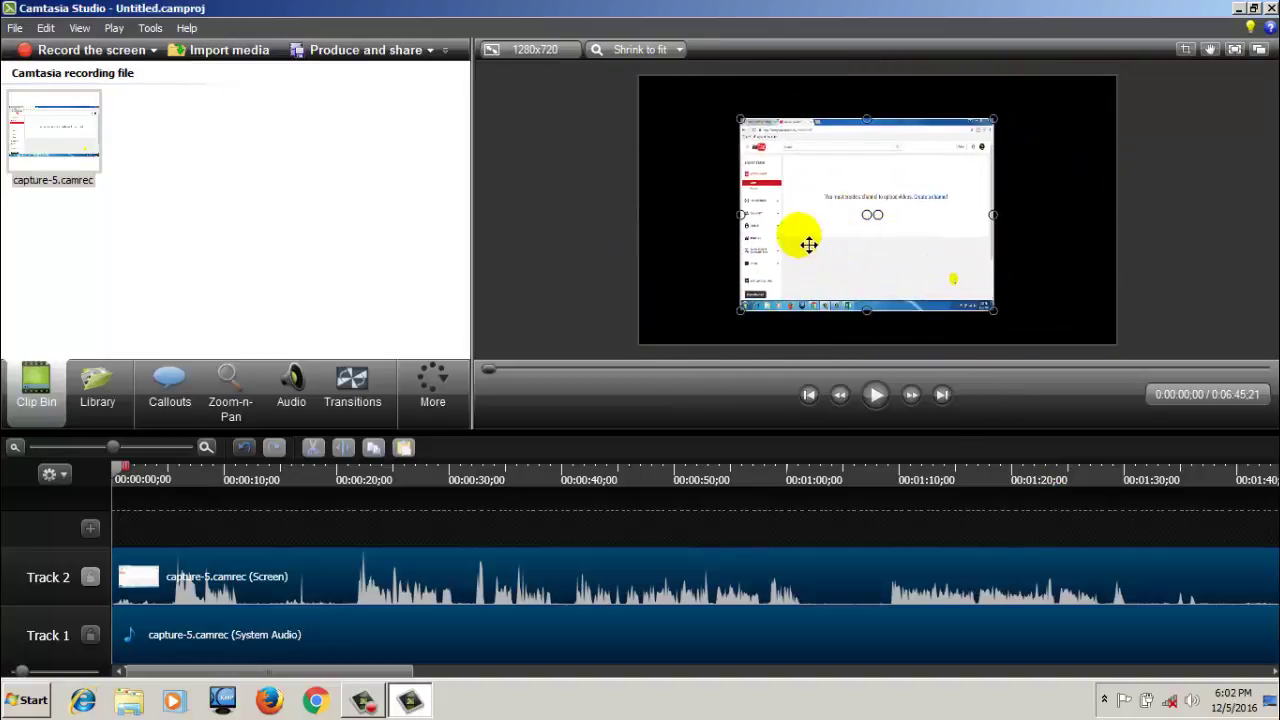
left_click(842, 288)
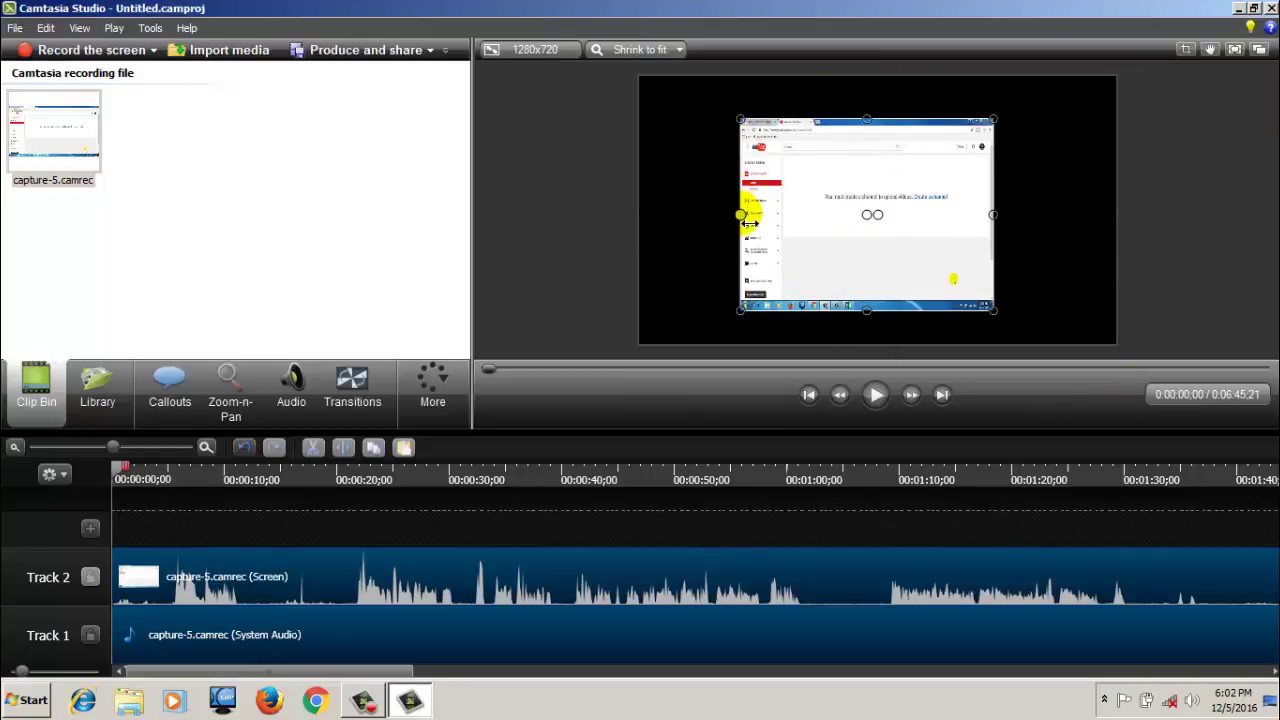
left_click_drag(749, 222, 648, 206)
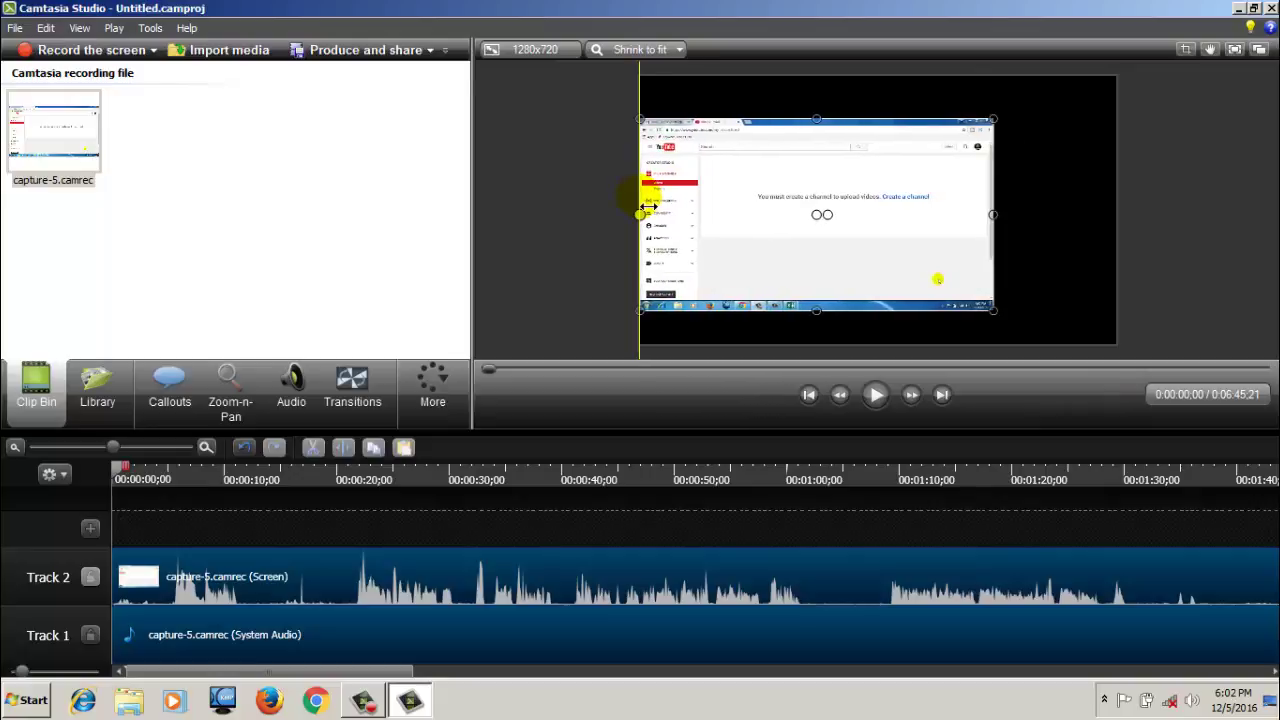
mouse_move(648, 206)
left_mouse_down()
mouse_move(697, 210)
mouse_move(613, 210)
mouse_move(641, 211)
left_mouse_up()
left_click_drag(650, 210, 652, 209)
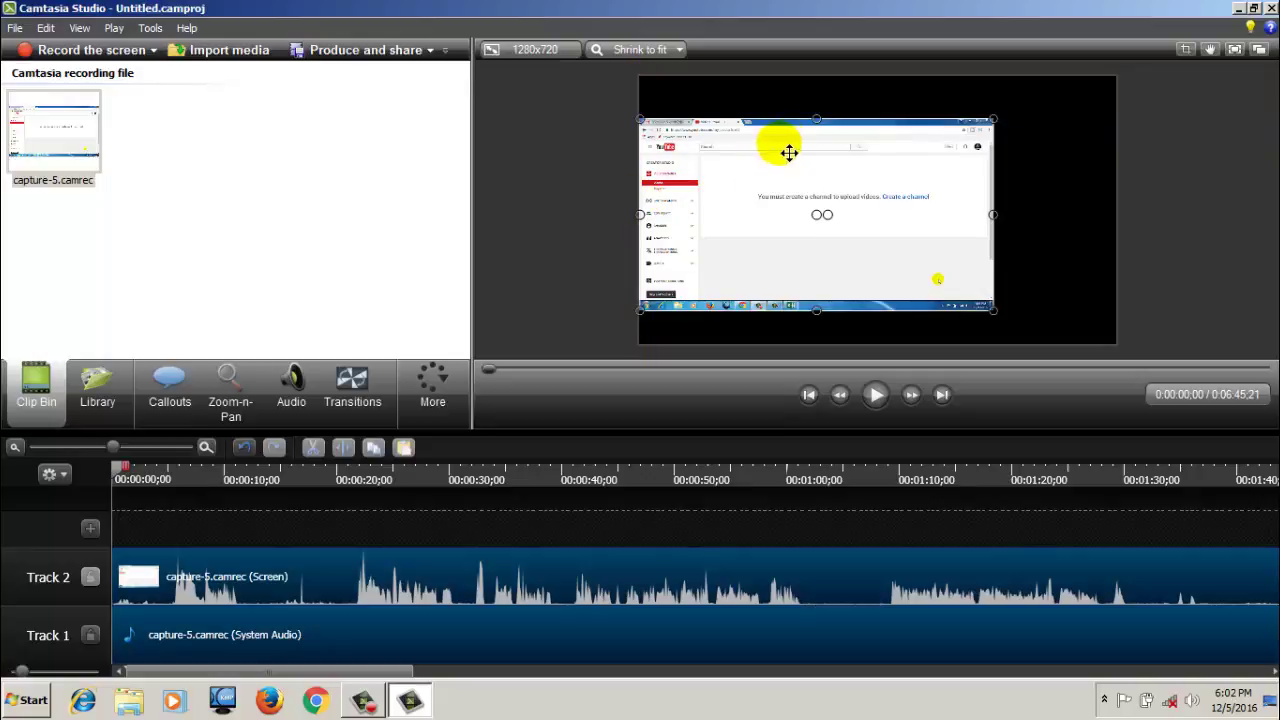
left_click_drag(822, 124, 800, 84)
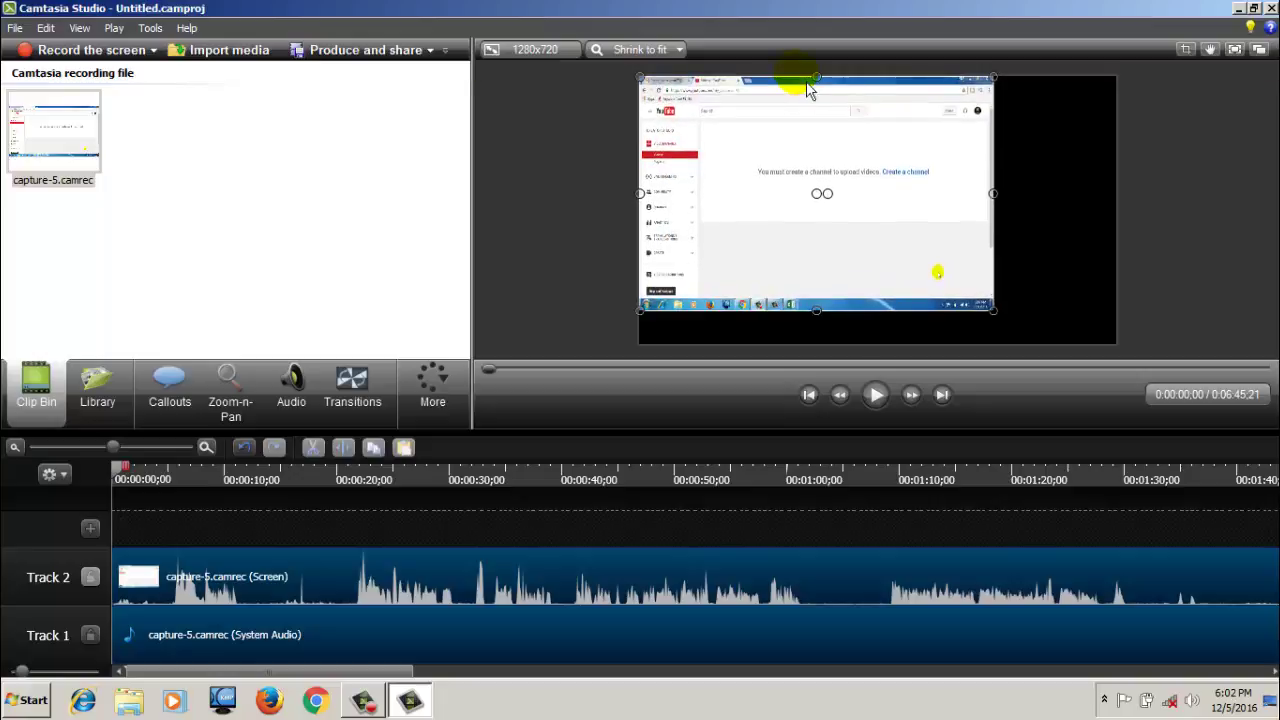
left_click_drag(992, 194, 1121, 236)
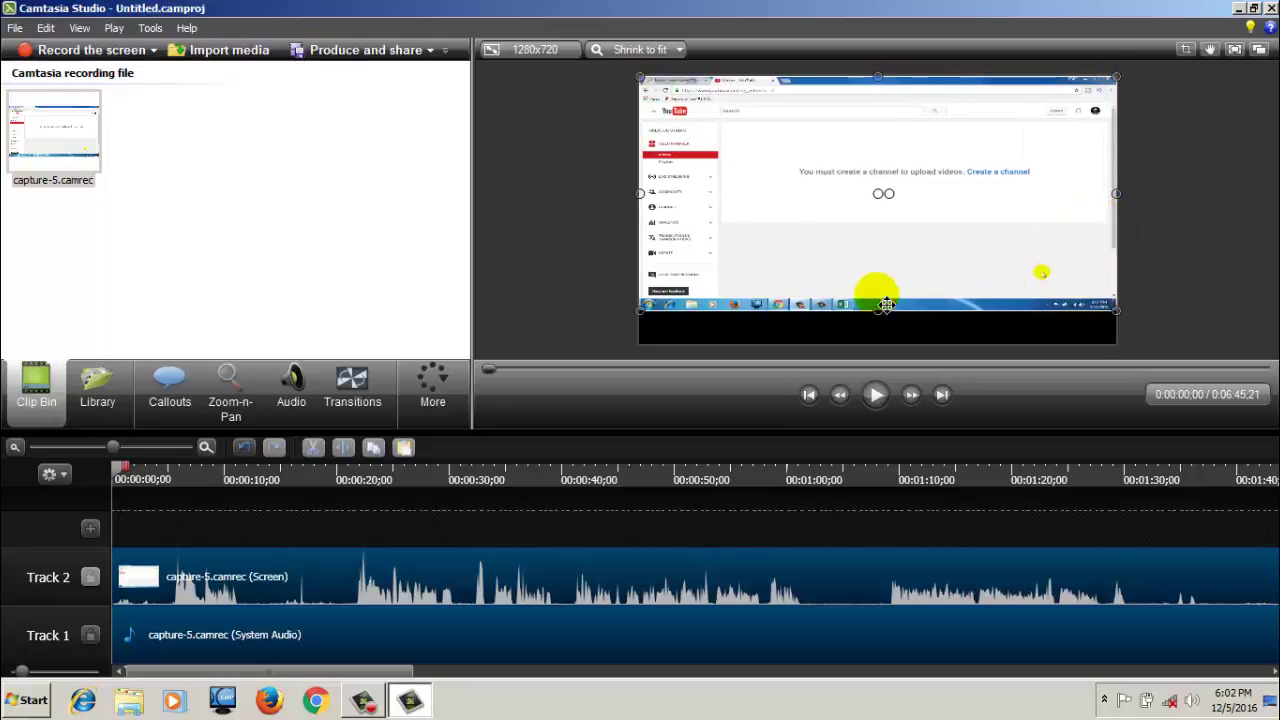
left_click_drag(889, 318, 901, 343)
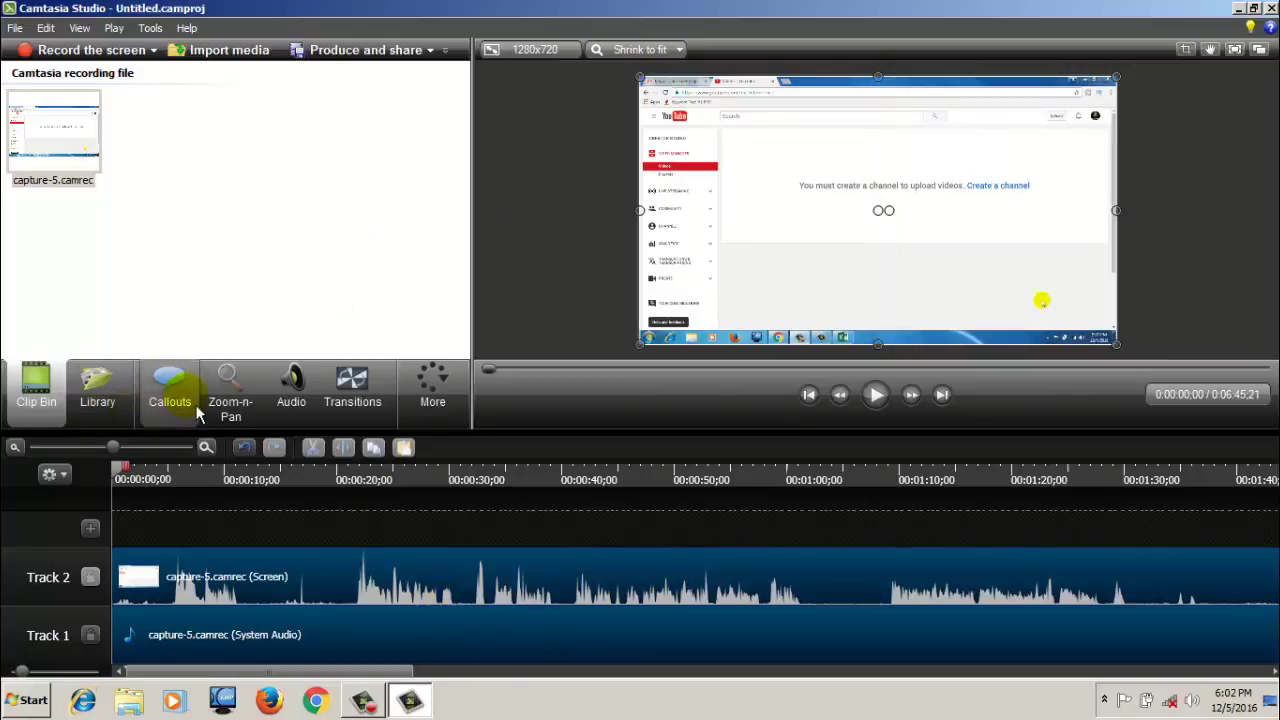
Check the clip details and play the opening seconds of the recording, pausing at about 8 seconds
left_click(300, 638)
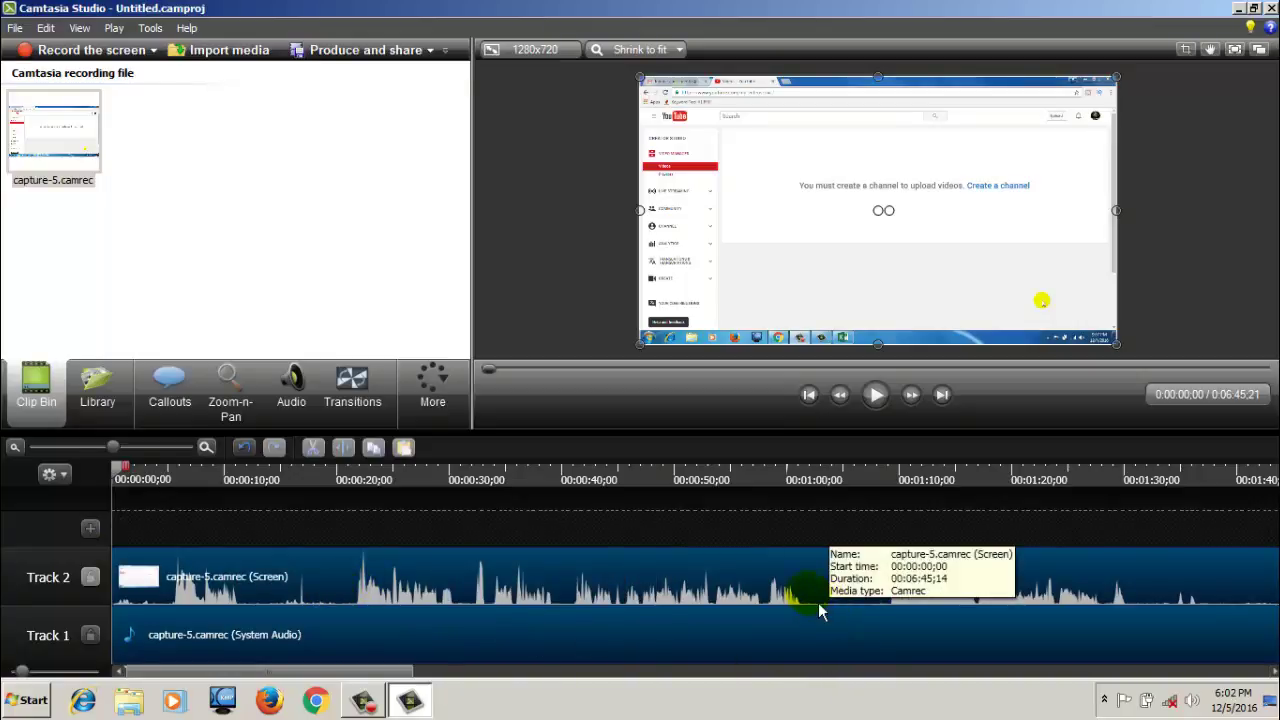
left_click_drag(820, 610, 800, 595)
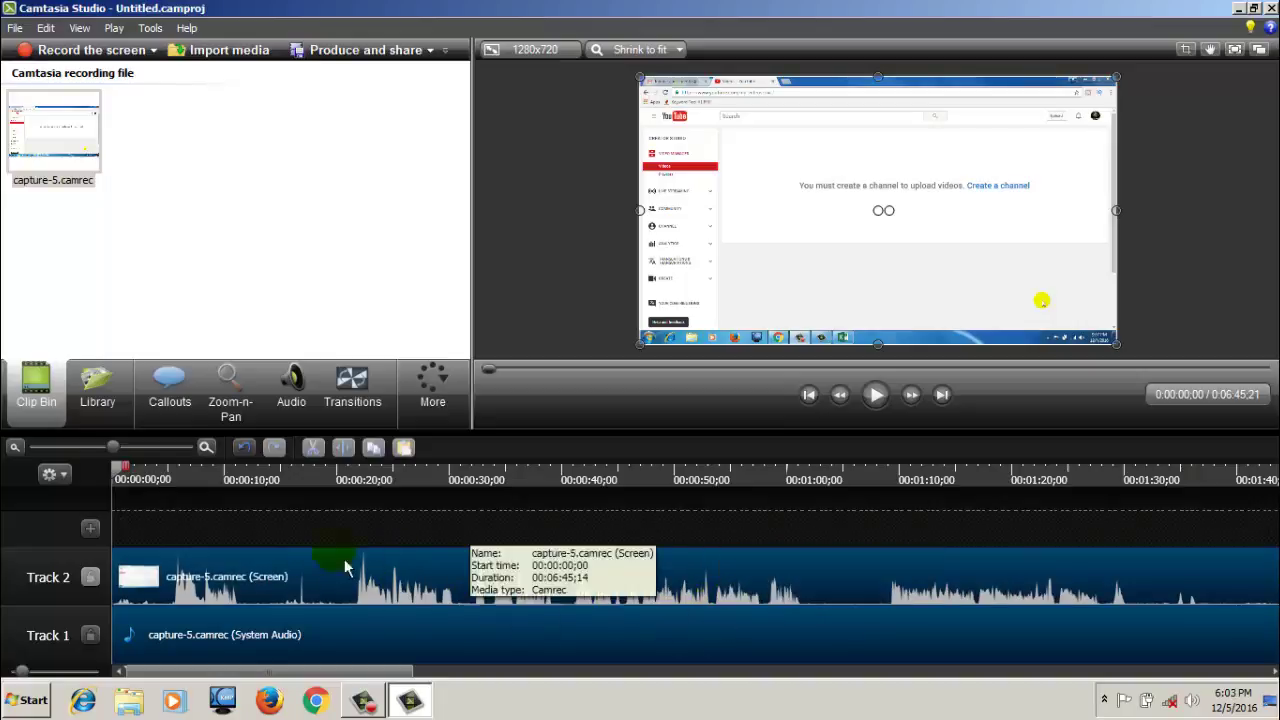
left_click(880, 412)
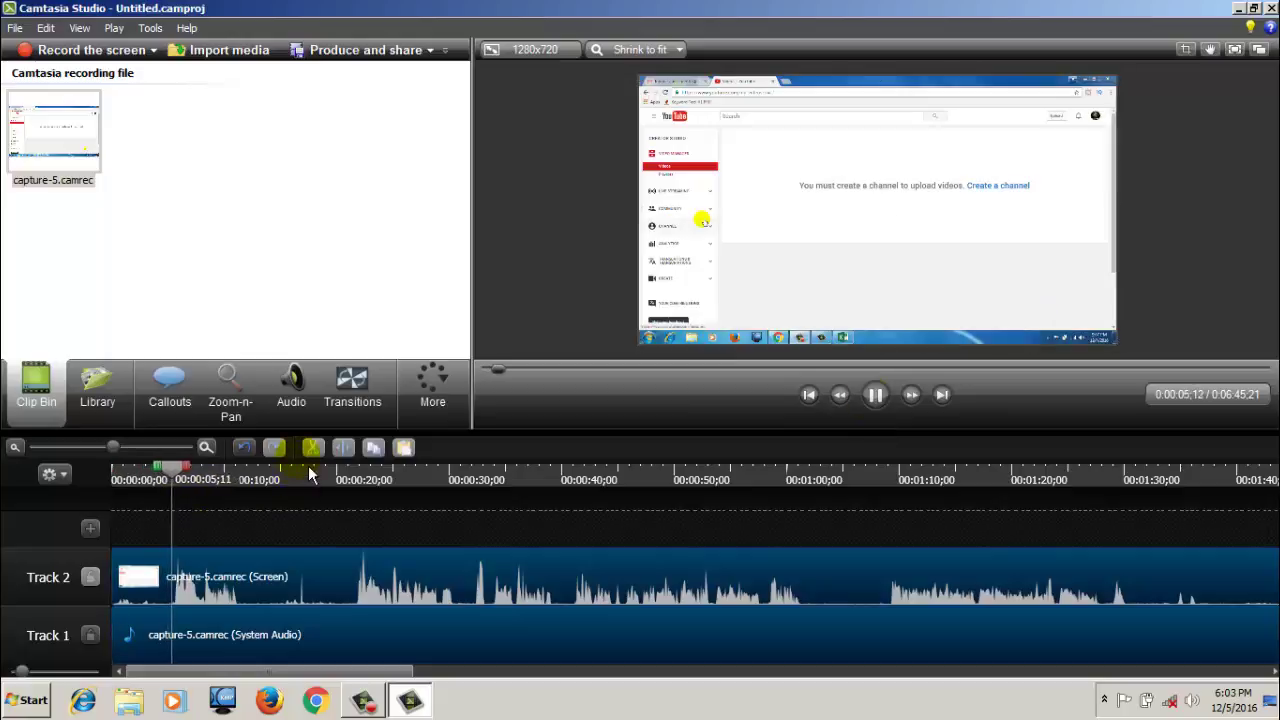
left_click(876, 394)
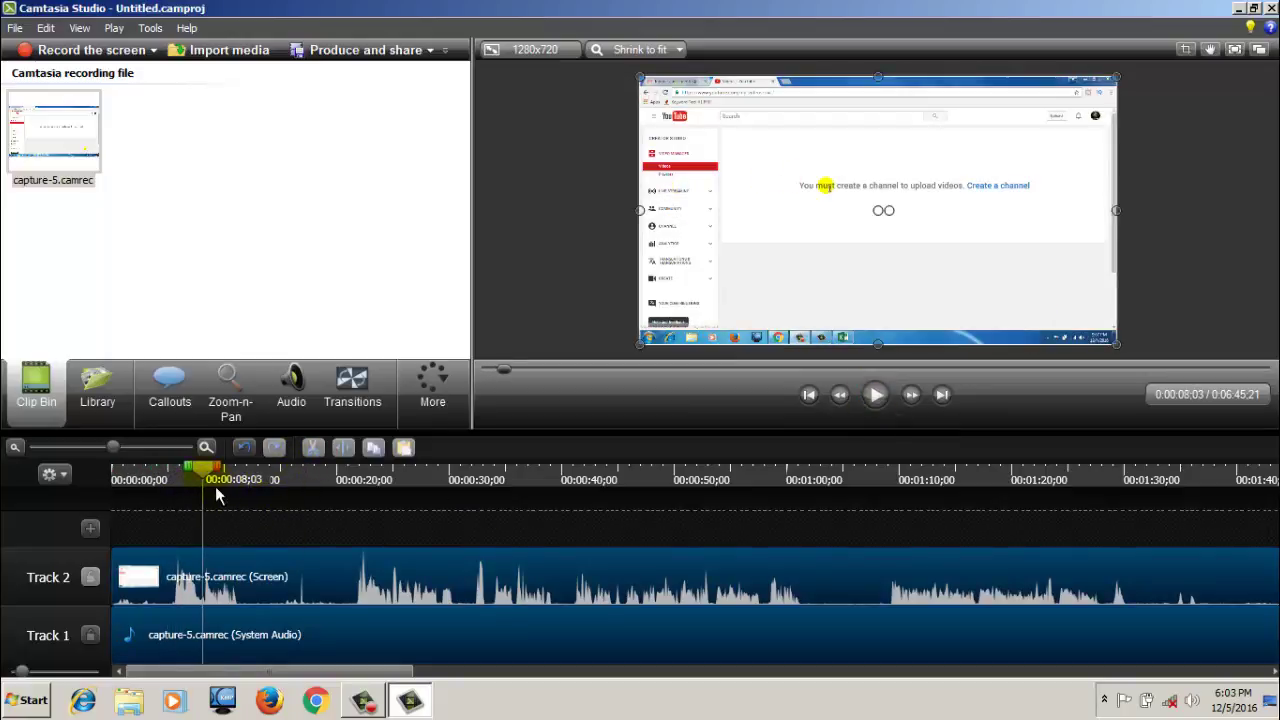
Cut the opening section of the recording from the start of the timeline to 00:00:05;12 on both tracks
left_click_drag(212, 485, 183, 487)
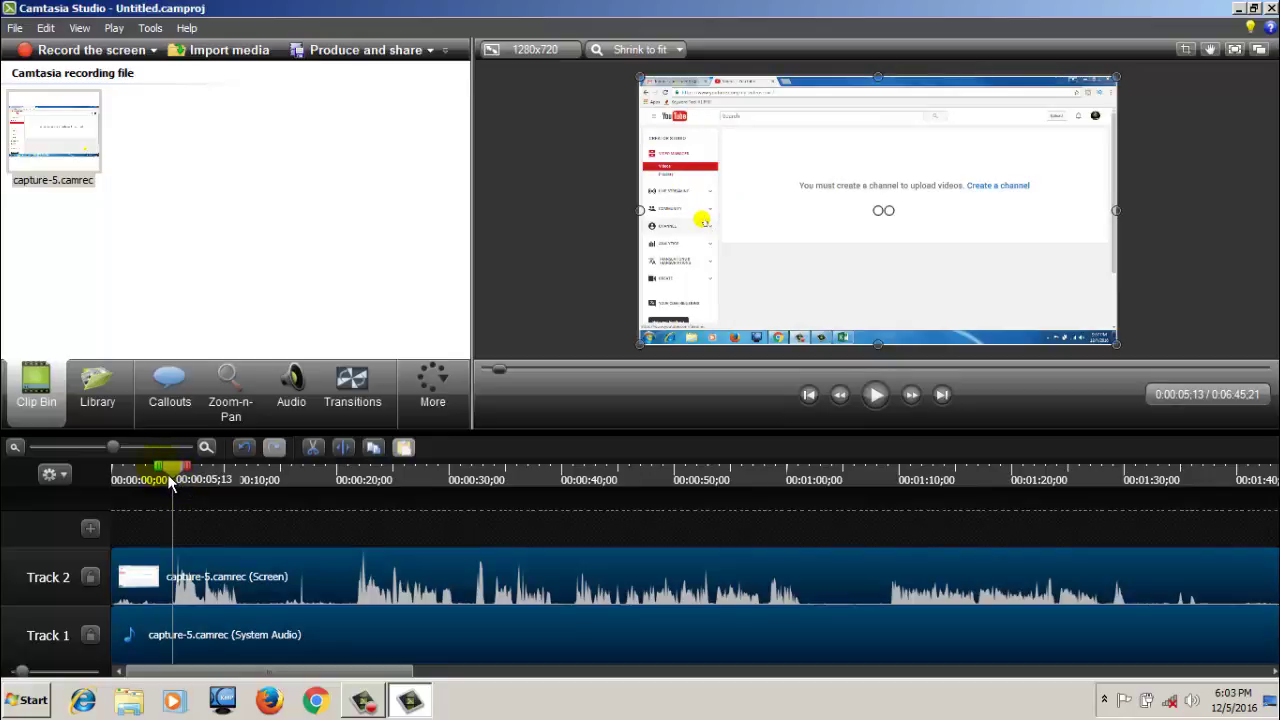
left_click_drag(170, 480, 120, 482)
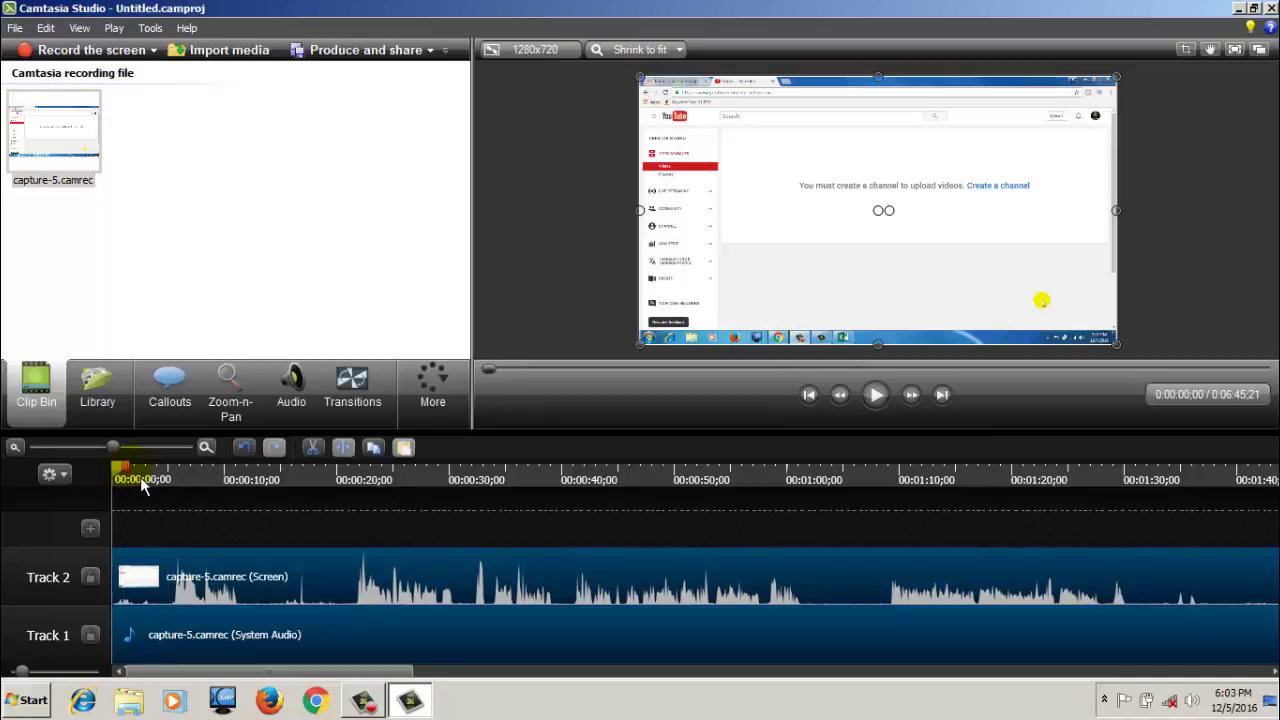
mouse_move(140, 482)
left_mouse_down()
mouse_move(174, 484)
mouse_move(198, 513)
mouse_move(180, 478)
mouse_move(134, 476)
mouse_move(198, 479)
mouse_move(114, 471)
mouse_move(140, 481)
left_mouse_up()
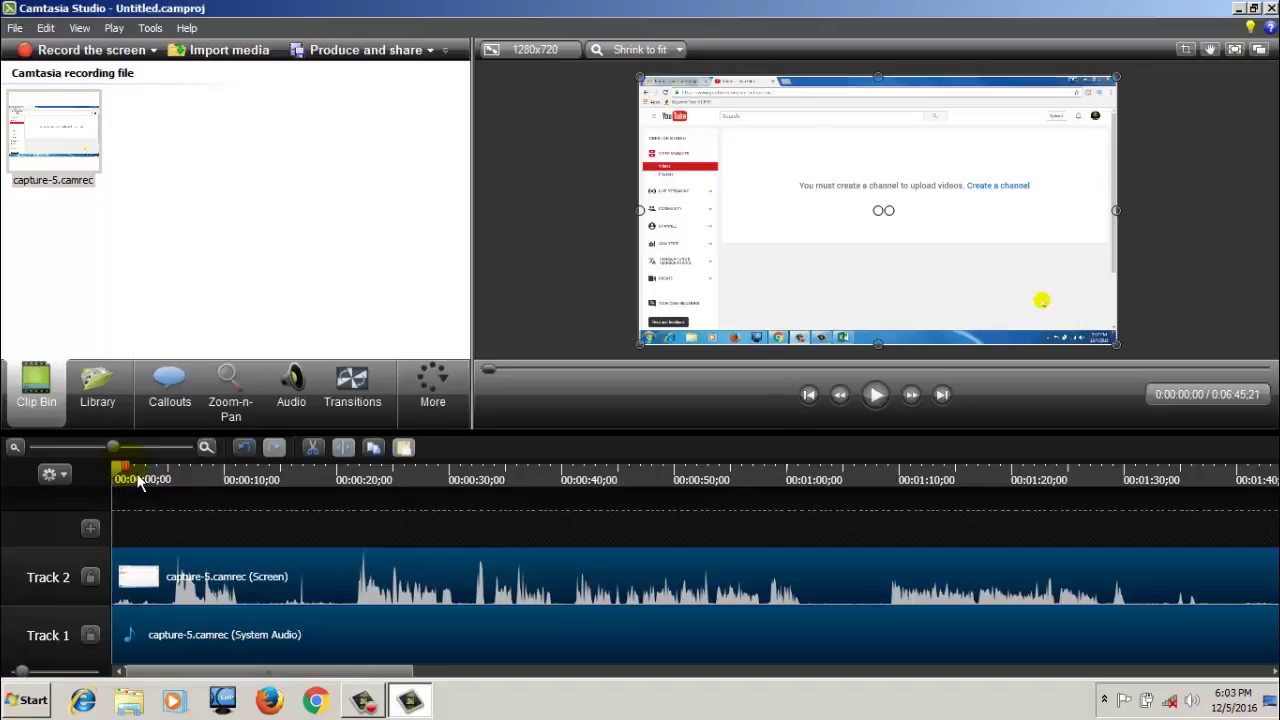
left_click_drag(140, 481, 197, 494)
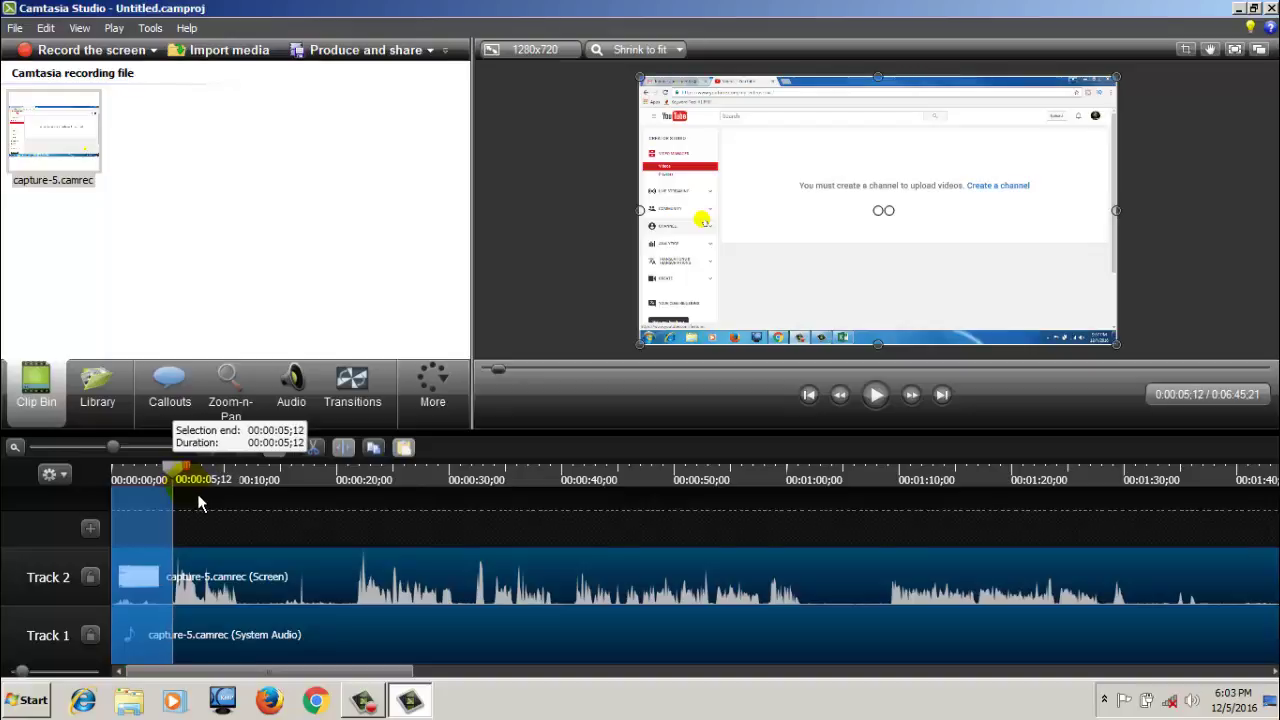
left_click_drag(199, 503, 199, 503)
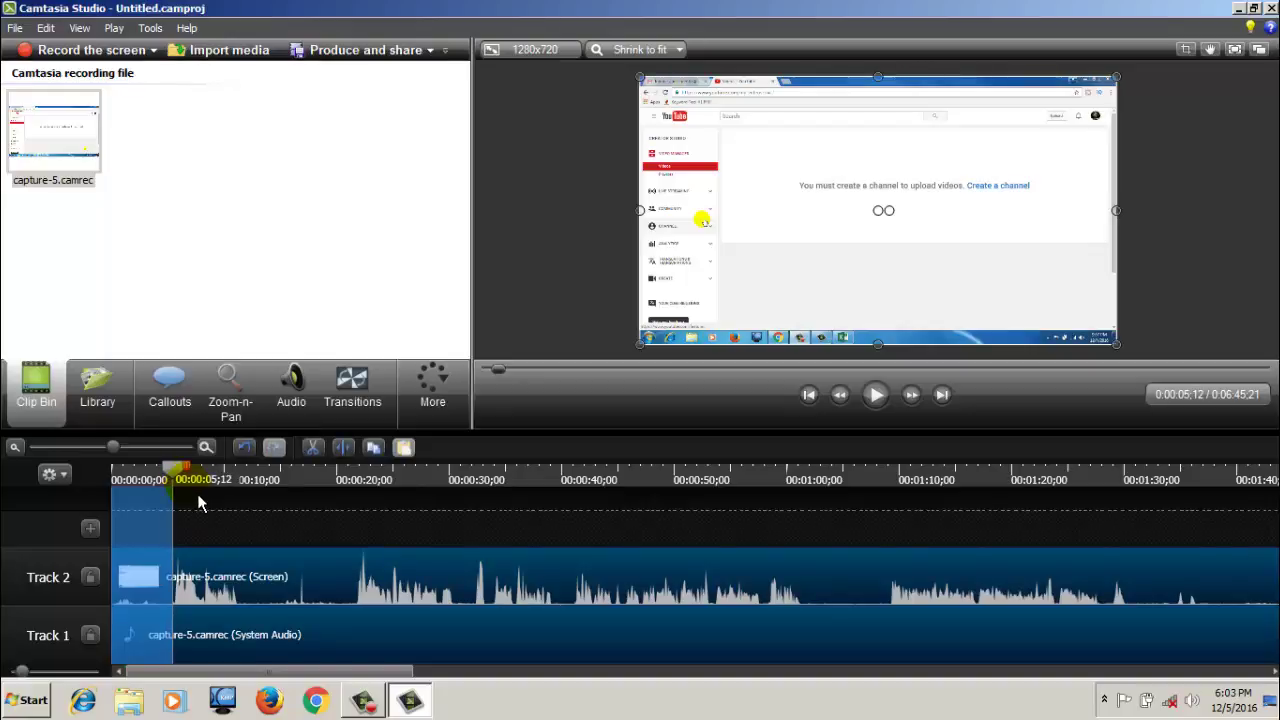
left_click(314, 452)
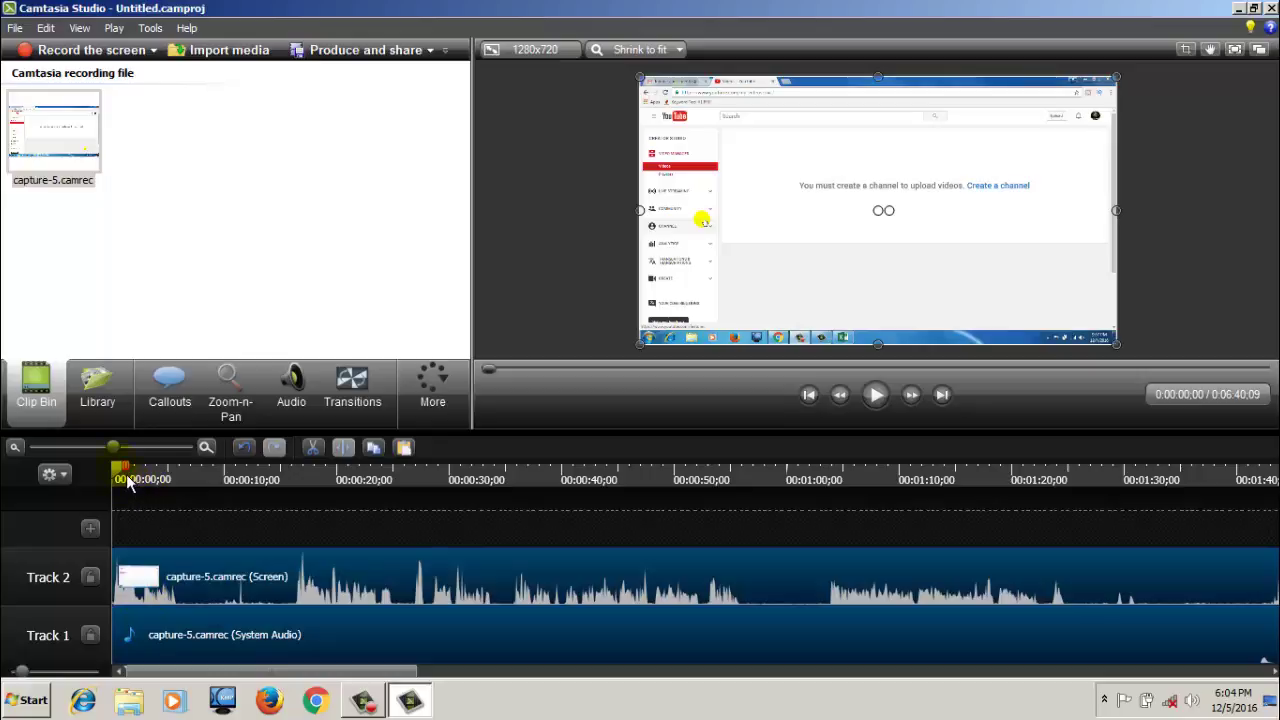
Cut the section between 00:00:05;28 and 00:00:16;10 out of both tracks
left_click_drag(128, 480, 177, 491)
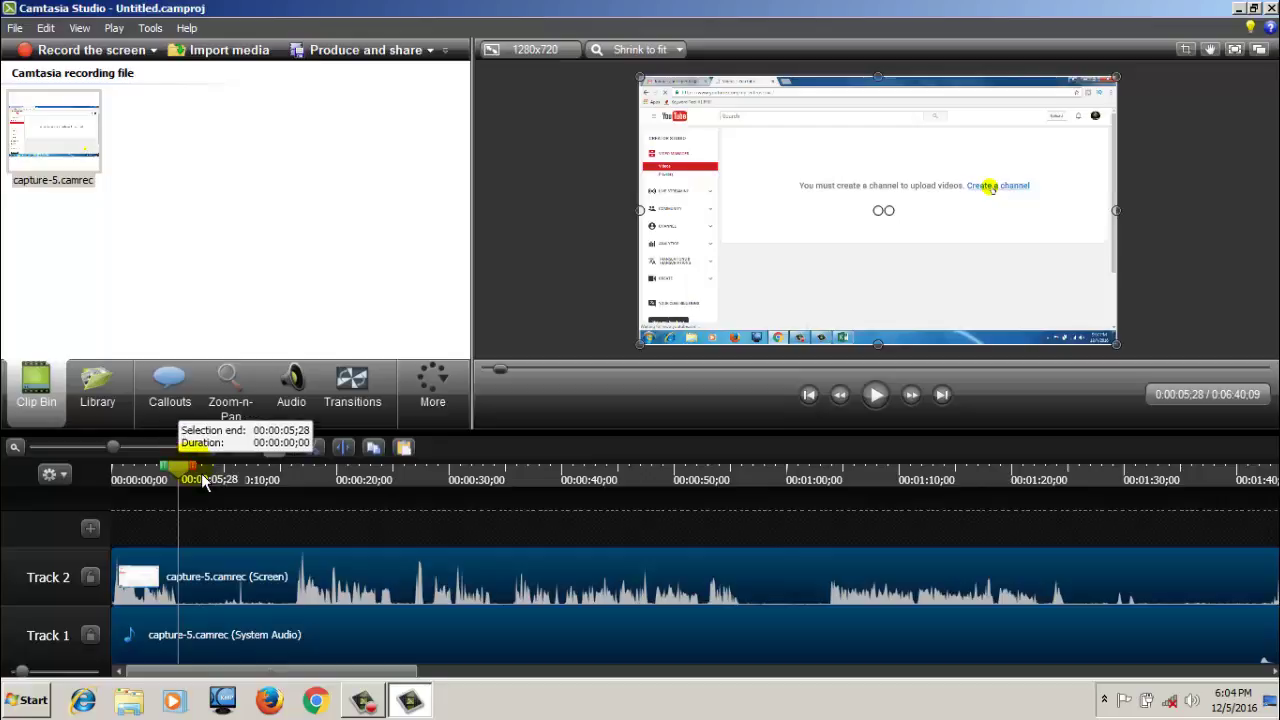
left_click_drag(203, 481, 319, 517)
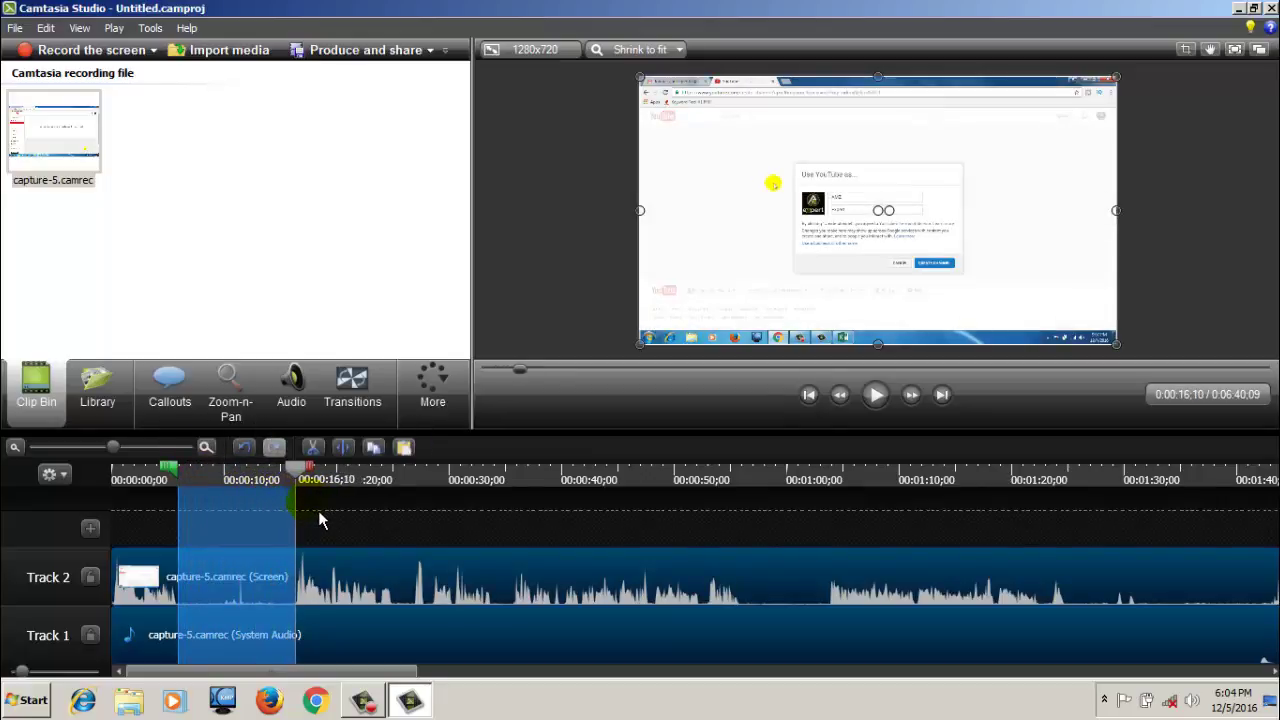
left_click(322, 452)
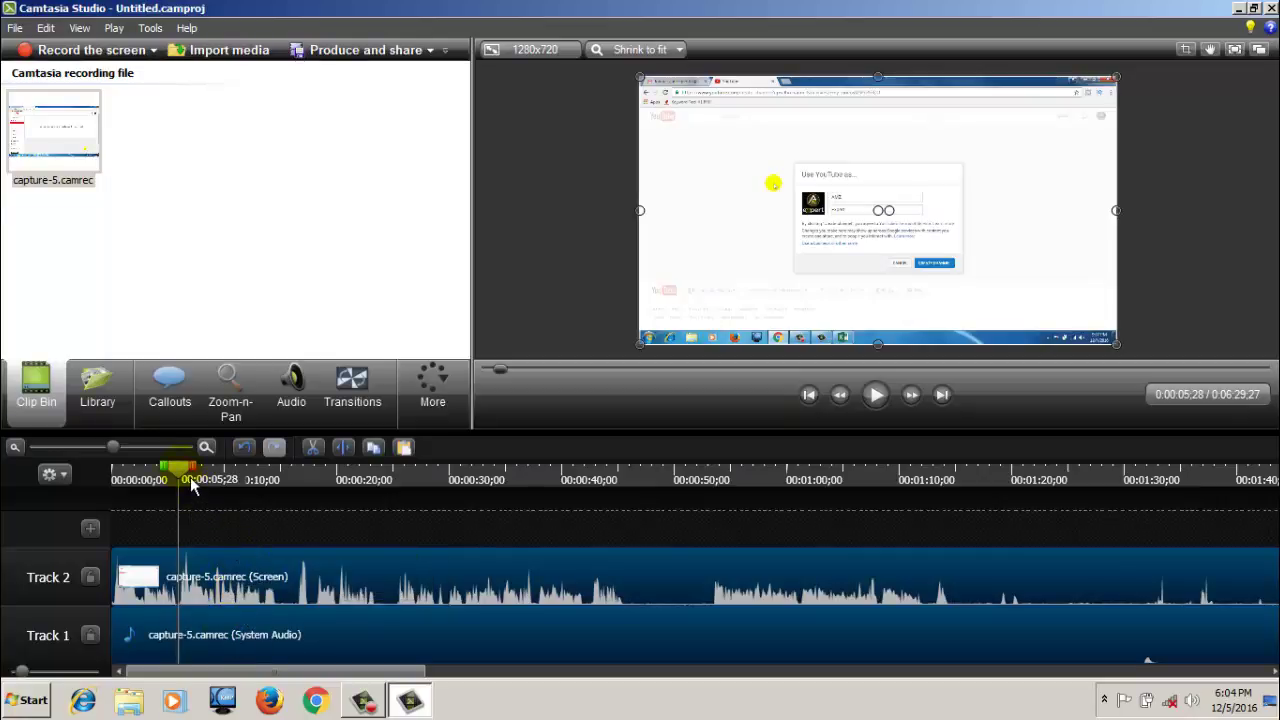
Add a blue rounded rectangle callout near the start of the timeline, at 00:00:00;08
left_click_drag(193, 483, 125, 490)
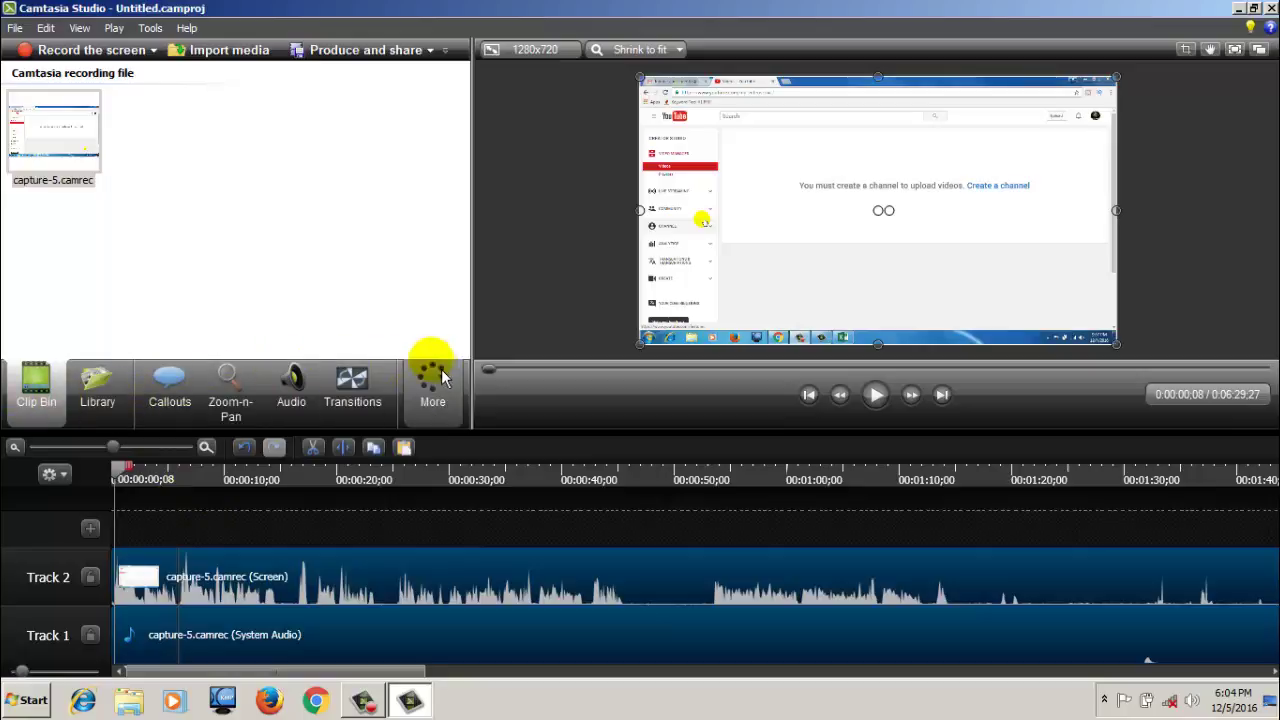
left_click(175, 395)
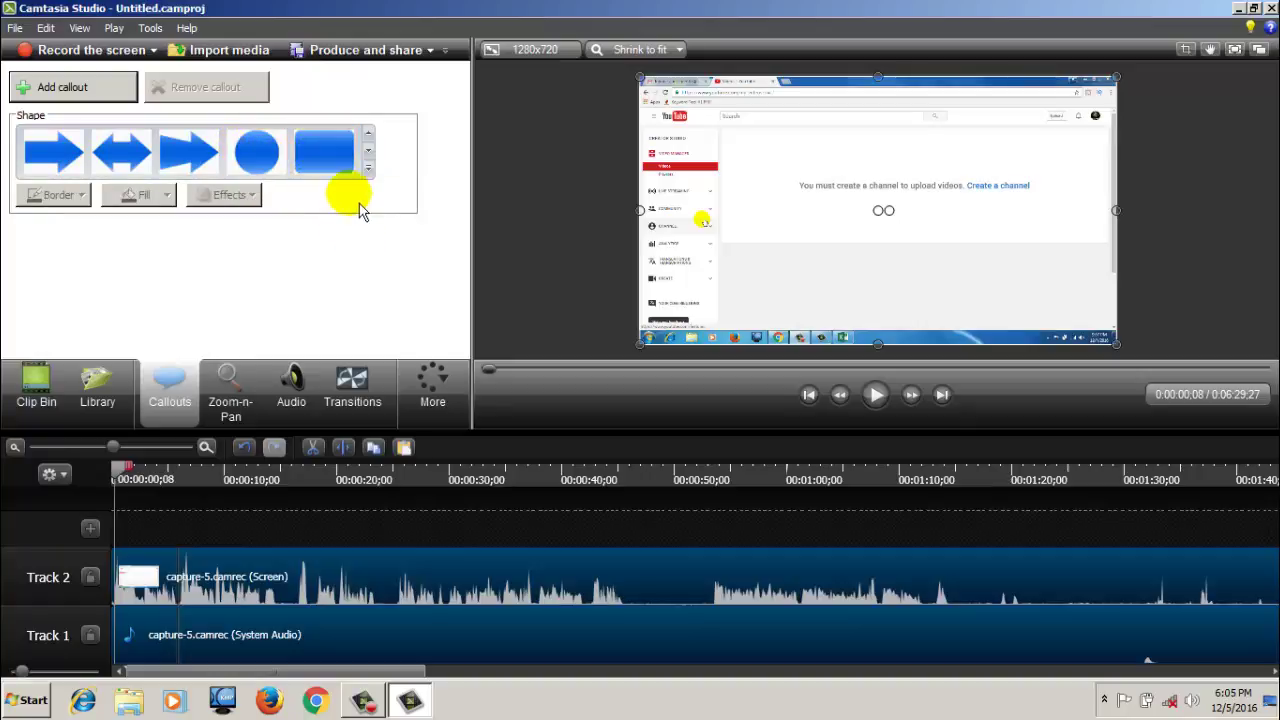
left_click(338, 158)
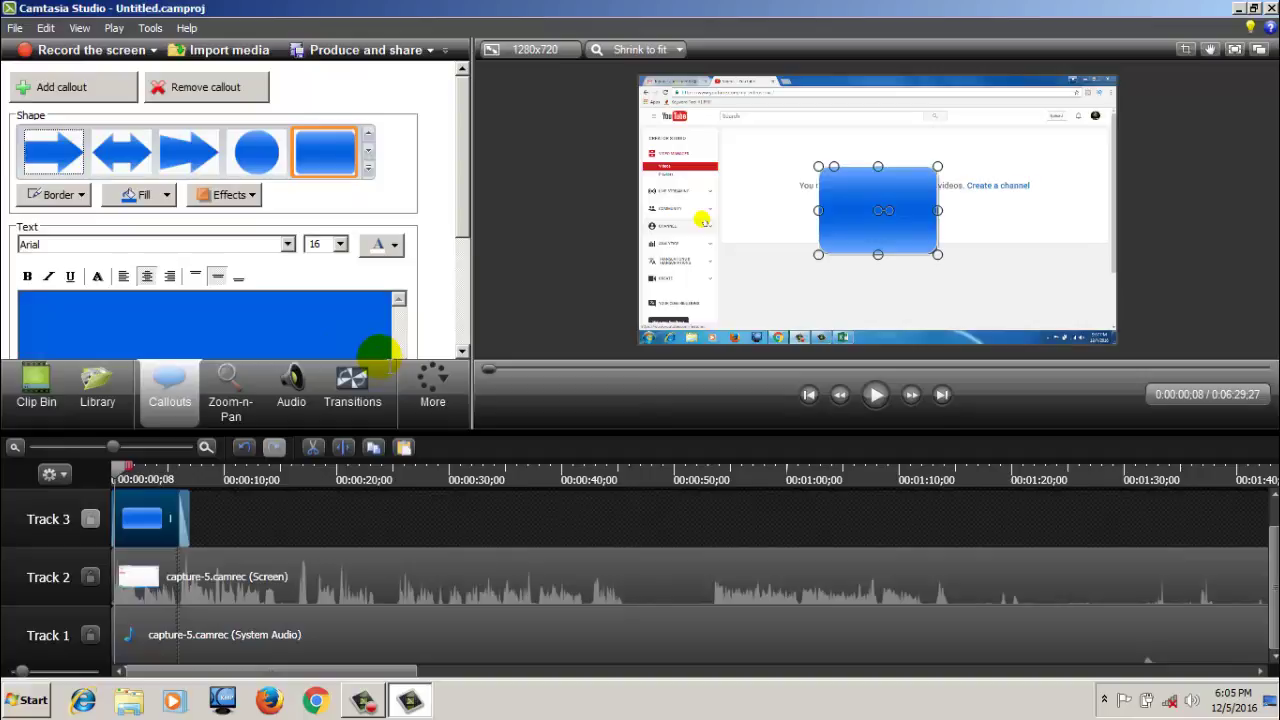
Shift the recording's screen and system audio clips on Tracks 2 and 1 so they start where the callout ends
left_click(163, 590)
left_click(163, 589)
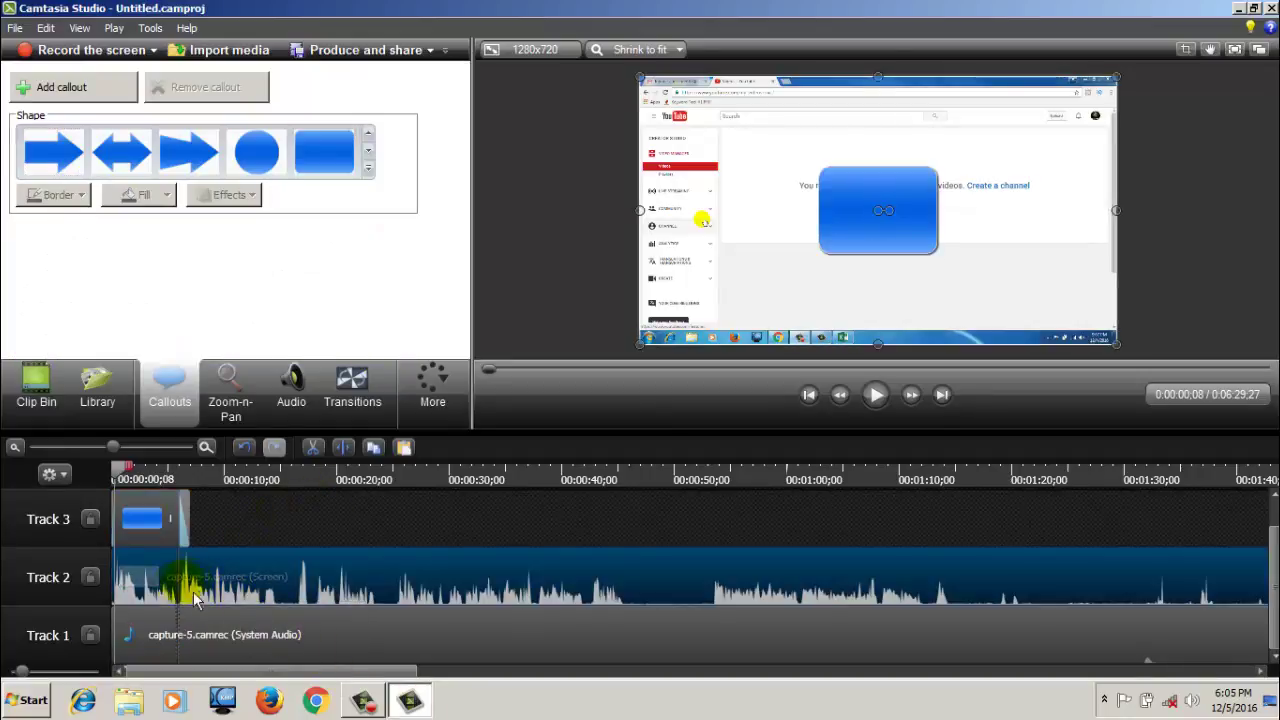
left_click_drag(163, 590, 249, 610)
left_click_drag(182, 633, 246, 654)
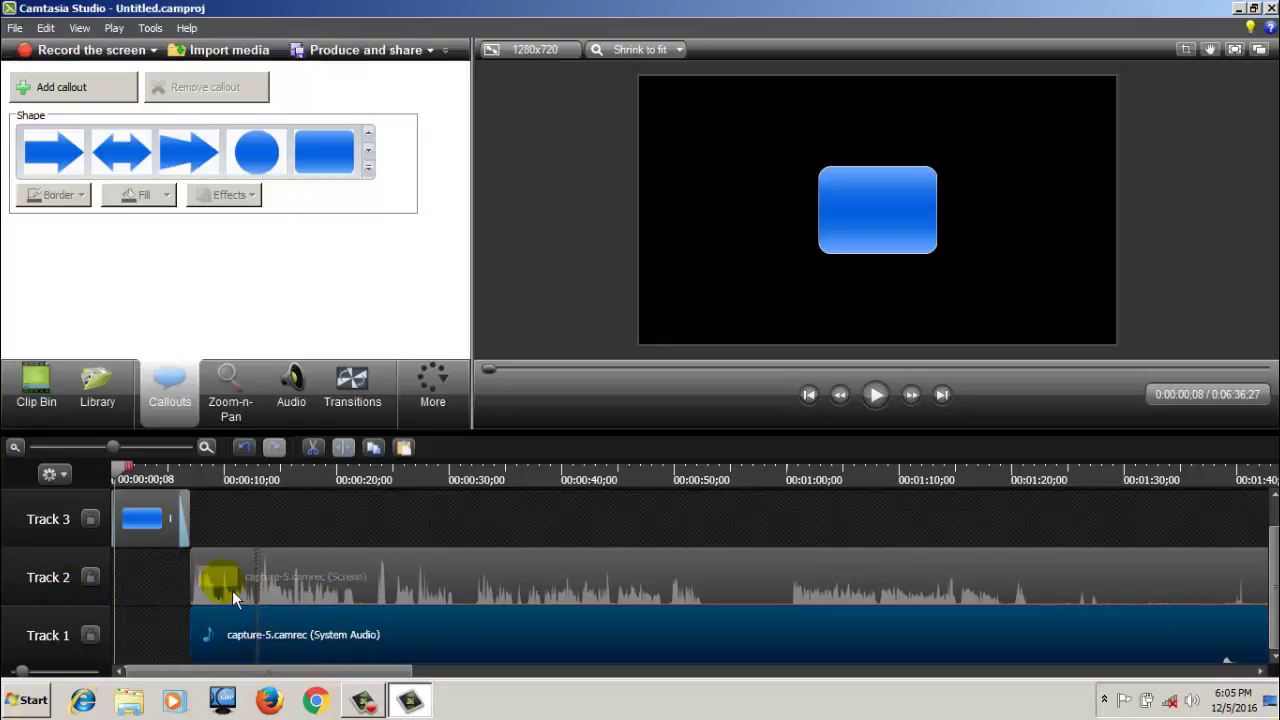
Select the rectangle callout on Track 3 and stretch its four edges until it fills the whole canvas
left_click(170, 530)
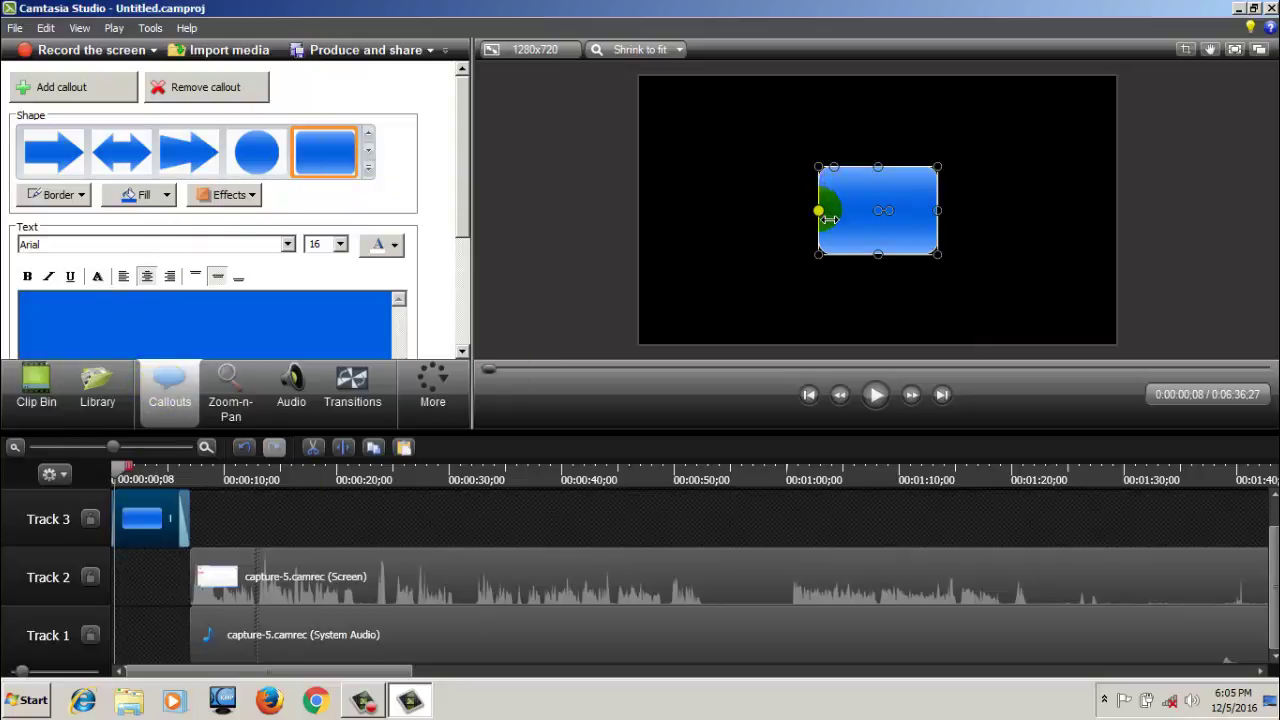
left_click_drag(829, 219, 640, 210)
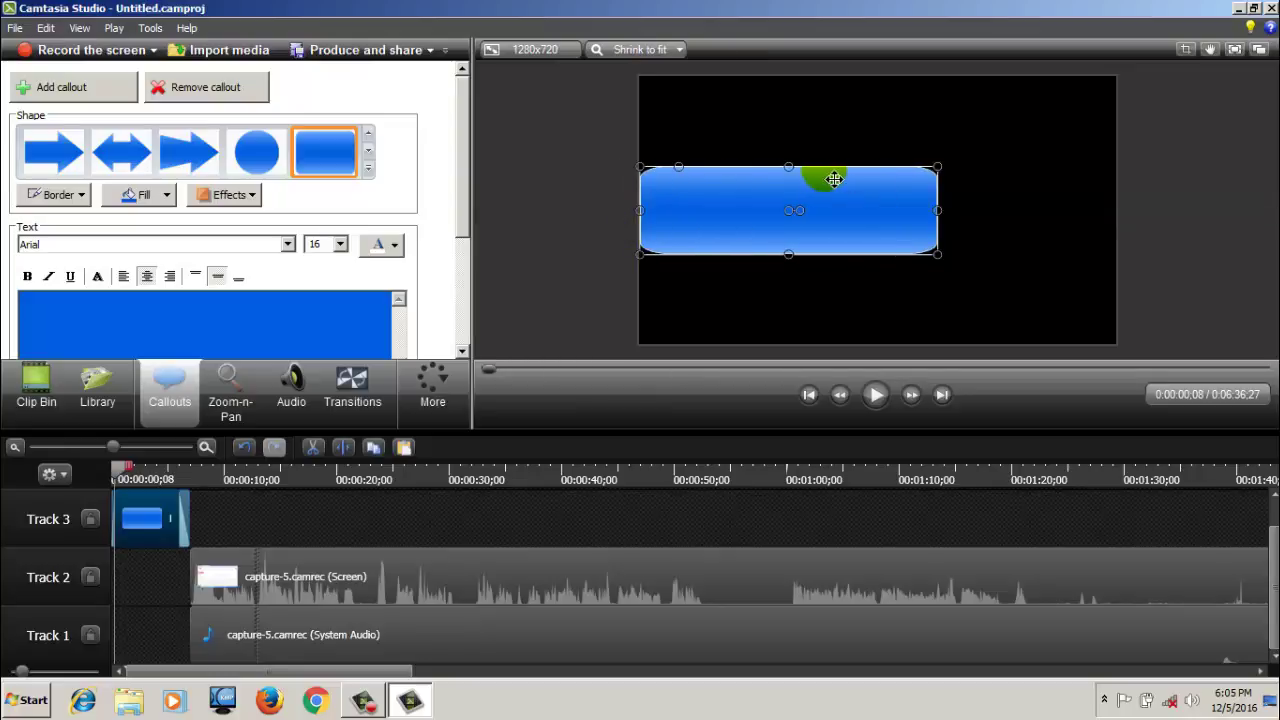
left_click_drag(796, 172, 777, 78)
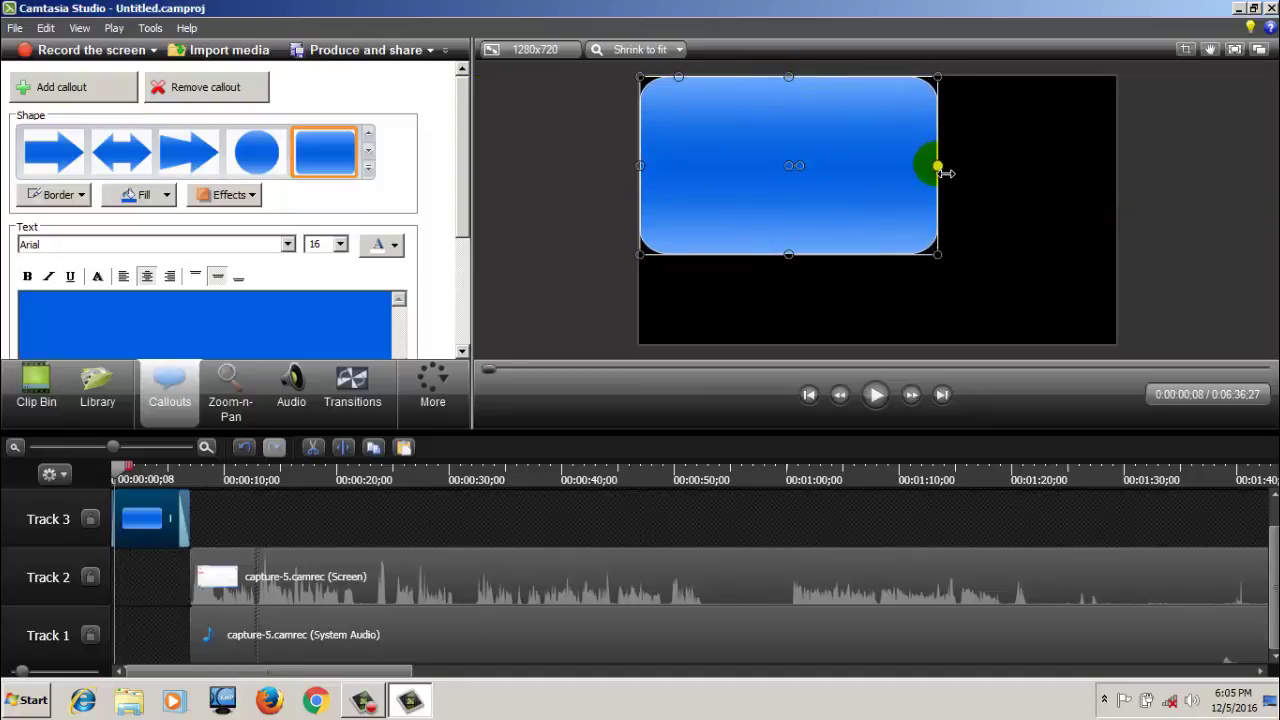
left_click_drag(945, 173, 1117, 188)
left_click(878, 254)
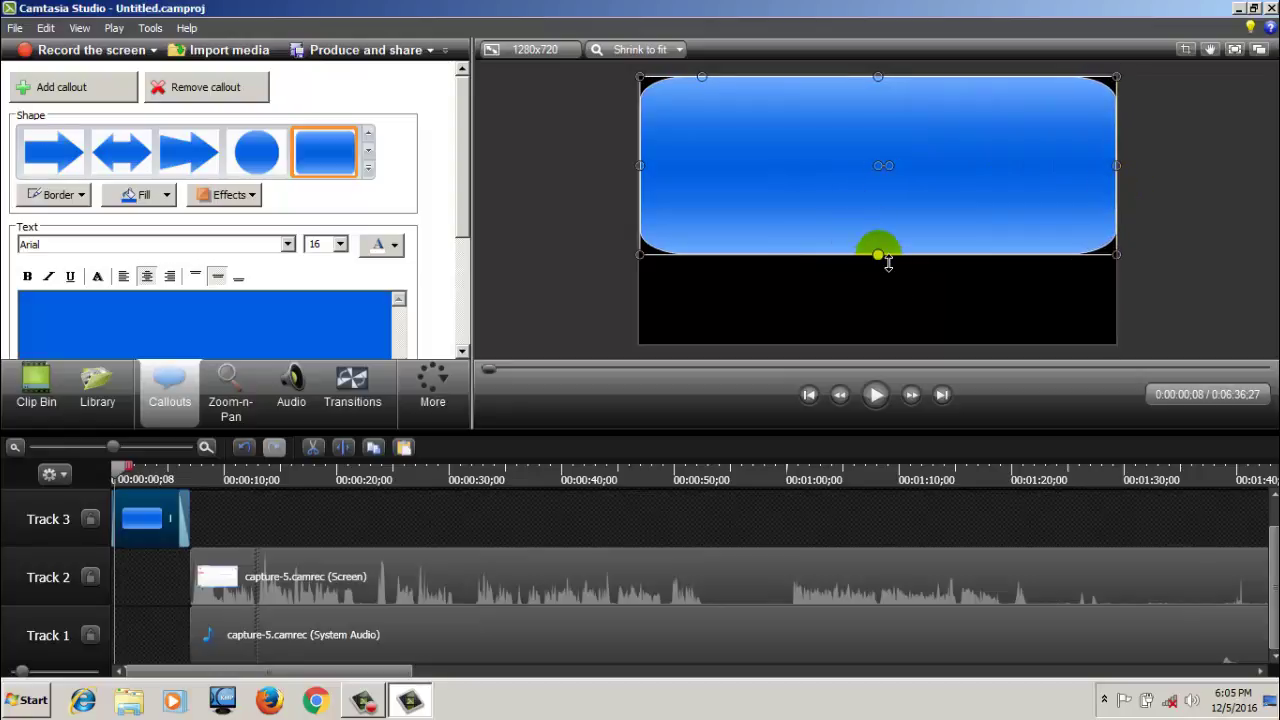
left_click_drag(888, 263, 903, 343)
left_click(760, 281)
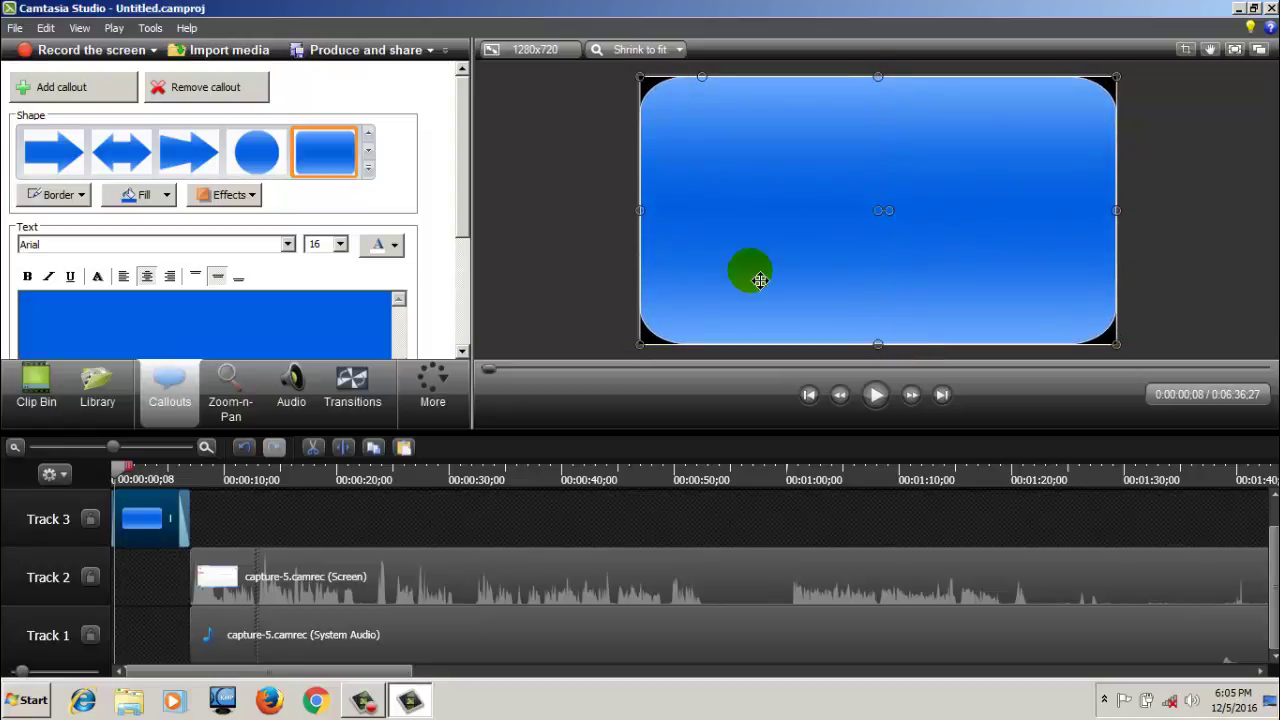
left_click_drag(760, 281, 675, 319)
left_click_drag(714, 134, 1045, 93)
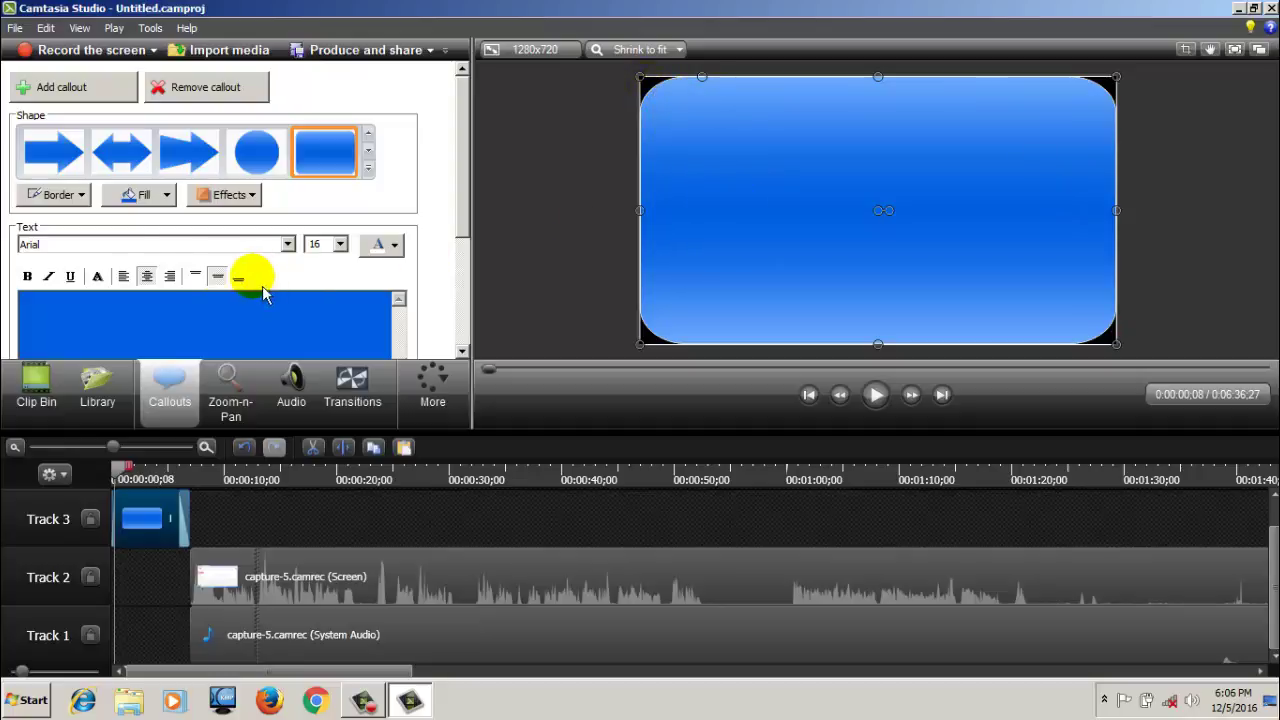
Remove the border from the rectangle callout and set its fill to No fill
left_click(148, 318)
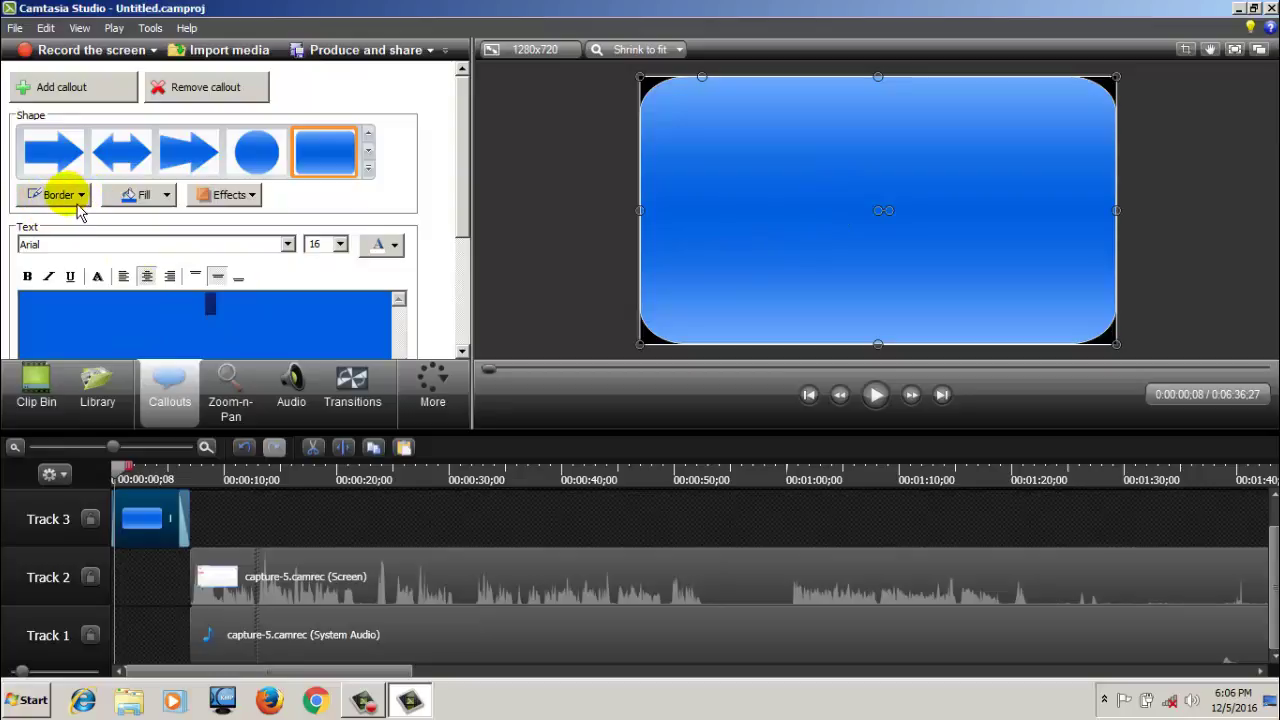
left_click(79, 195)
left_click(66, 345)
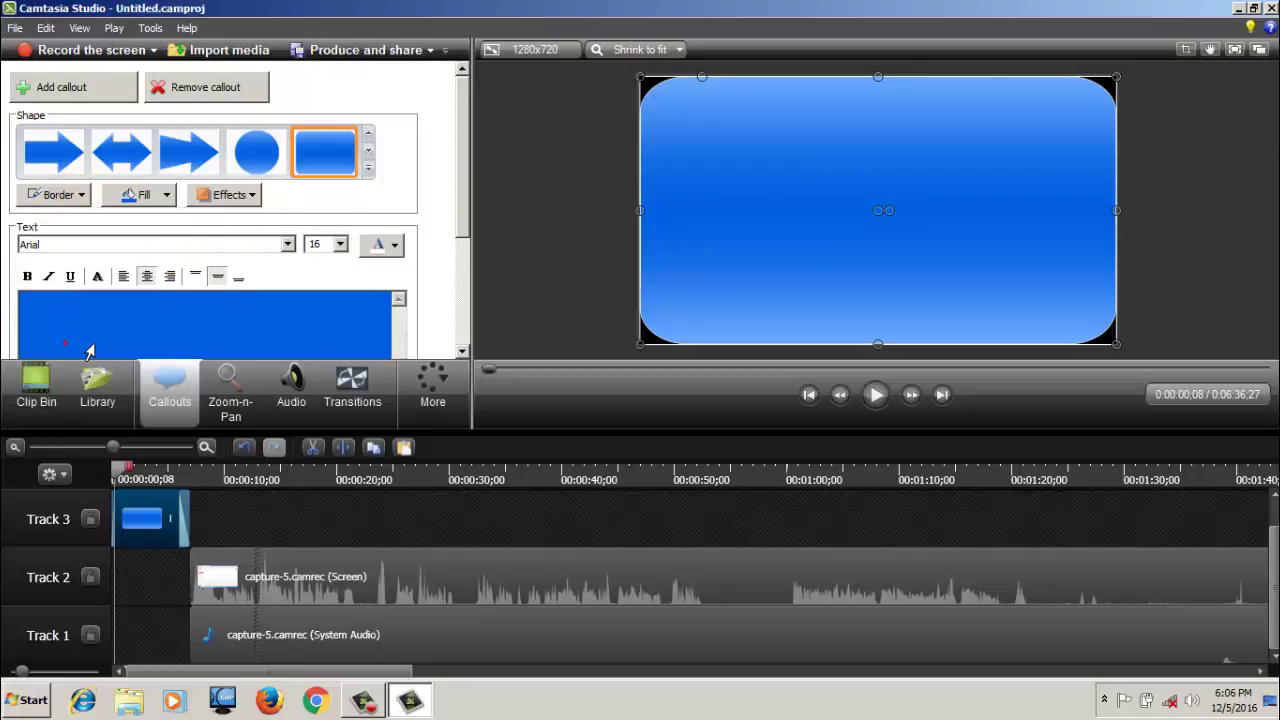
left_click(168, 195)
left_click(150, 346)
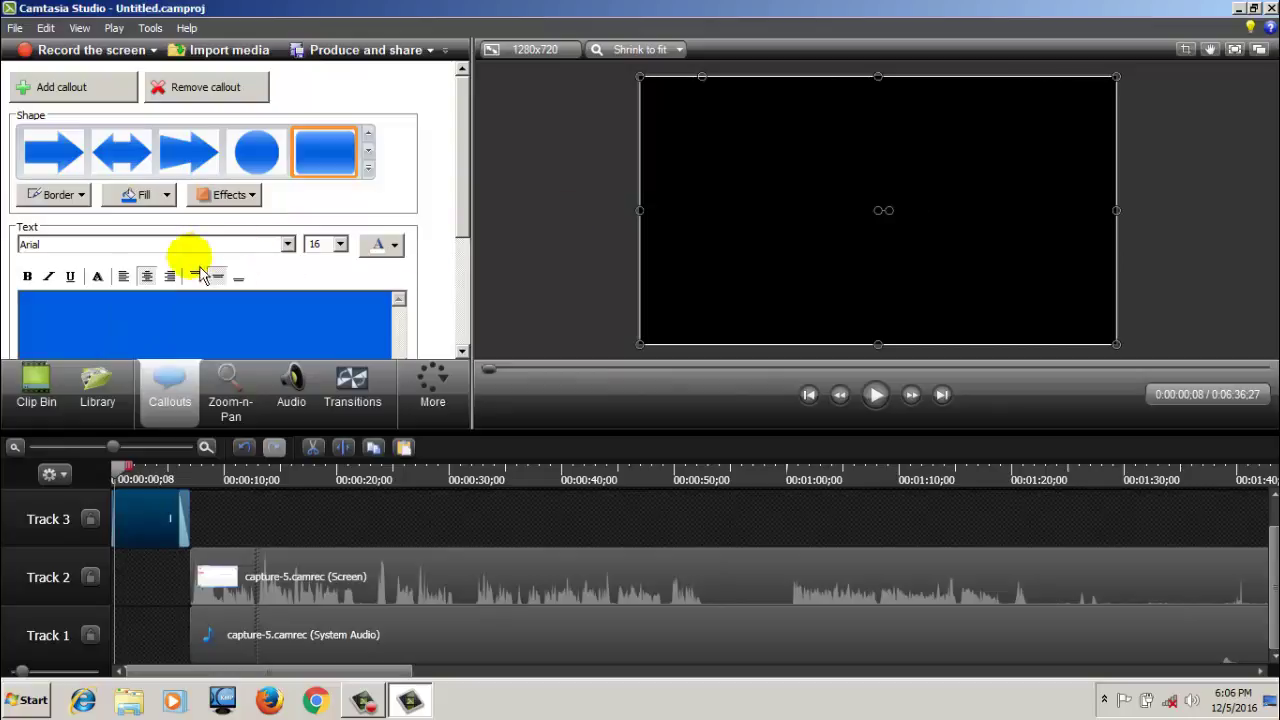
Fill the rectangle callout with golden yellow and widen both its sides beyond the canvas so the rounded corners fall outside it
left_click(167, 195)
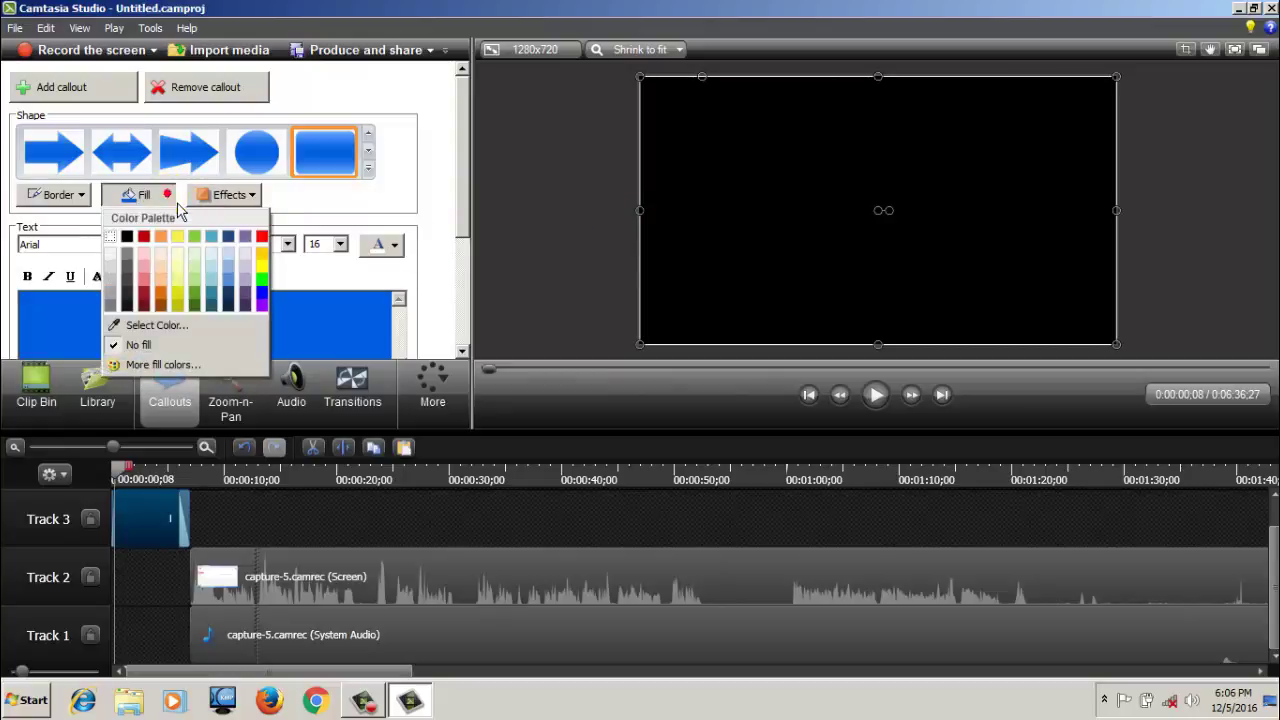
left_click(262, 264)
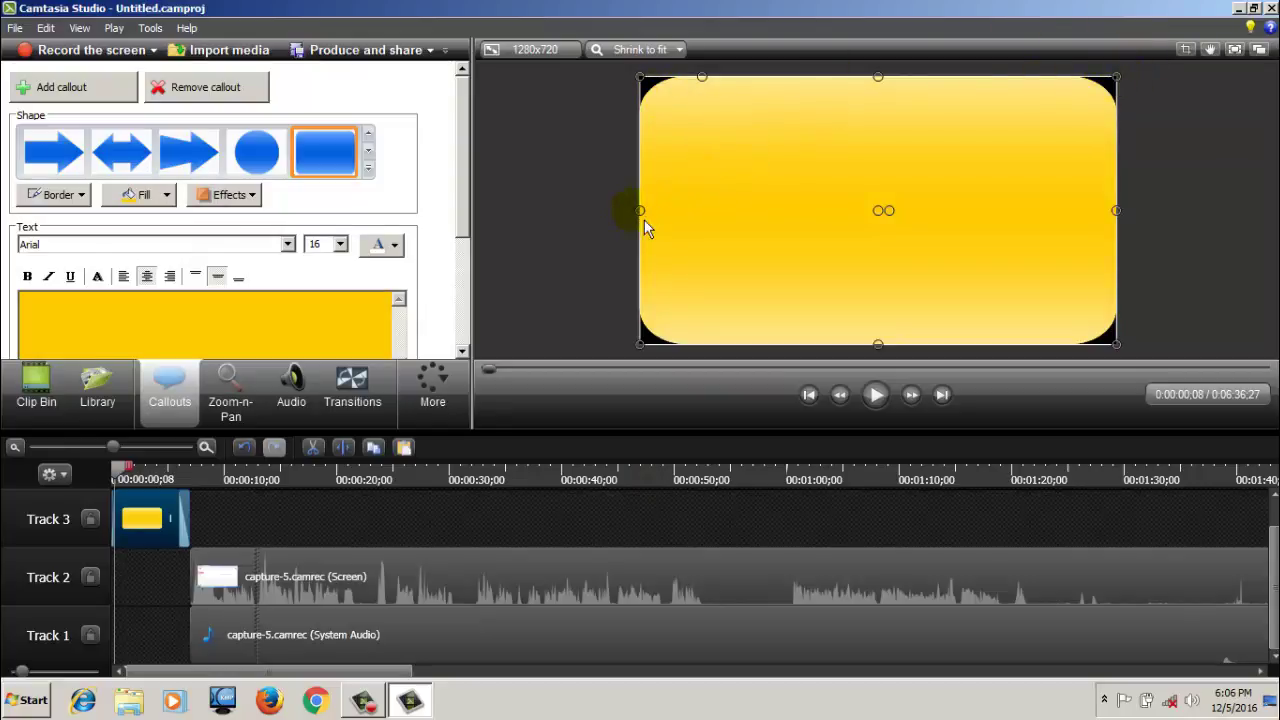
left_click_drag(641, 214, 601, 212)
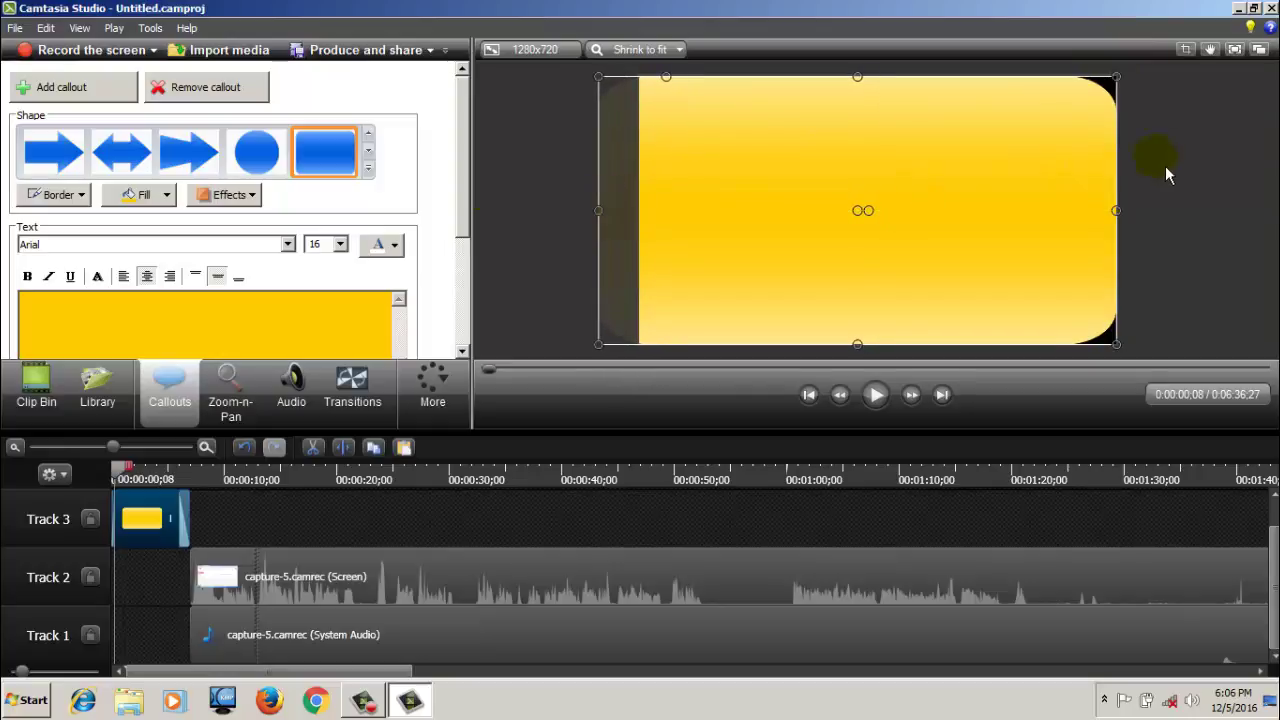
left_click_drag(1124, 220, 1162, 218)
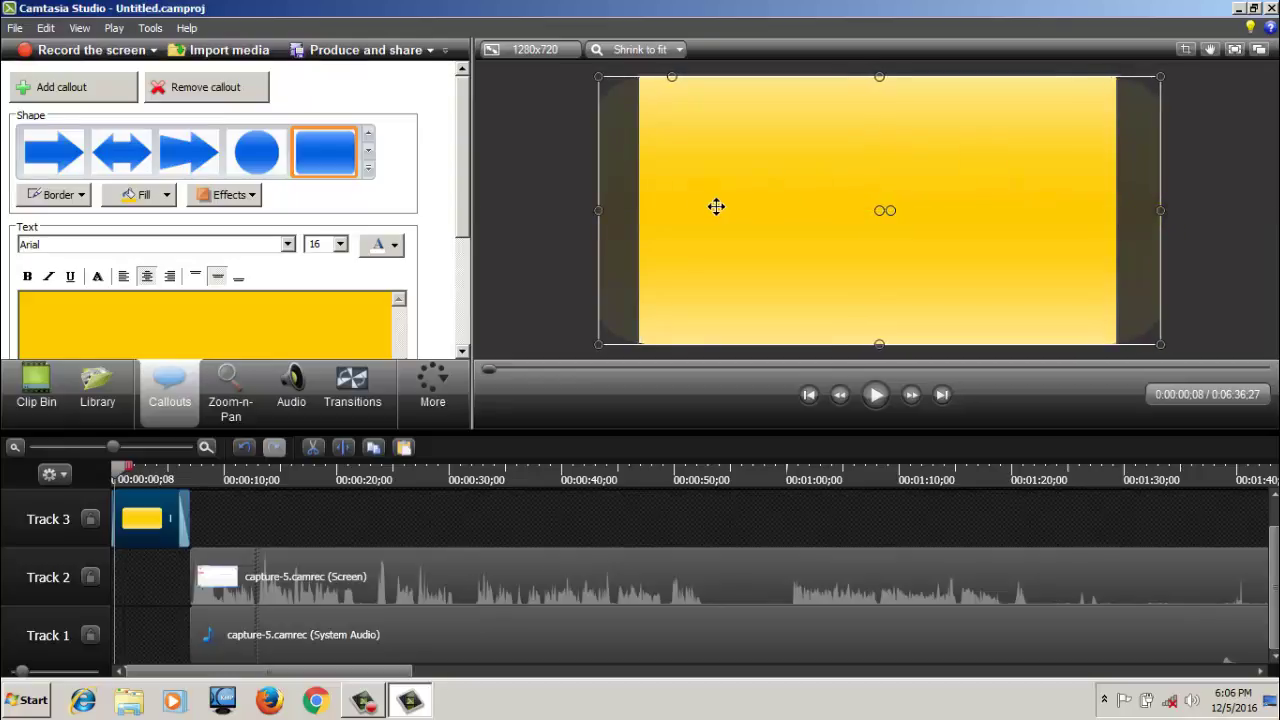
Give the callout the text "Welcome to Watch My Tutorial" at font size 100
left_click(932, 296)
type("lcome to Watch My Tutoria")
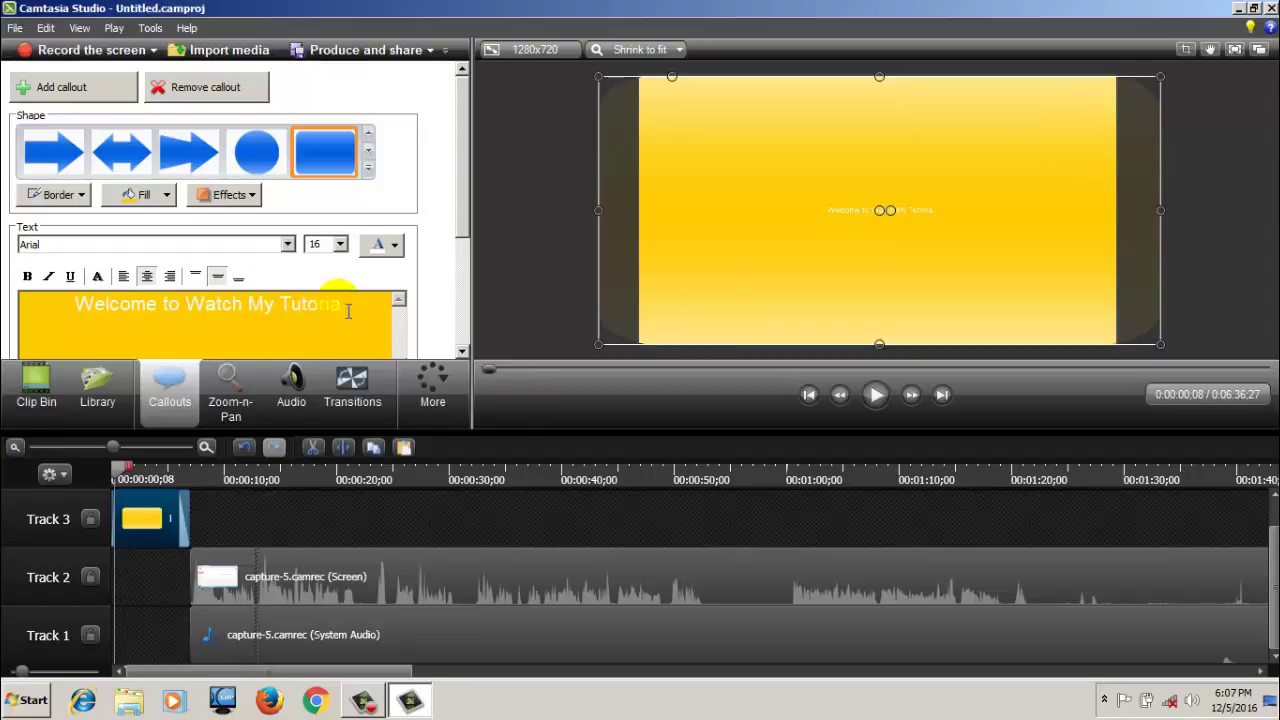
left_click_drag(342, 303, 74, 328)
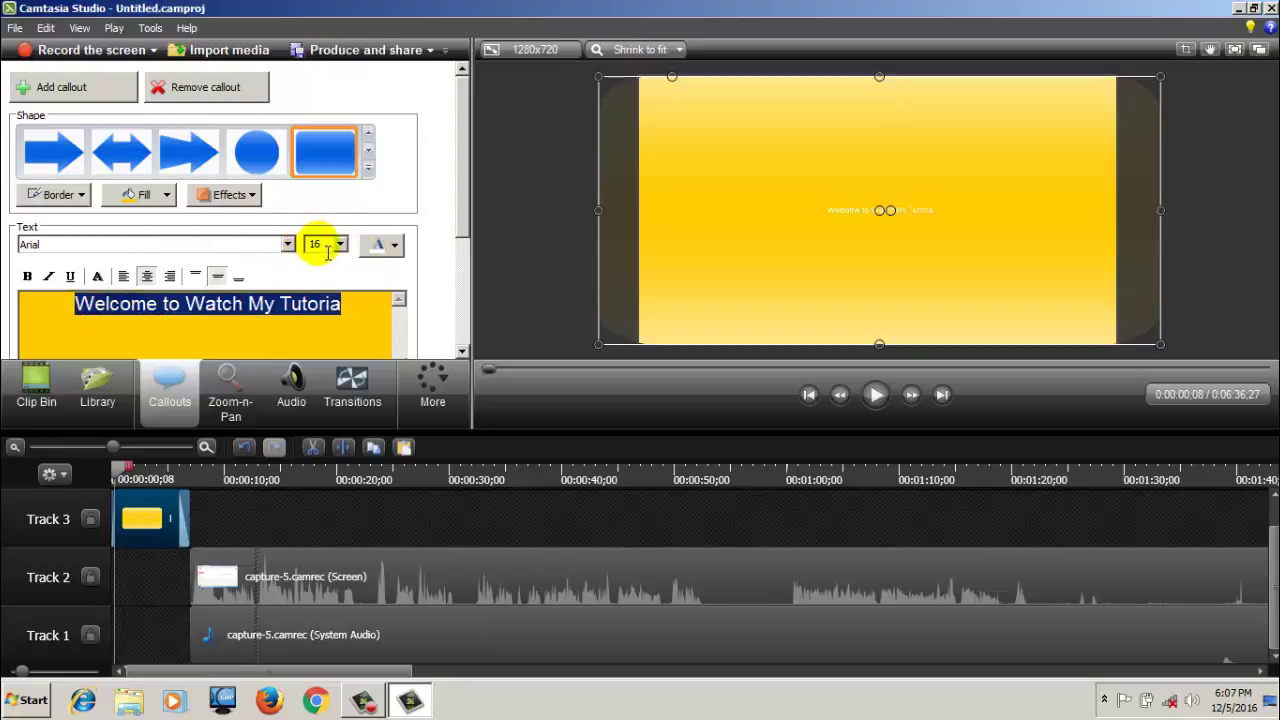
left_click(339, 245)
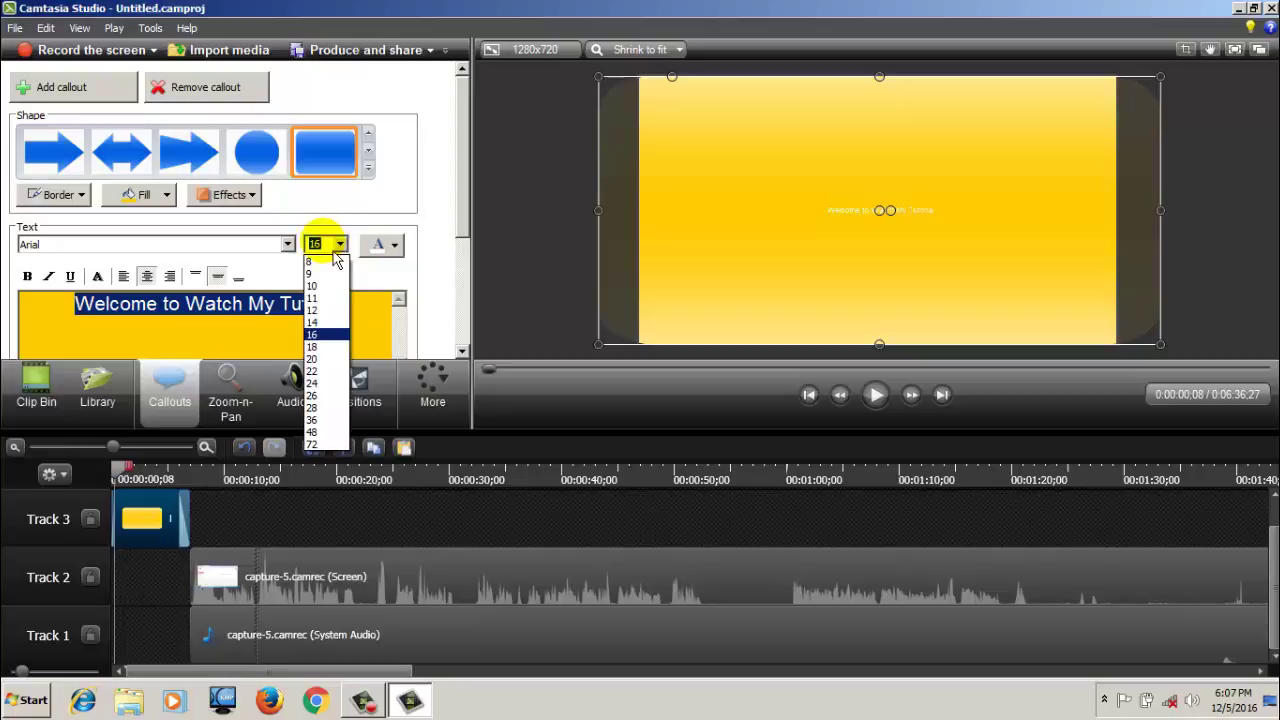
left_click(320, 243)
type("100")
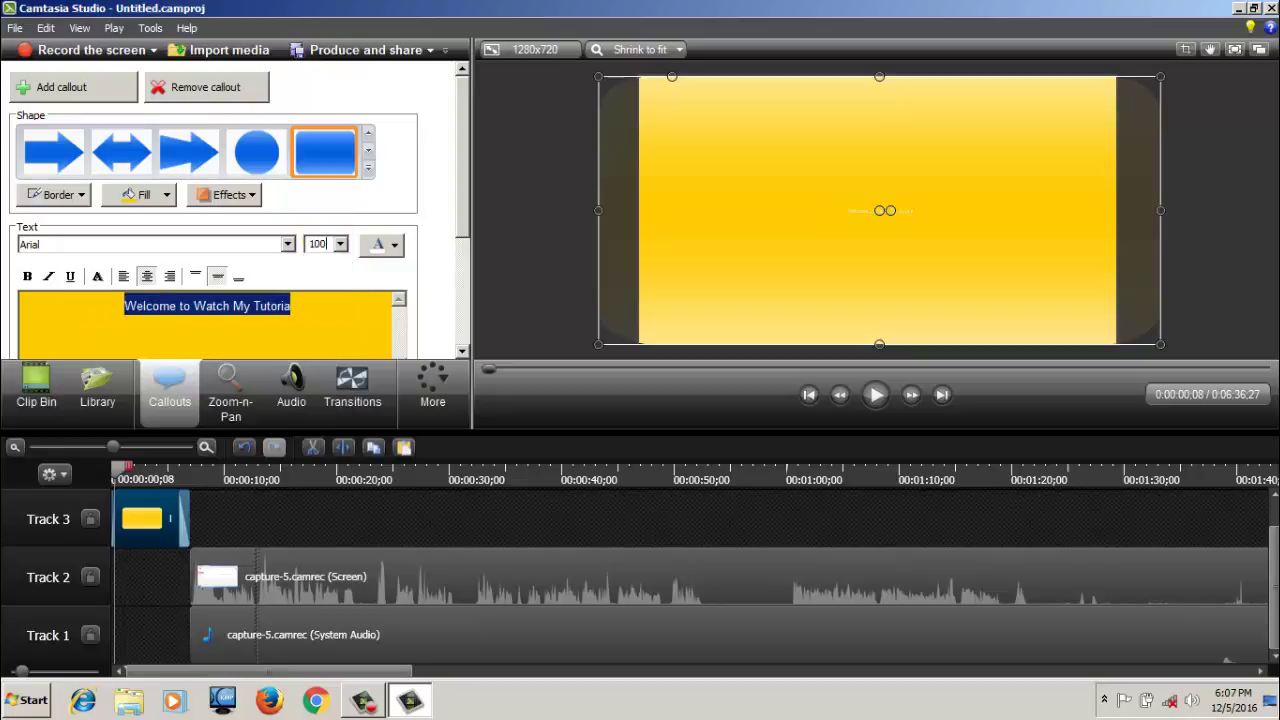
left_click(334, 306)
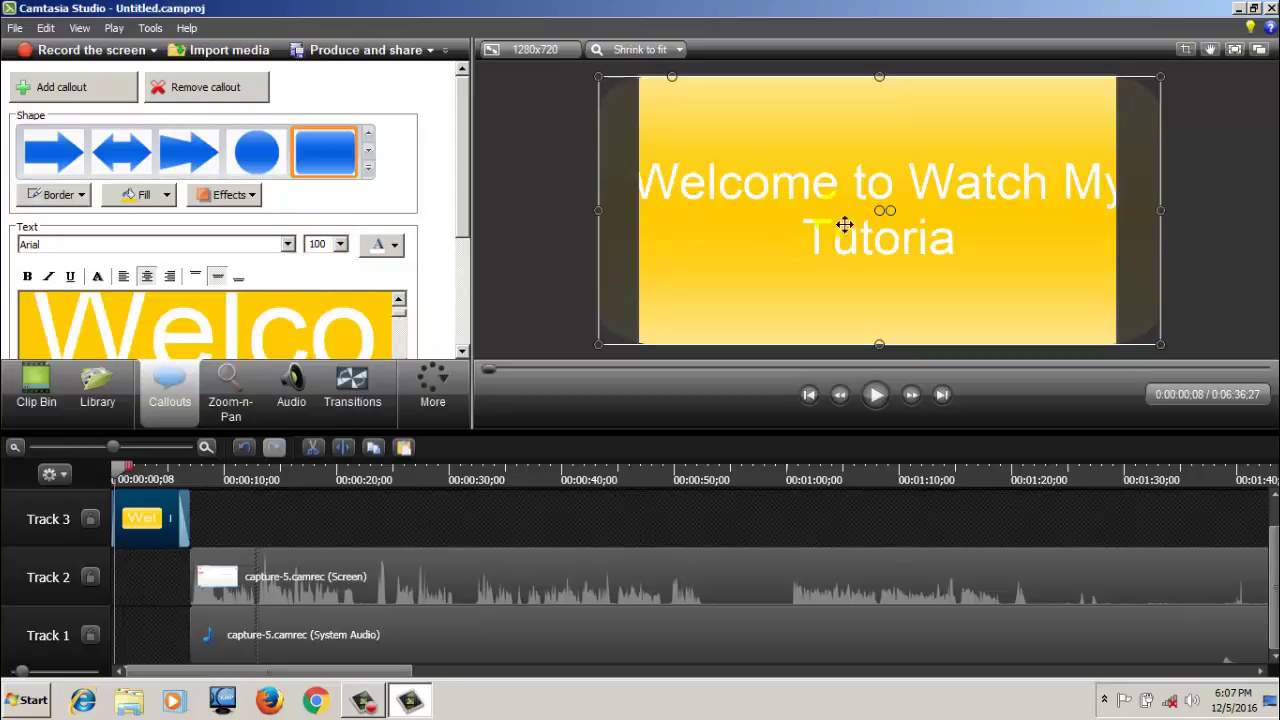
left_click(282, 338)
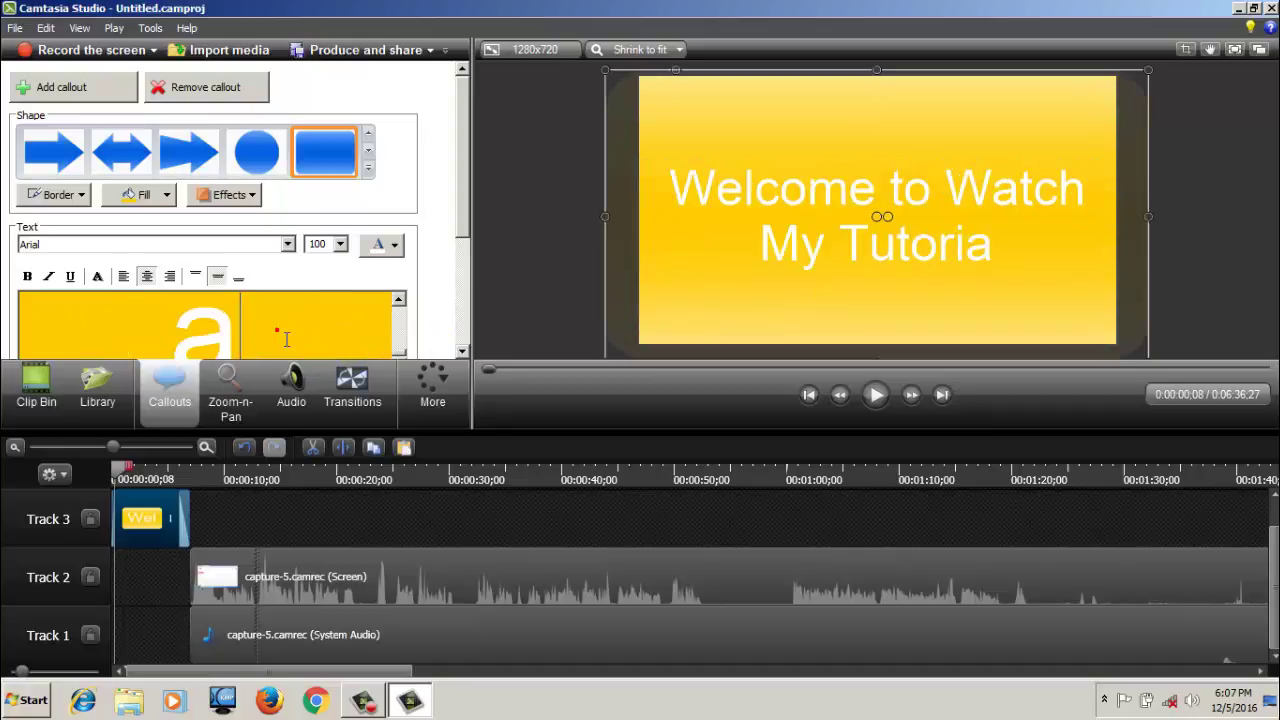
type("l")
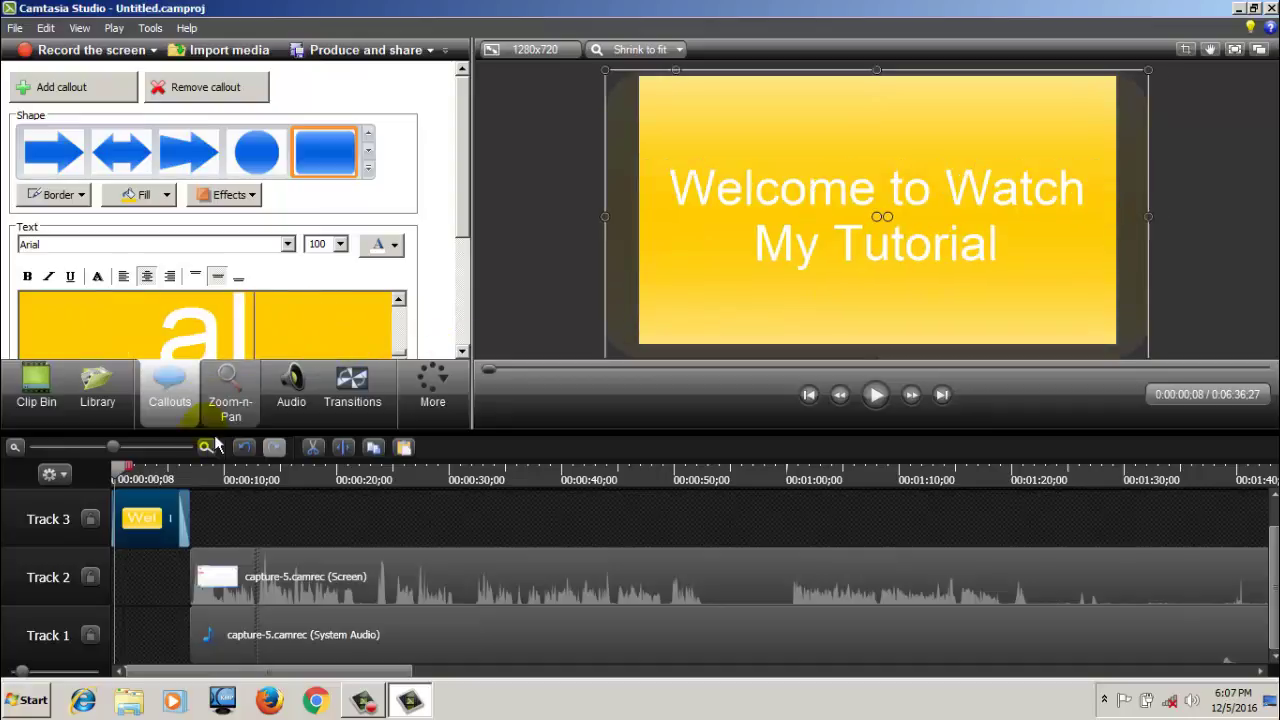
left_click(171, 571)
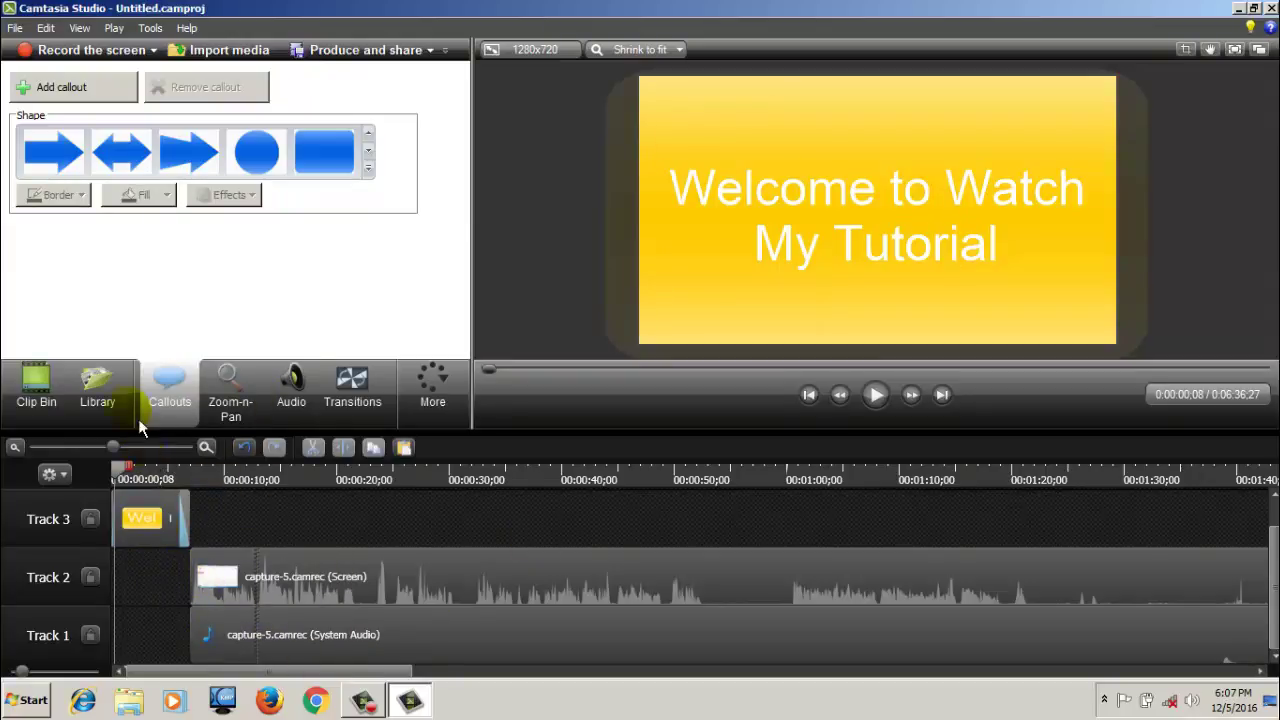
Add the Intro track from the "Music - Bare Knuckles" library folder to the timeline on Track 4, above the welcome callout
left_click(115, 395)
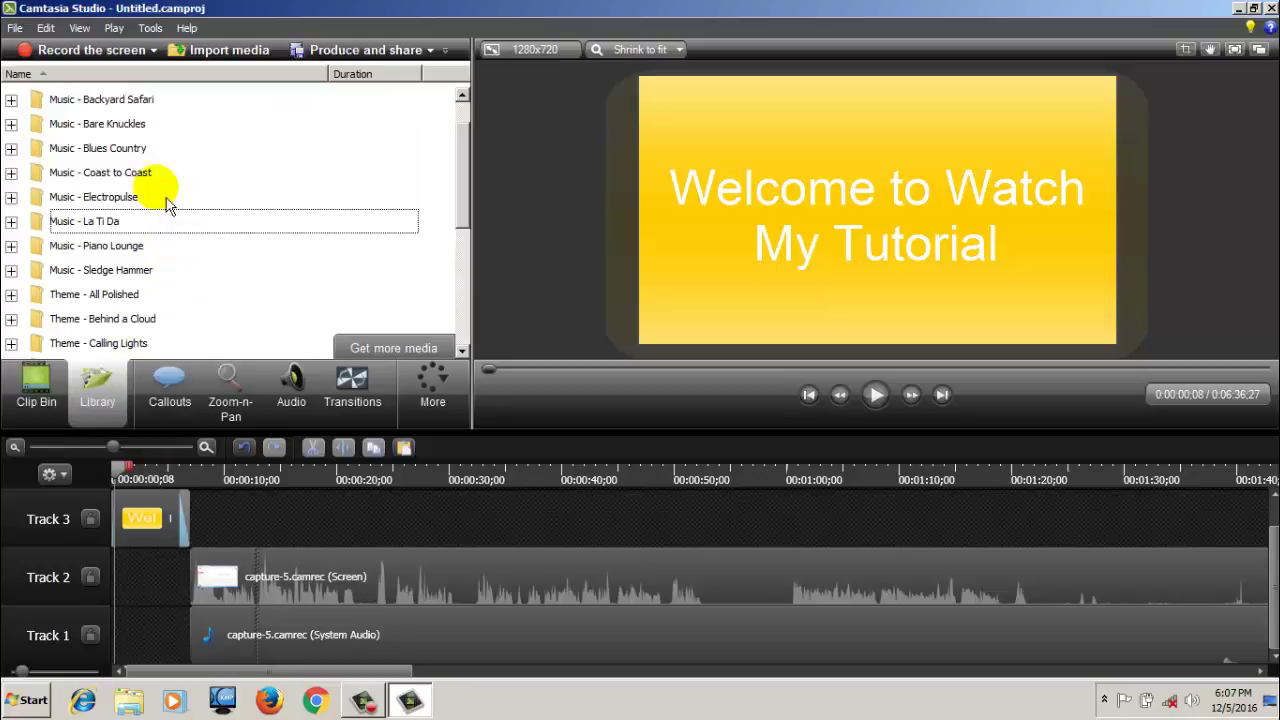
left_click(95, 101)
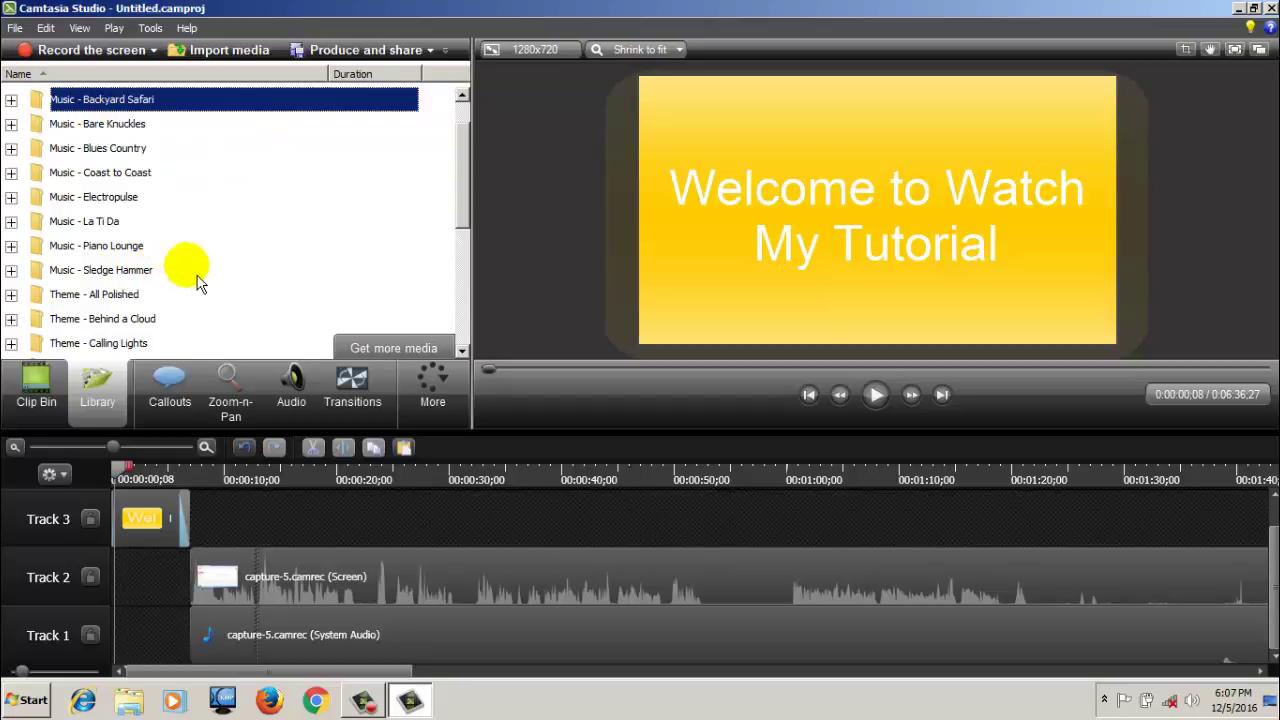
left_click(22, 128)
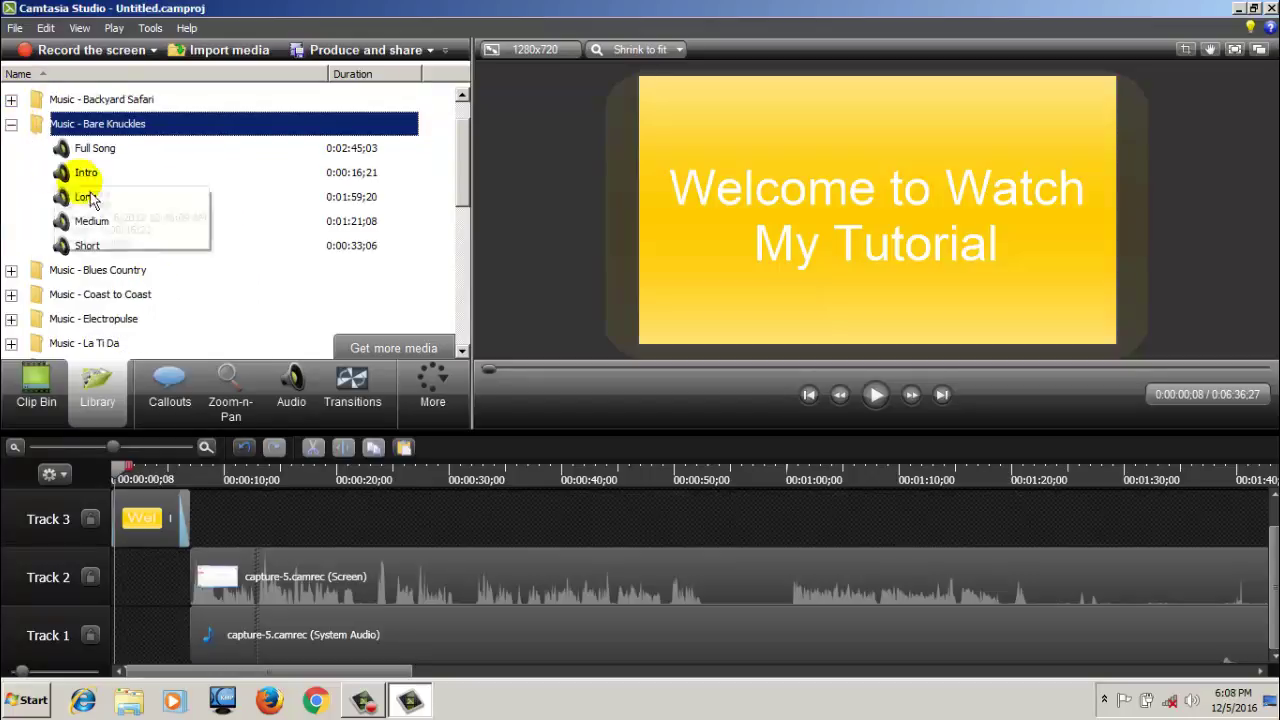
left_click(87, 174)
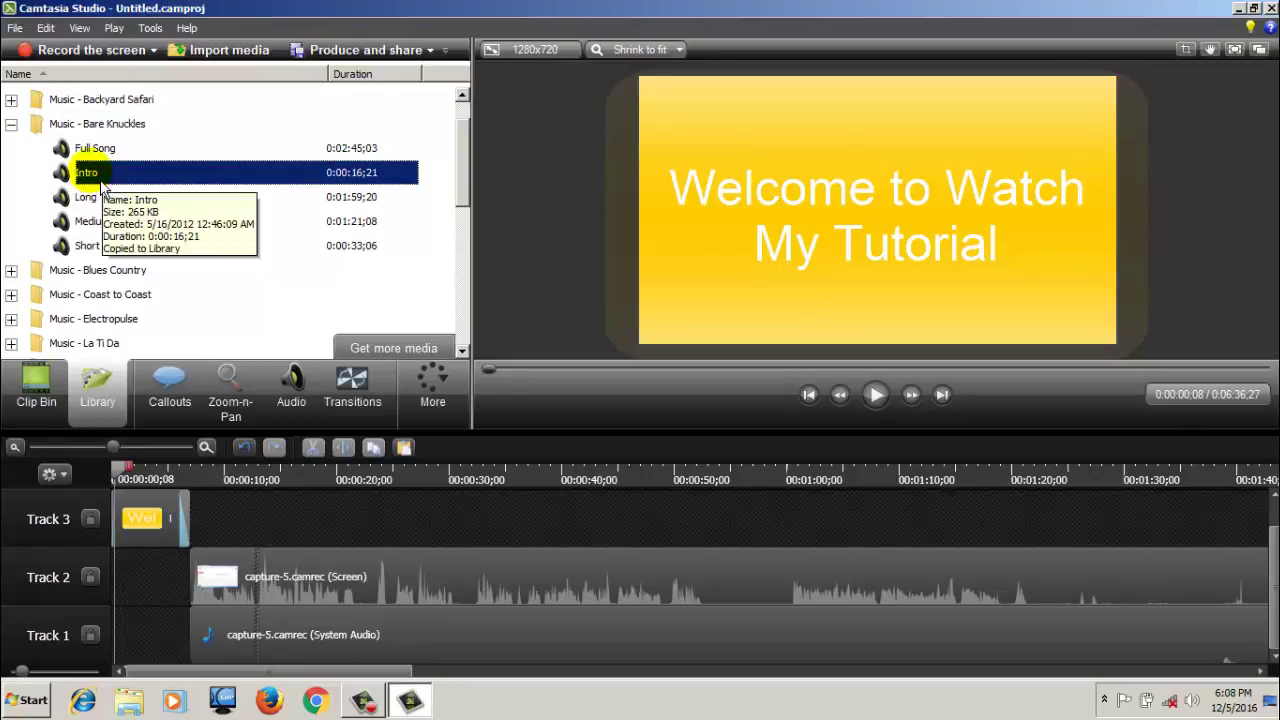
right_click(100, 185)
key("Escape")
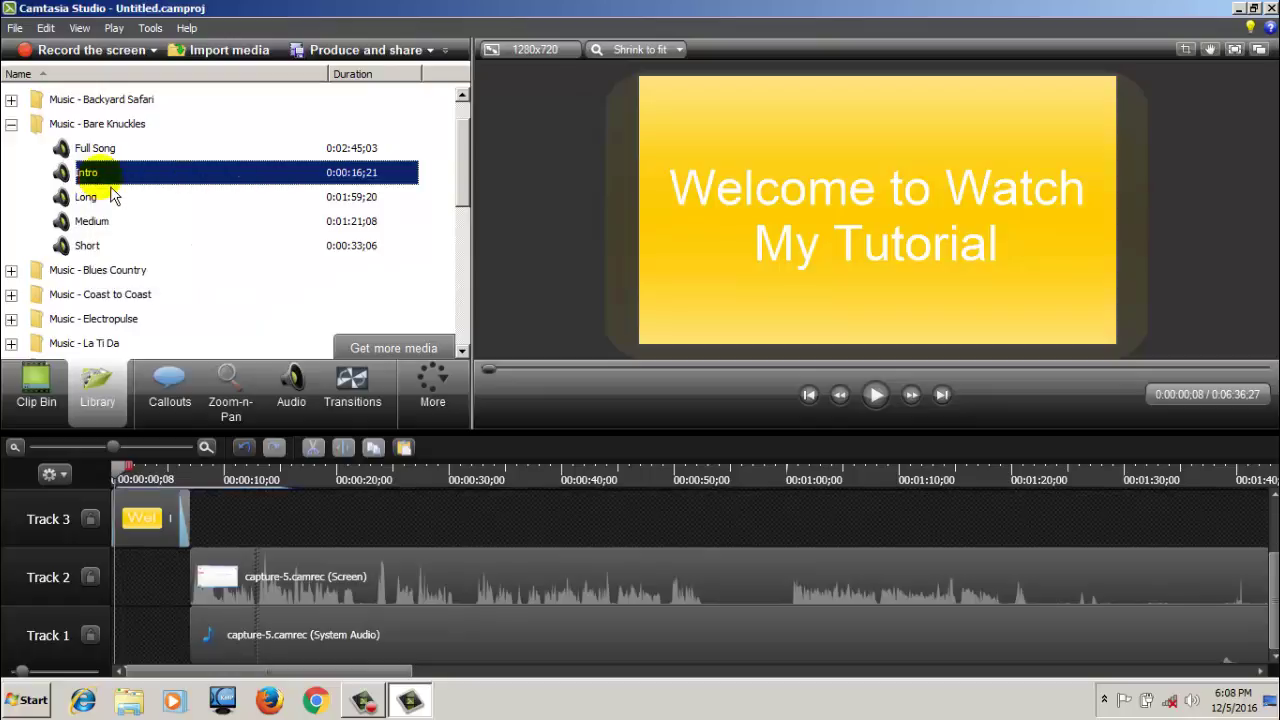
scroll(278, 524, "up", 1)
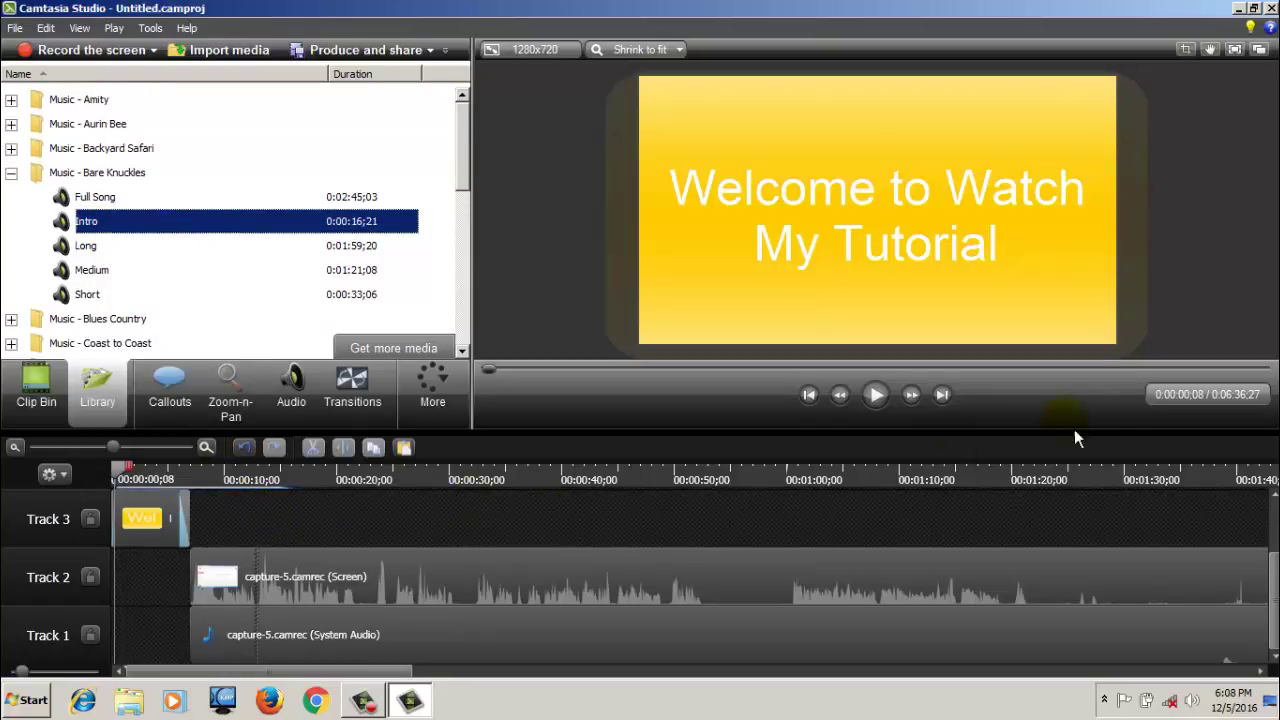
scroll(1240, 600, "up", 3)
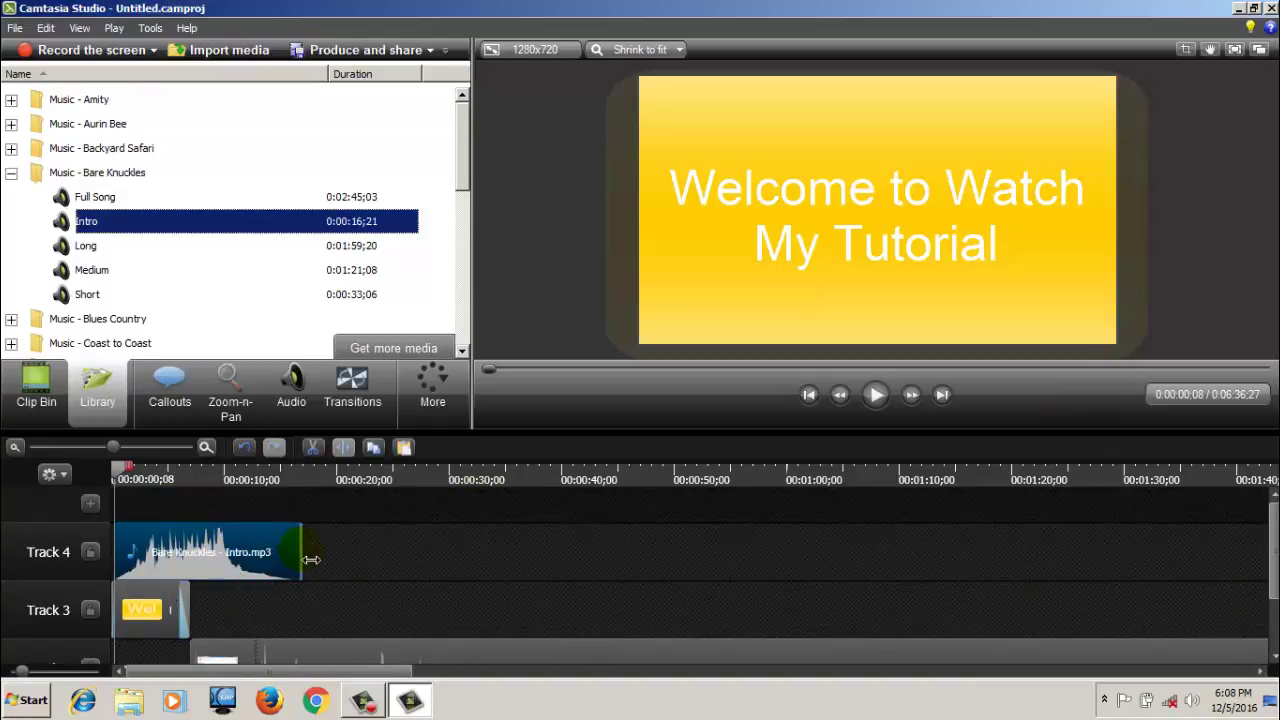
Open the duration setting of the welcome callout on Track 3 to check its length
left_click(300, 610)
left_click(168, 622)
right_click(168, 622)
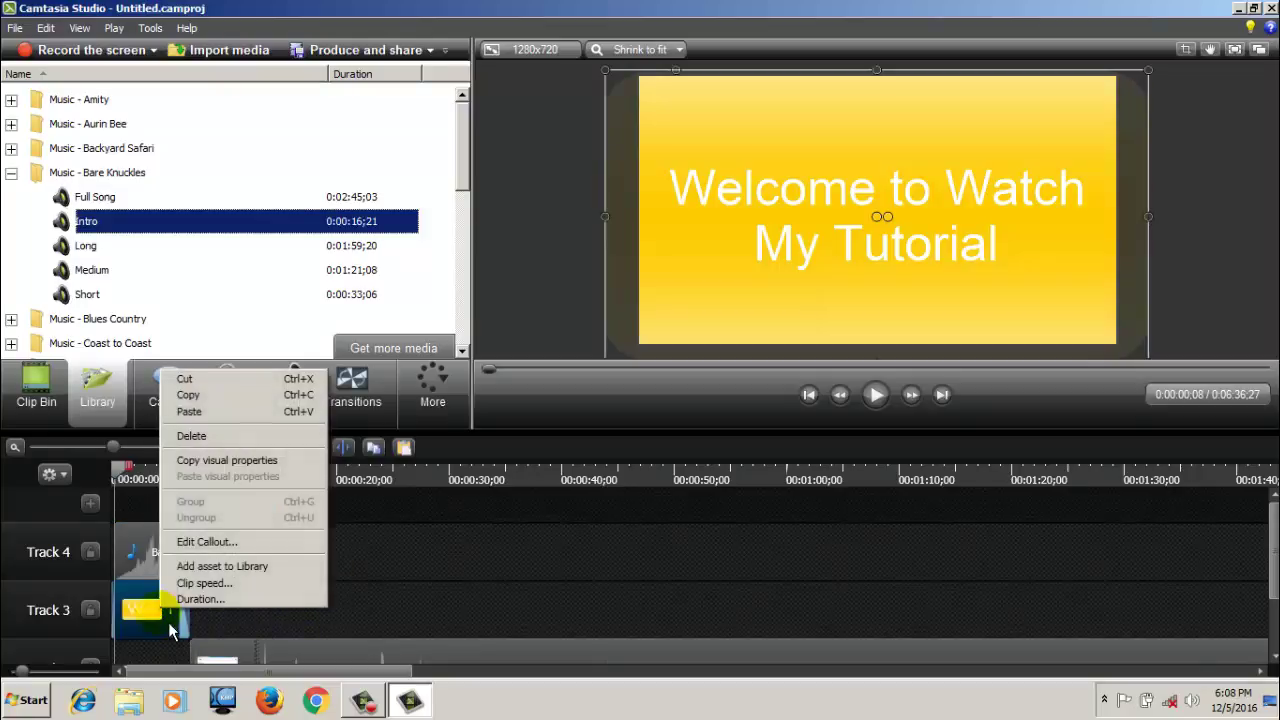
left_click(198, 602)
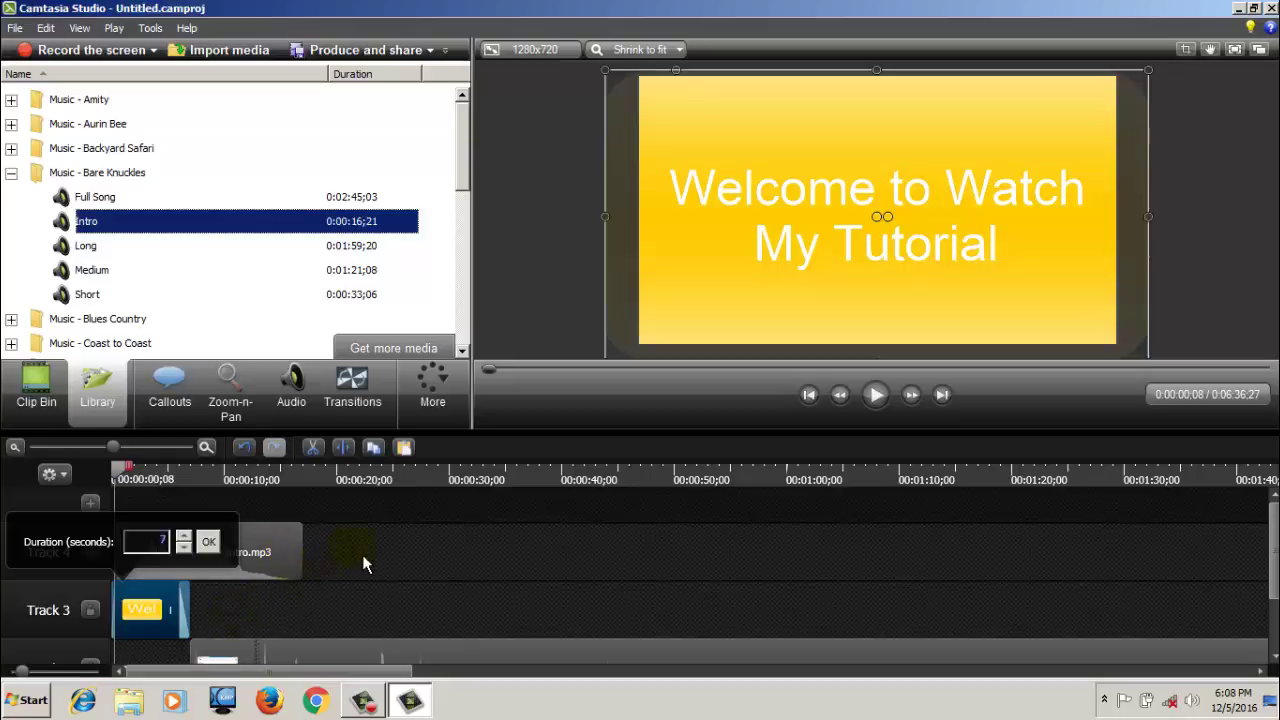
Trim the end of the Bare Knuckles intro music on Track 4 to a duration of 00:00:06;22, level with the callout's end
left_click(275, 569)
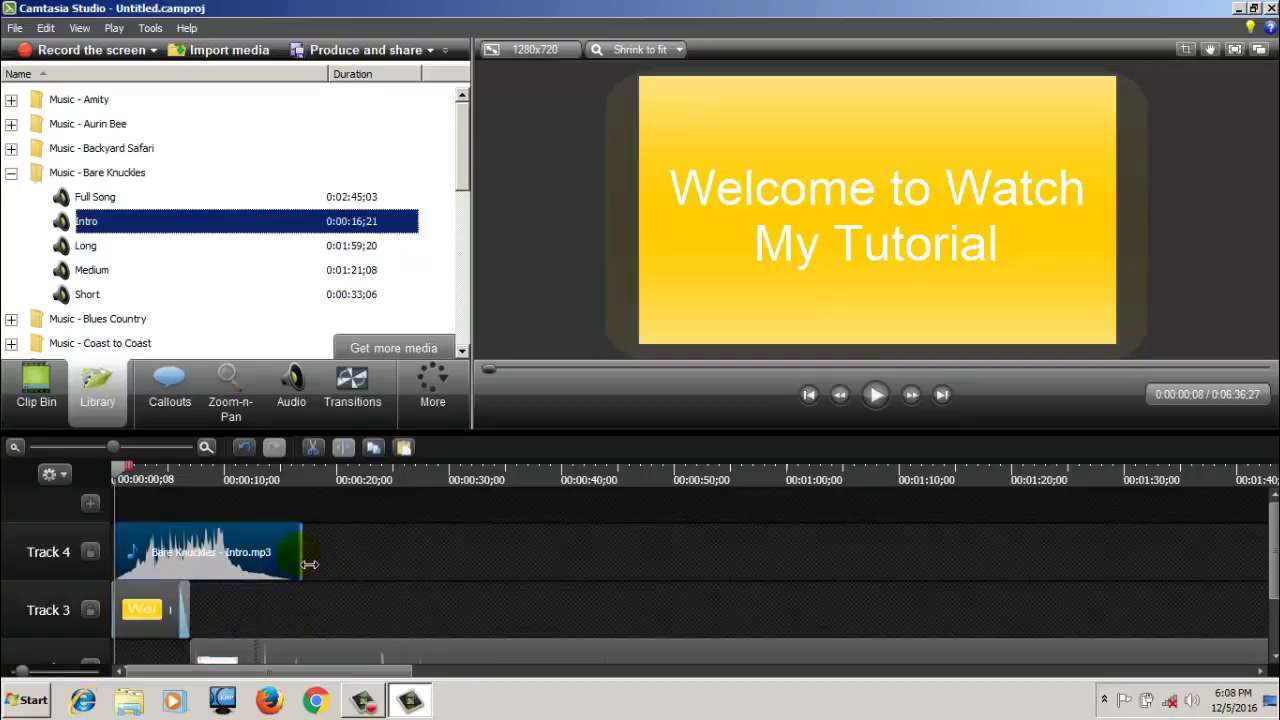
left_click_drag(309, 564, 203, 570)
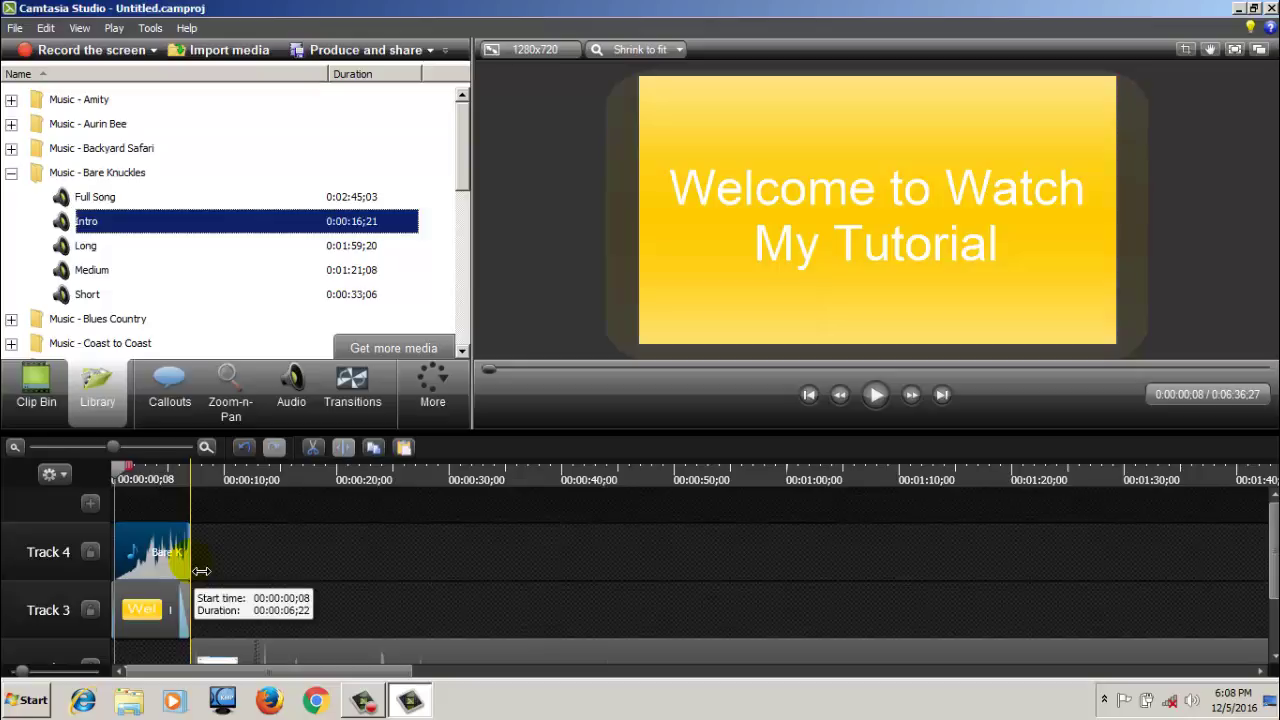
left_click_drag(201, 570, 201, 571)
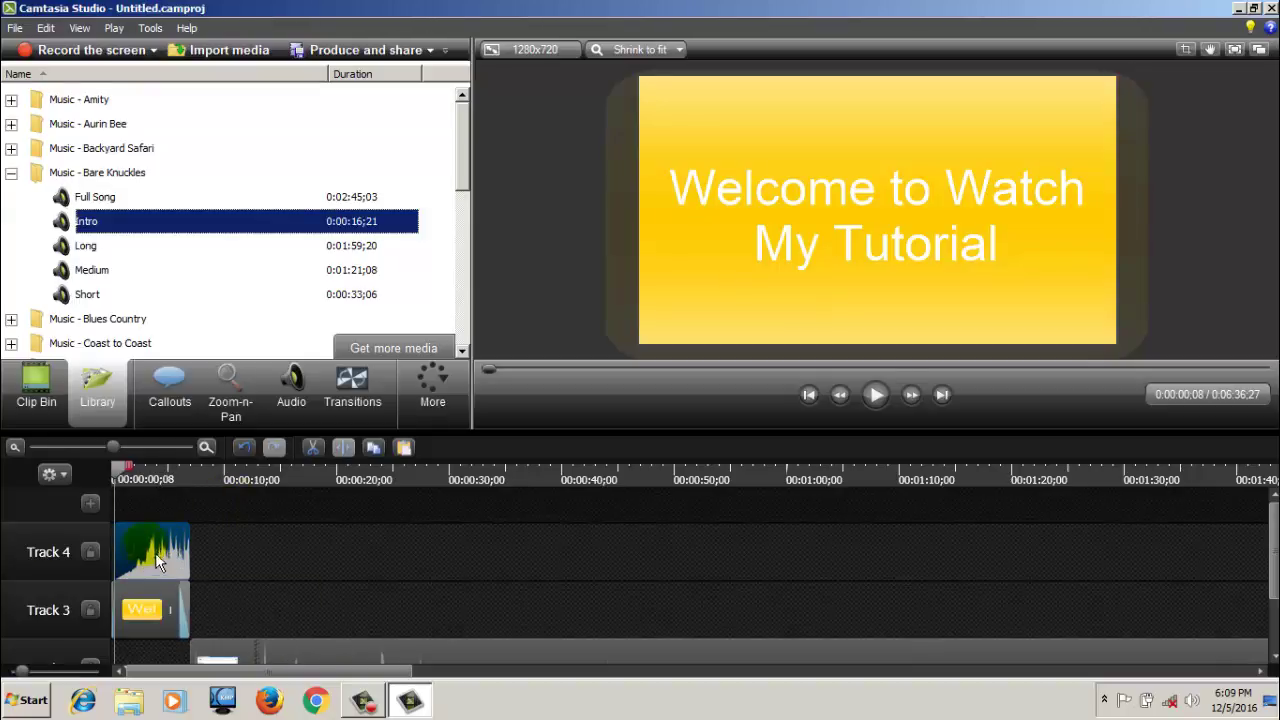
Apply a fade in and a fade out to the Bare Knuckles intro music on Track 4
left_click(292, 395)
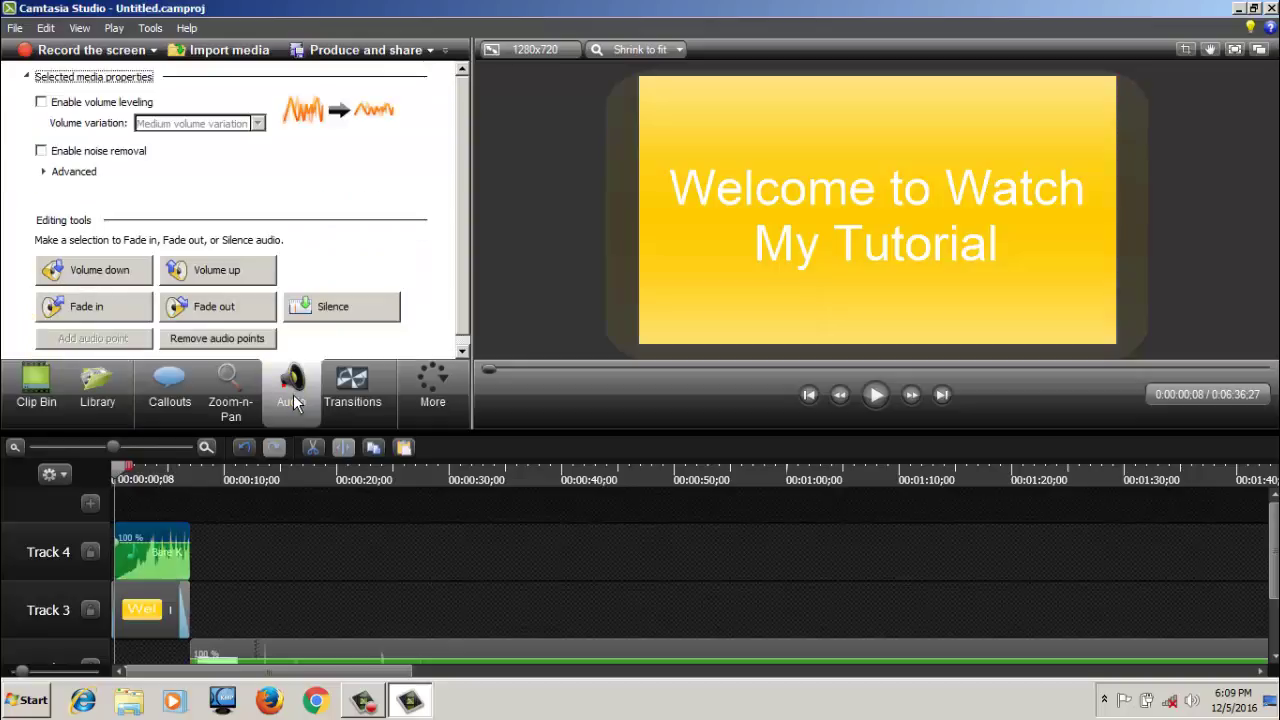
left_click(112, 338)
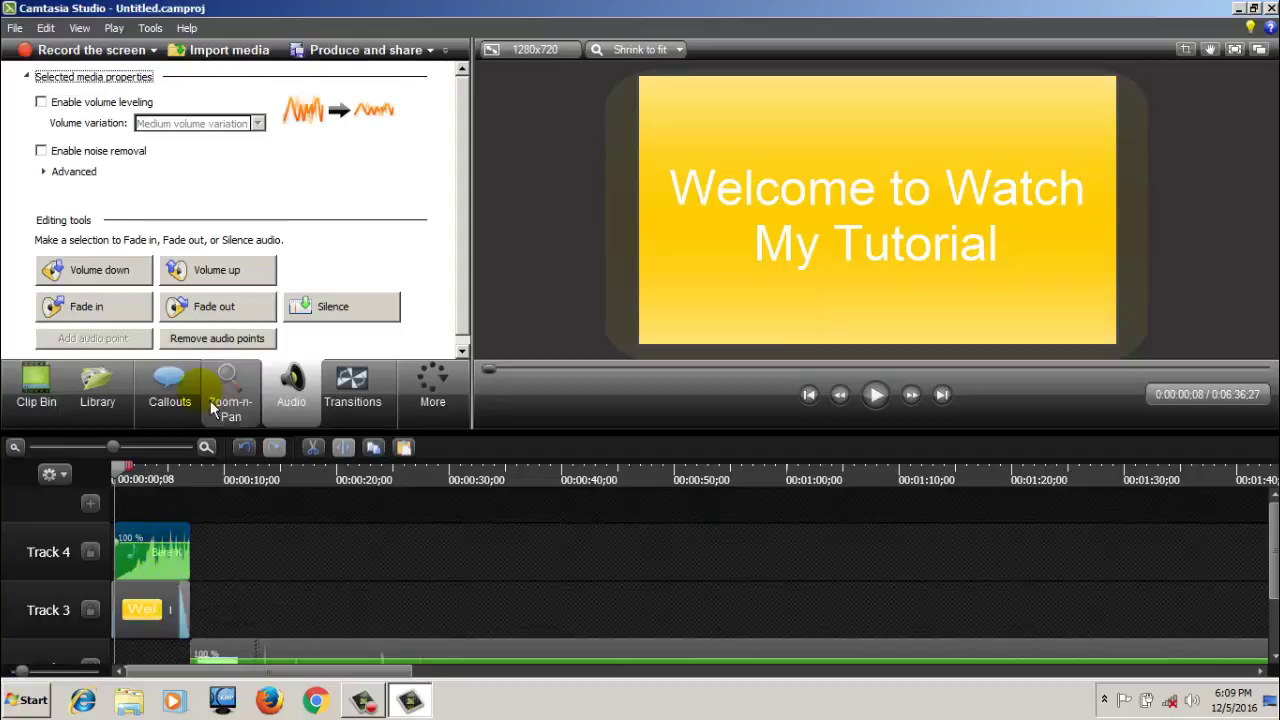
left_click(229, 319)
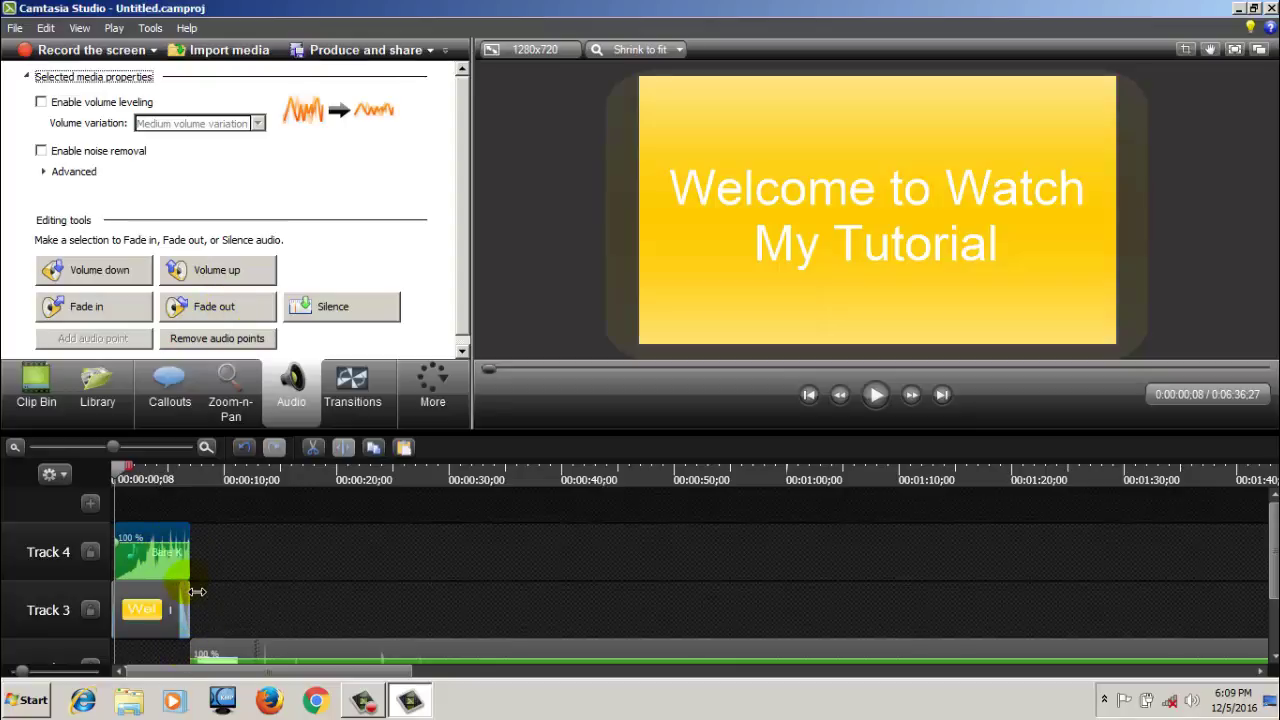
left_click(80, 317)
left_click(226, 323)
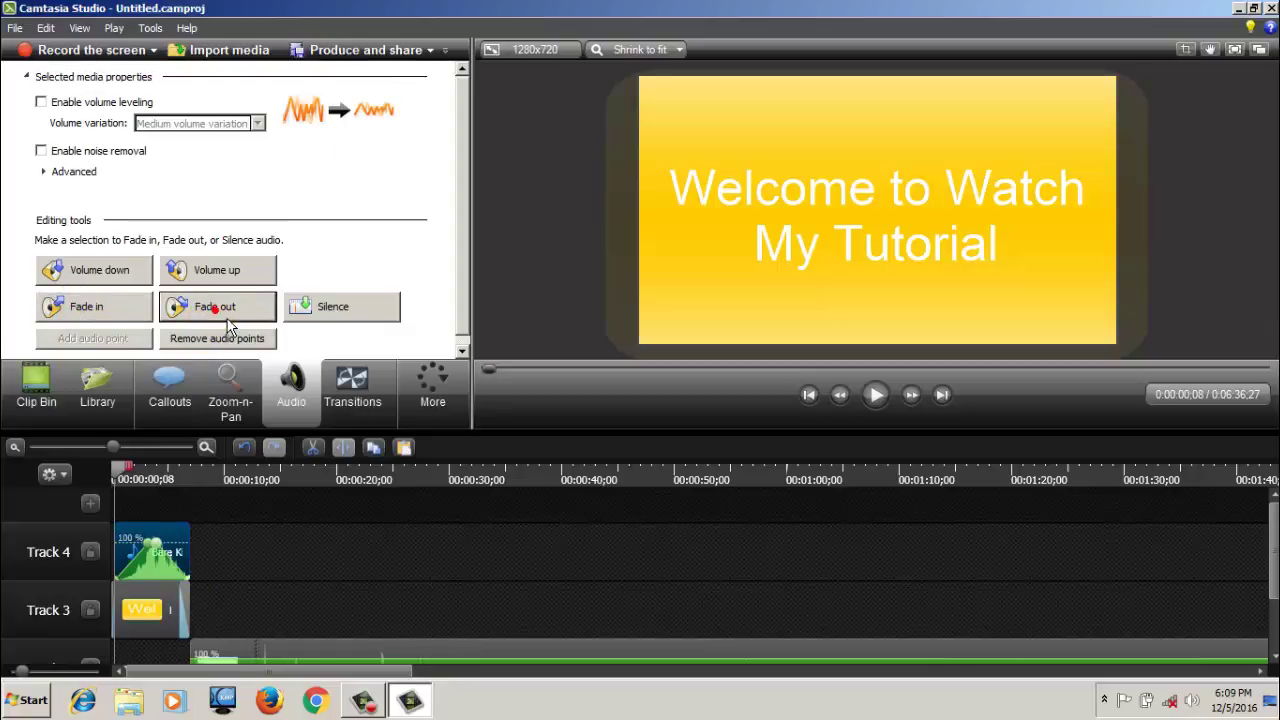
Play the project and review the welcome callout and its music at the start of the timeline
left_click(875, 395)
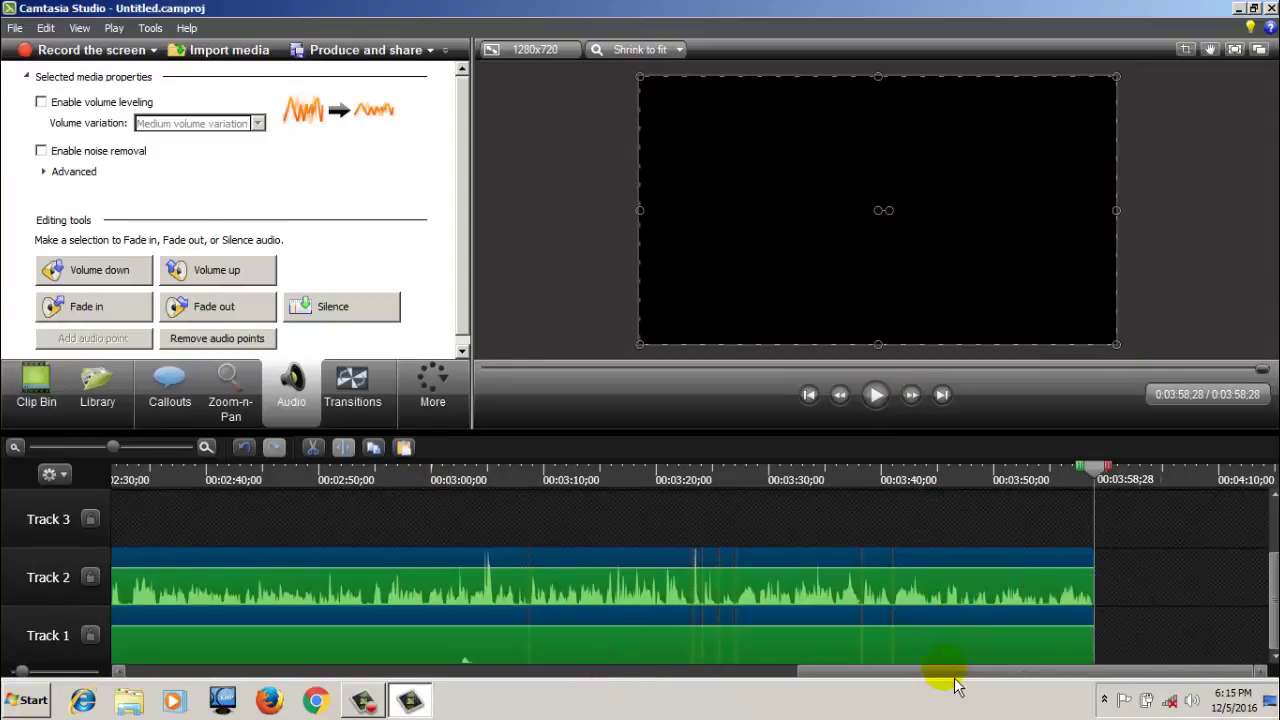
left_click_drag(957, 671, 847, 672)
left_click_drag(683, 700, 120, 694)
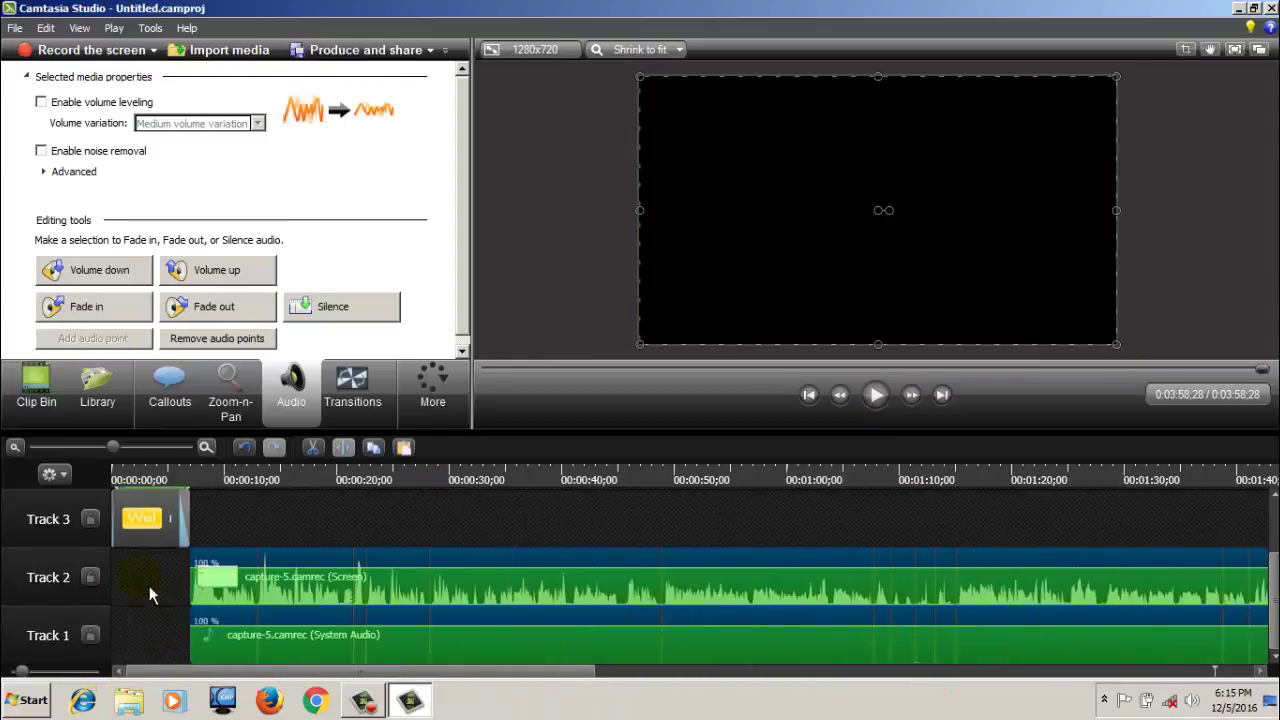
key("ctrl+v")
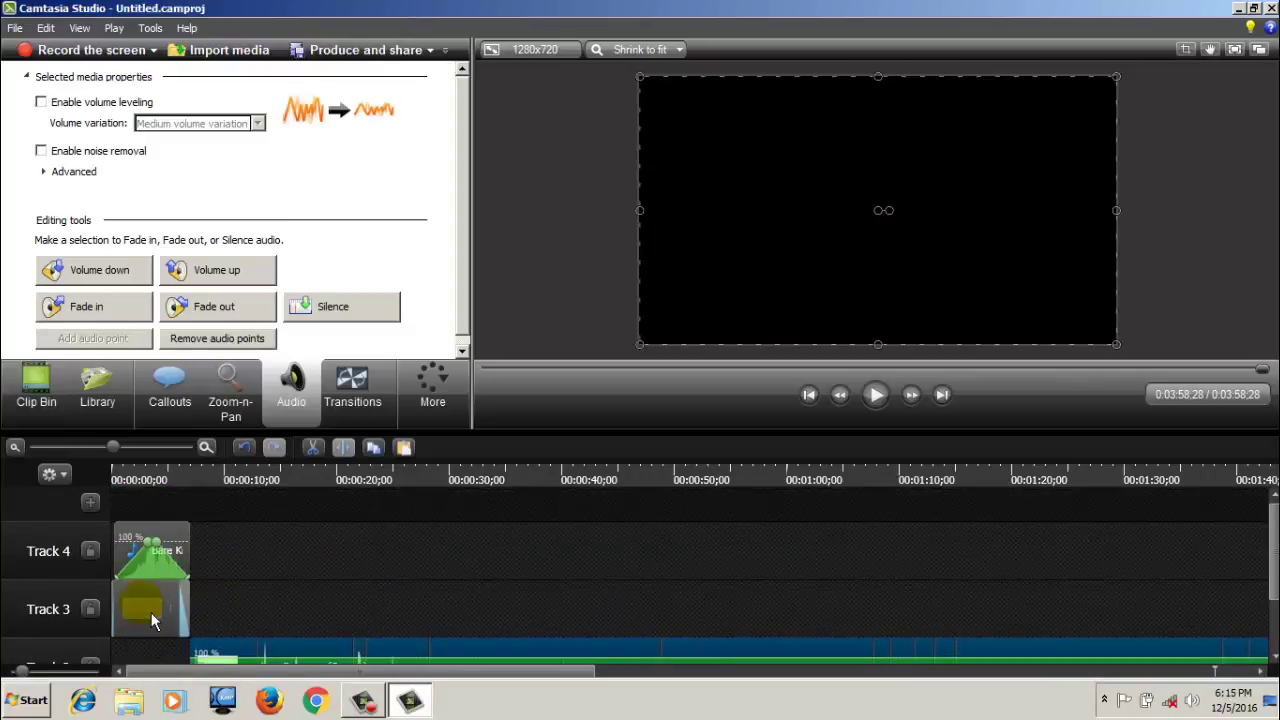
scroll(640, 645, "down", 3)
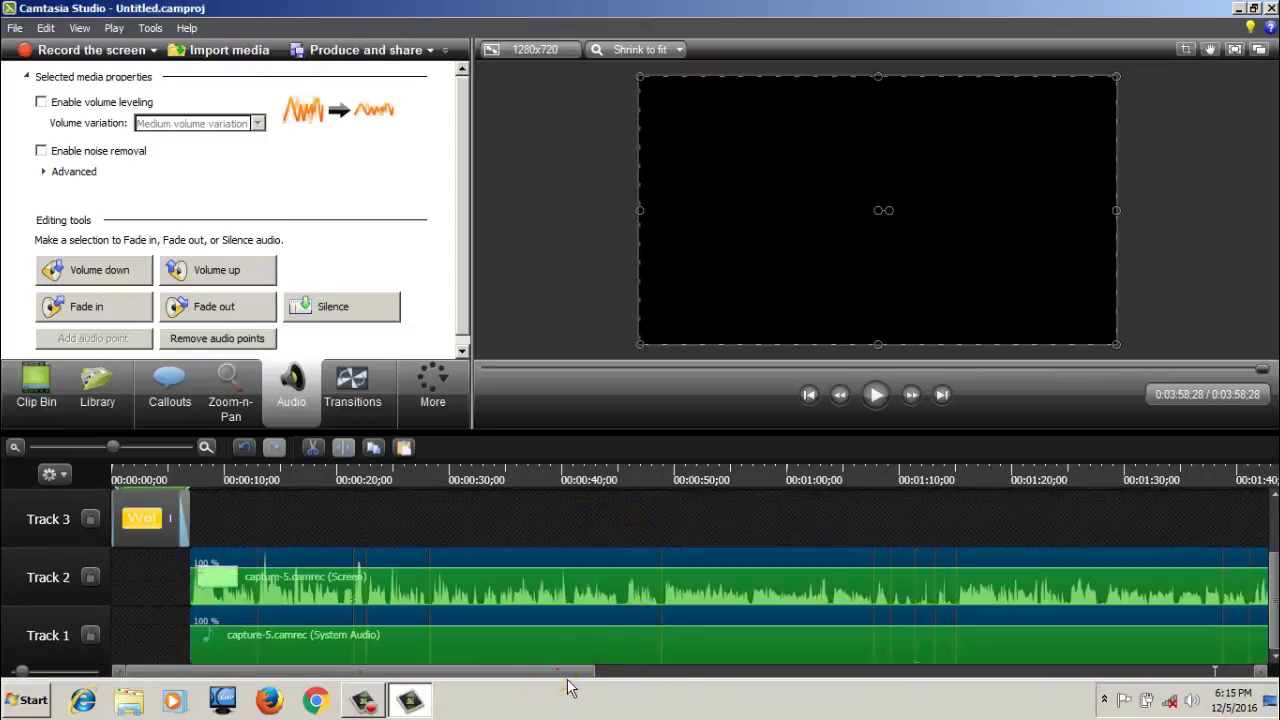
Add a filled rounded rectangle callout at the end of the video and stretch it to cover the whole canvas
left_click_drag(571, 695, 1255, 700)
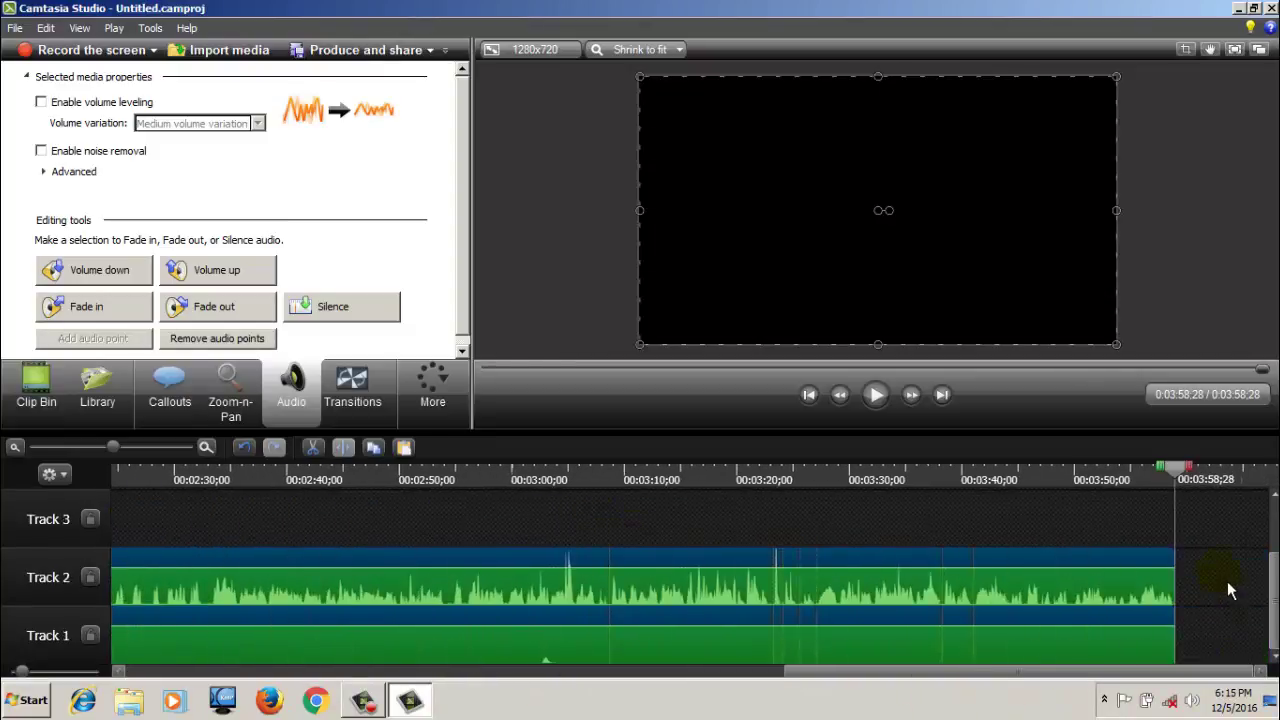
left_click(97, 395)
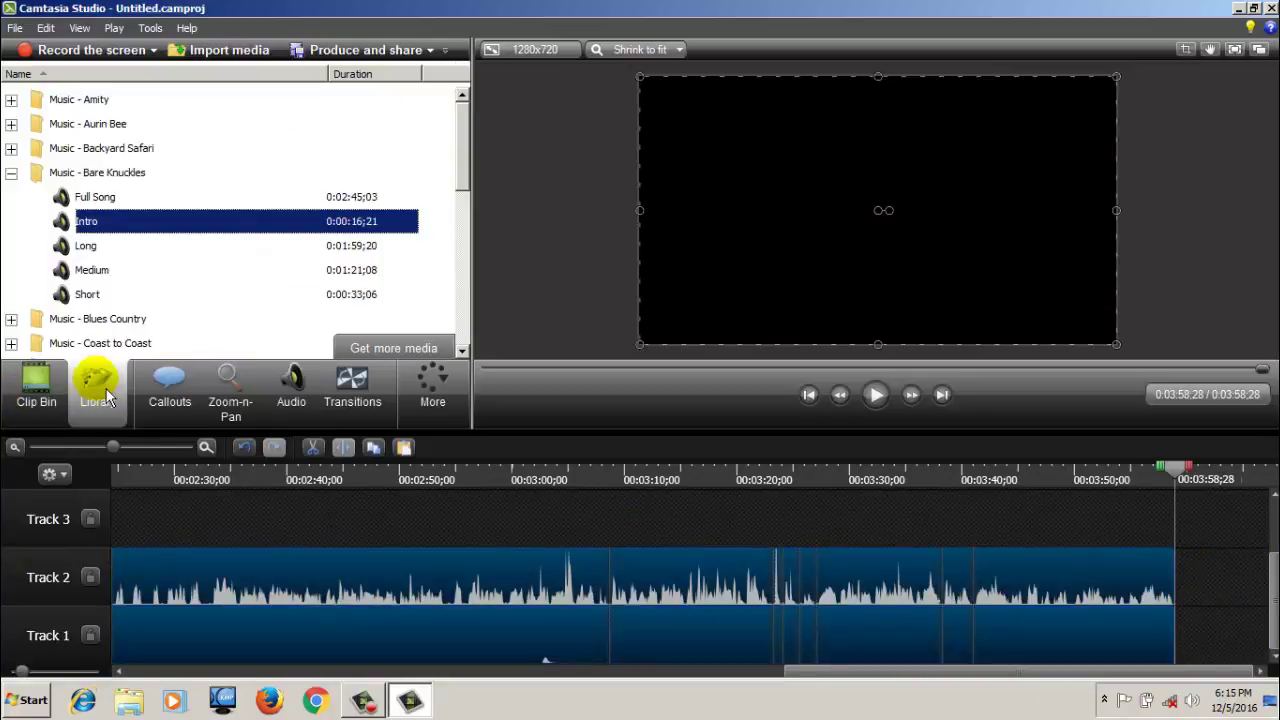
left_click(170, 392)
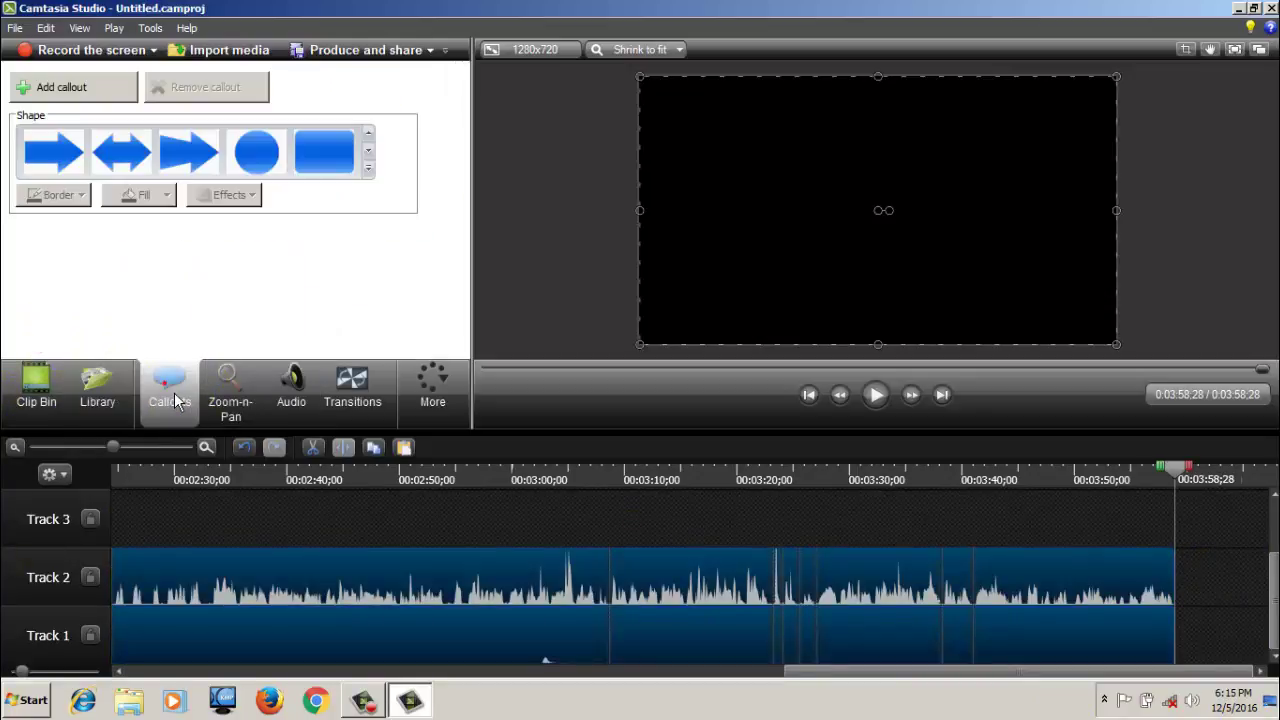
left_click(330, 158)
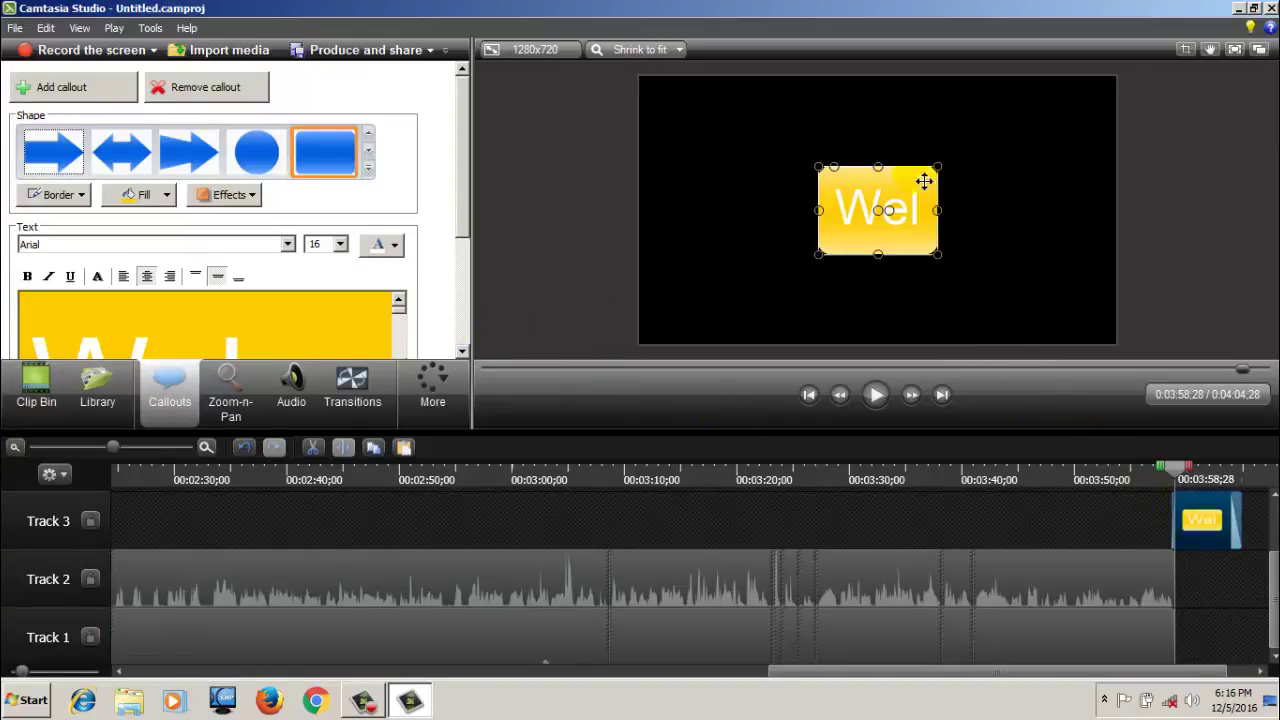
left_click_drag(878, 168, 878, 65)
left_click_drag(820, 168, 630, 168)
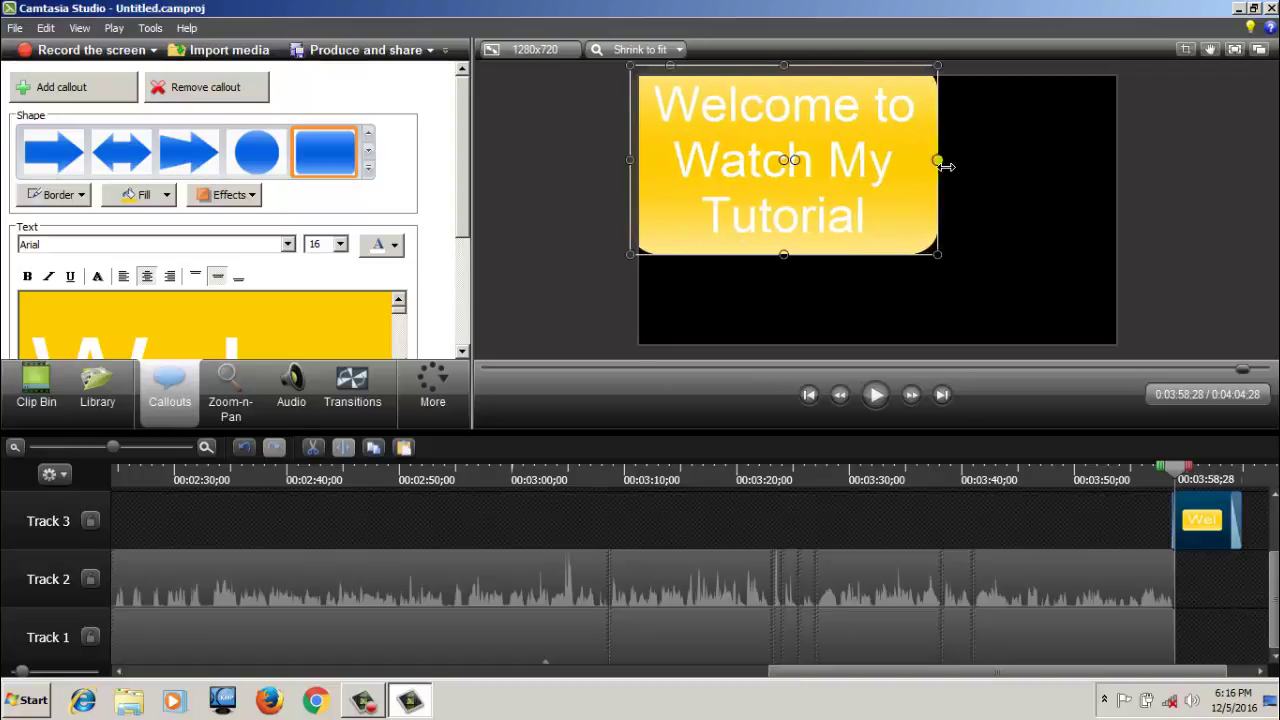
left_click_drag(945, 166, 1150, 139)
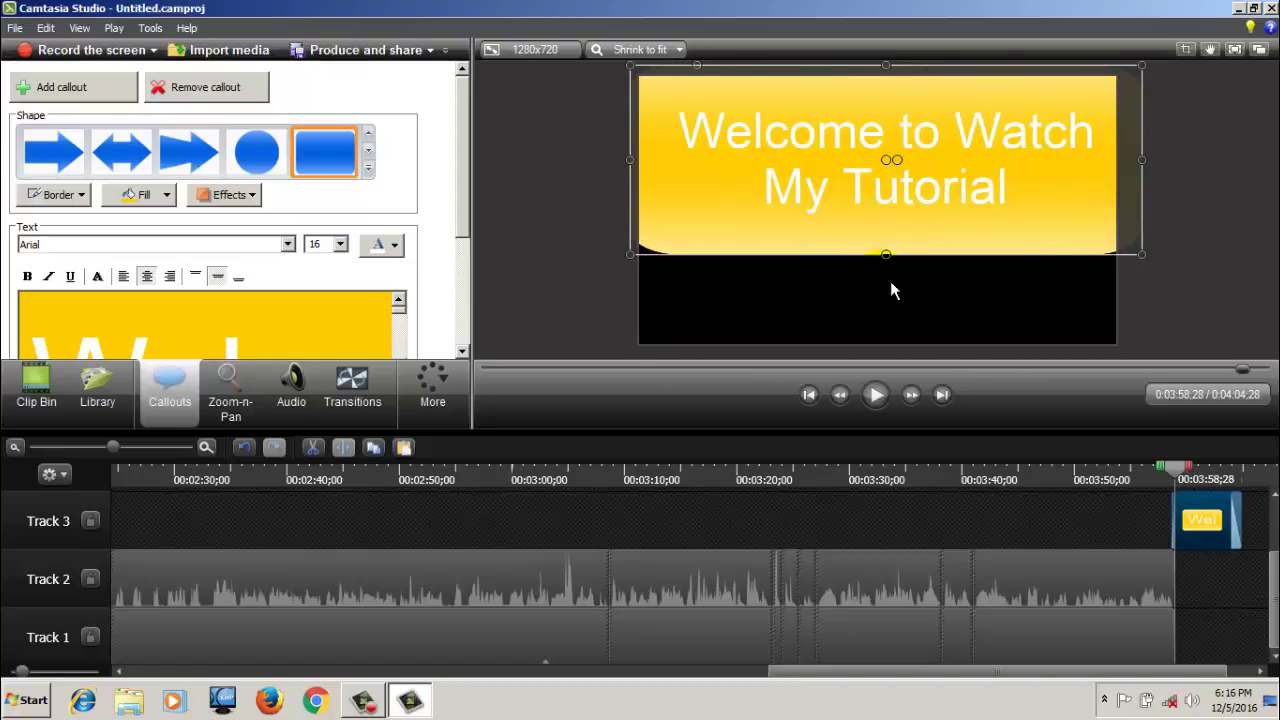
left_click_drag(886, 254, 909, 388)
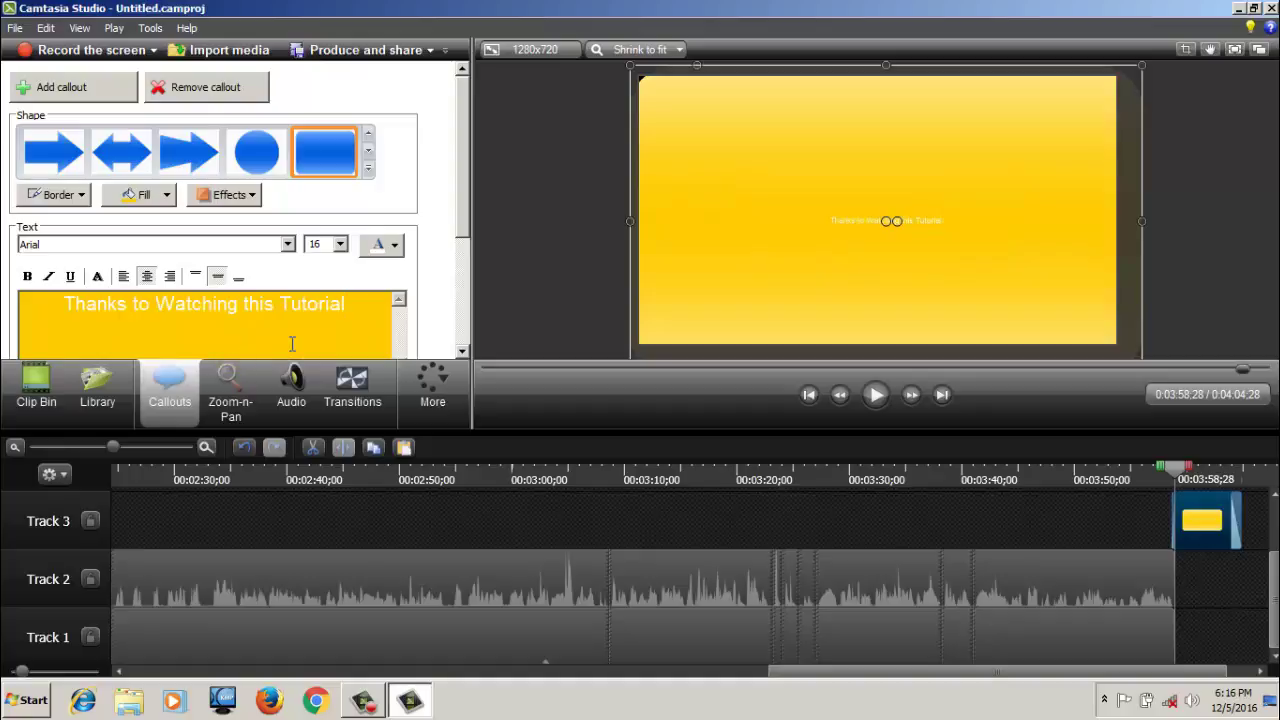
Replace the closing callout's text with "Thanks to Watching this Tutorial" at font size 100
key("ctrl+a")
left_click(340, 244)
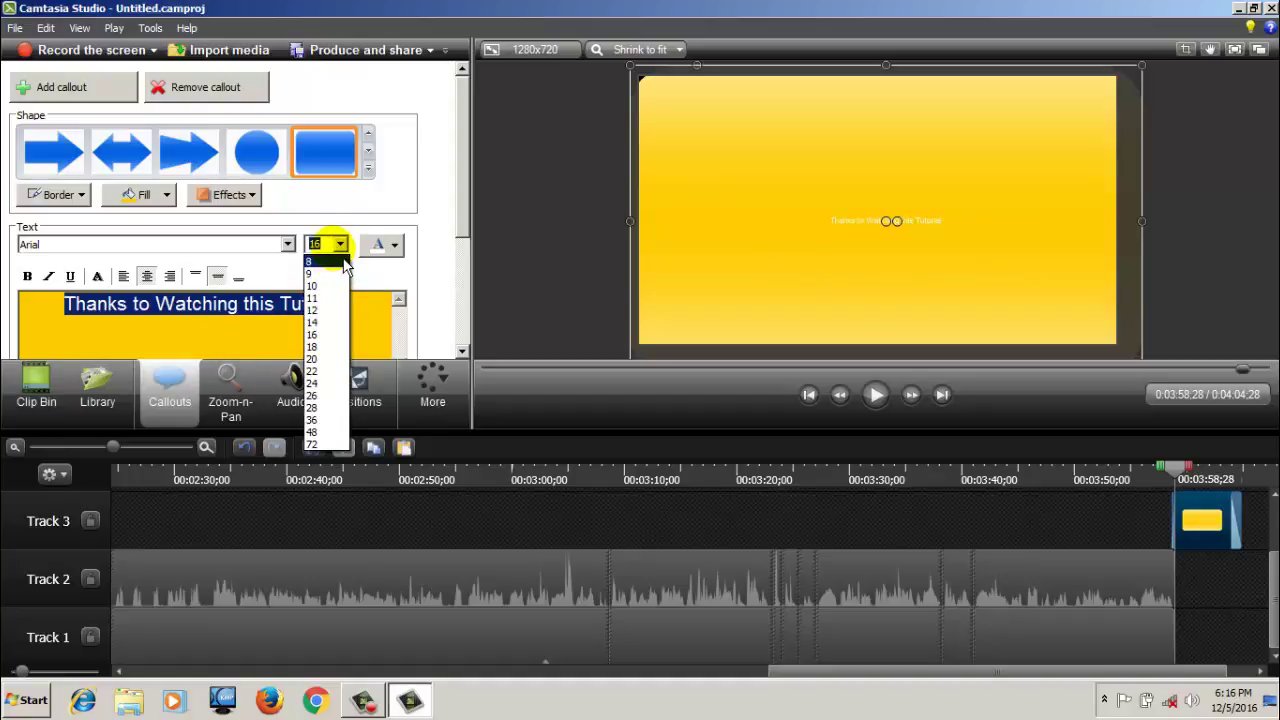
type("100")
key("Return")
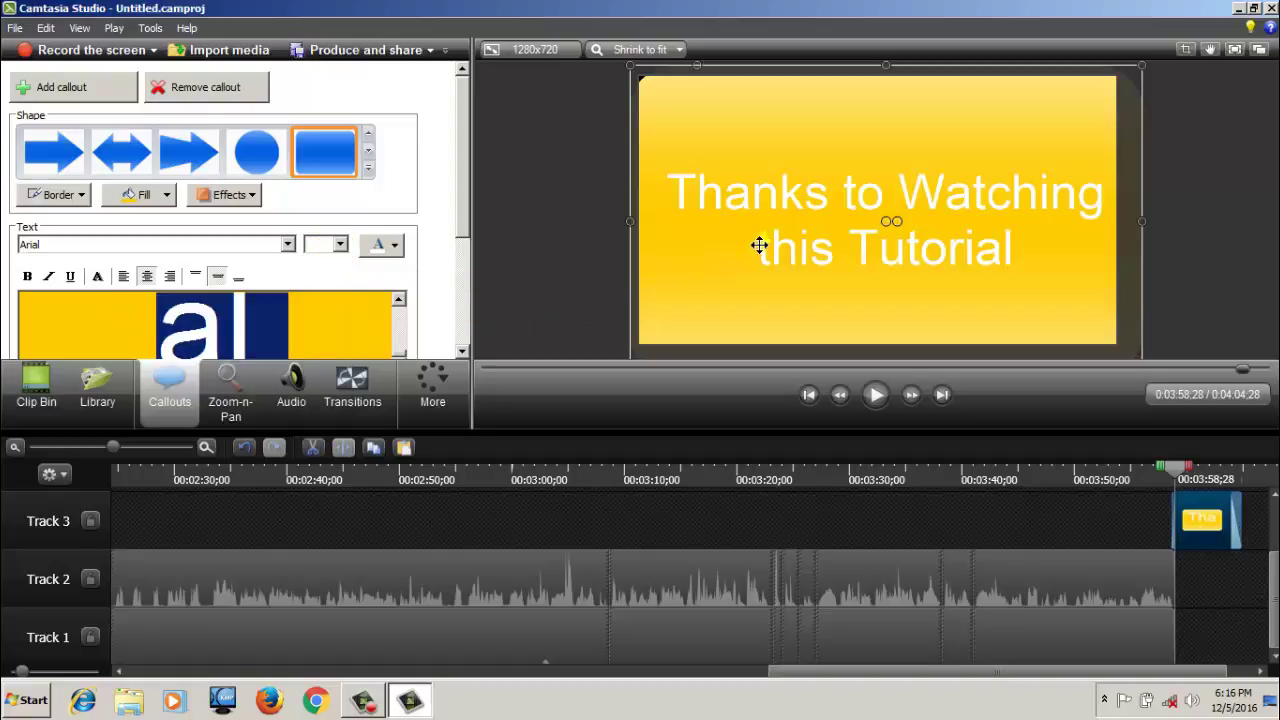
Append "Subscribe, Like, Comment & Share" to the closing callout's text and set the font size to 95
left_click(359, 320)
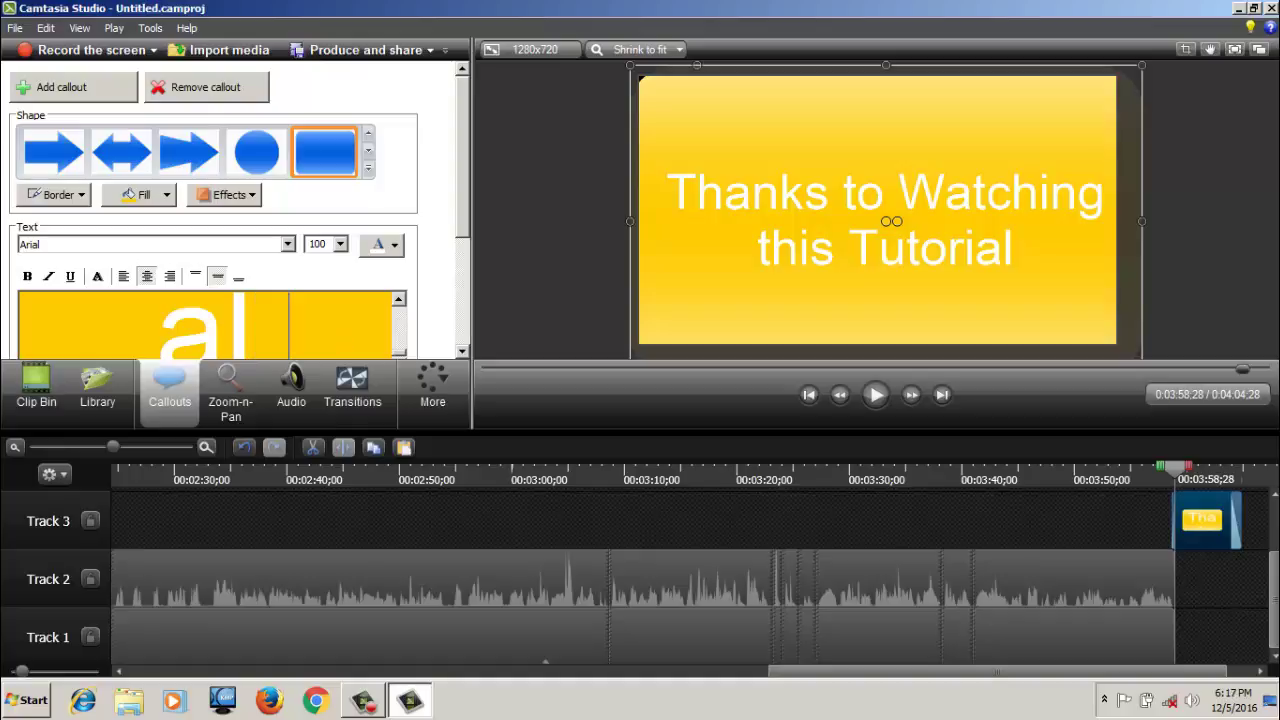
type("Su")
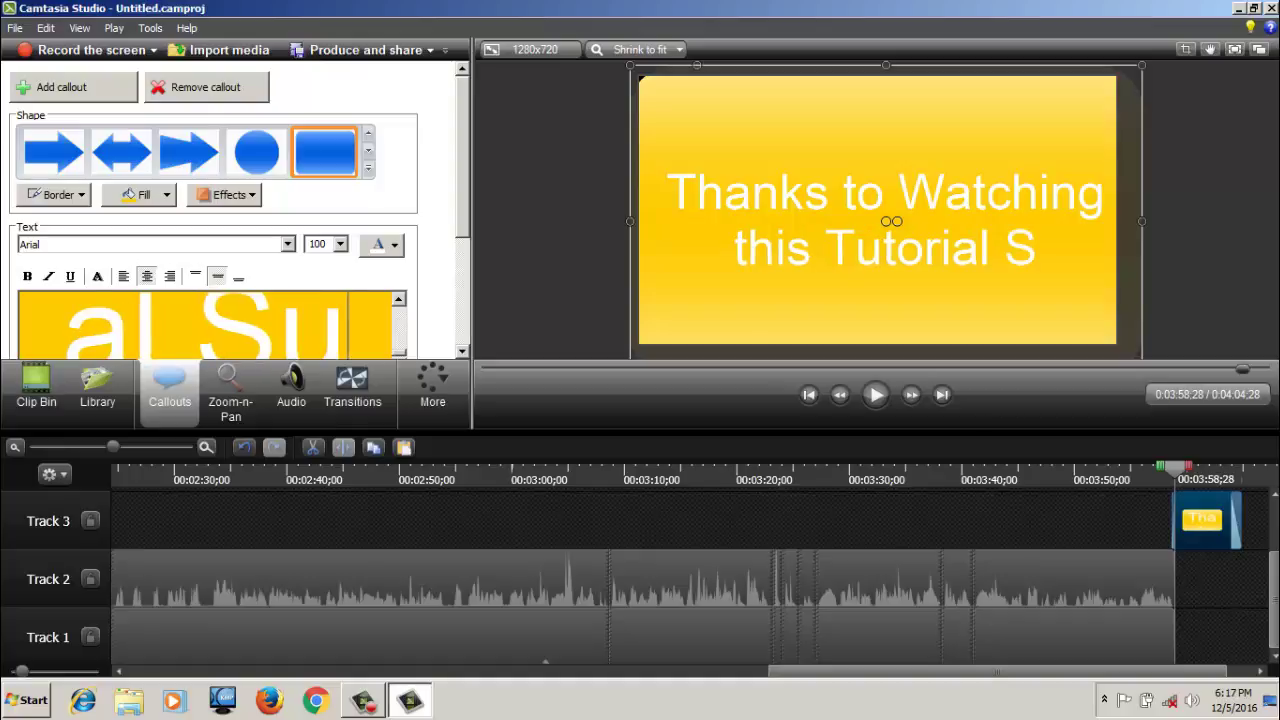
type("bscribe, Like, Comment & Share")
key("ctrl+a")
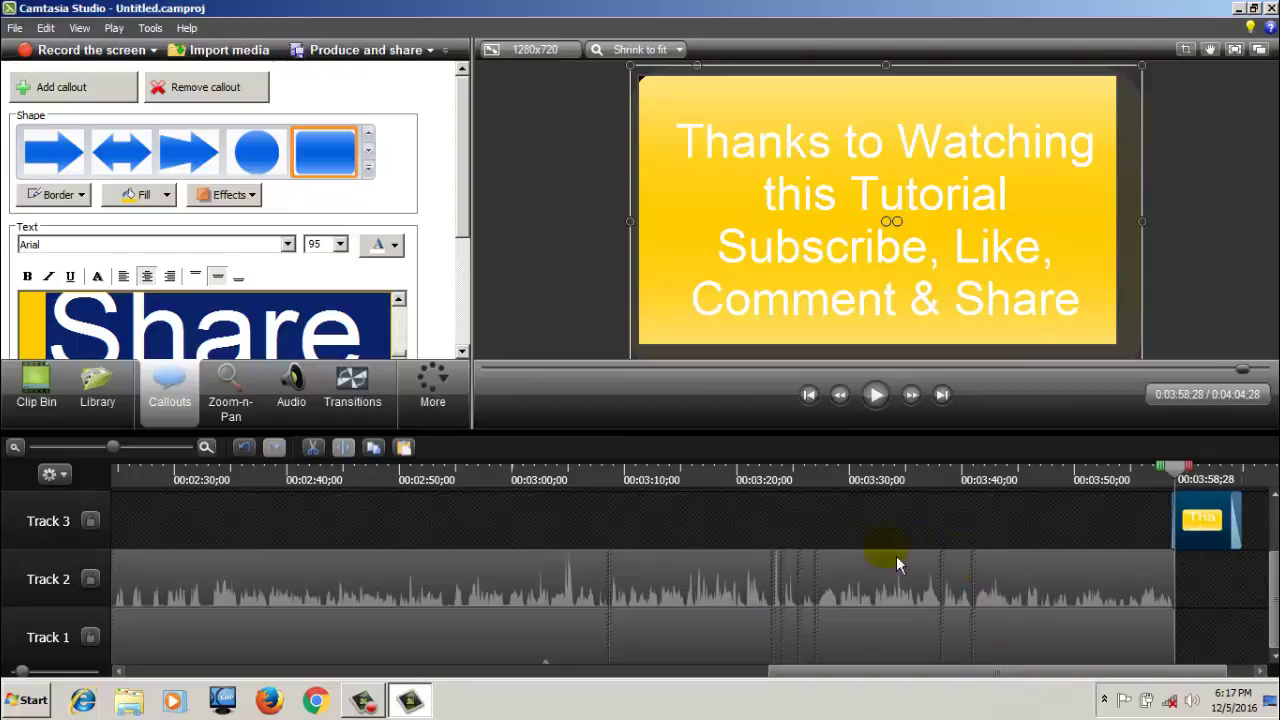
left_click(870, 529)
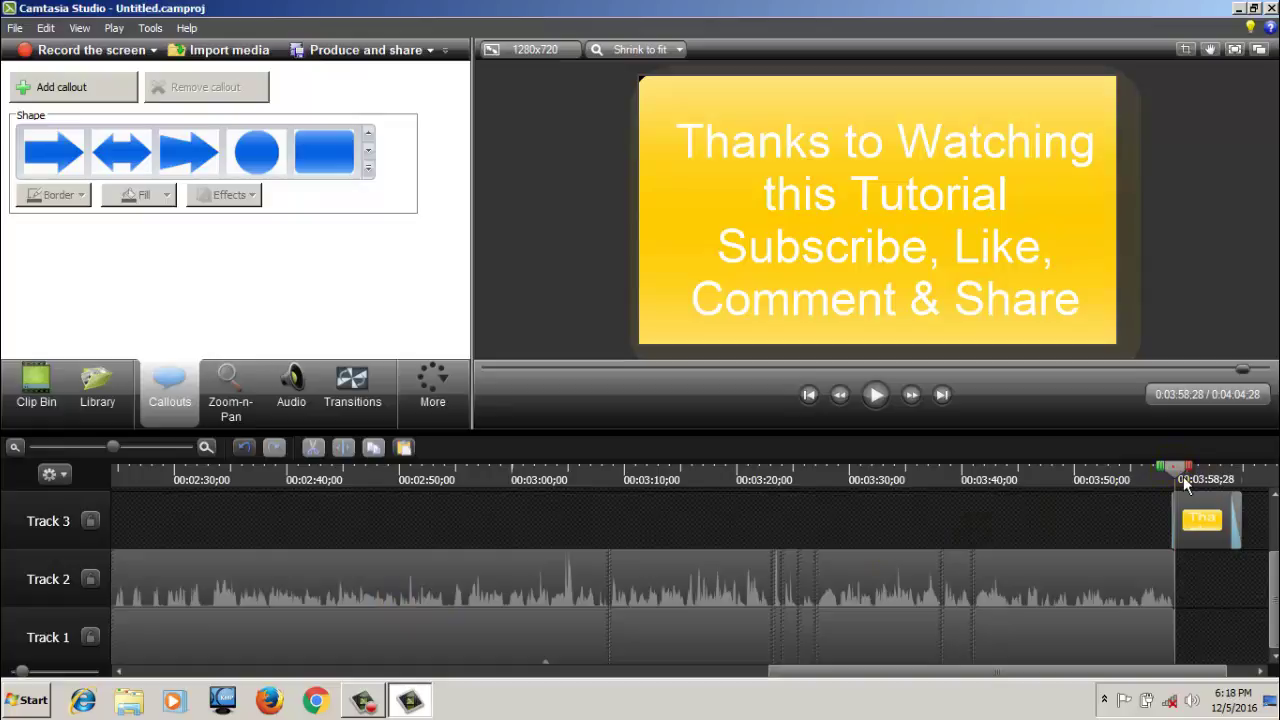
Return the playhead to the start of the timeline and add the Bare Knuckles Intro music from the library there
mouse_move(1183, 476)
left_mouse_down()
mouse_move(1150, 484)
mouse_move(1177, 481)
left_mouse_up()
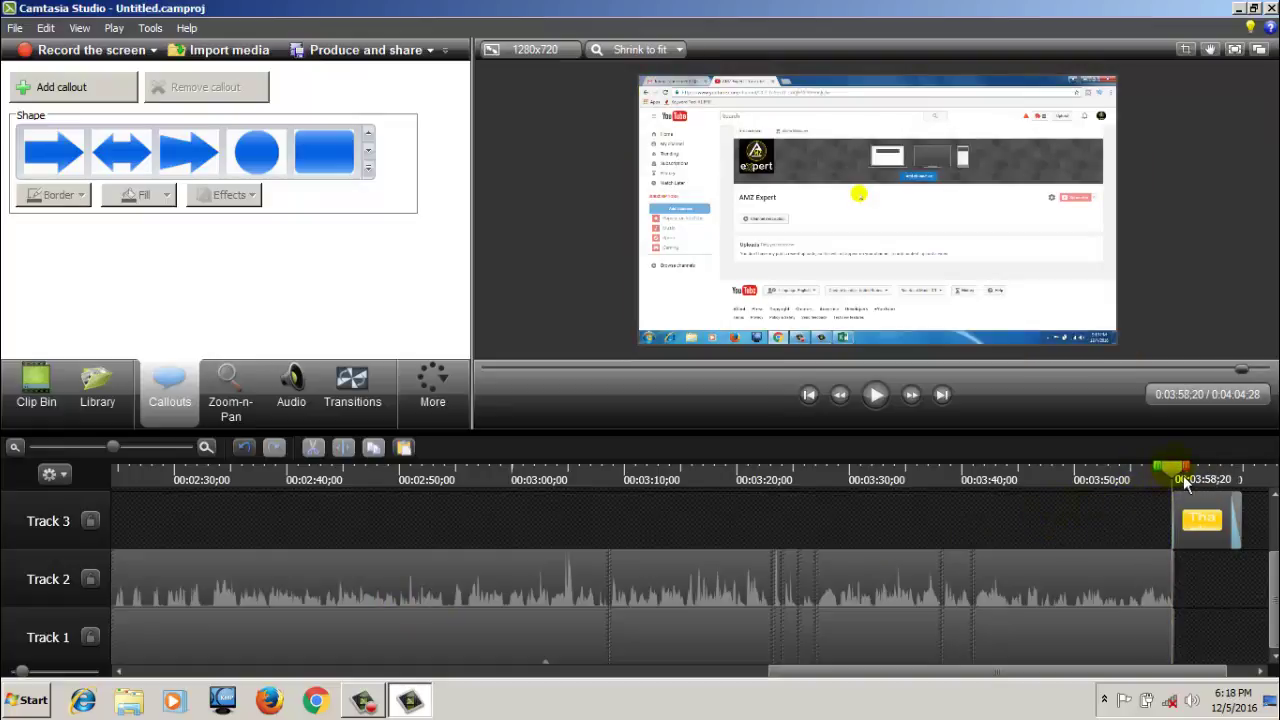
left_click_drag(1183, 482, 12, 625)
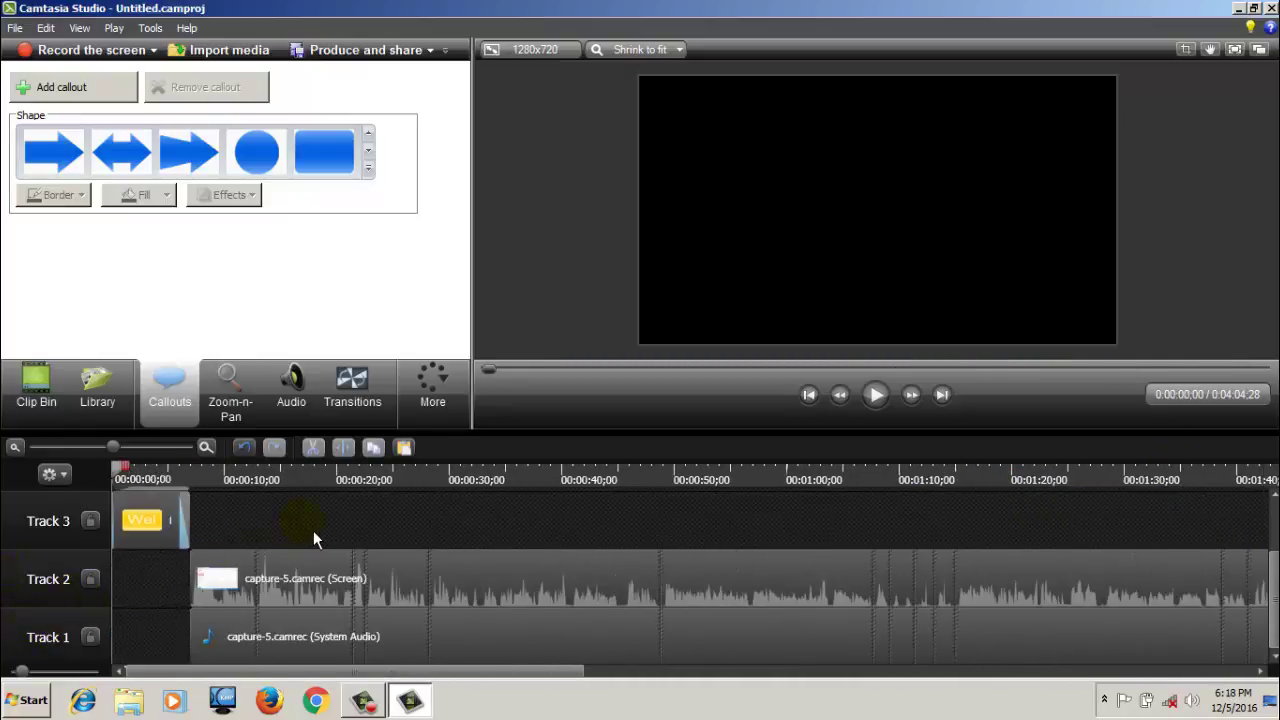
scroll(313, 530, "up", 1)
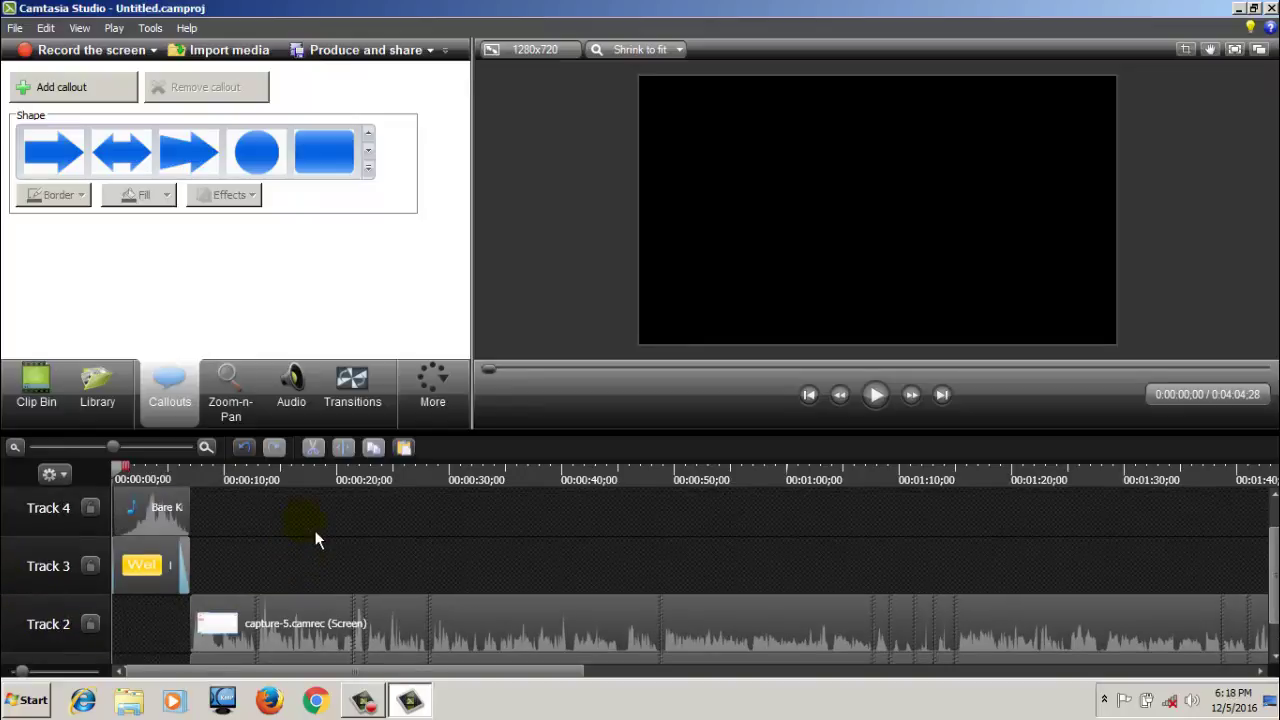
left_click(329, 640)
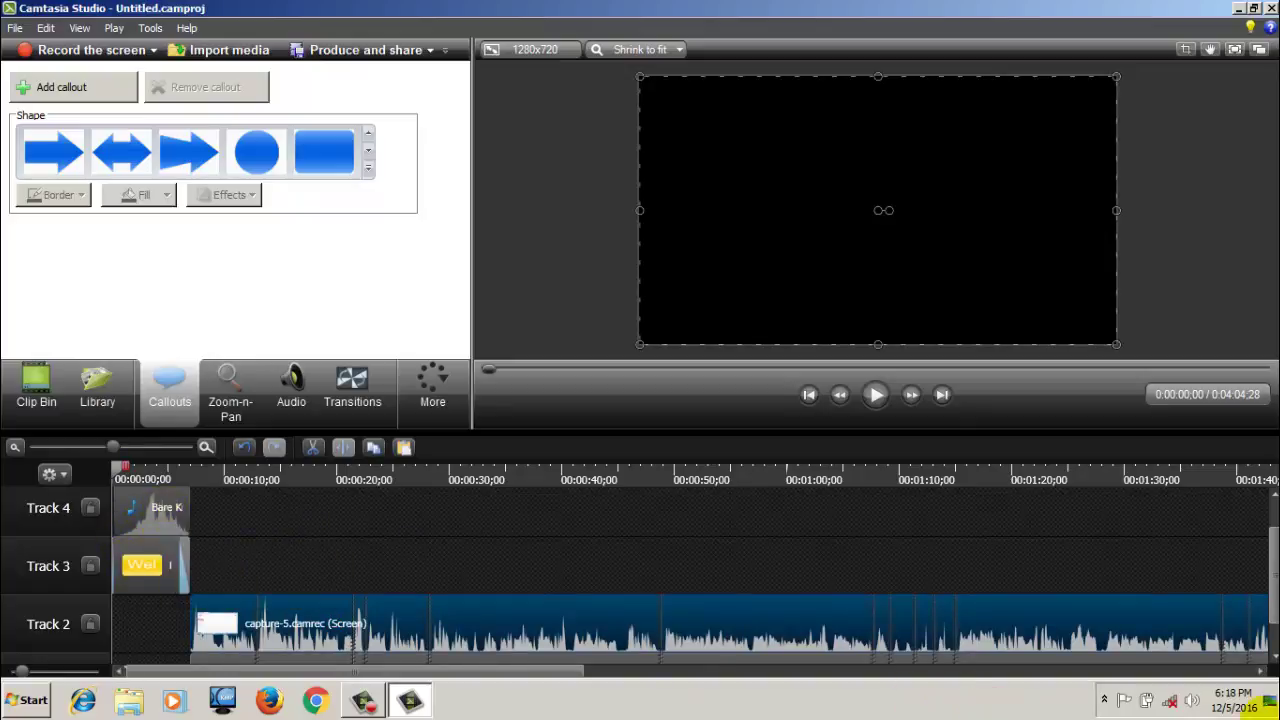
left_click_drag(541, 678, 1240, 706)
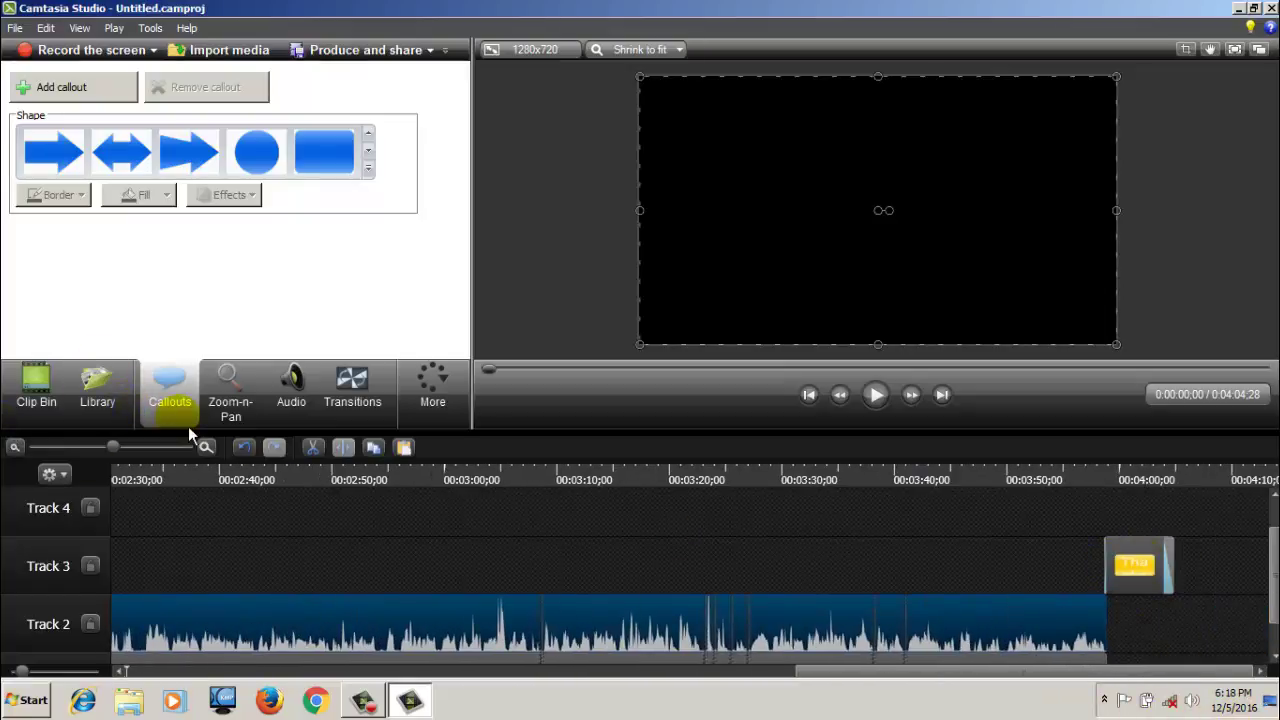
left_click(97, 392)
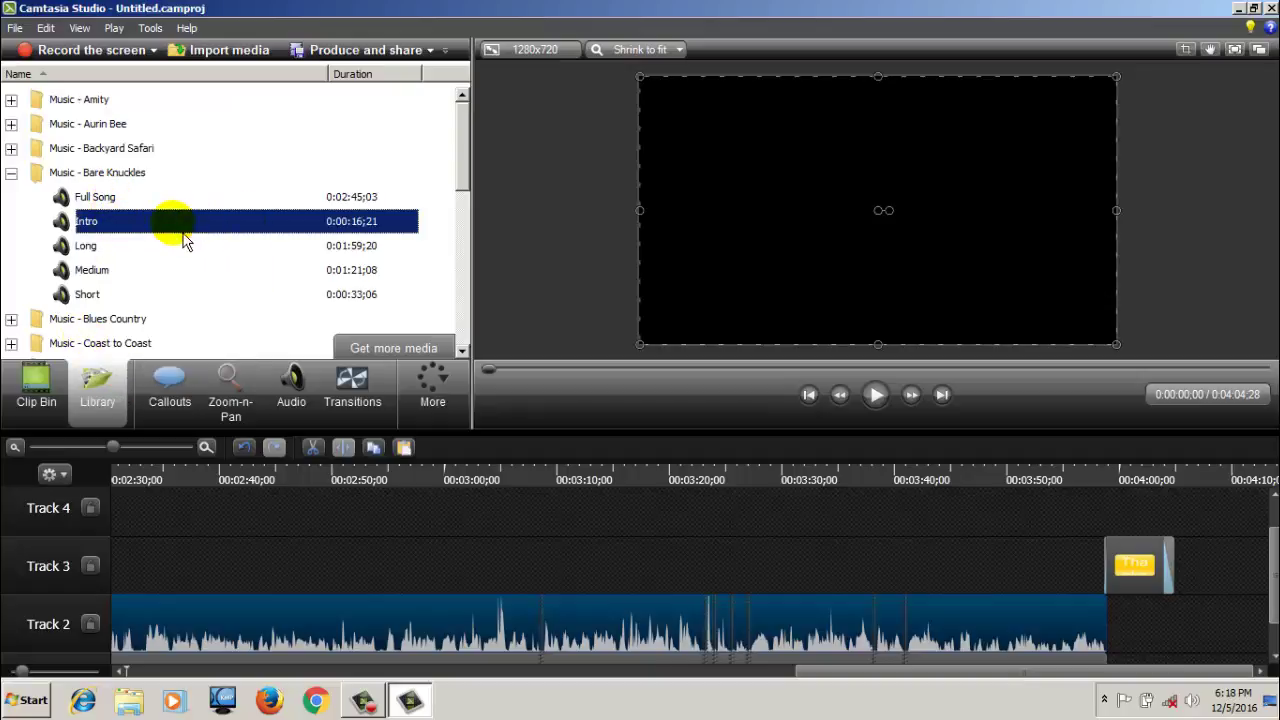
right_click(185, 238)
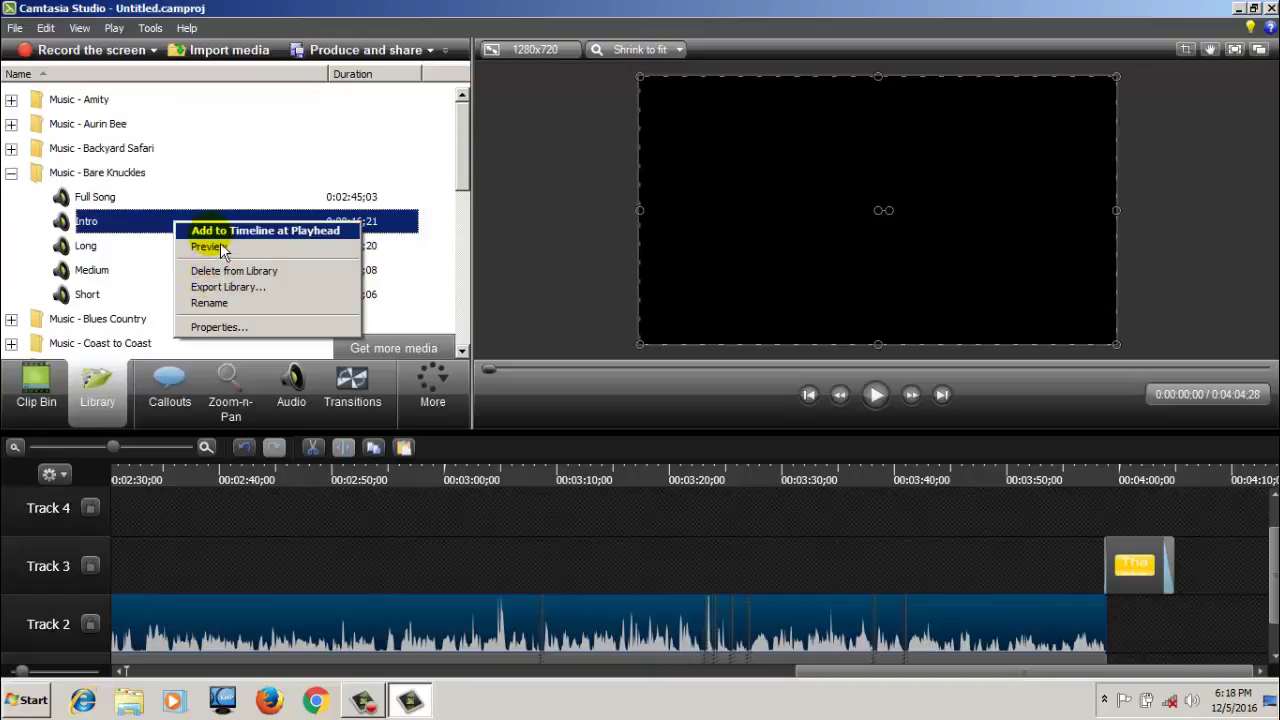
left_click(210, 232)
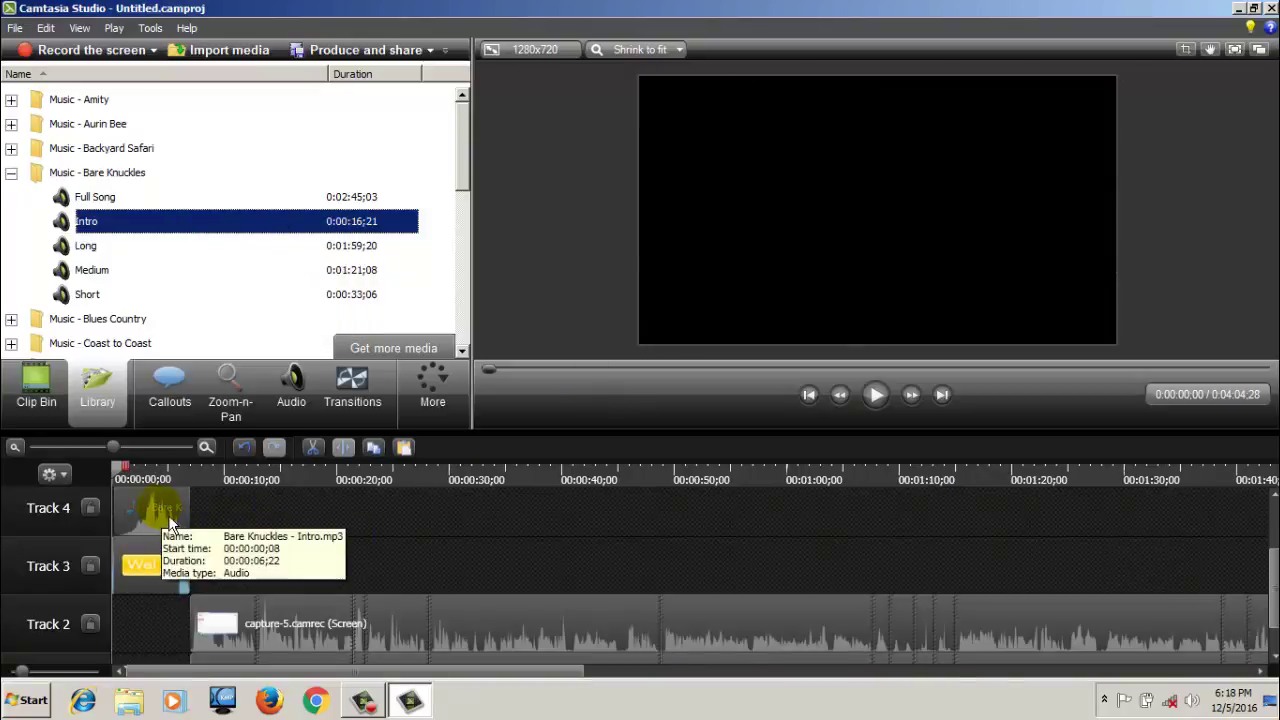
Move the new Bare Knuckles intro clip to Track 2 directly after the screen recording and trim it level with the closing callout's end
scroll(248, 563, "down", 1)
scroll(248, 563, "up", 1)
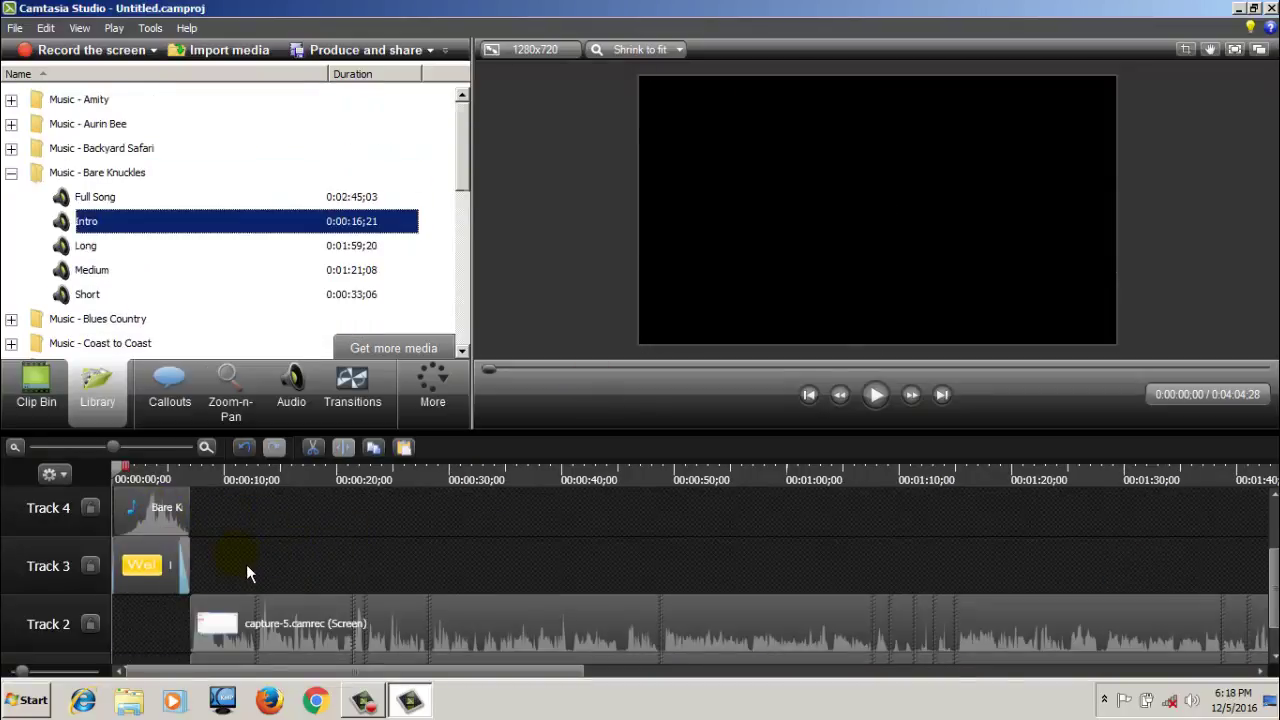
scroll(1266, 600, "up", 2)
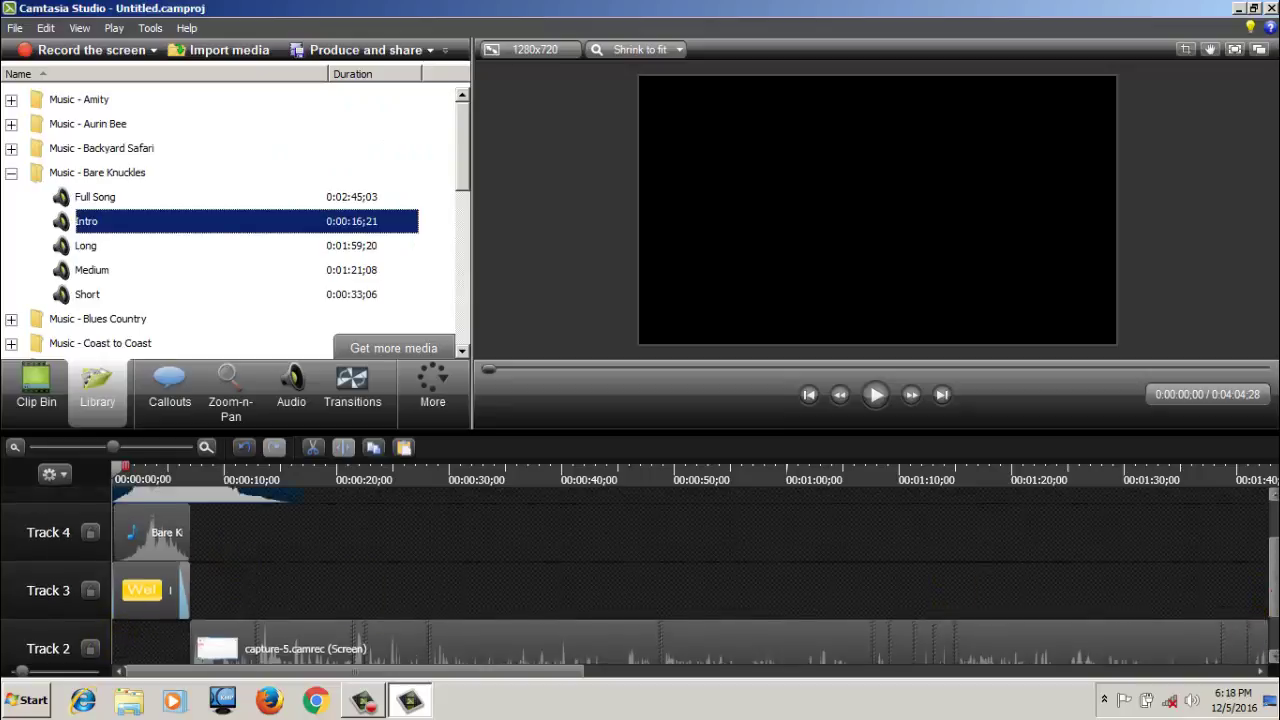
left_click_drag(216, 553, 950, 704)
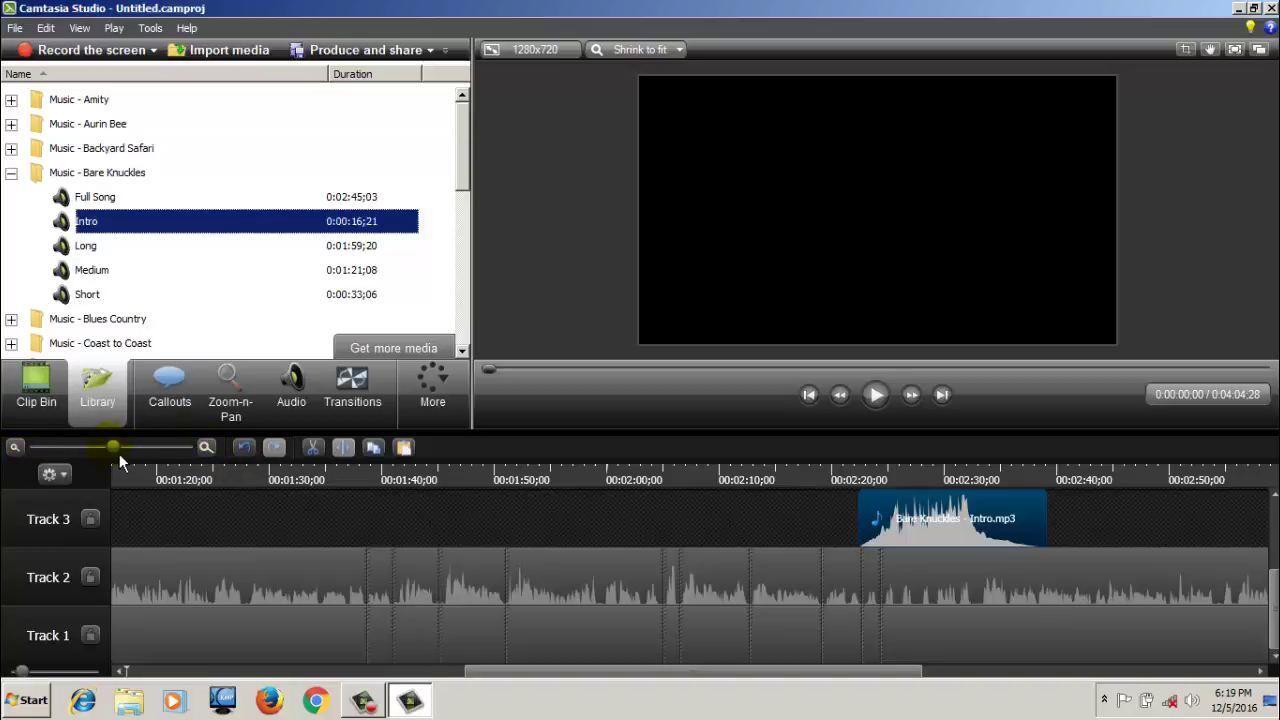
left_click_drag(113, 453, 99, 456)
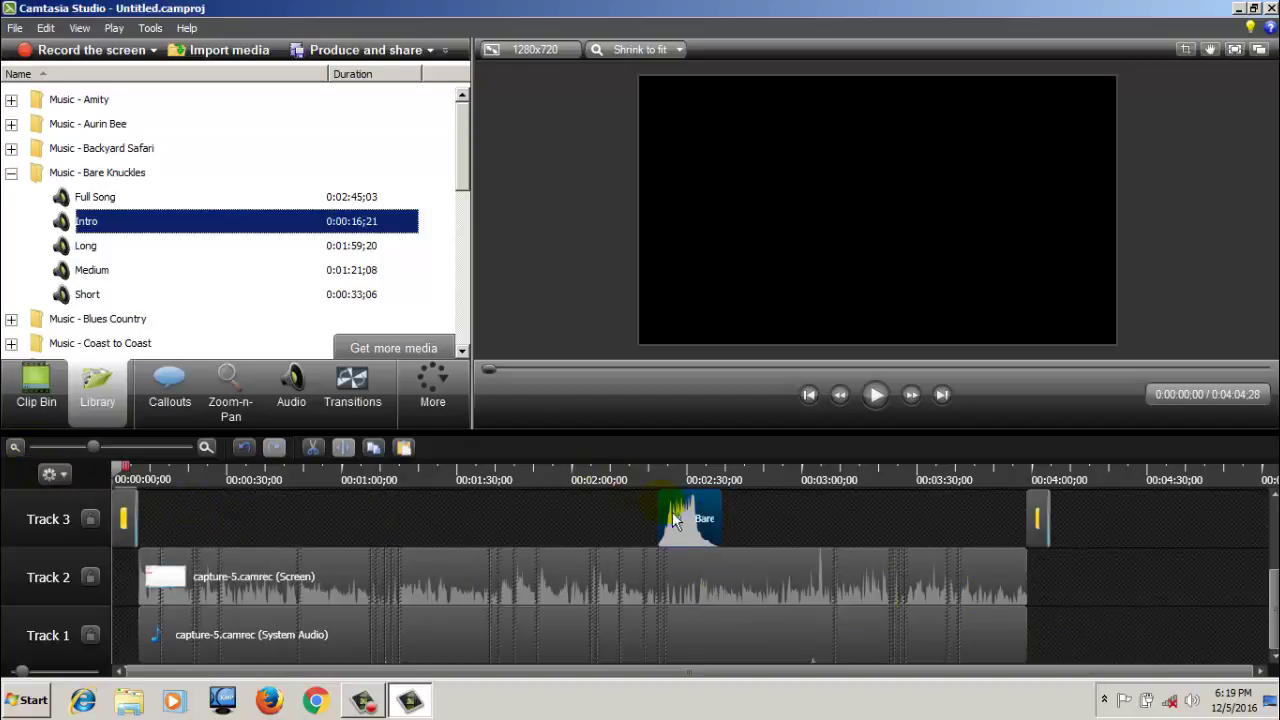
left_click_drag(690, 518, 1052, 573)
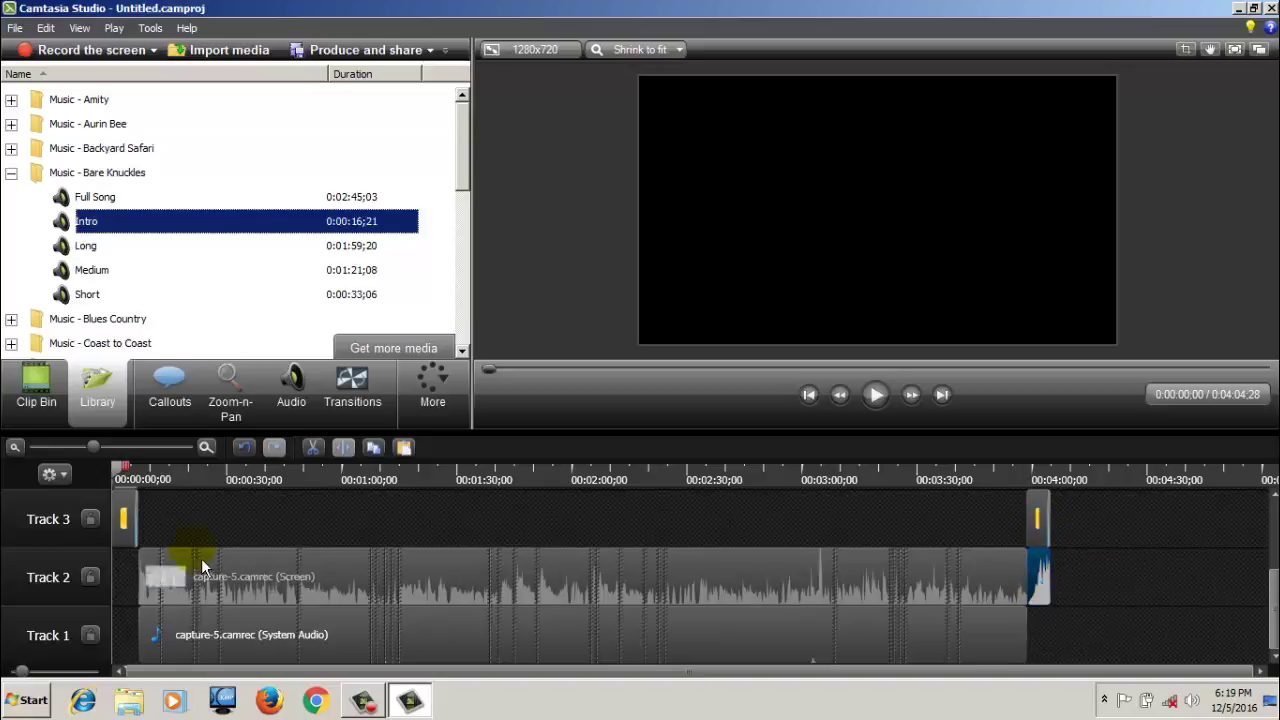
Apply a fade in and a fade out to the closing music clip on Track 2
left_click(291, 388)
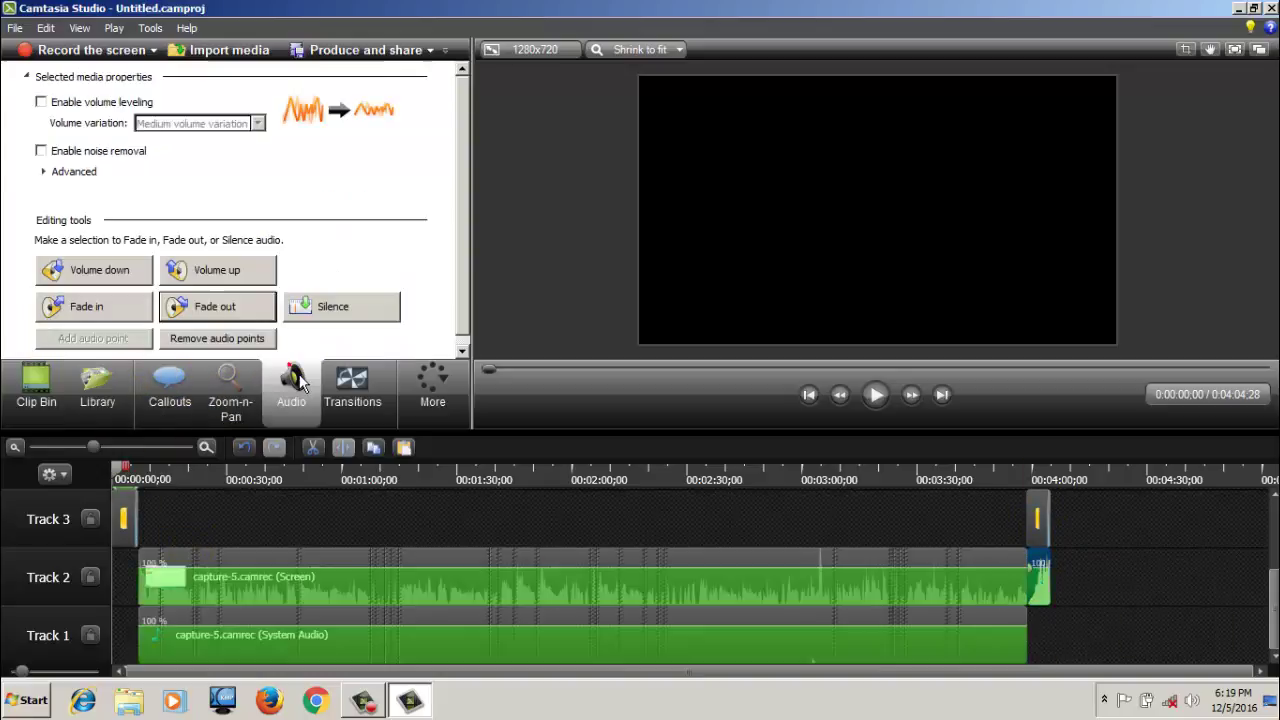
left_click(117, 310)
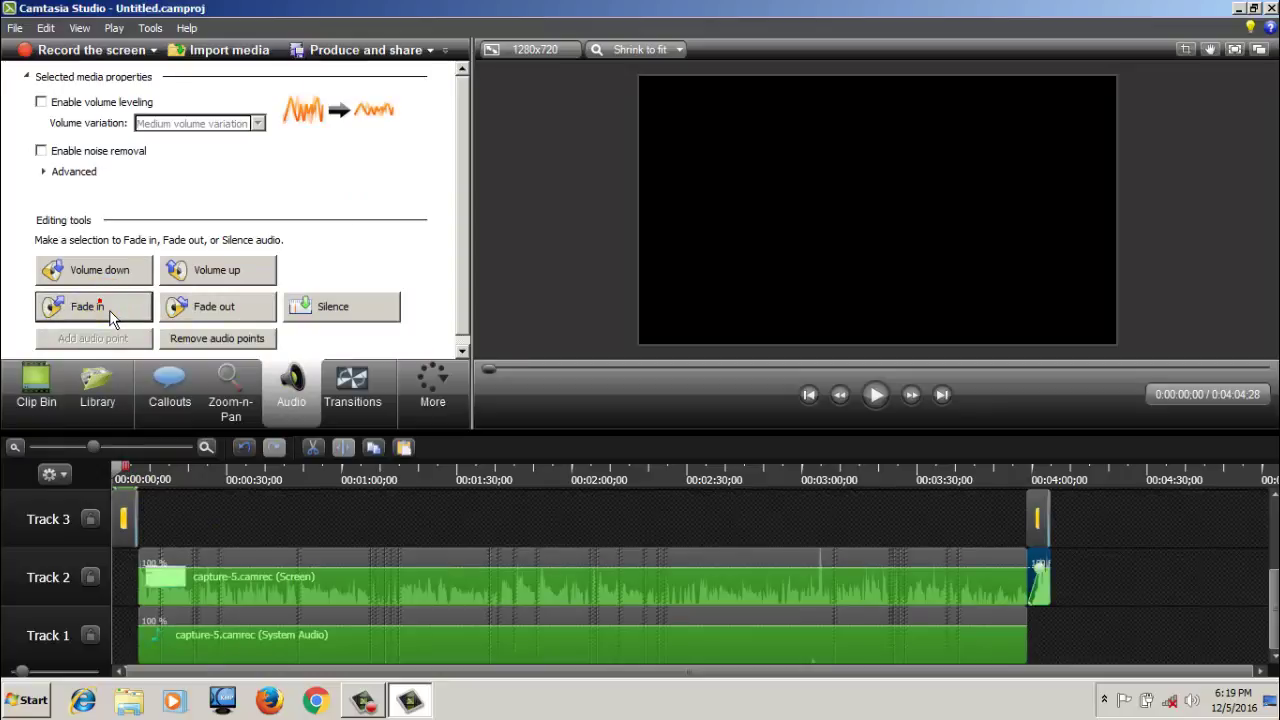
left_click(215, 314)
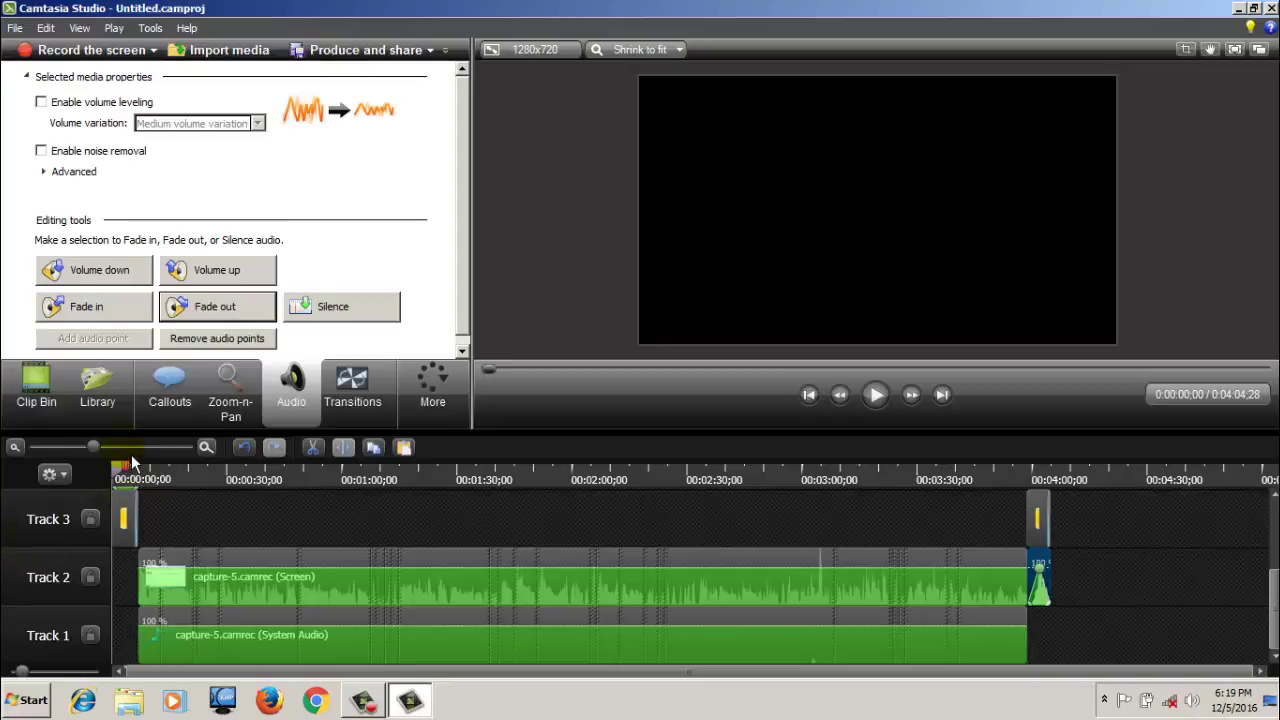
Play the start of the project to review the welcome callout leading into the recording, and move the playhead back to 0:00:05;06
scroll(132, 462, "up", 2)
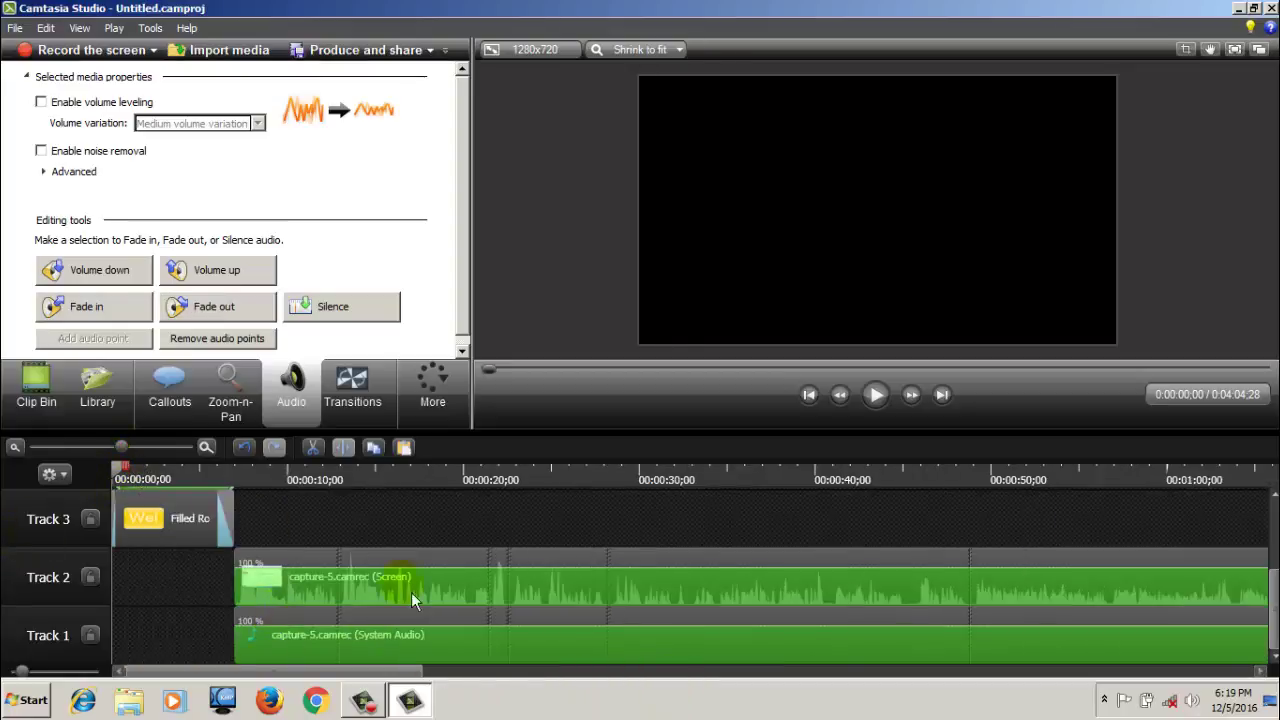
scroll(430, 598, "up", 3)
scroll(564, 653, "down", 3)
left_click(889, 394)
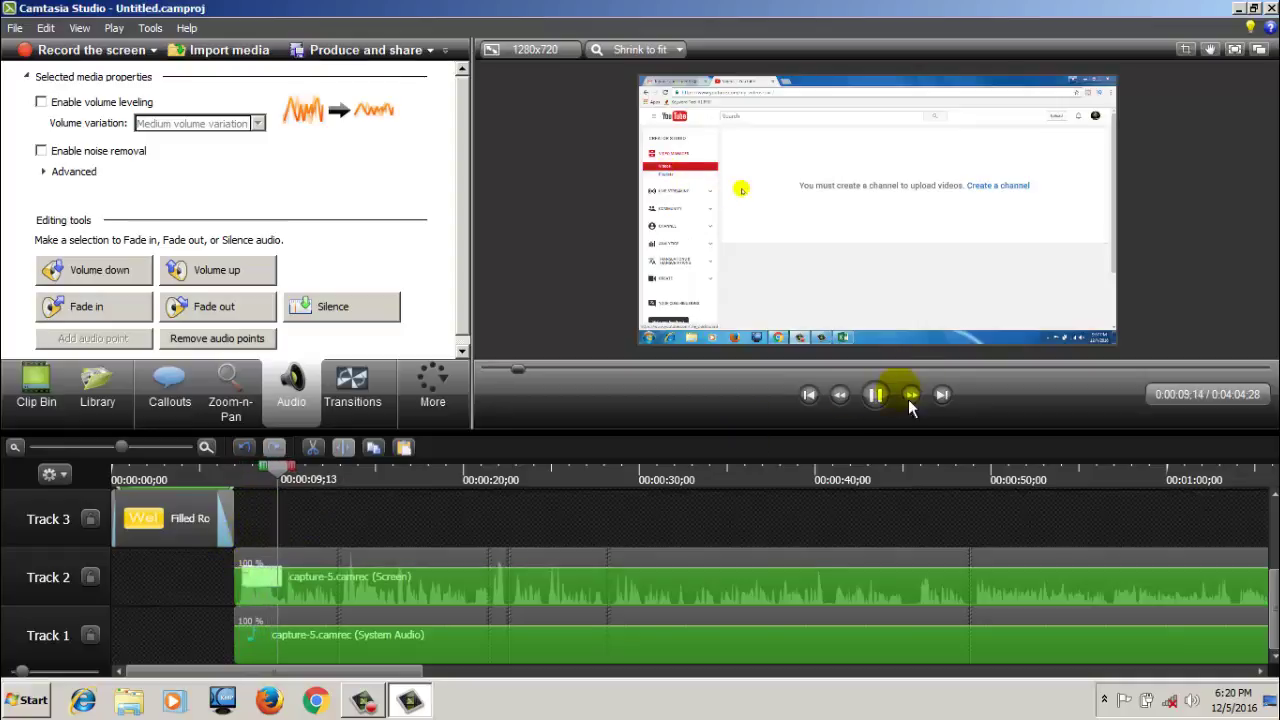
left_click(886, 400)
left_click_drag(298, 480, 203, 482)
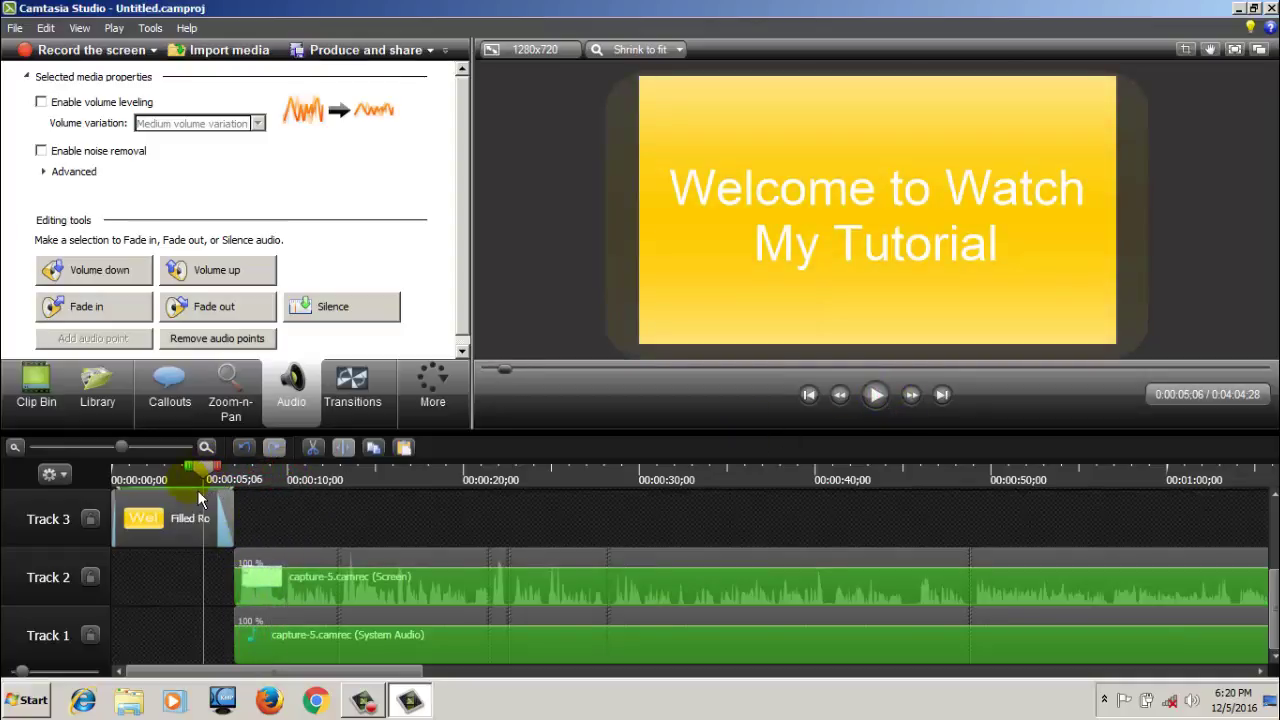
Collapse the Bare Knuckles music folder in the library and look through the available transitions
left_click(116, 400)
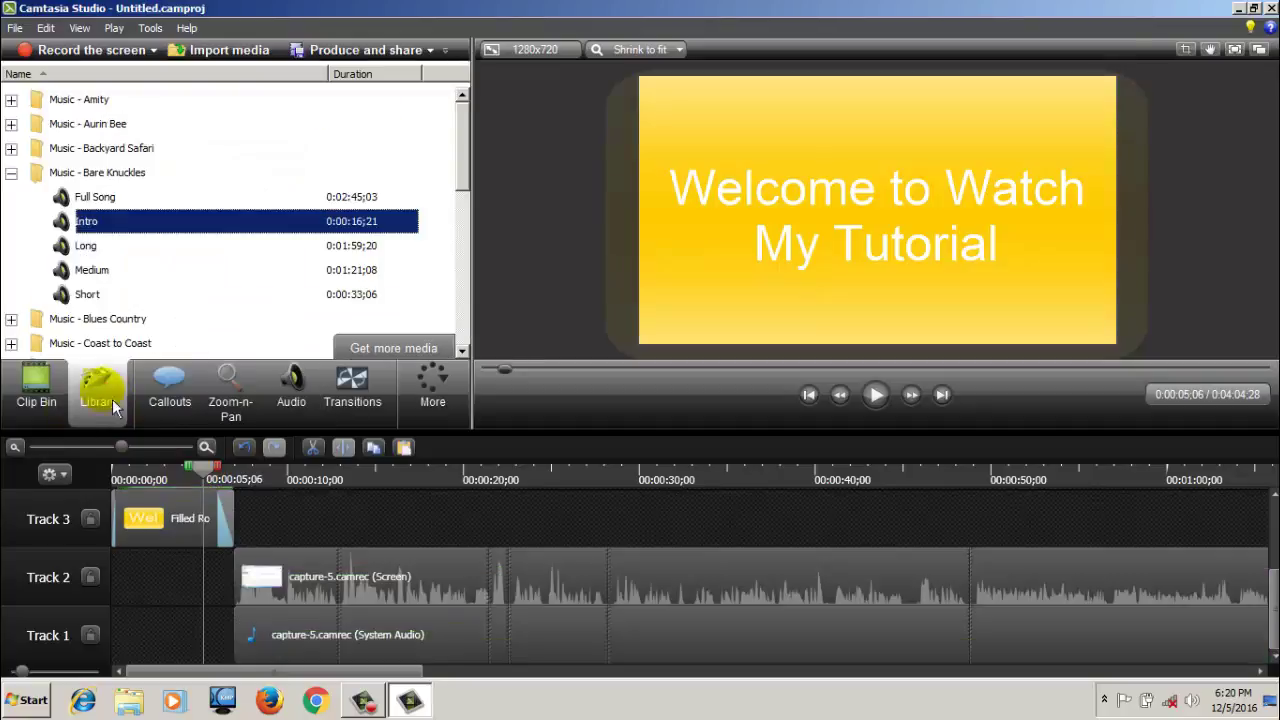
left_click(11, 173)
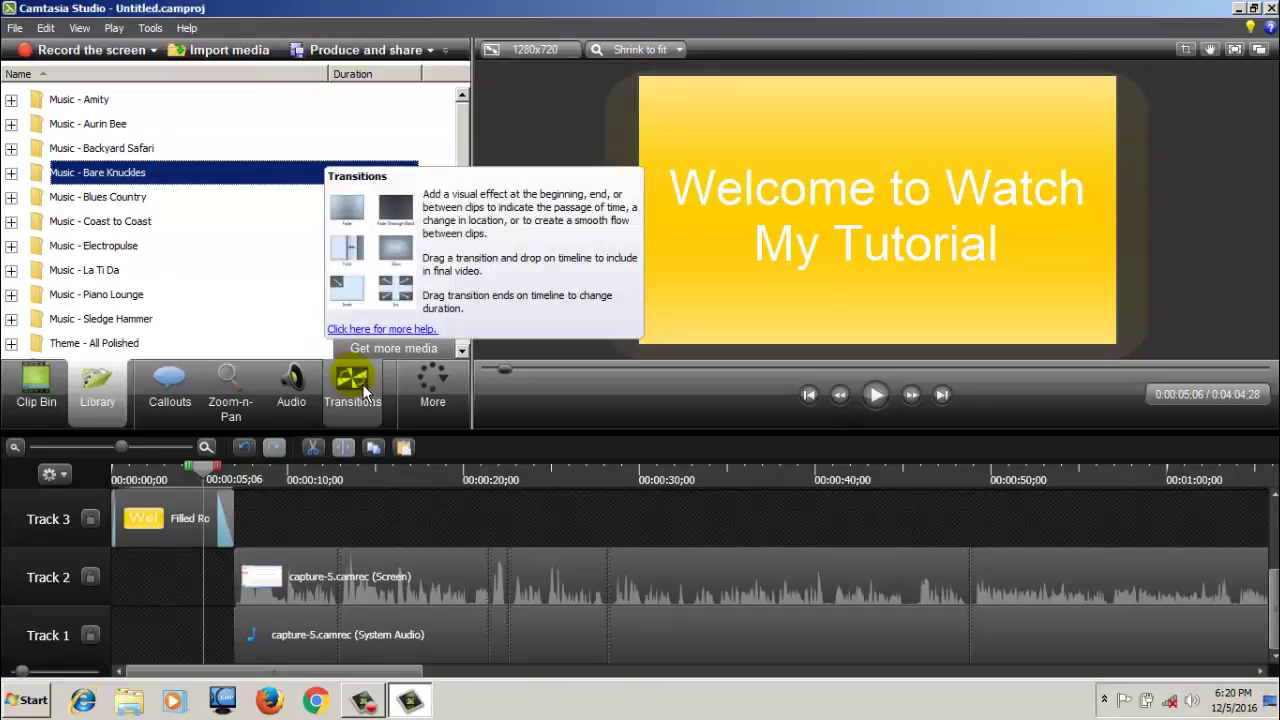
left_click(360, 390)
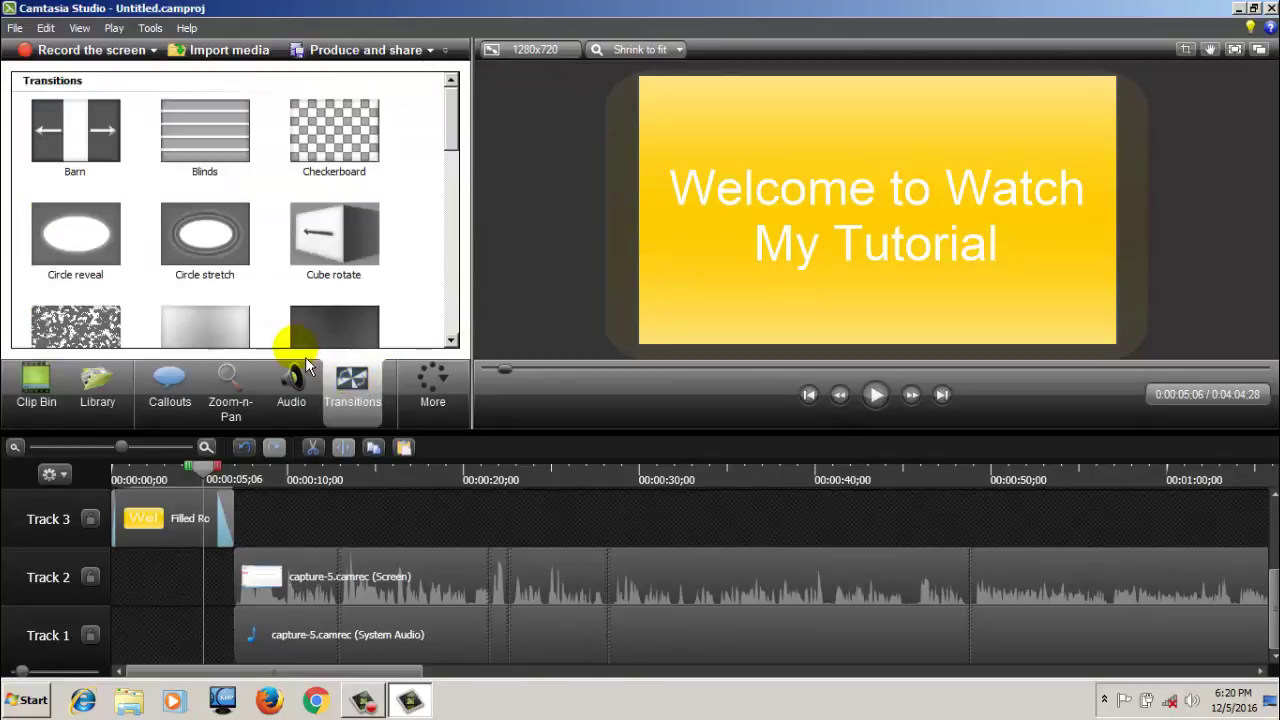
mouse_move(300, 338)
left_mouse_down()
mouse_move(460, 158)
mouse_move(180, 560)
mouse_move(231, 518)
mouse_move(247, 528)
mouse_move(234, 538)
left_mouse_up()
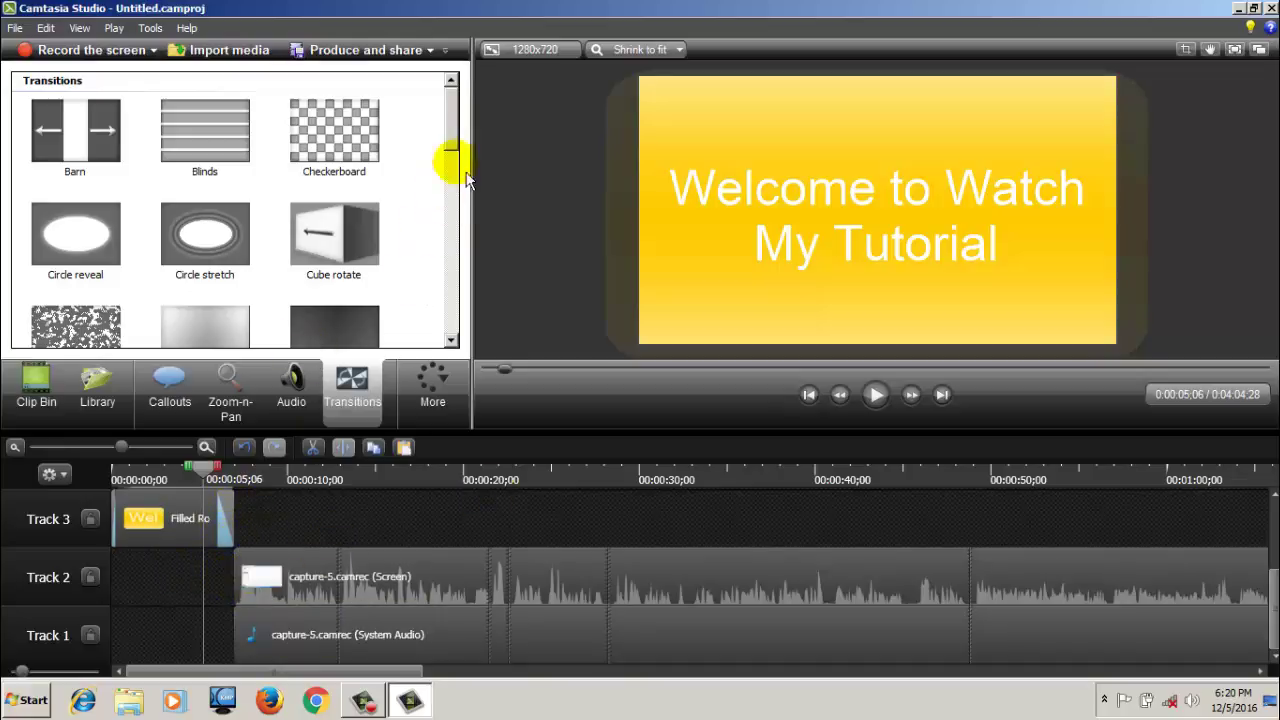
left_click_drag(451, 131, 435, 178)
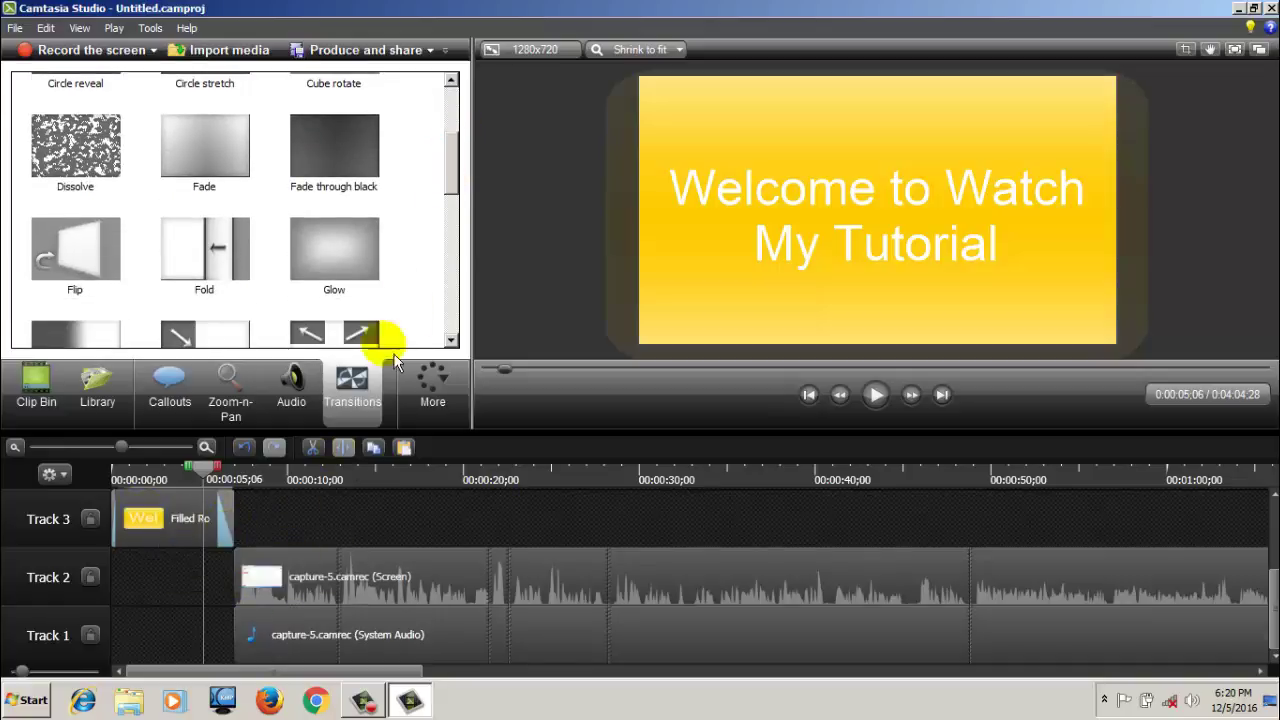
mouse_move(450, 177)
left_mouse_down()
mouse_move(451, 233)
mouse_move(449, 143)
mouse_move(463, 153)
mouse_move(464, 136)
mouse_move(456, 318)
mouse_move(459, 176)
left_mouse_up()
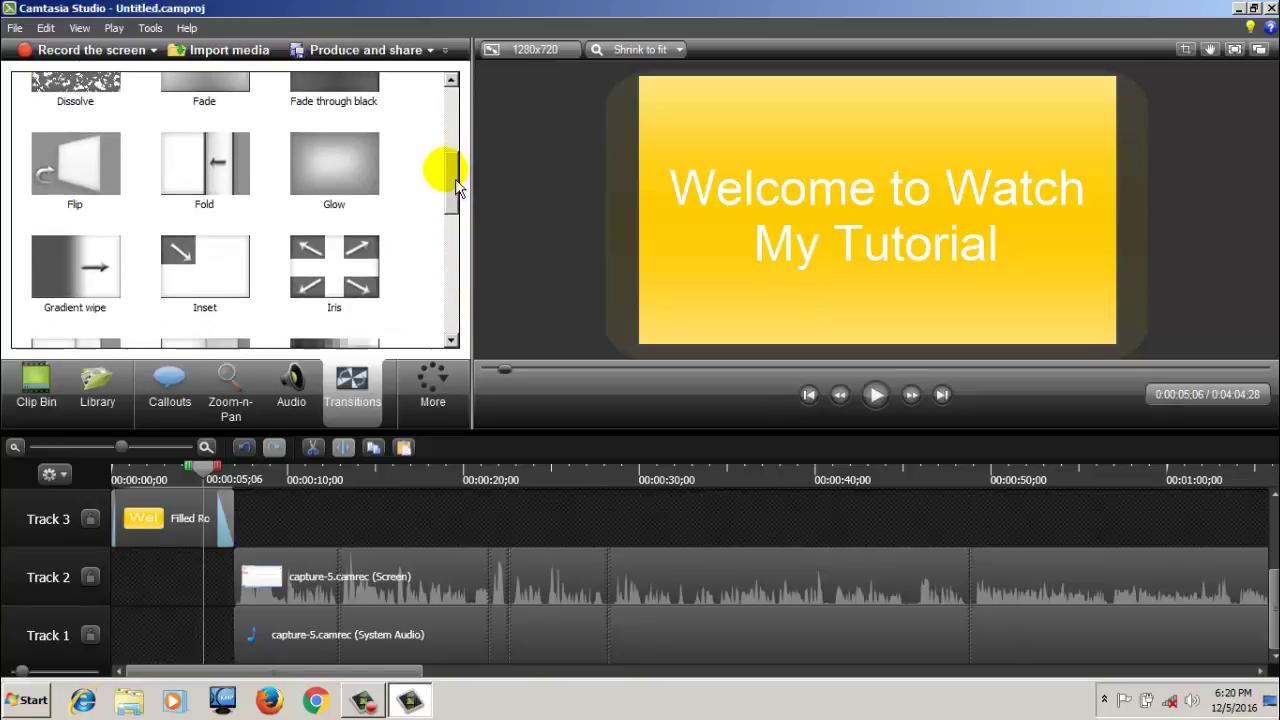
left_click_drag(455, 187, 452, 118)
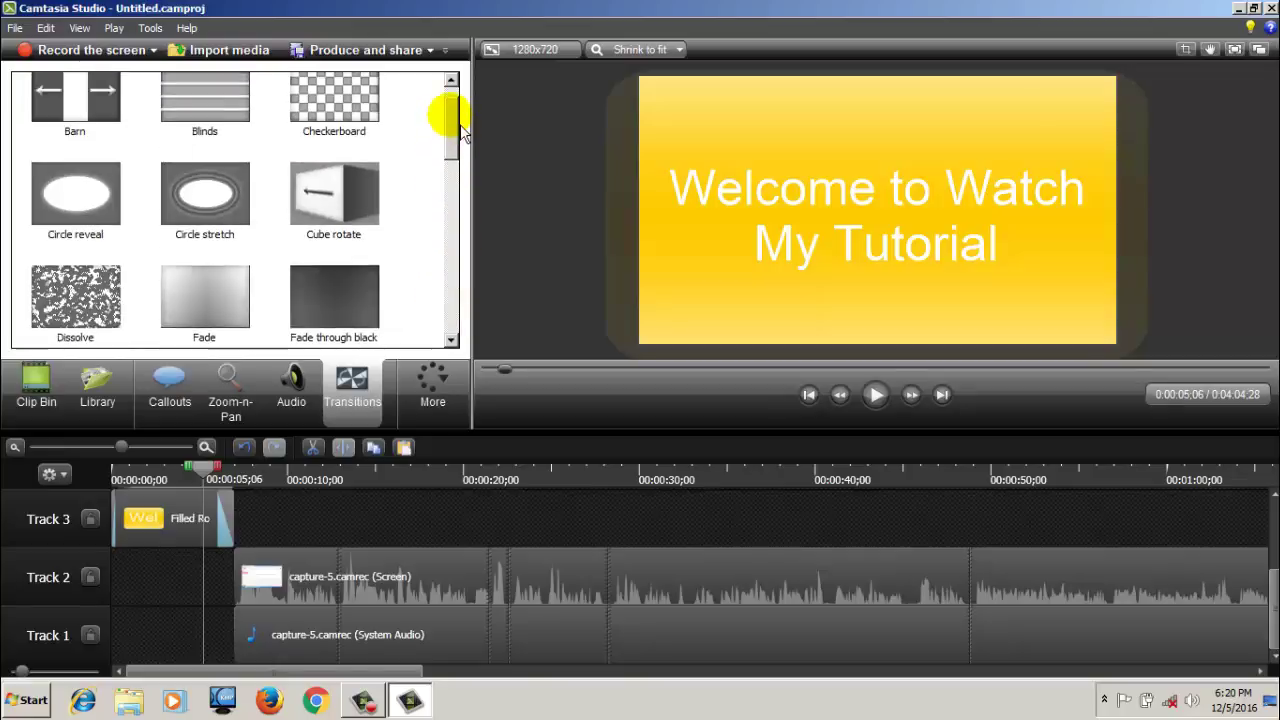
scroll(351, 105, "up", 1)
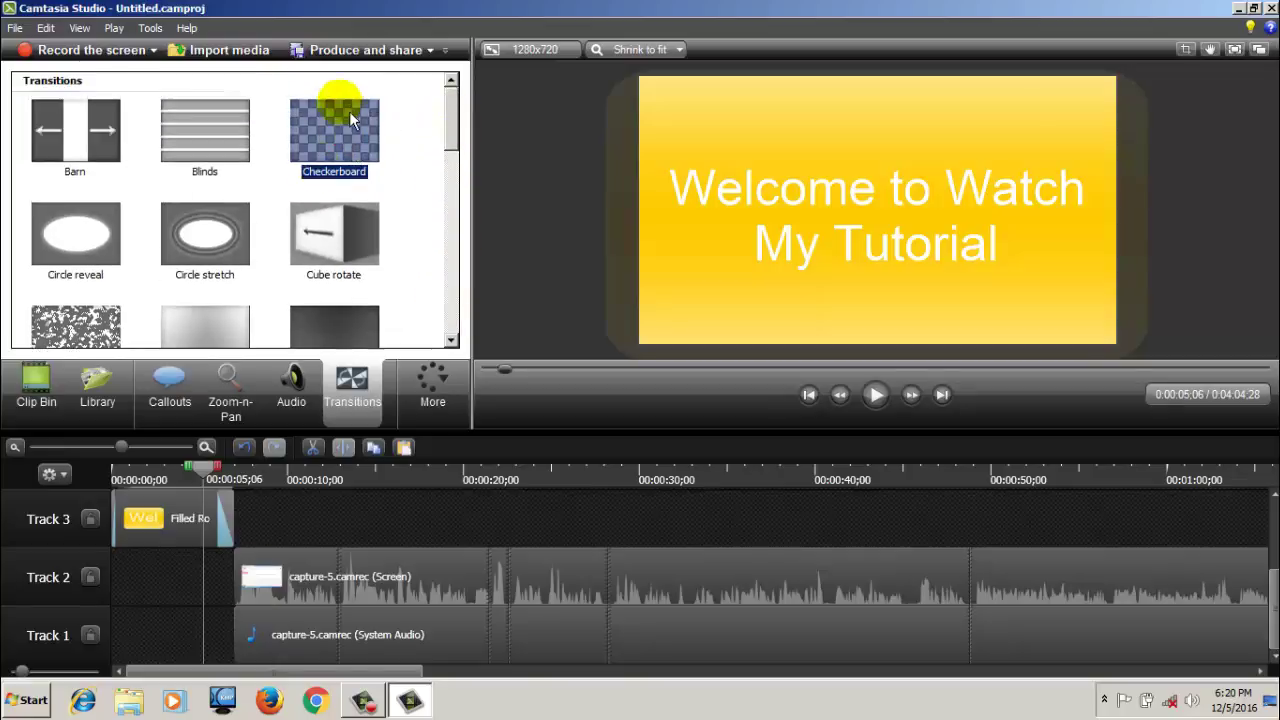
Move the welcome callout to Track 2 and its intro music to Track 1, directly ahead of the recording's screen and system audio clips
left_click_drag(349, 111, 248, 552)
left_click_drag(188, 524, 160, 695)
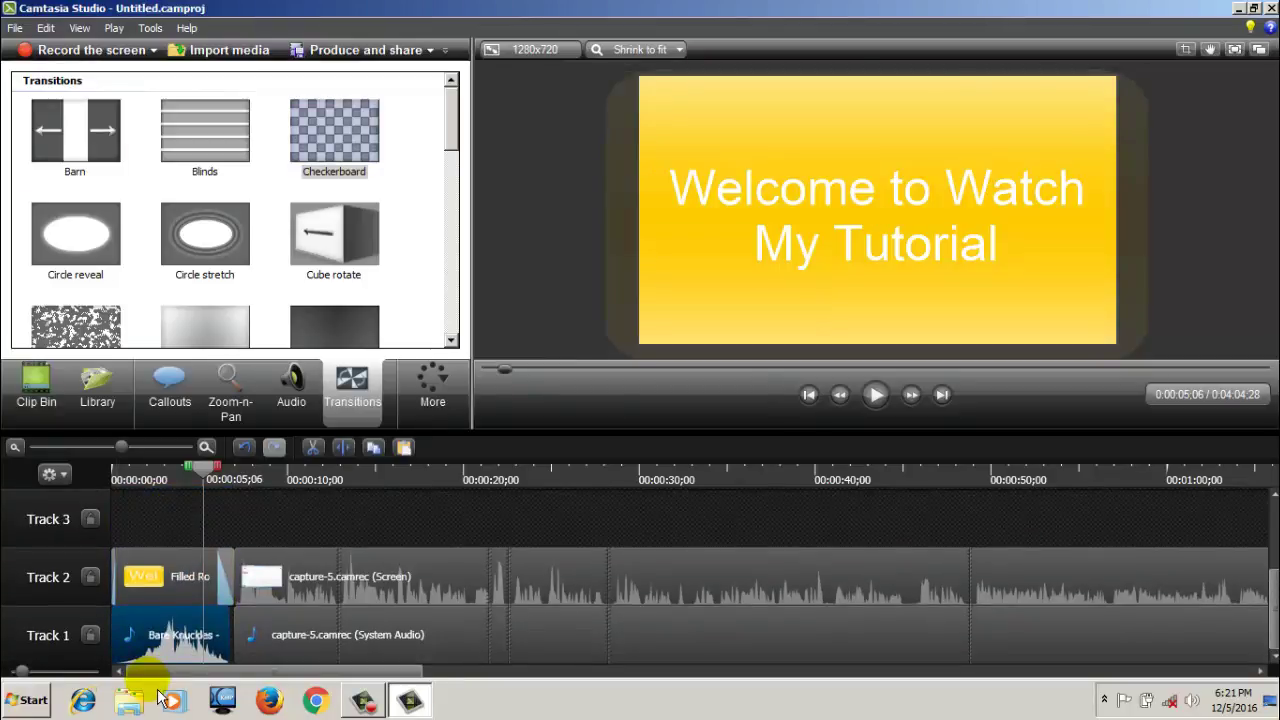
left_click(294, 652)
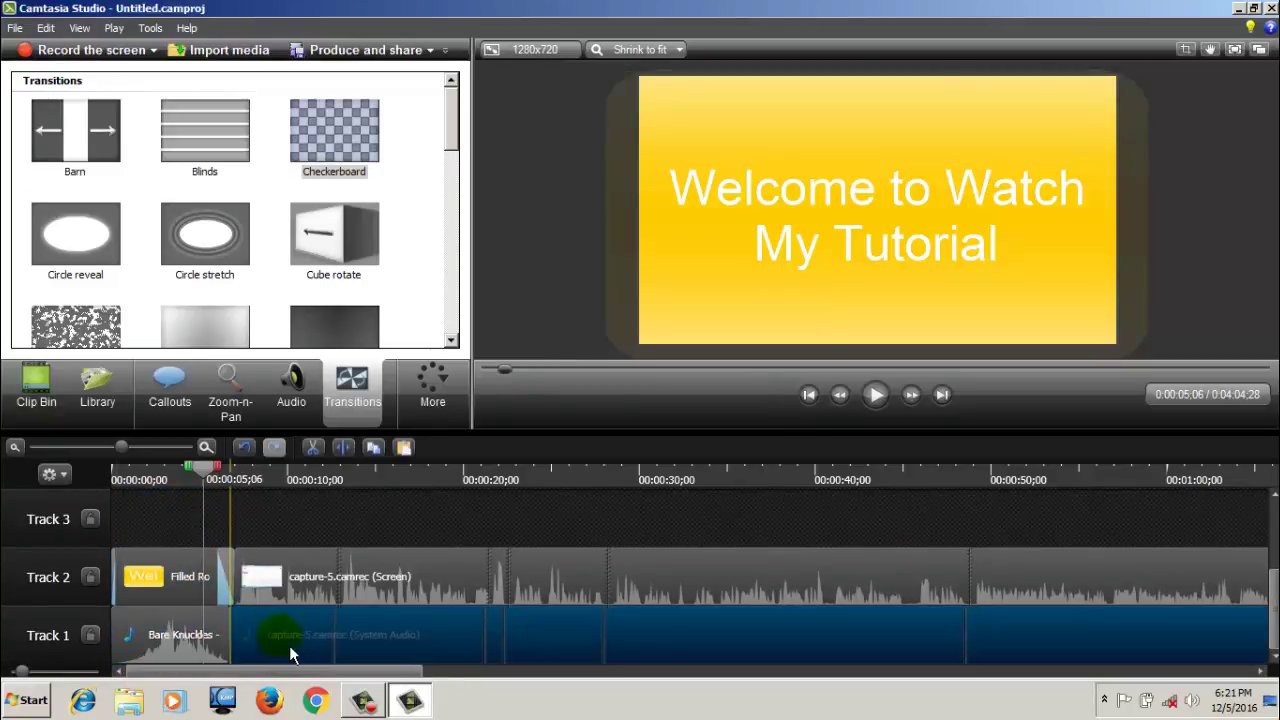
left_click_drag(258, 577, 240, 598)
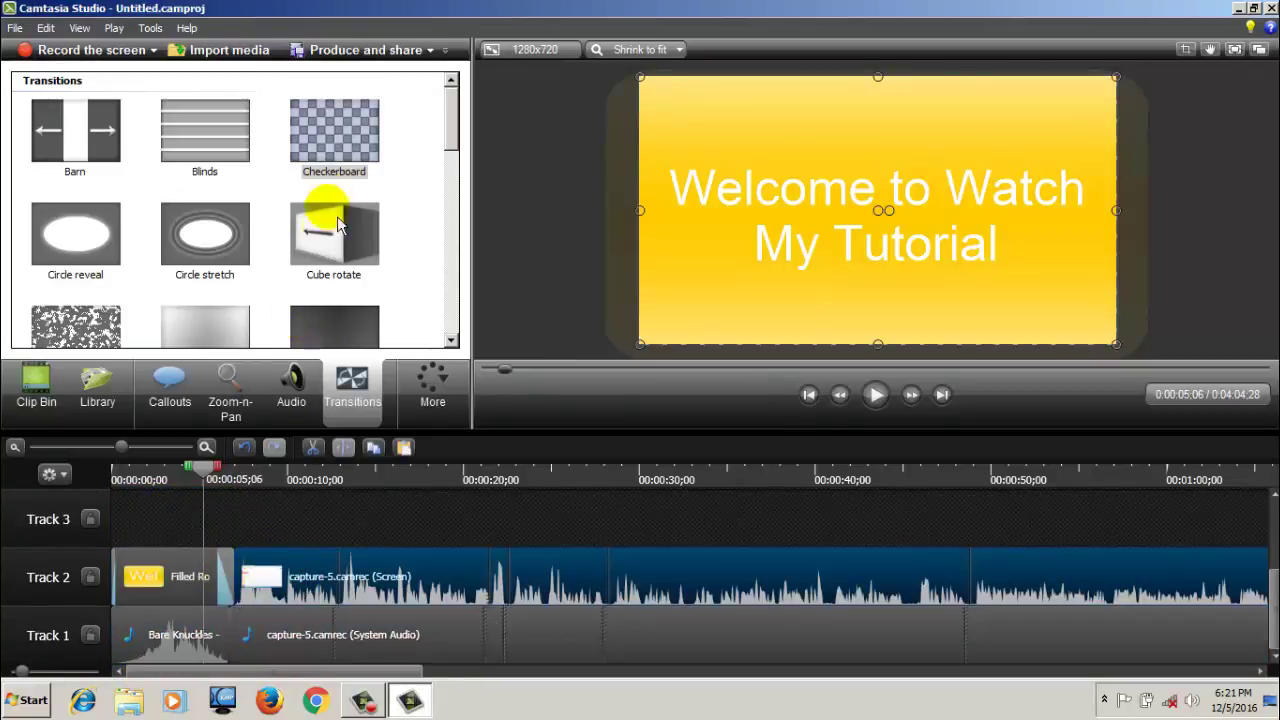
Add the Checkerboard transition to the start of the screen recording on Track 2 and play the opening to review it
left_click_drag(316, 127, 300, 303)
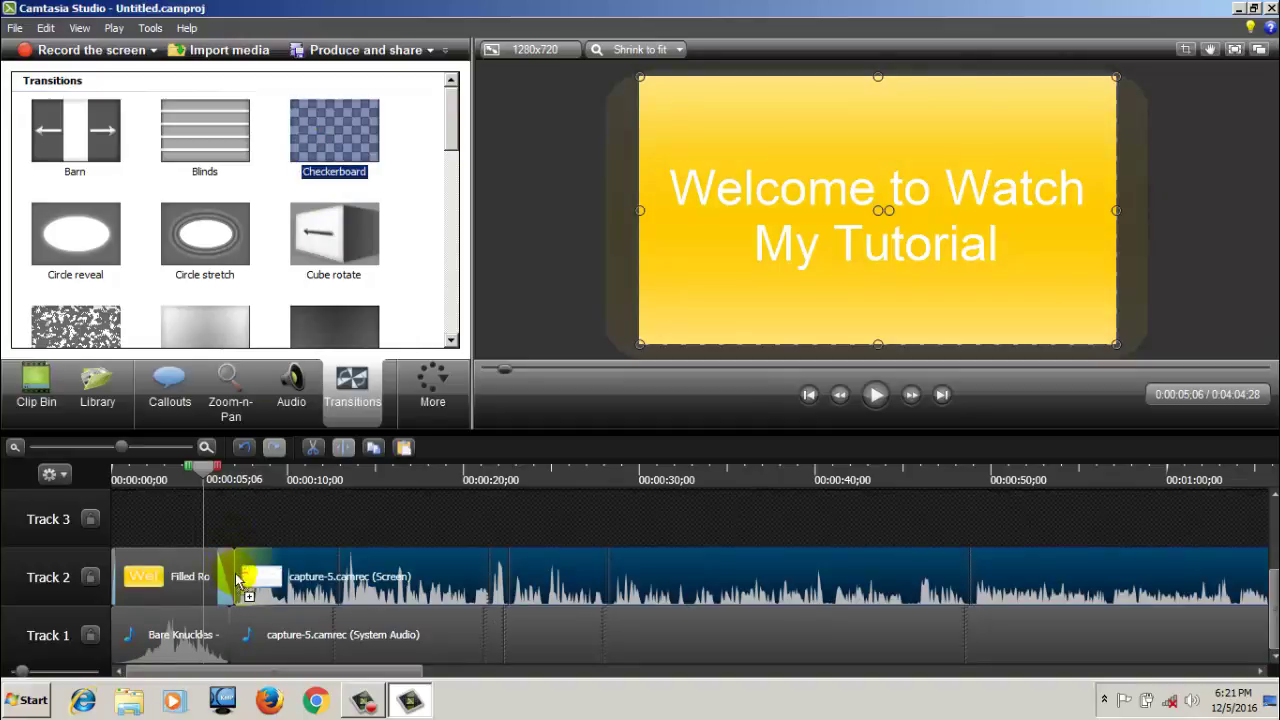
left_click_drag(241, 585, 254, 592)
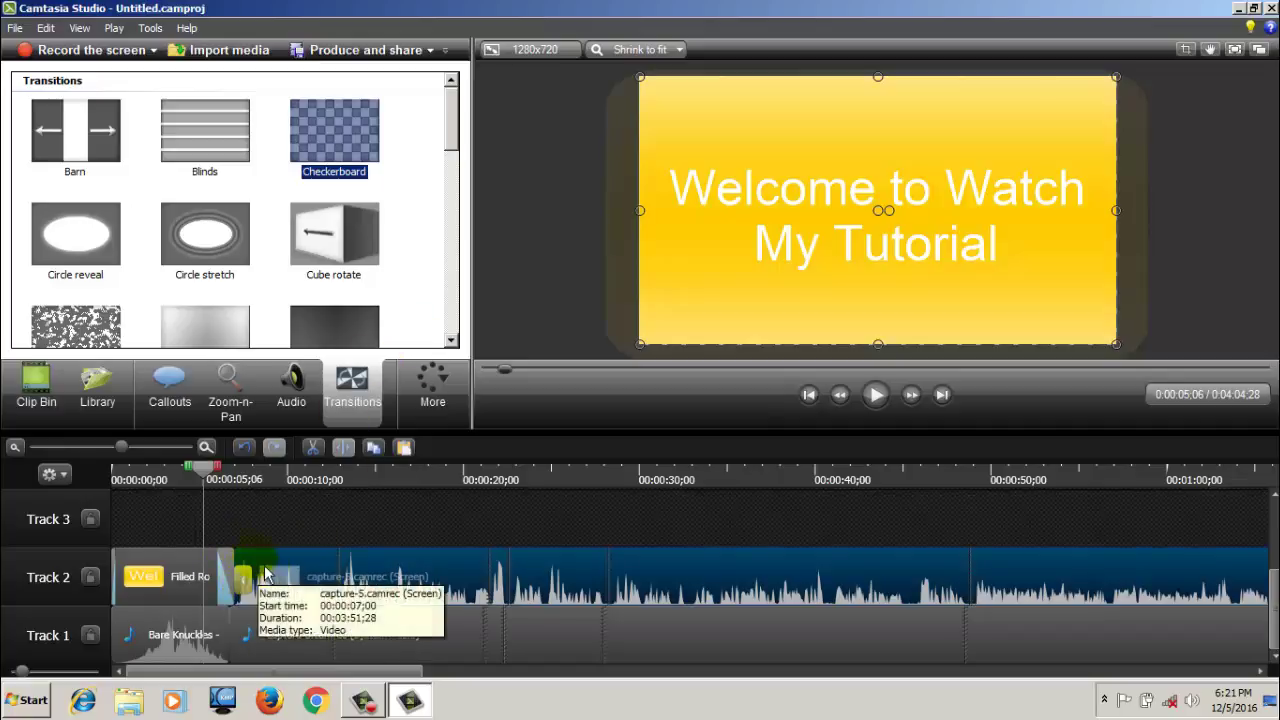
left_click(889, 403)
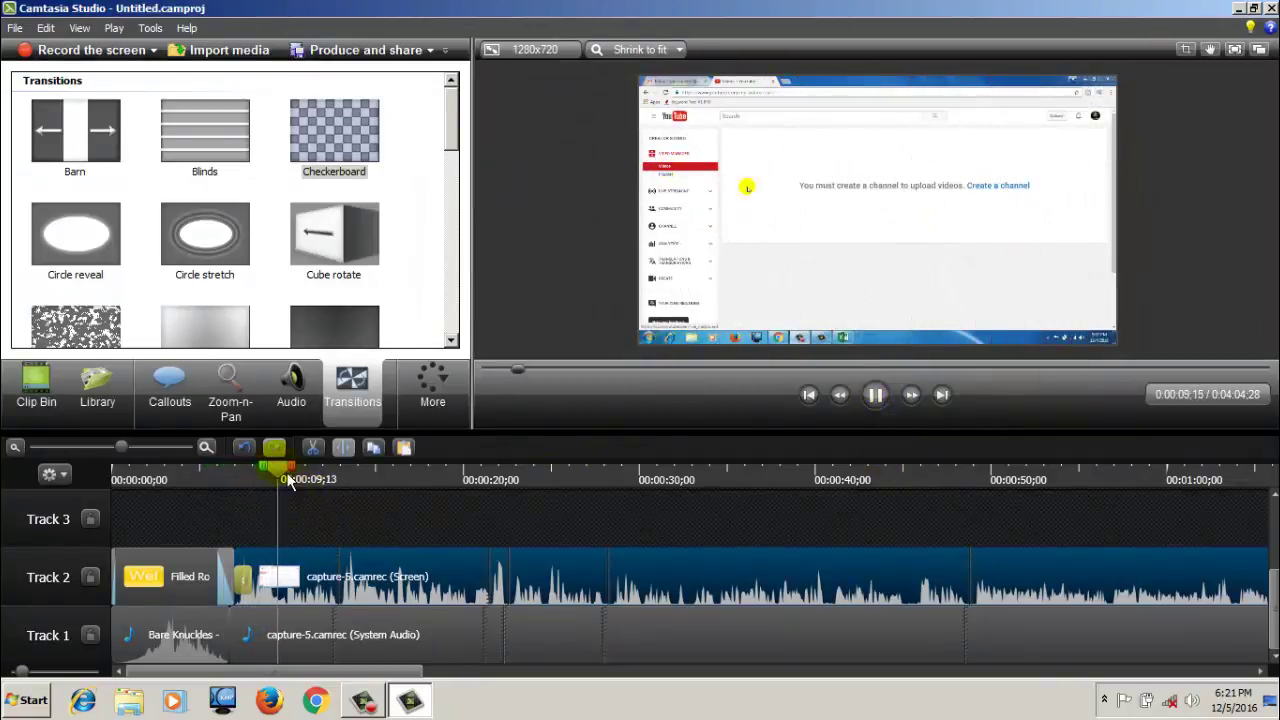
key("space")
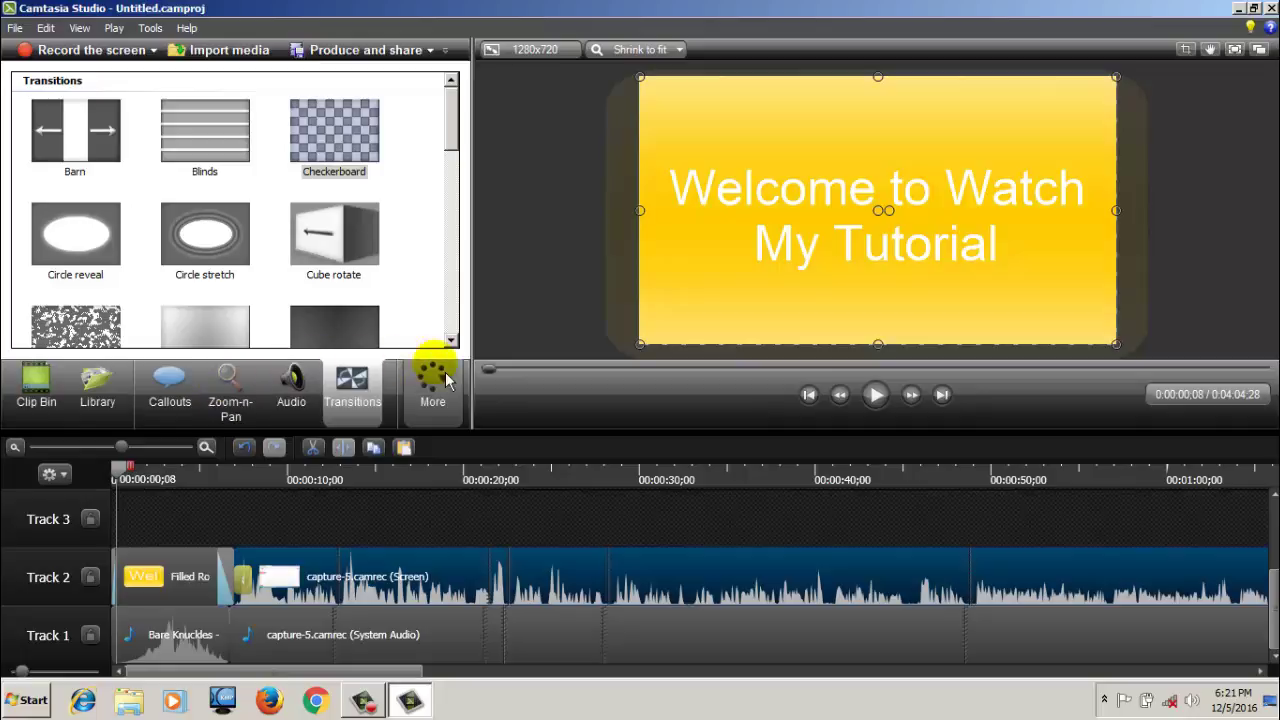
Cut the section from 0:00:45;01 to 0:00:45;25 out of the recording on the timeline
left_click(45, 402)
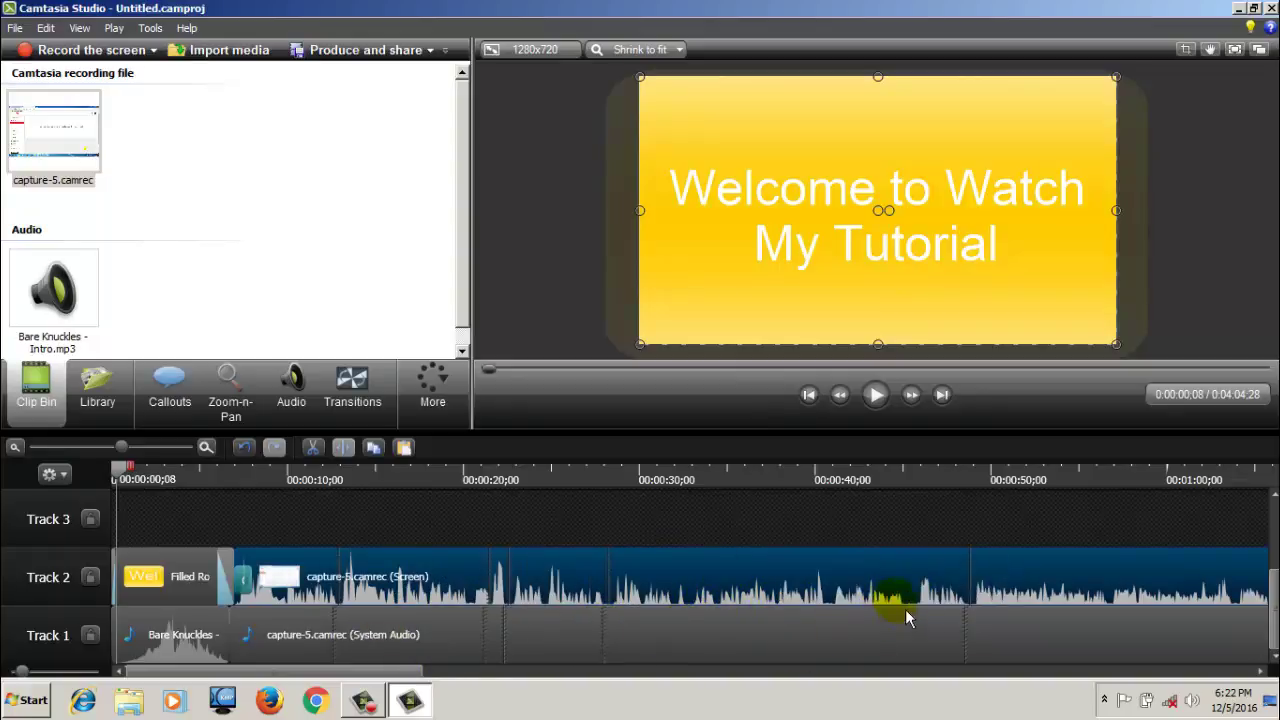
mouse_move(320, 672)
left_mouse_down()
mouse_move(585, 676)
mouse_move(838, 714)
mouse_move(871, 694)
mouse_move(914, 706)
mouse_move(929, 663)
mouse_move(329, 694)
left_mouse_up()
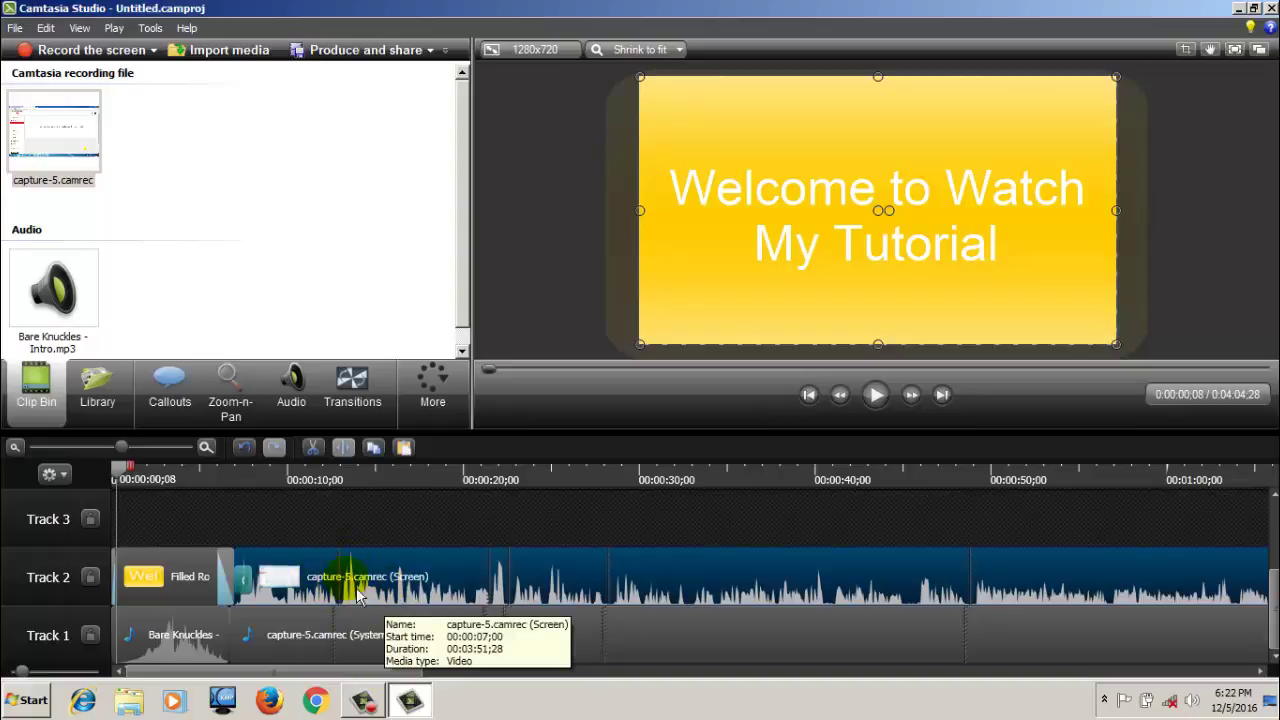
left_click(472, 652)
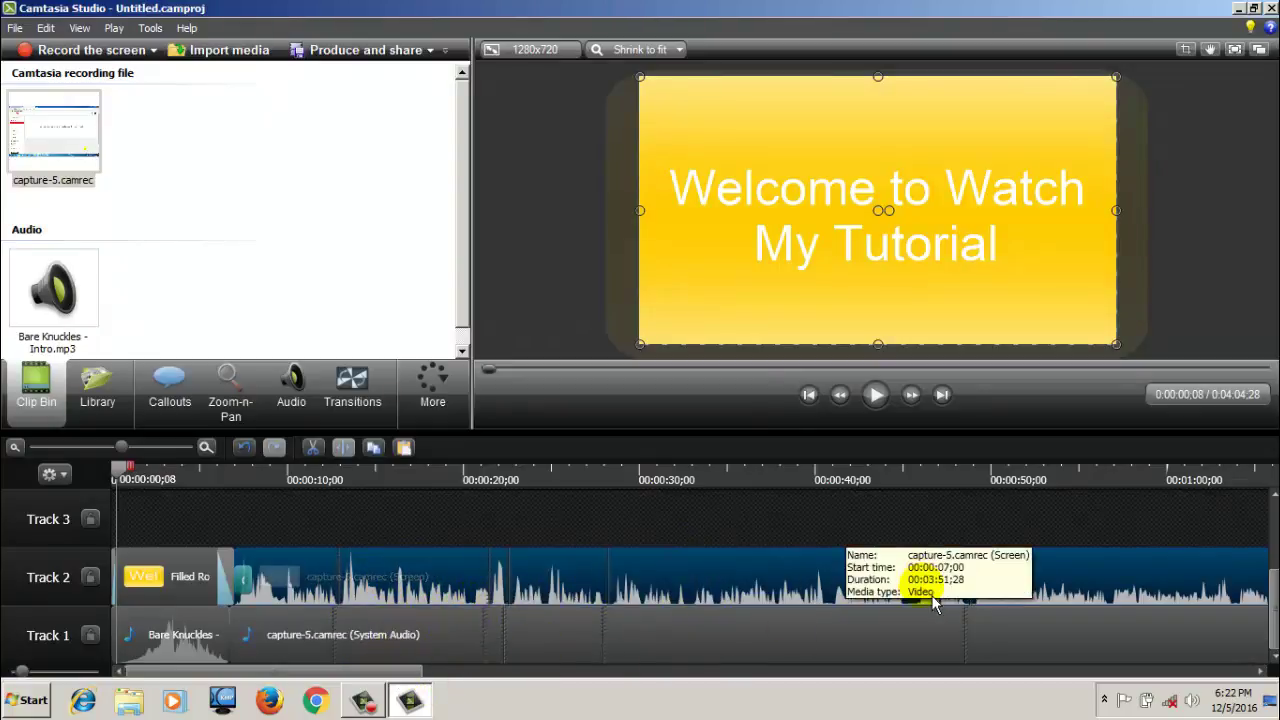
left_click_drag(388, 678, 600, 686)
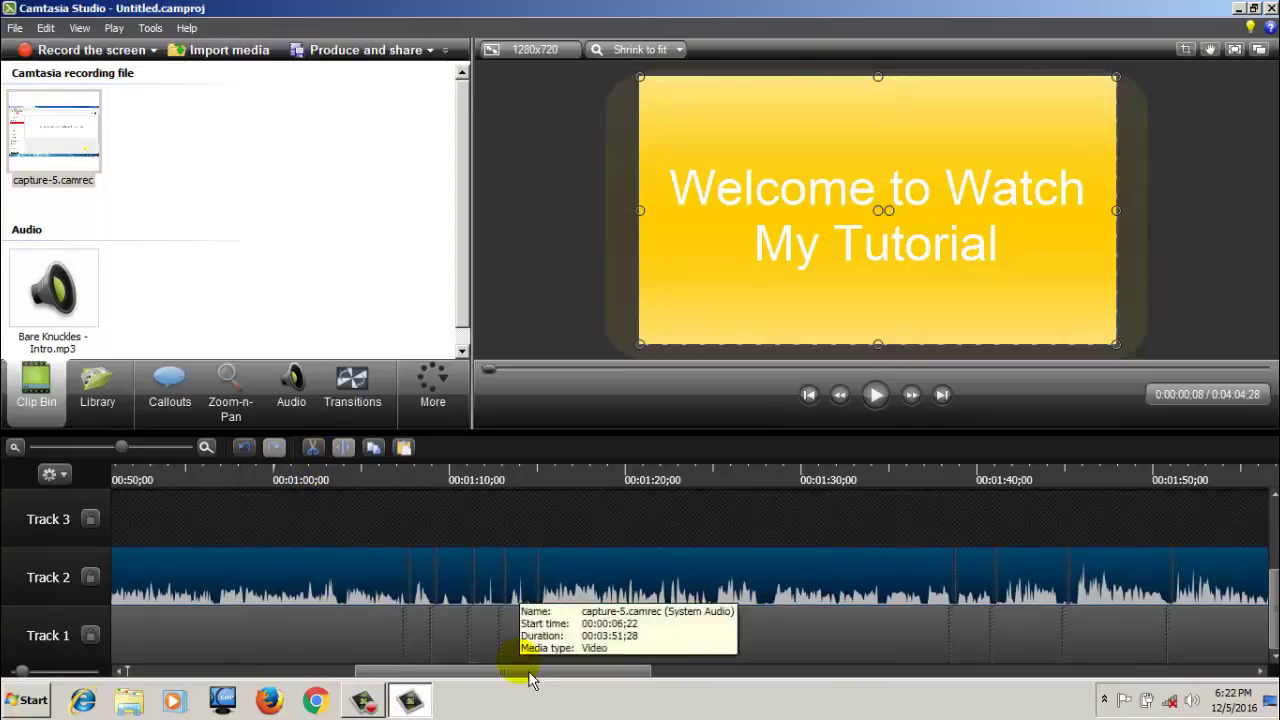
left_click_drag(480, 673, 140, 674)
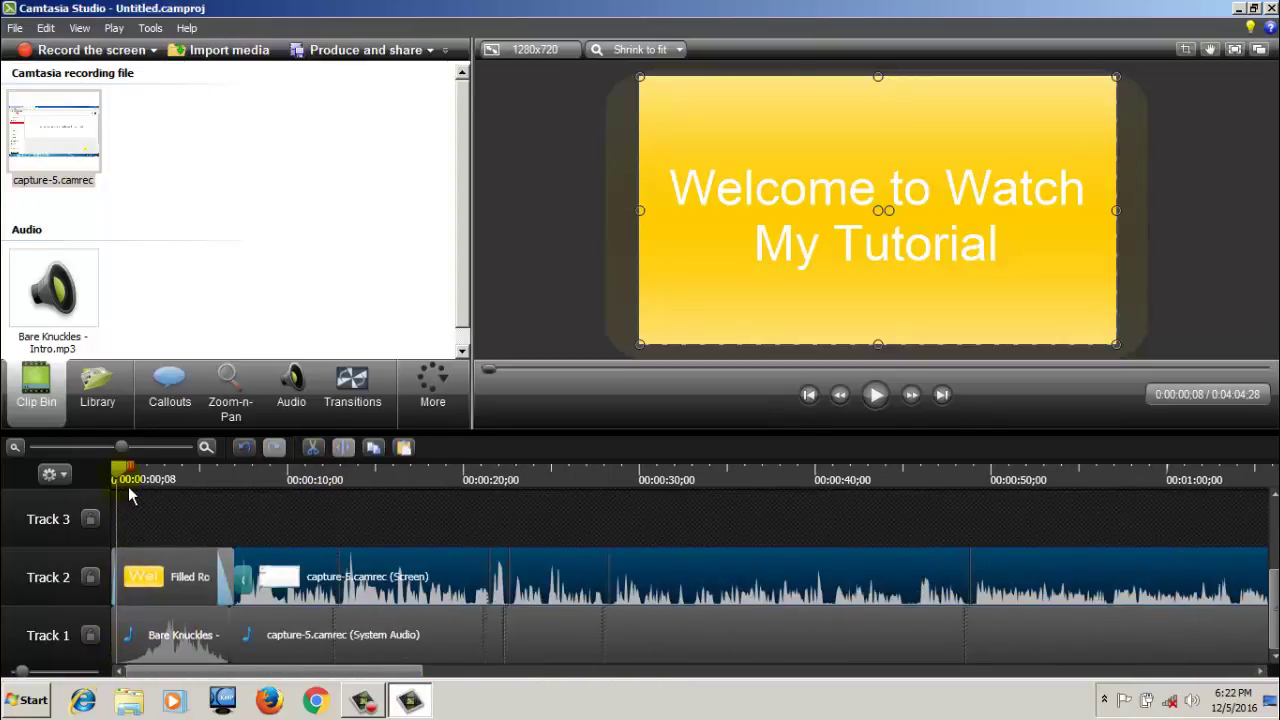
left_click_drag(128, 483, 916, 551)
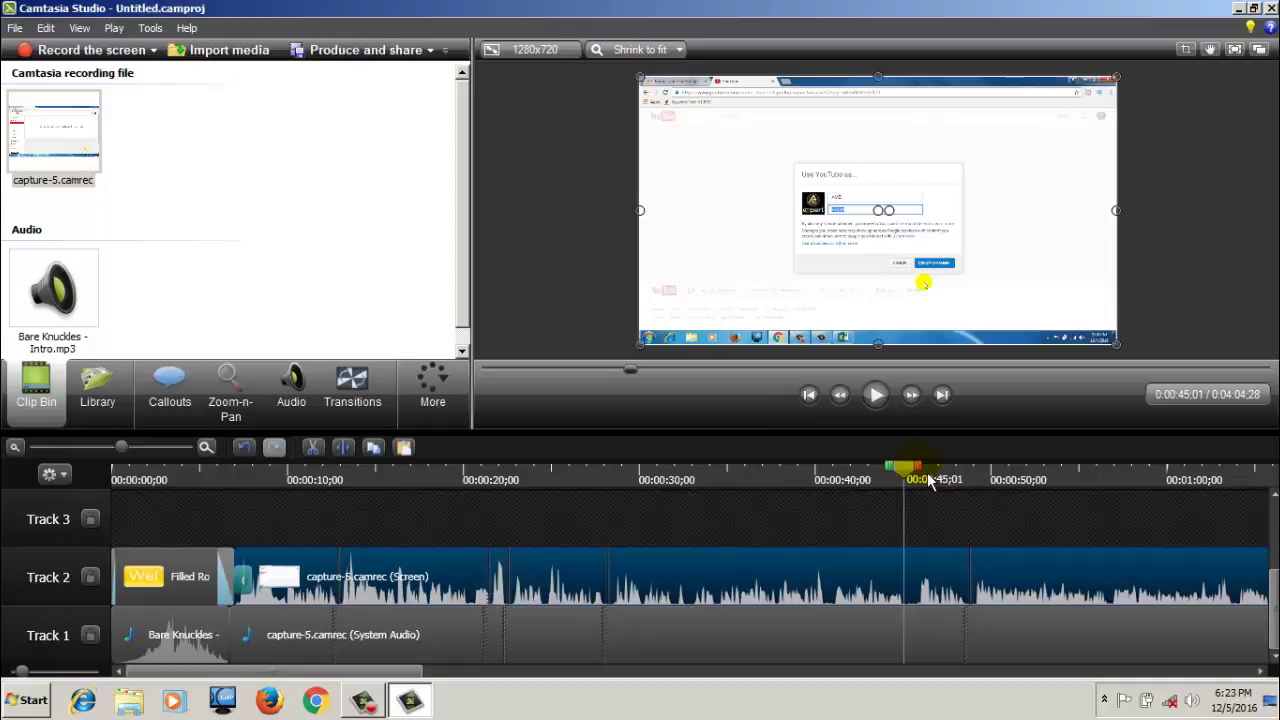
left_click_drag(928, 481, 941, 475)
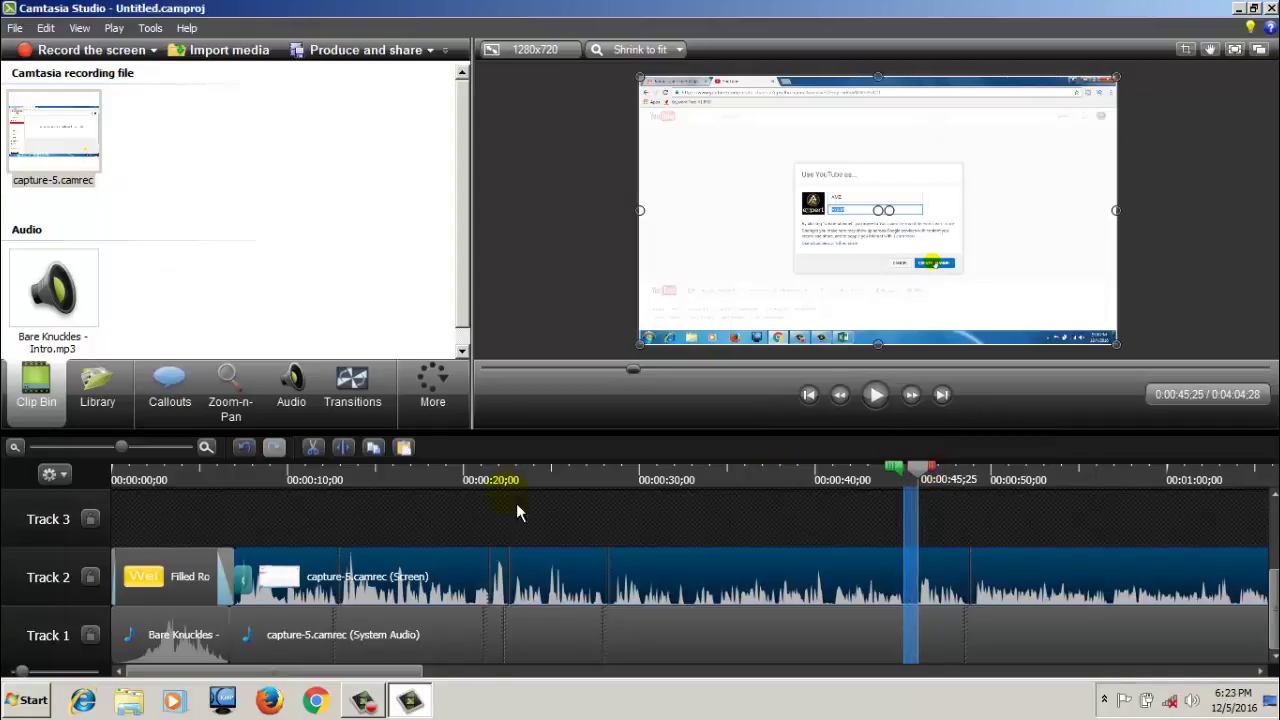
left_click(325, 455)
left_click(755, 582)
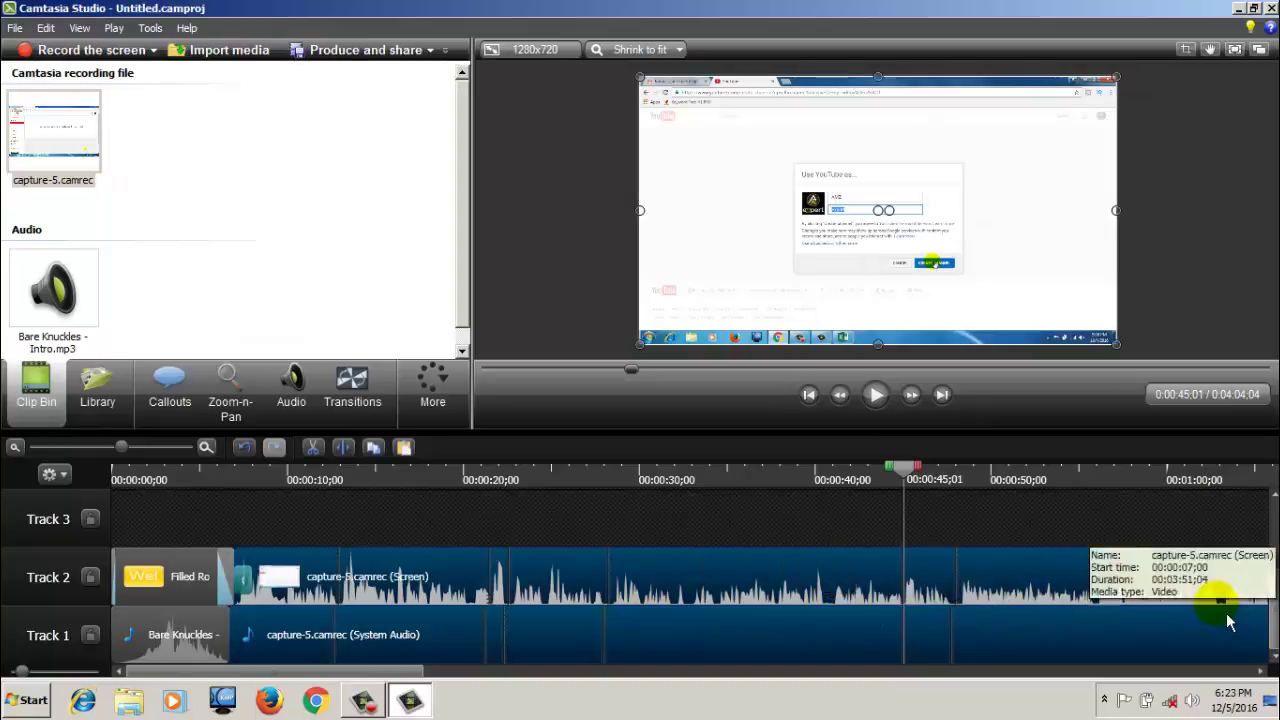
Move the closing music to Track 1 and the closing callout to Track 2 after the recording, extending the music to the callout's end
left_click_drag(390, 680, 275, 680)
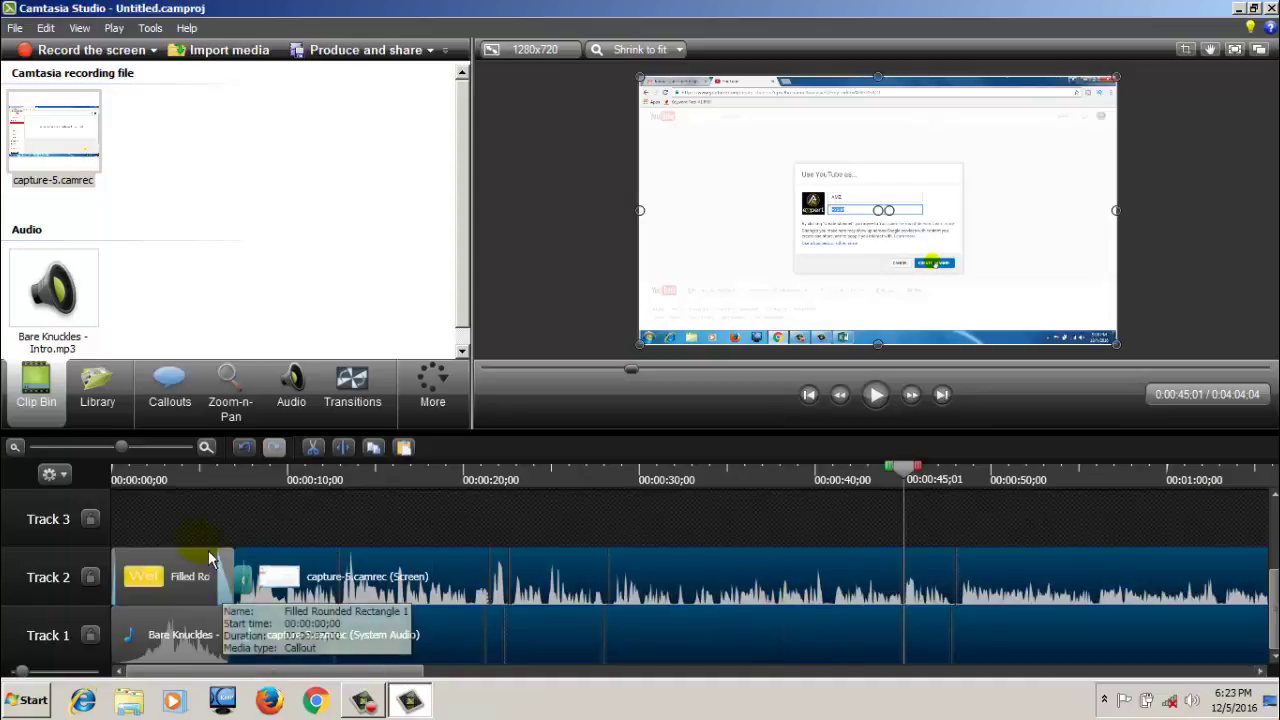
left_click(185, 578)
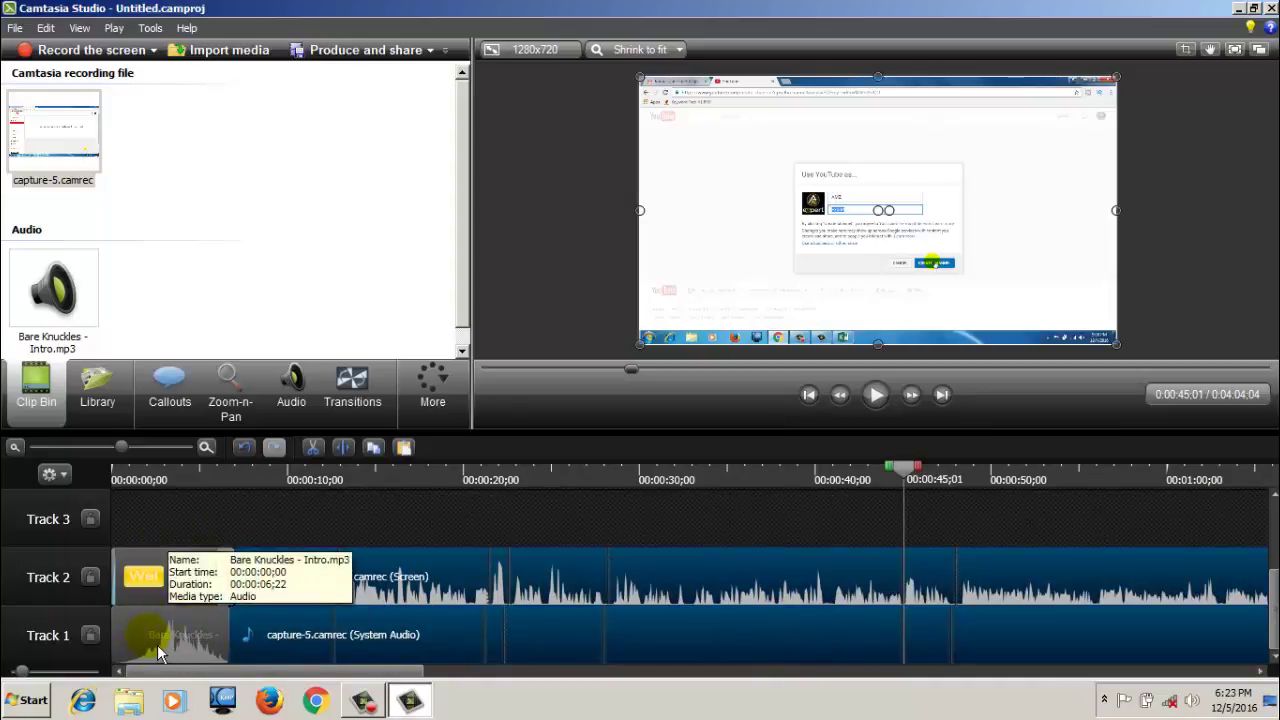
left_click_drag(408, 674, 1250, 690)
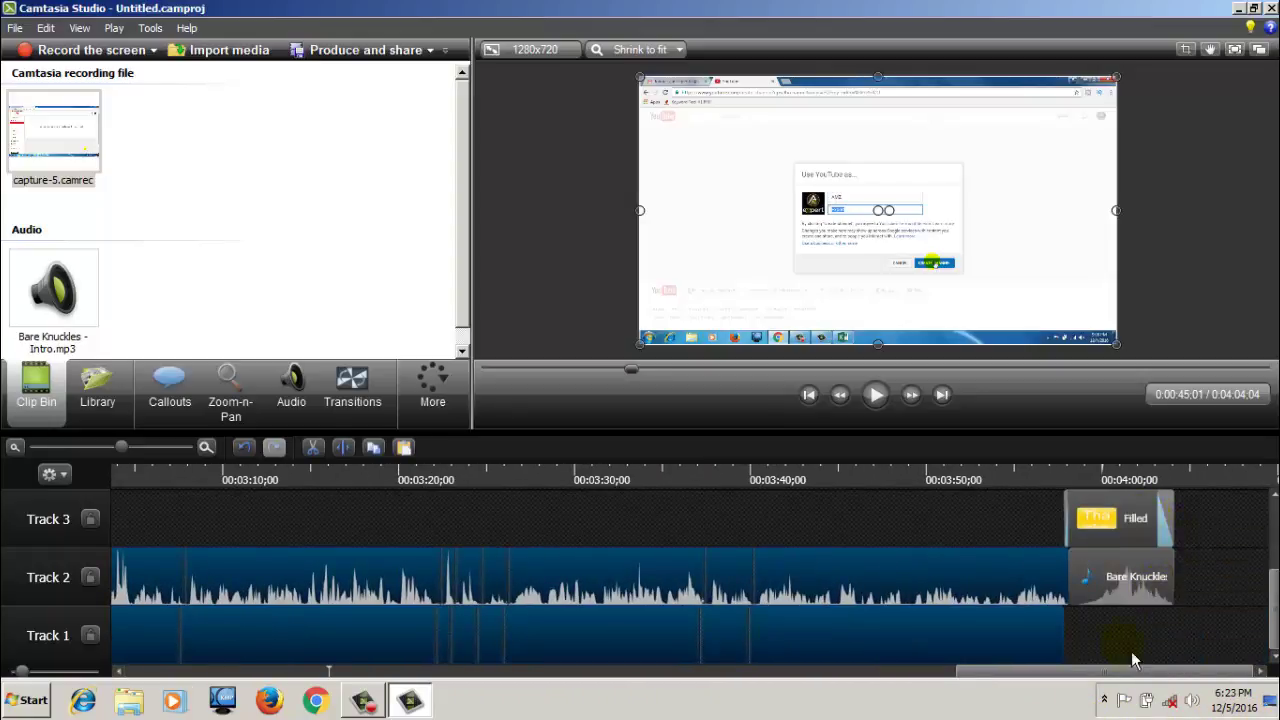
left_click_drag(1126, 589, 1112, 652)
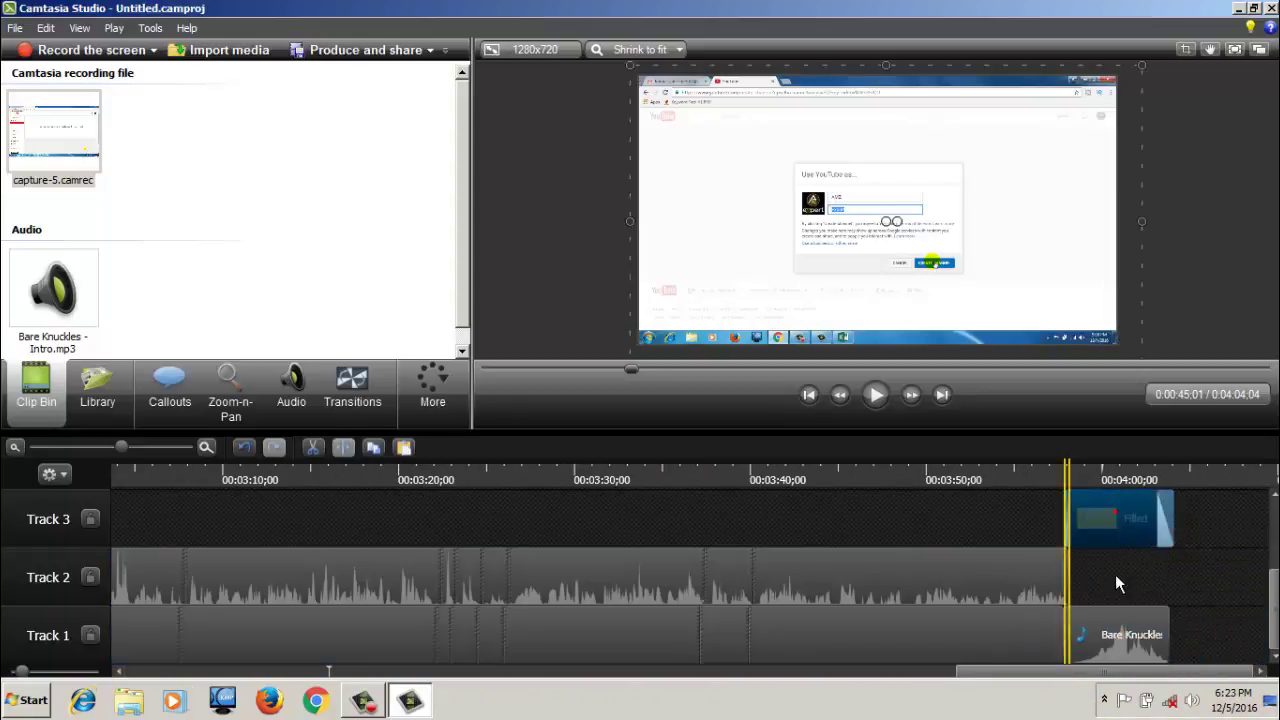
left_click_drag(1136, 600, 1183, 645)
Apply a fade out to the closing music clip on Track 1
left_click(1080, 658)
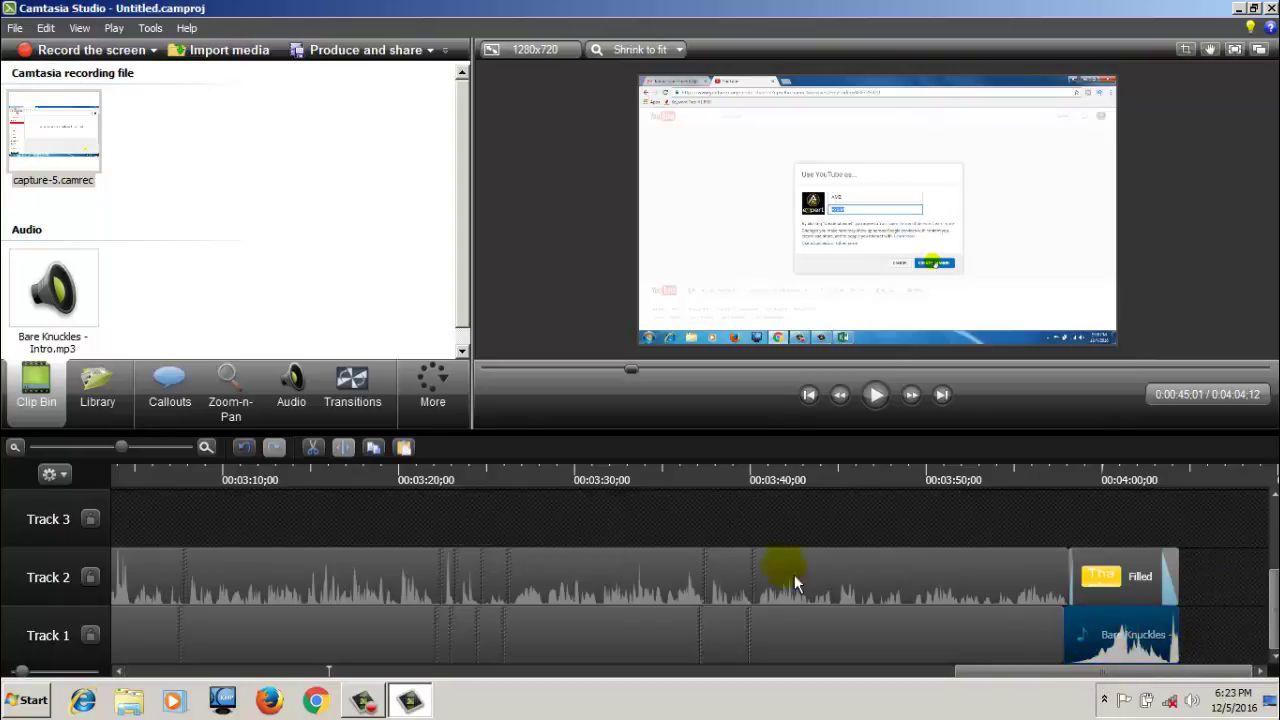
left_click(291, 388)
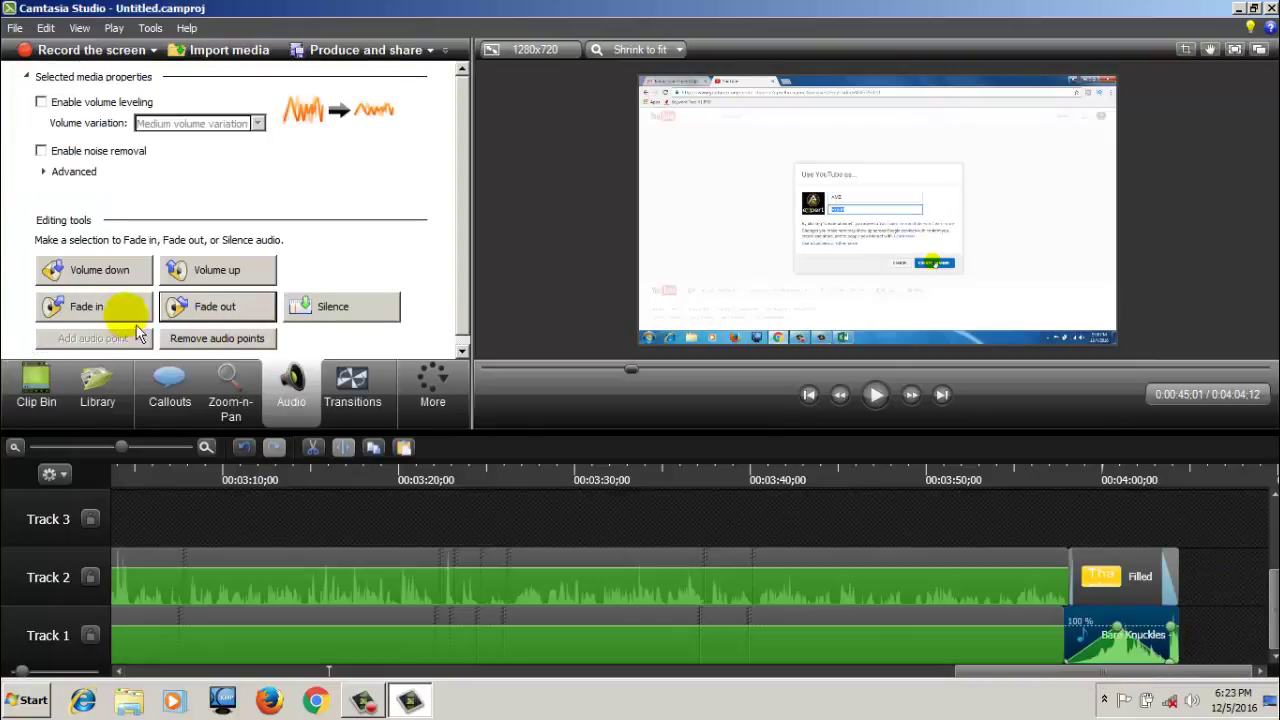
left_click(180, 304)
Return to the start of the timeline, select the screen recording on Track 2 and show its audio editing options
left_click_drag(1040, 673, 166, 686)
left_click(172, 640)
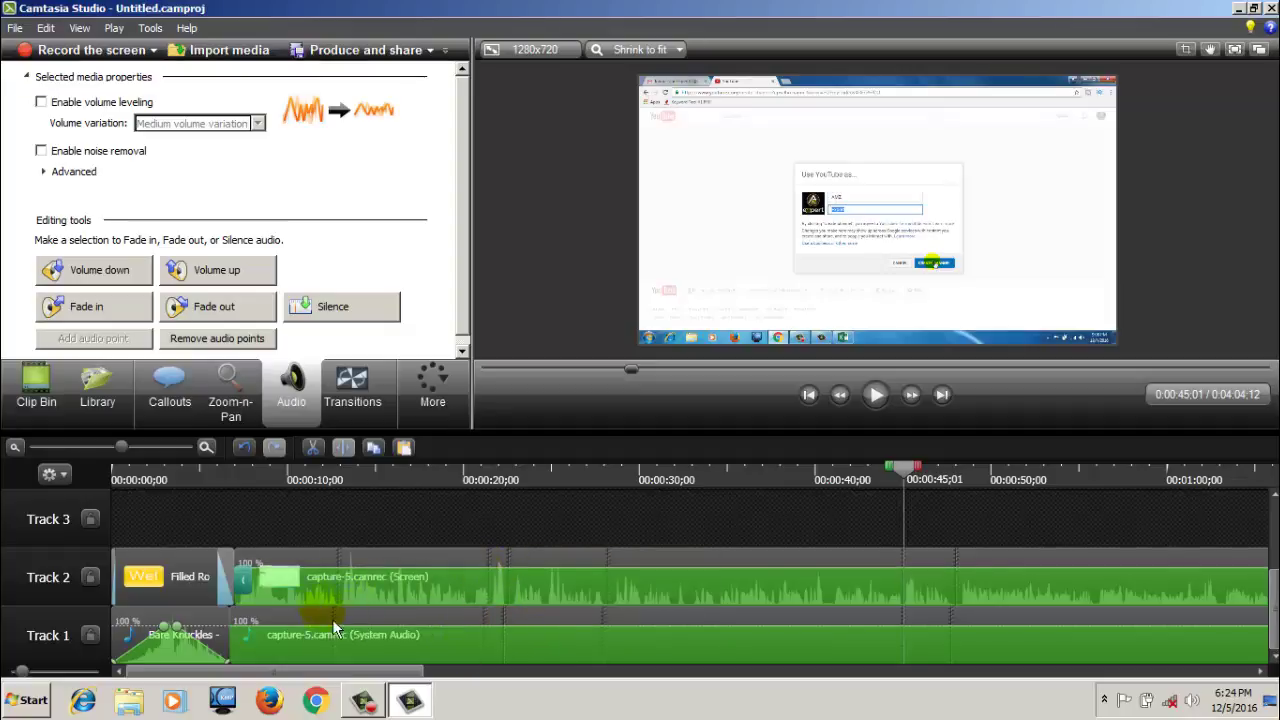
left_click(467, 544)
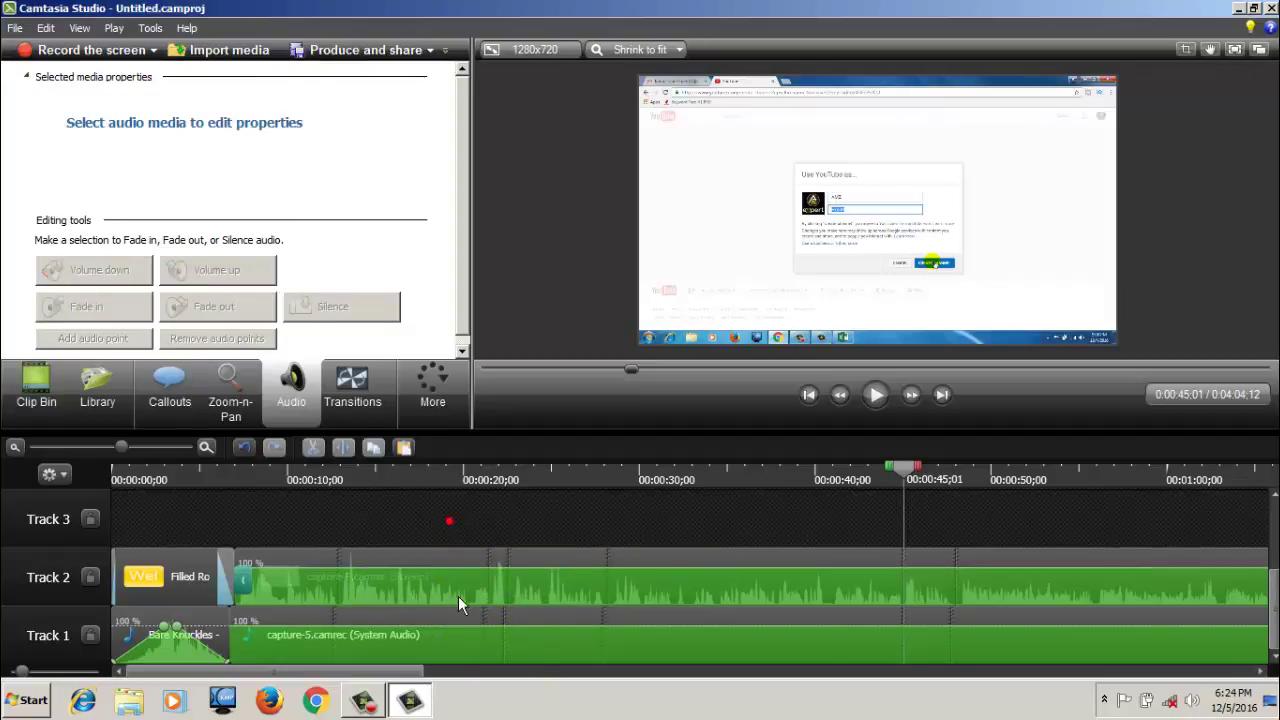
left_click(301, 399)
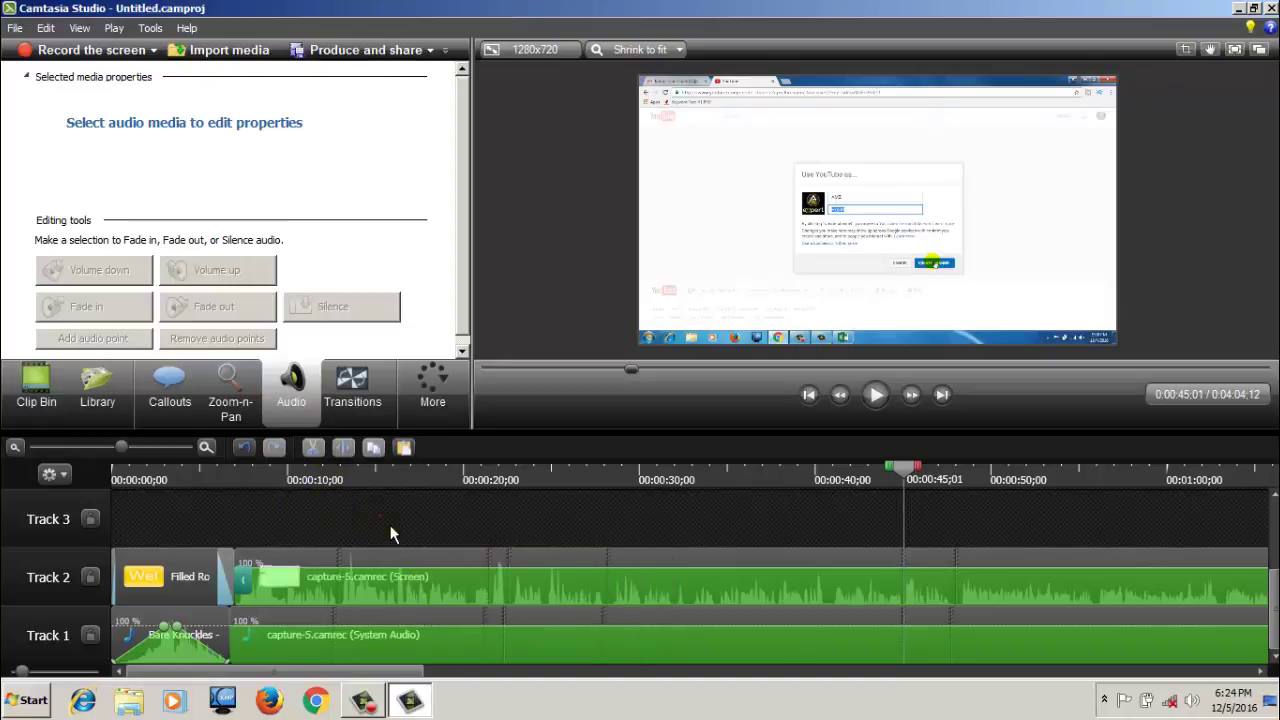
left_click(380, 580)
left_click(45, 395)
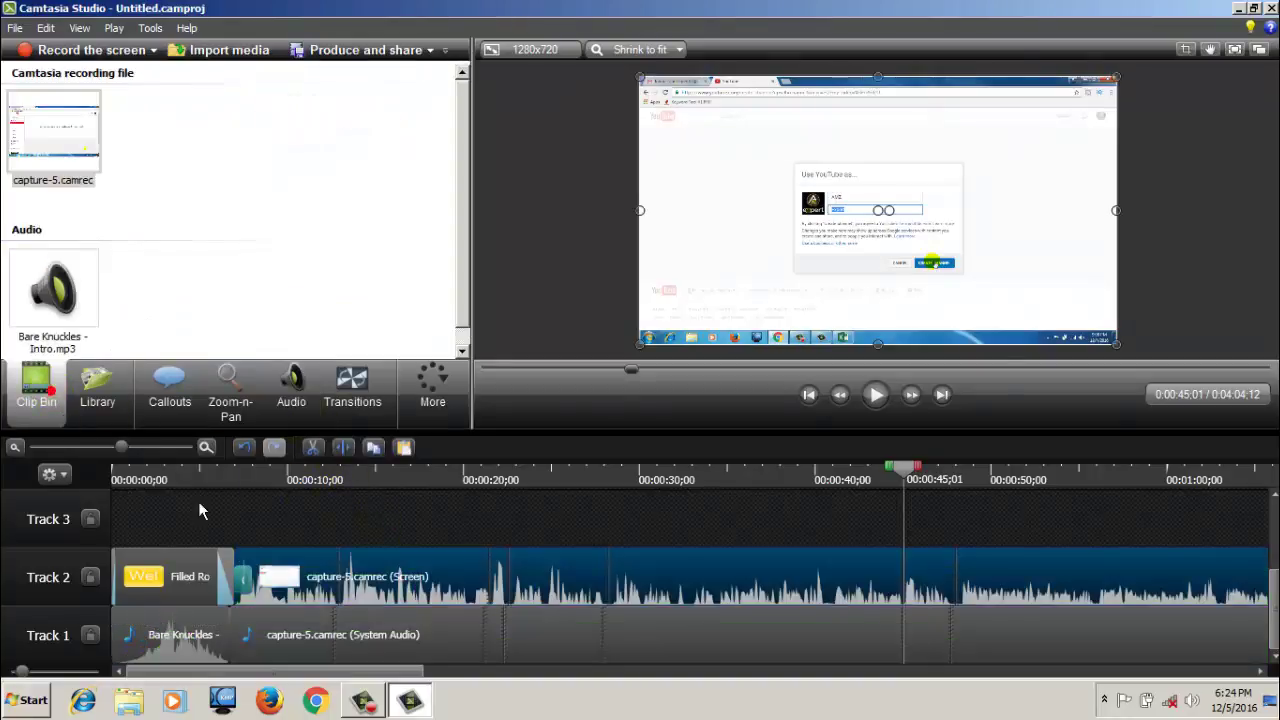
left_click(443, 575)
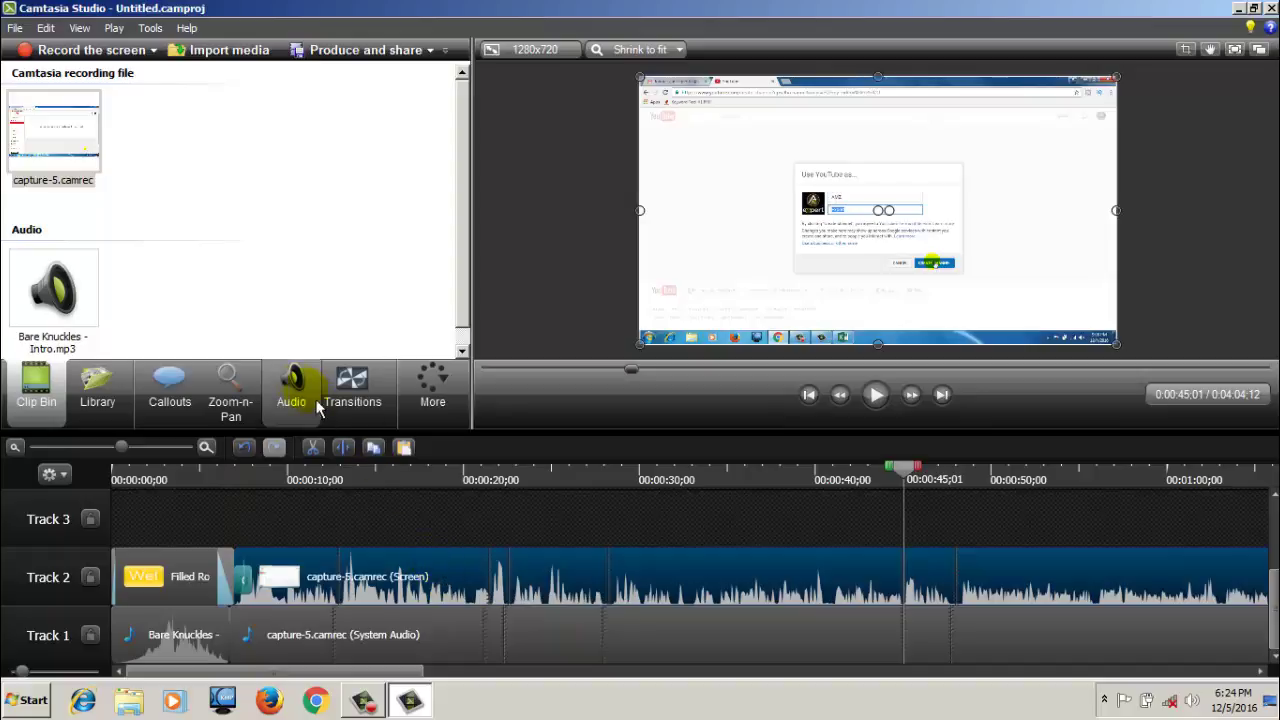
left_click(309, 401)
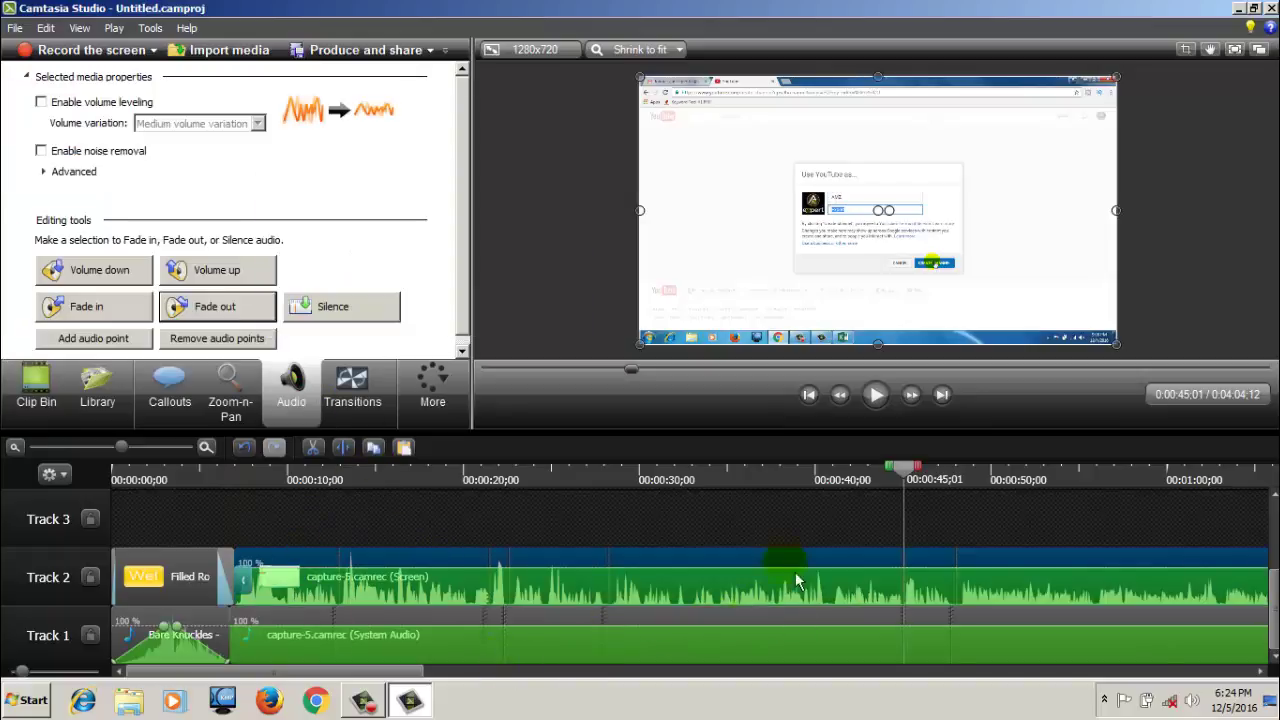
Raise the screen recording's audio level slightly on Track 2 and lower the system audio on Track 1 to silence
left_click(686, 568)
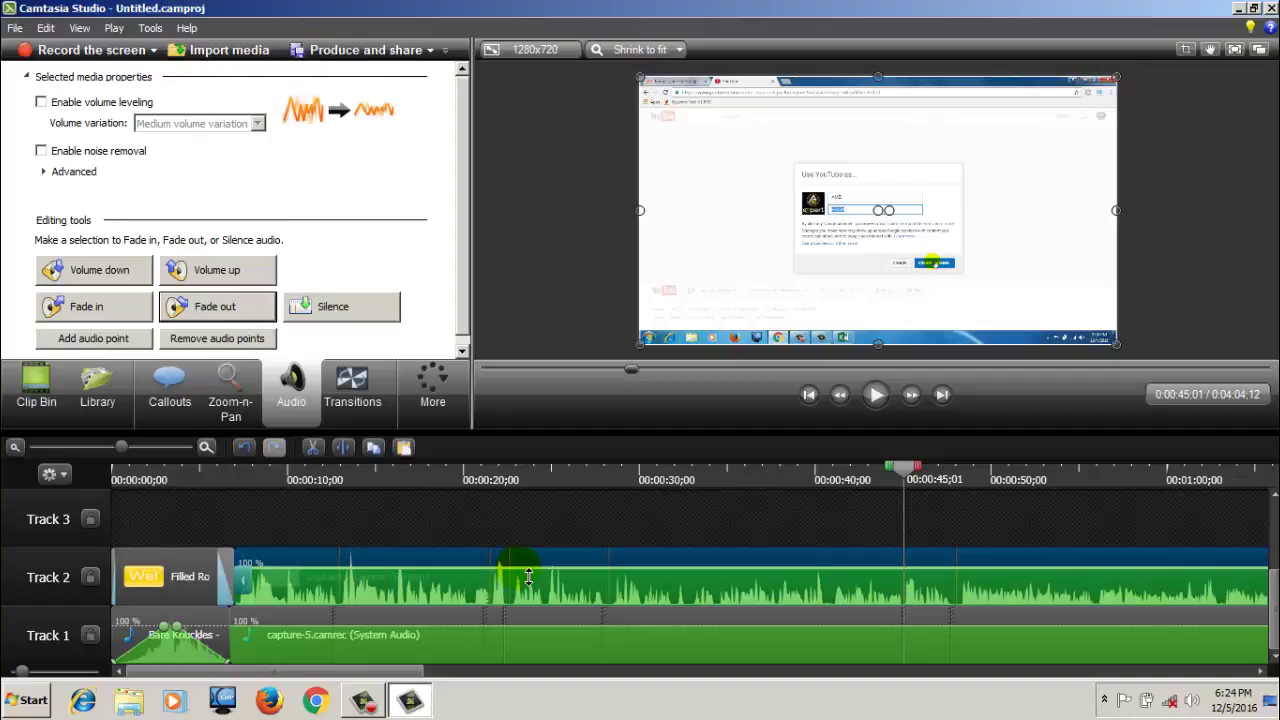
mouse_move(529, 577)
left_mouse_down()
mouse_move(523, 557)
mouse_move(534, 558)
mouse_move(514, 562)
mouse_move(534, 603)
mouse_move(530, 568)
left_mouse_up()
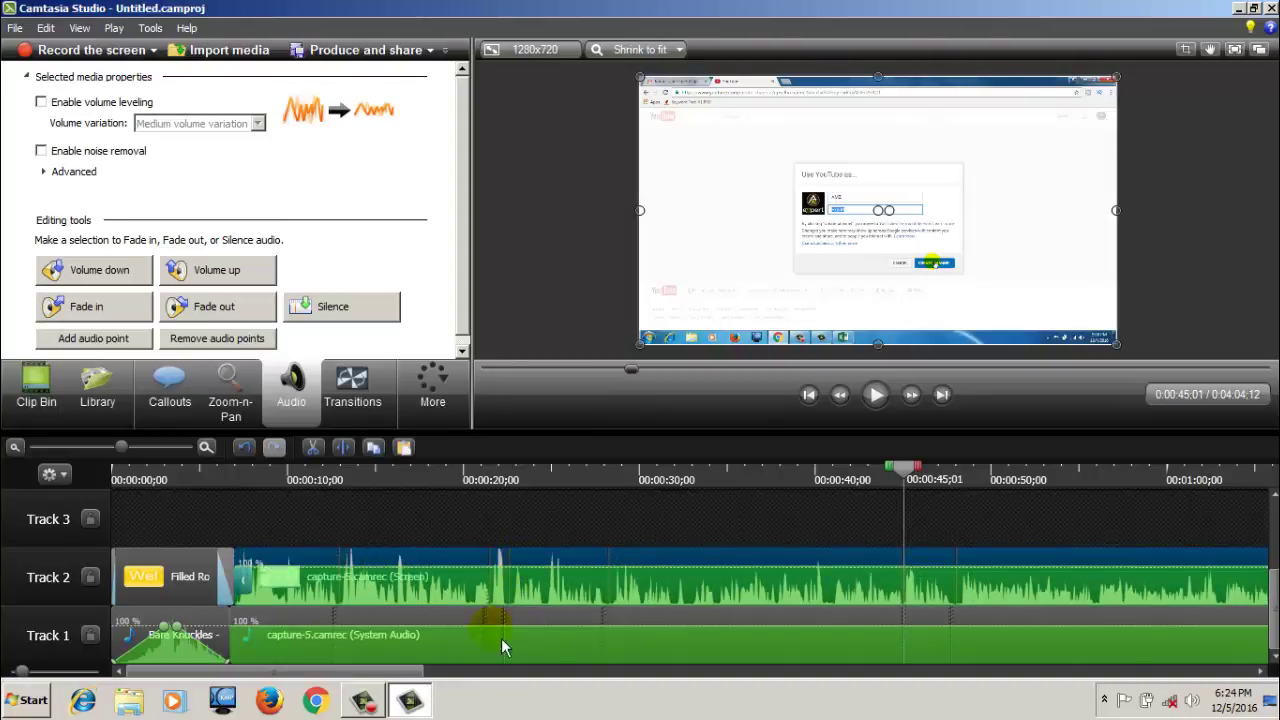
left_click(429, 652)
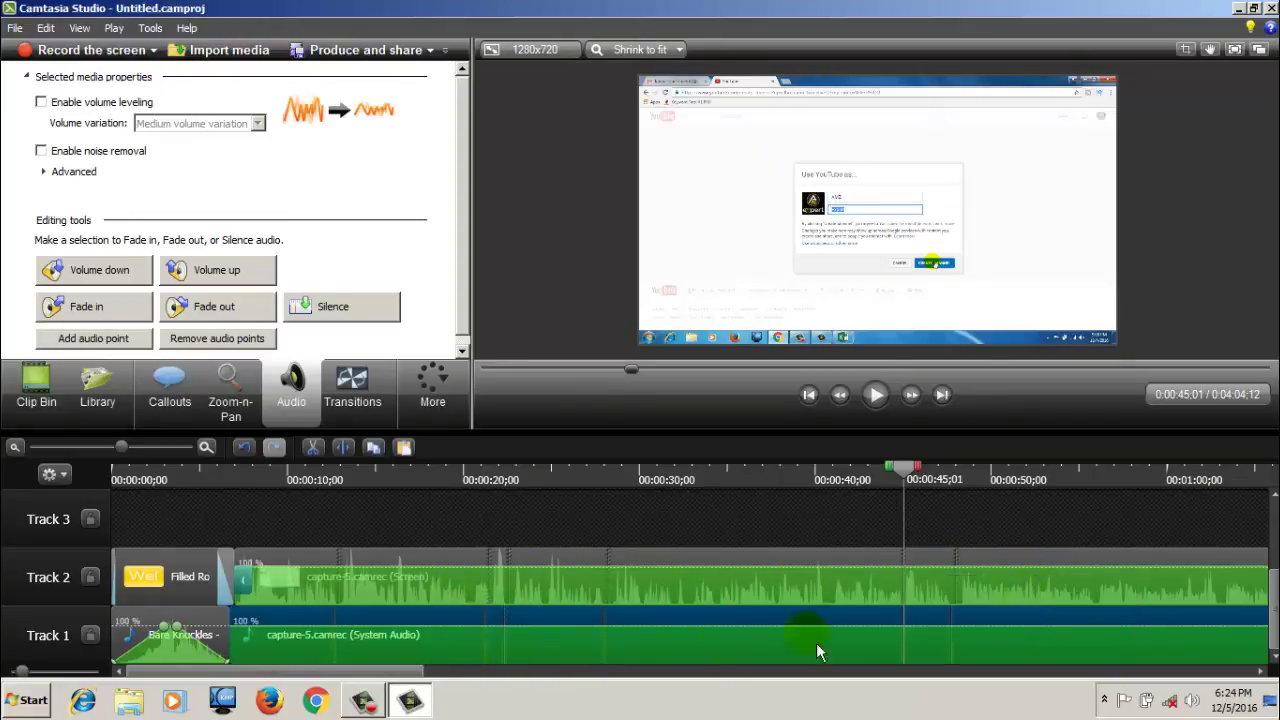
left_click(590, 655)
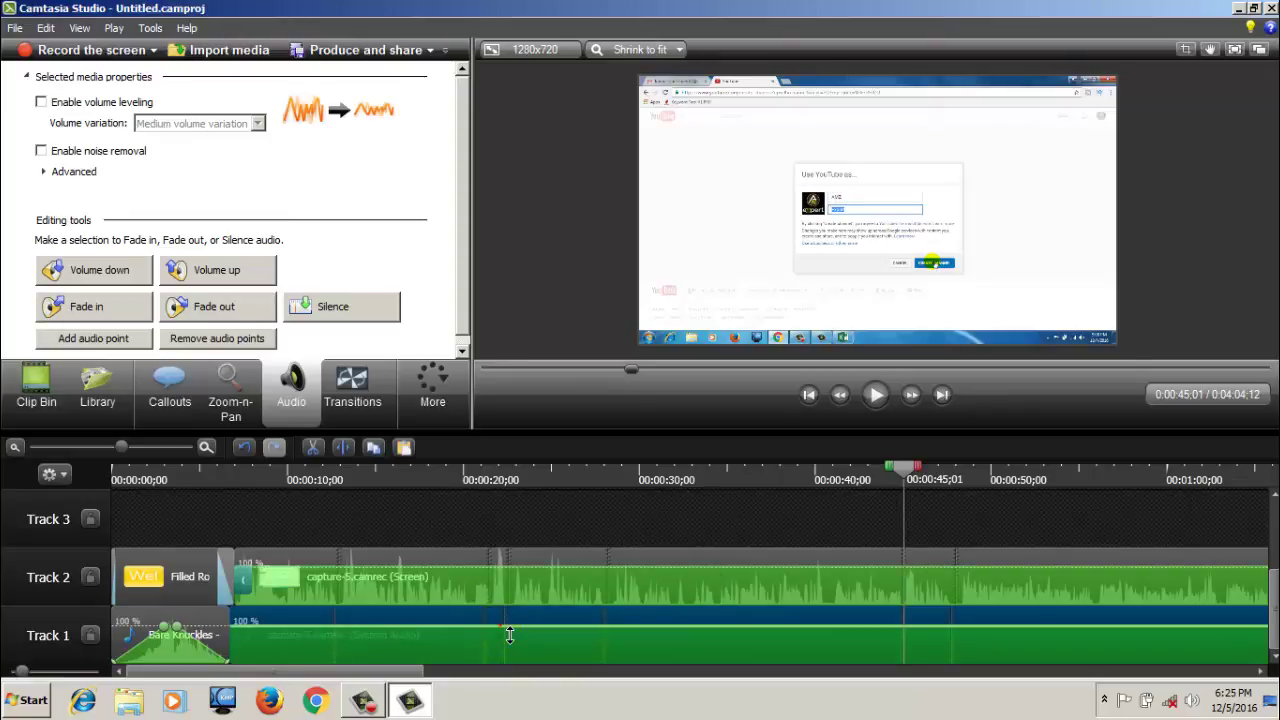
left_click_drag(509, 634, 507, 669)
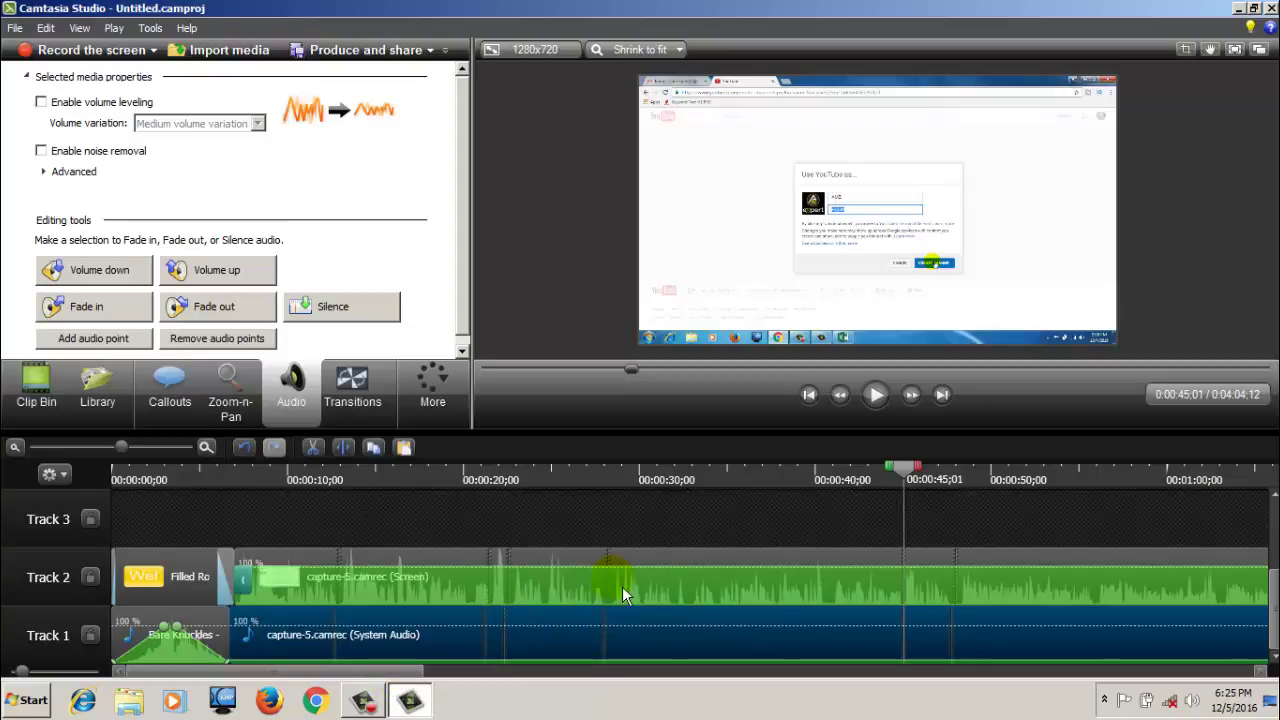
scroll(366, 671, "down", 3)
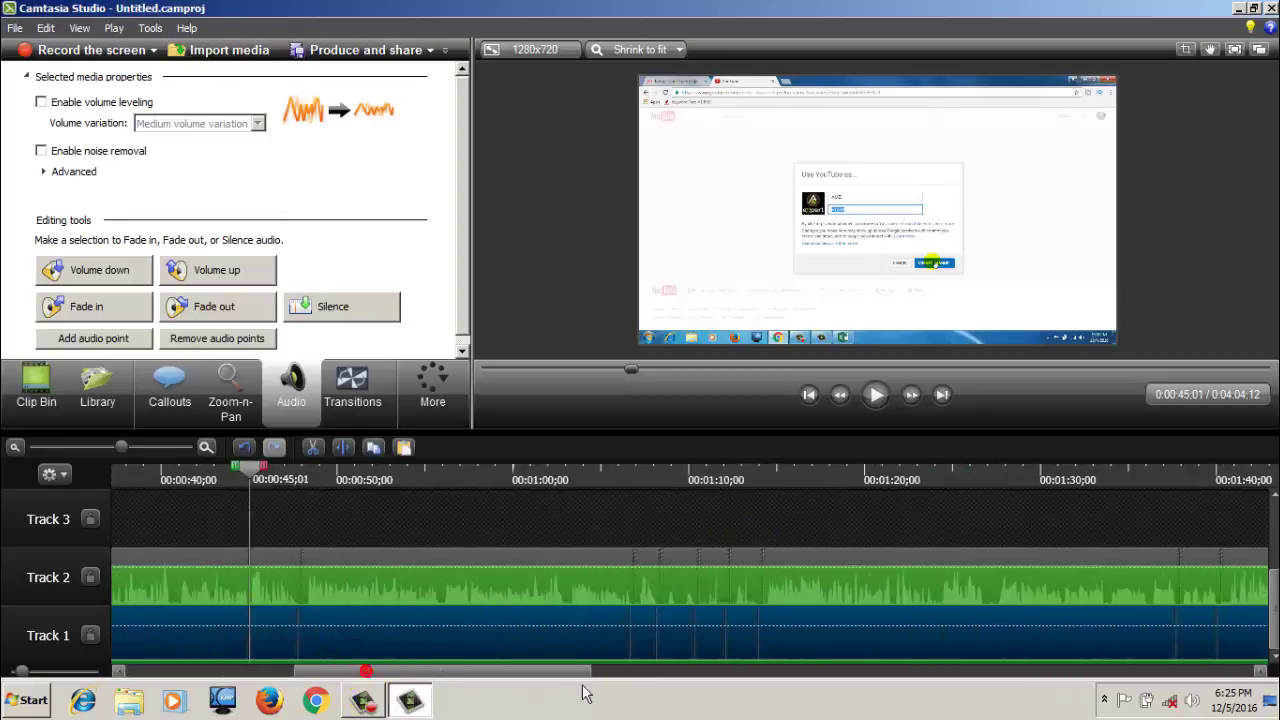
scroll(466, 671, "up", 3)
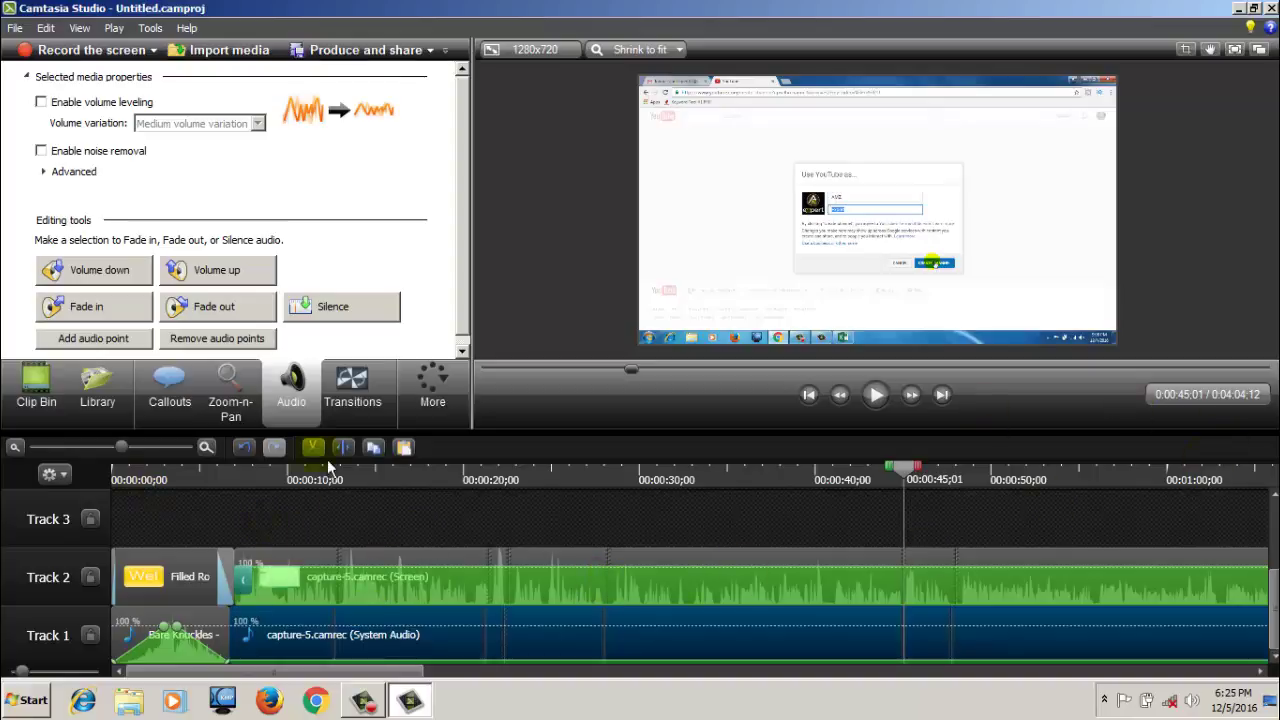
Add a zoom at 0:00:45;01 with aspect ratio maintained, framing the "Use YouTube as..." dialog in the middle of the recording
left_click(348, 405)
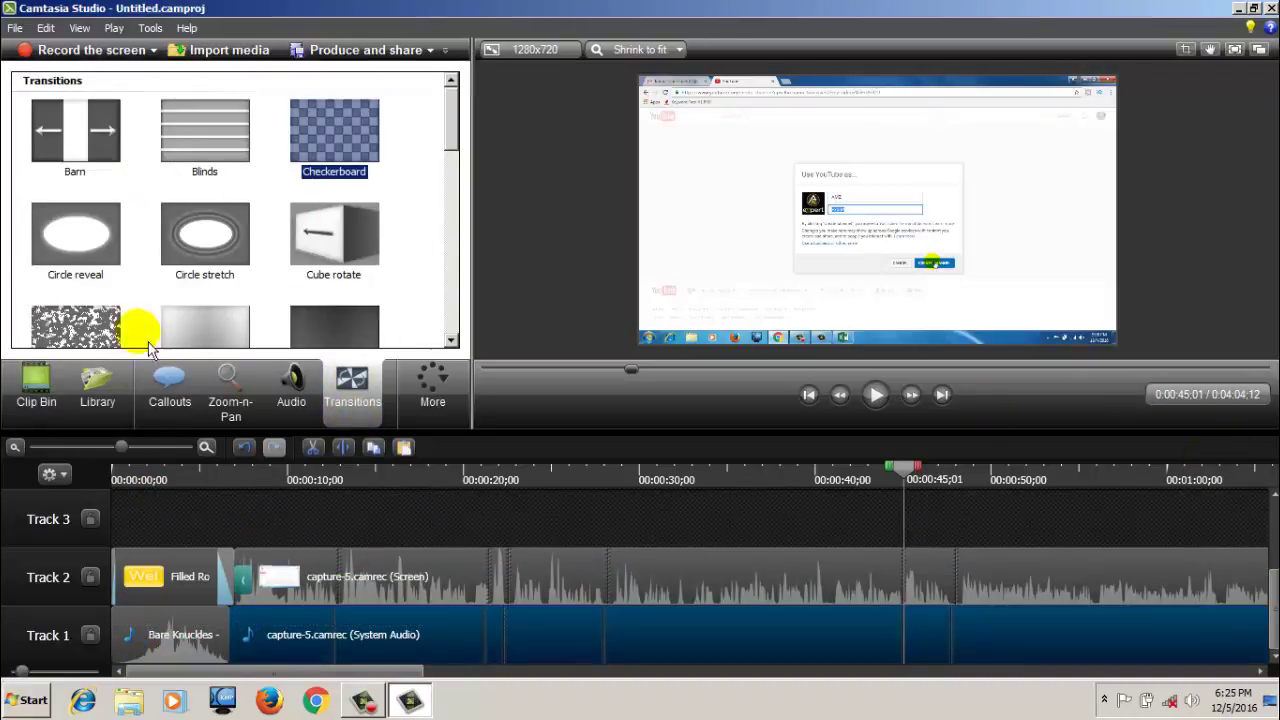
left_click(303, 390)
left_click(228, 406)
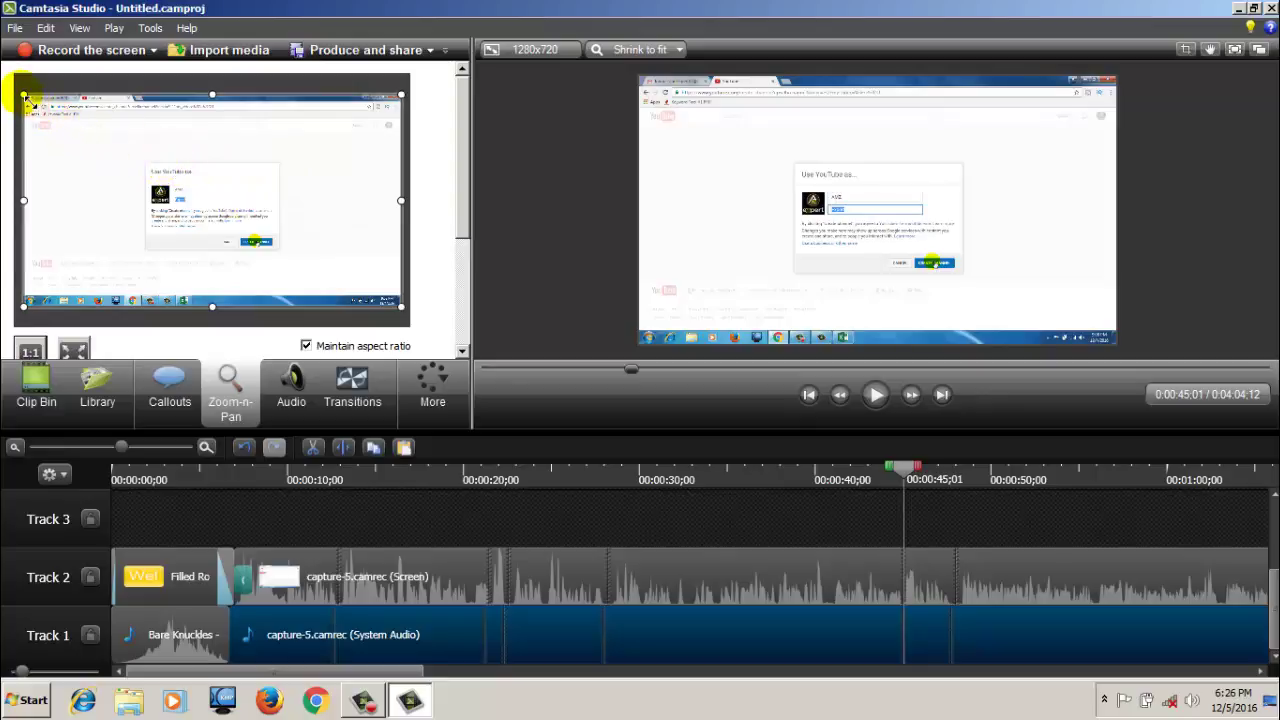
left_click_drag(26, 98, 136, 201)
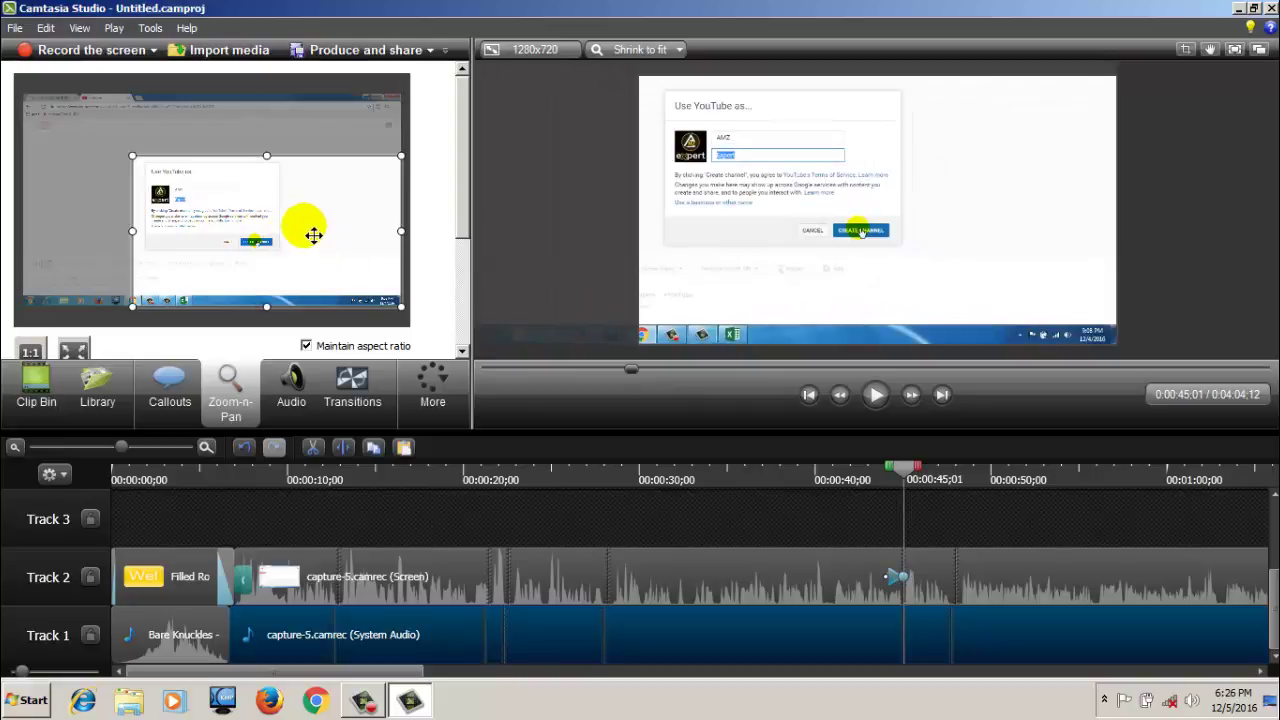
left_click_drag(314, 234, 264, 207)
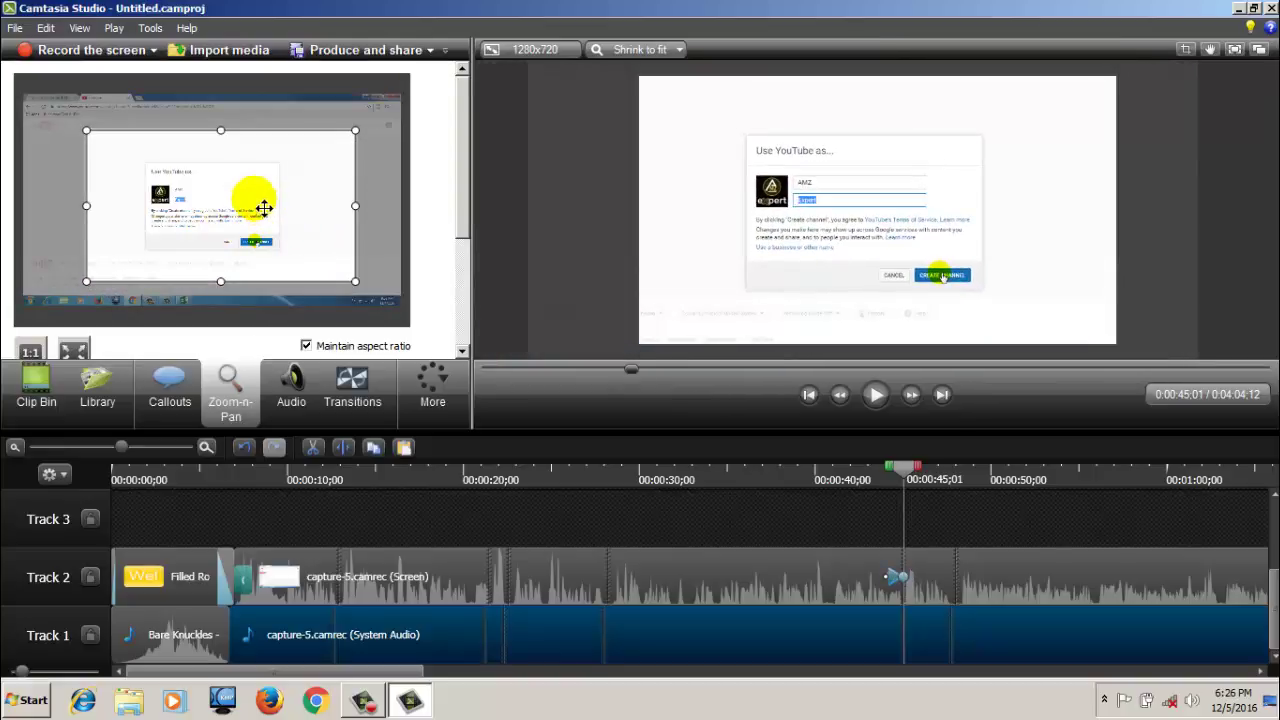
left_click_drag(356, 283, 314, 260)
left_click_drag(229, 207, 236, 211)
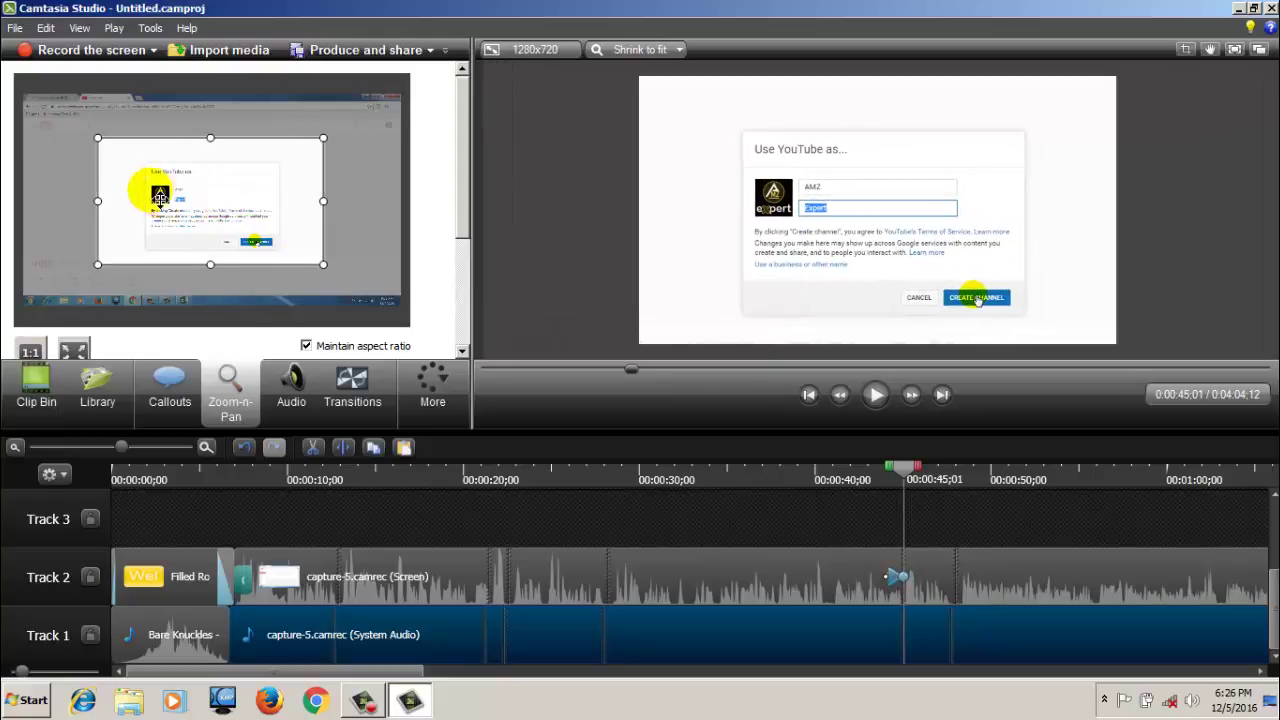
left_click_drag(106, 146, 118, 155)
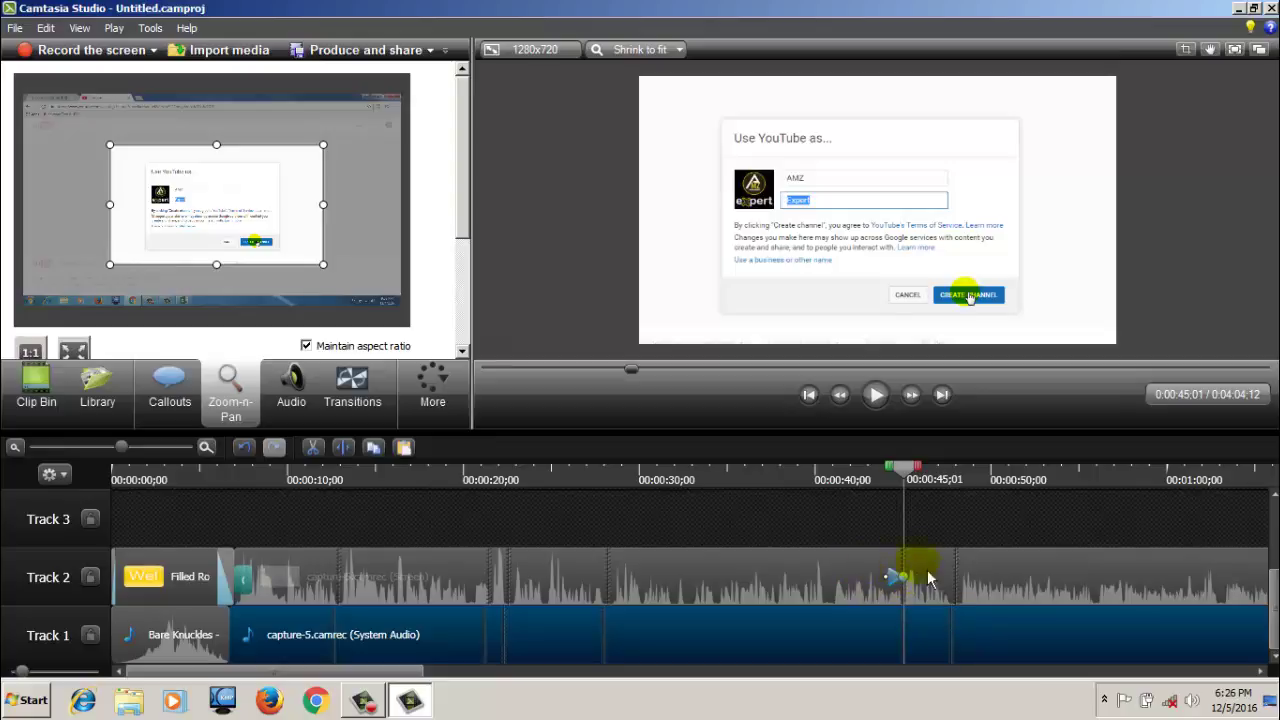
Adjust the zoom animation's timing on Track 2, preview it from 0:00:39;19, and make it end at about 0:00:47;10
mouse_move(916, 587)
left_mouse_down()
mouse_move(946, 597)
mouse_move(910, 599)
left_mouse_up()
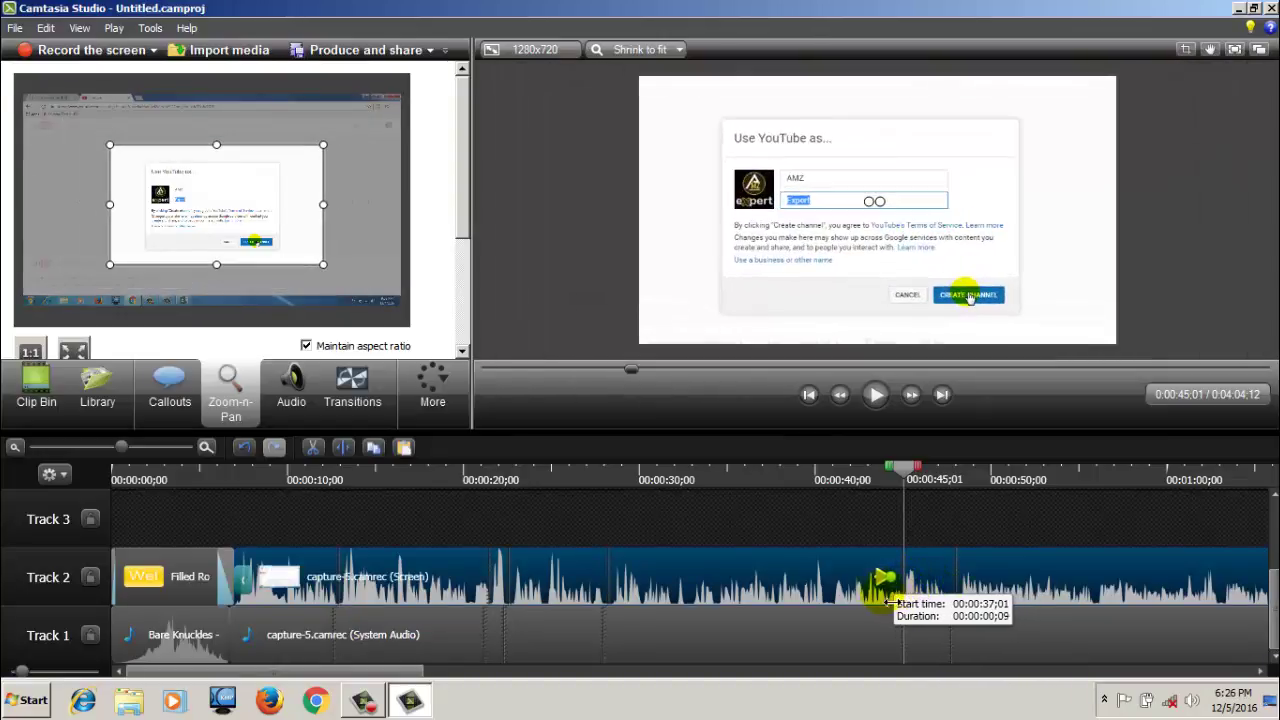
mouse_move(908, 598)
left_mouse_down()
mouse_move(1014, 612)
mouse_move(961, 628)
mouse_move(920, 622)
mouse_move(900, 638)
mouse_move(937, 600)
mouse_move(880, 602)
mouse_move(1024, 625)
mouse_move(1262, 610)
mouse_move(1034, 614)
mouse_move(907, 633)
mouse_move(866, 622)
mouse_move(936, 634)
left_mouse_up()
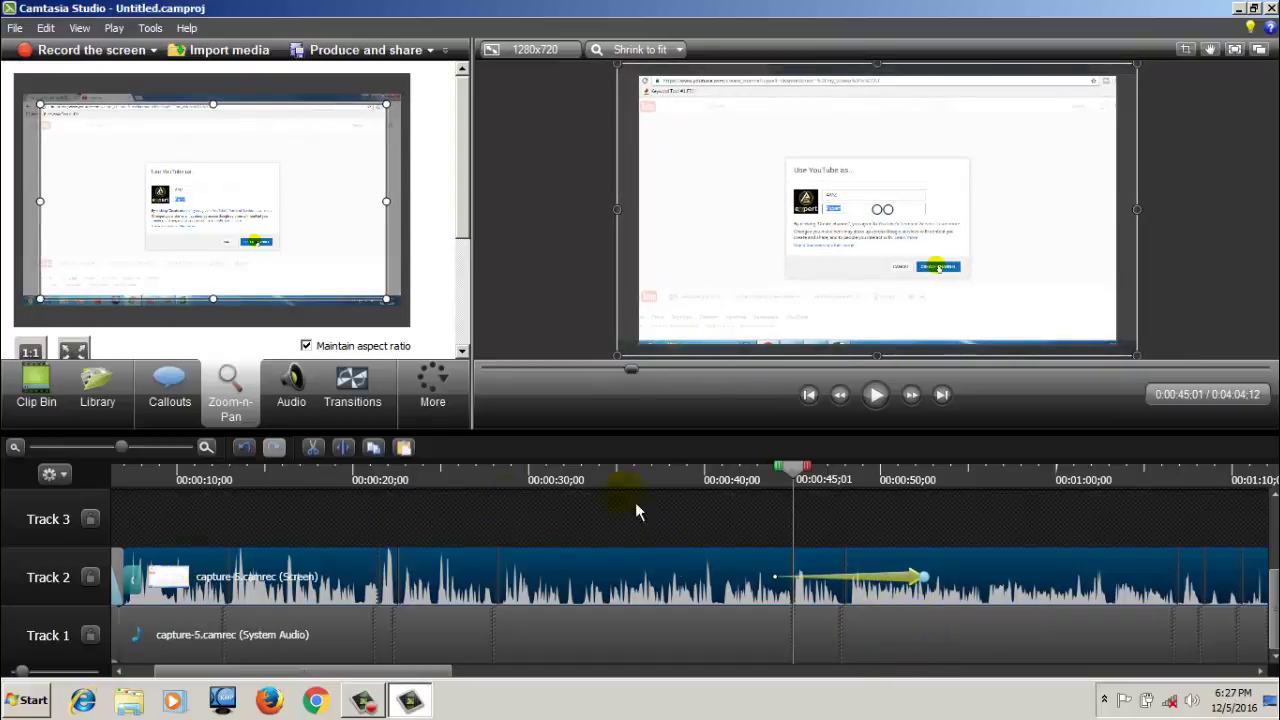
left_click_drag(808, 481, 713, 485)
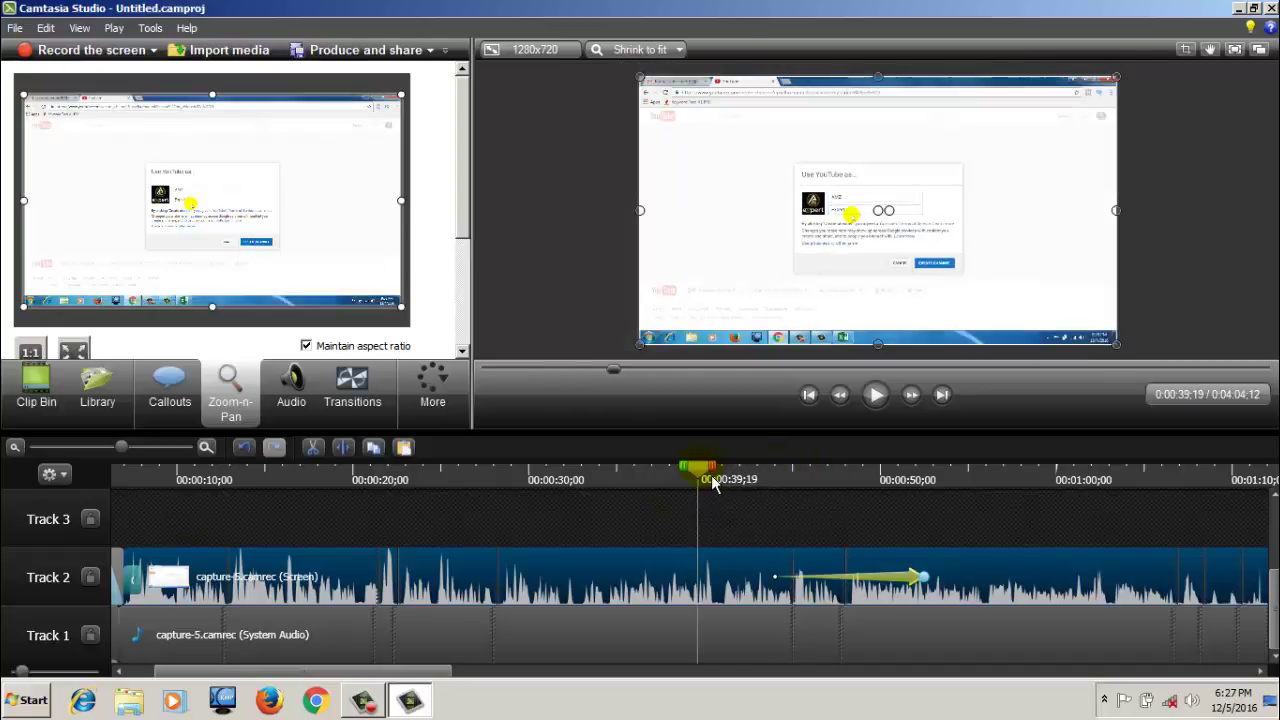
left_click(885, 406)
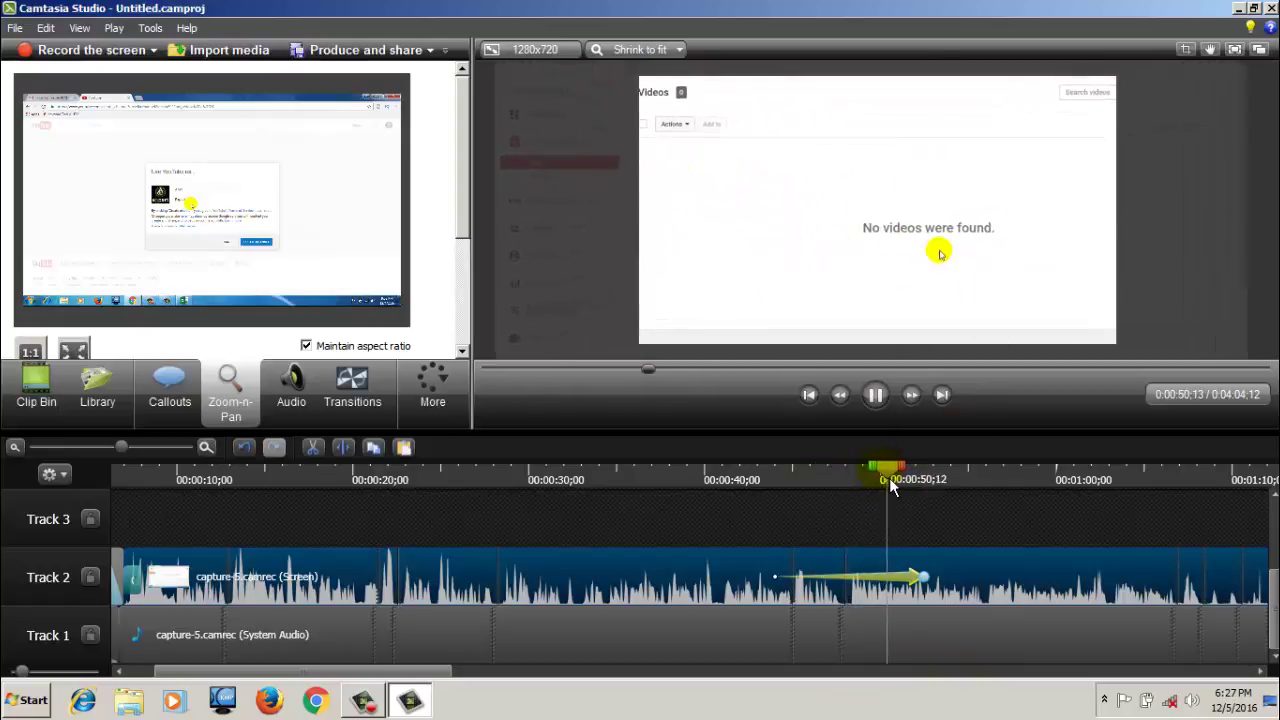
left_click(884, 408)
left_click_drag(897, 470, 846, 486)
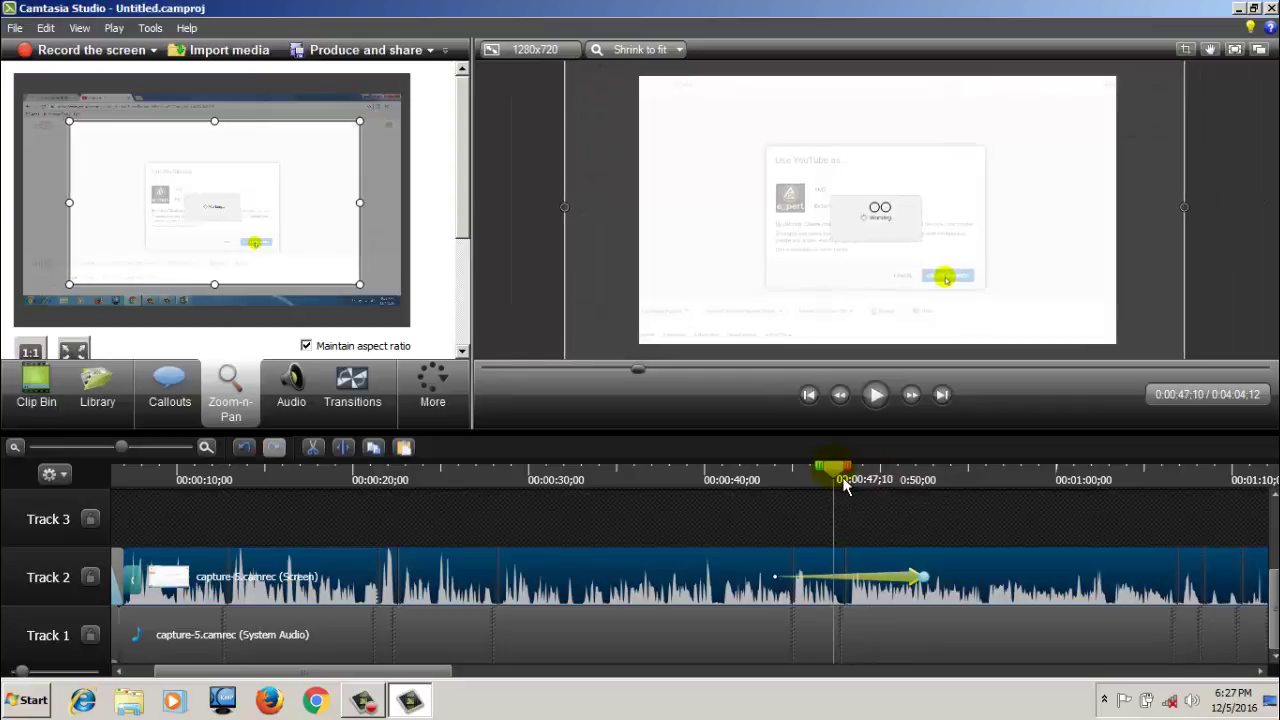
left_click_drag(912, 578, 842, 577)
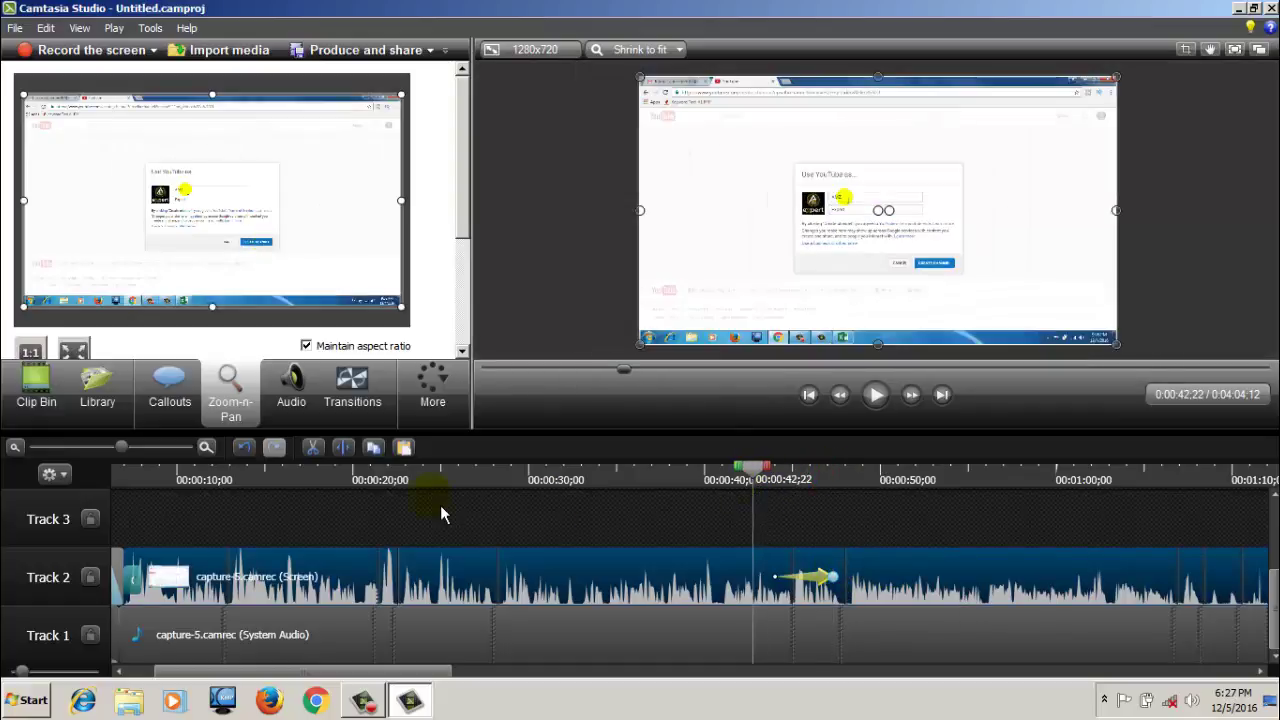
left_click(428, 257)
left_click(38, 390)
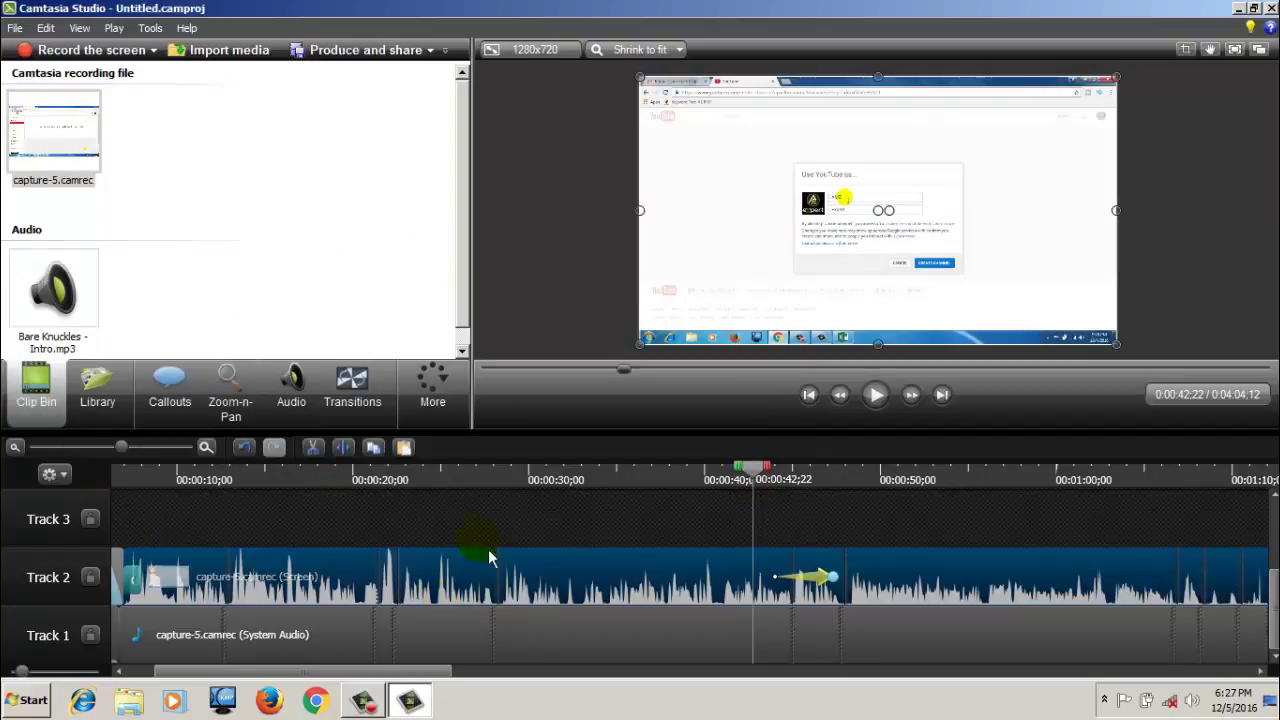
left_click(398, 546)
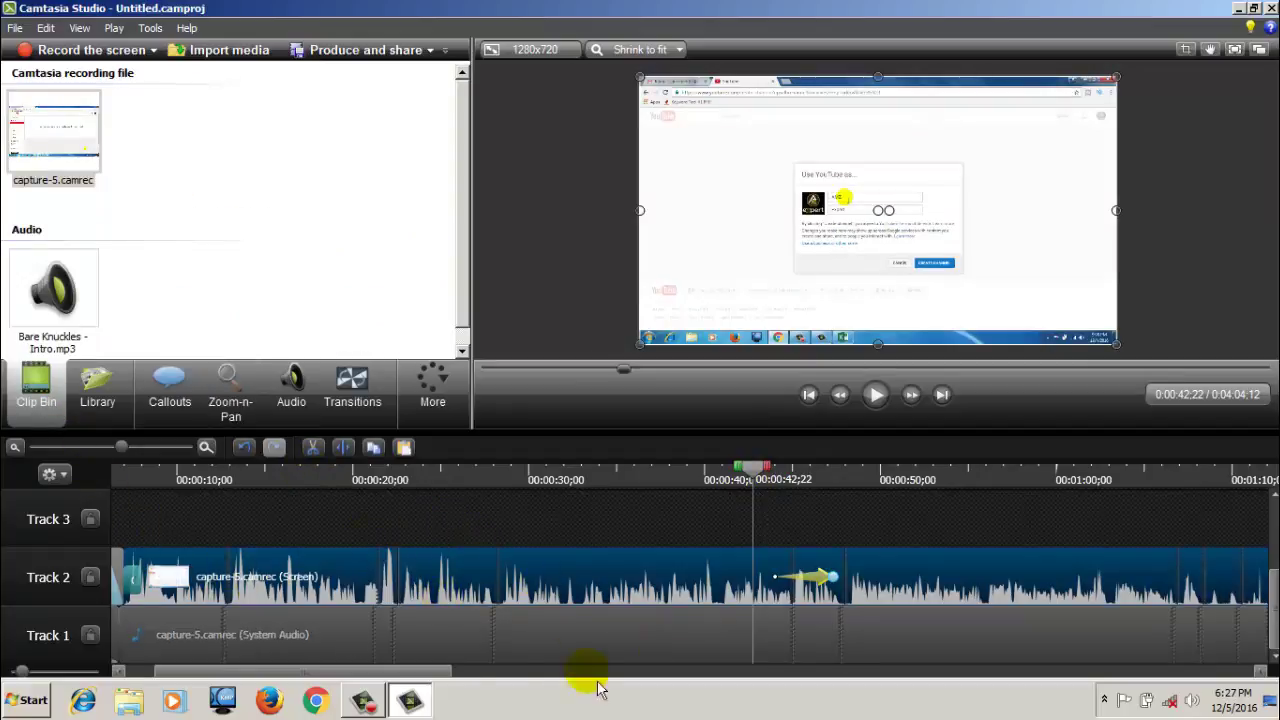
left_click_drag(410, 670, 298, 675)
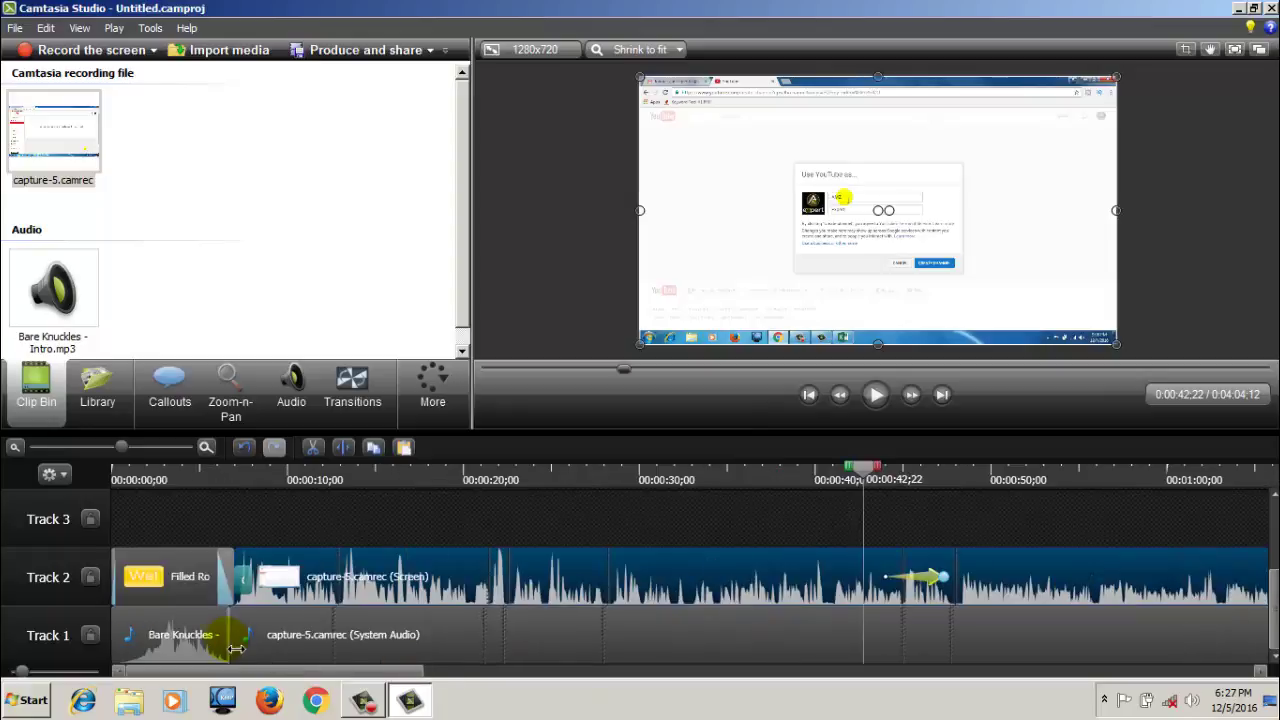
Start producing the video with the "MP4 only (up to 720p)" preset and continue to the file name and folder settings
left_click(370, 50)
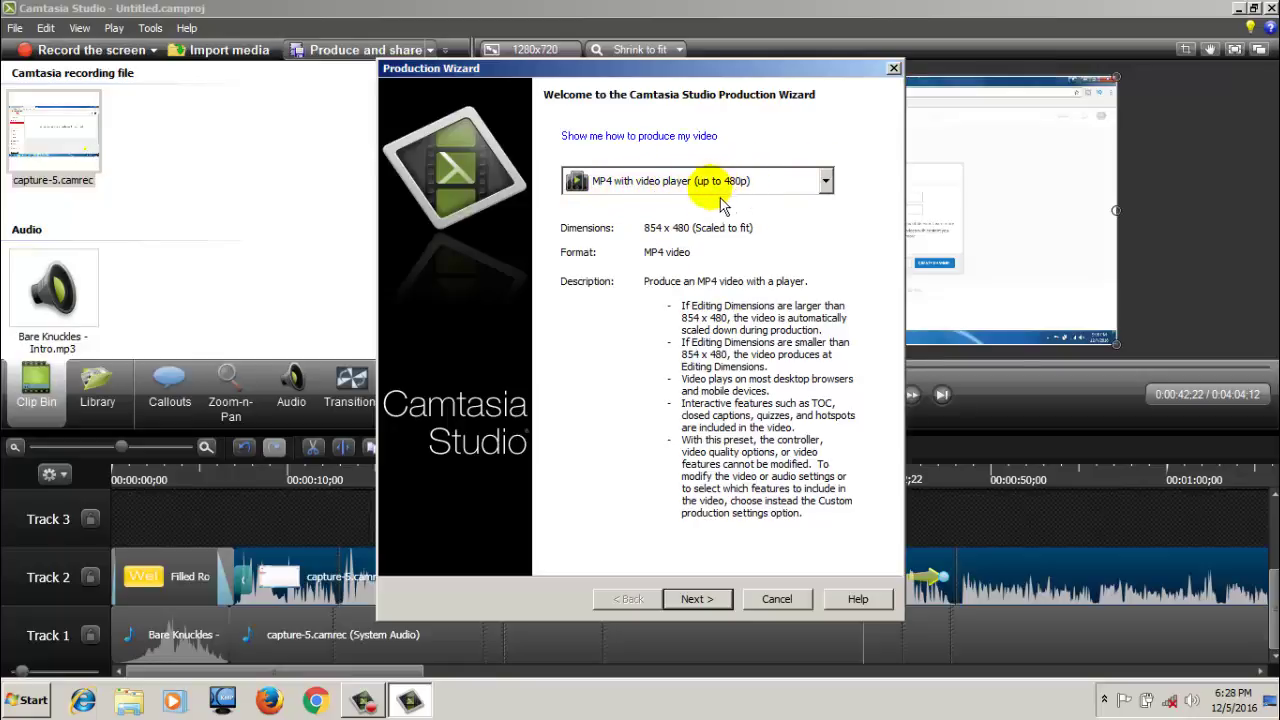
left_click(826, 180)
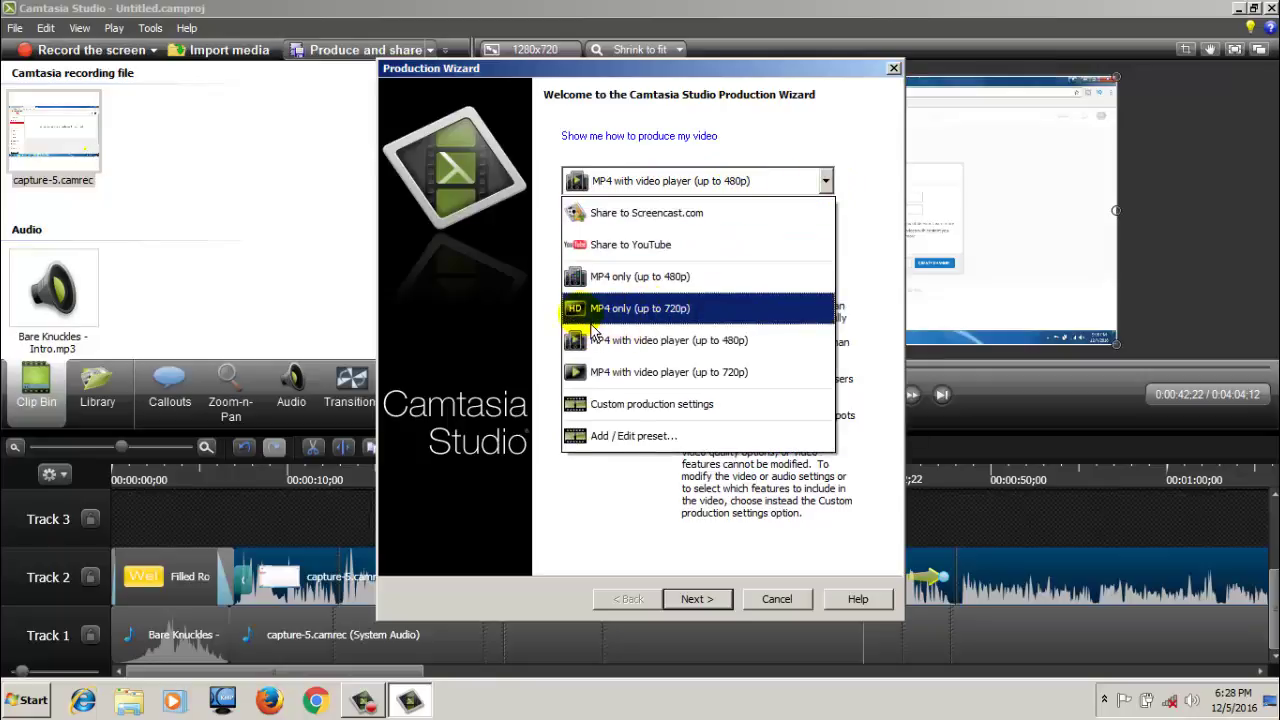
left_click(710, 310)
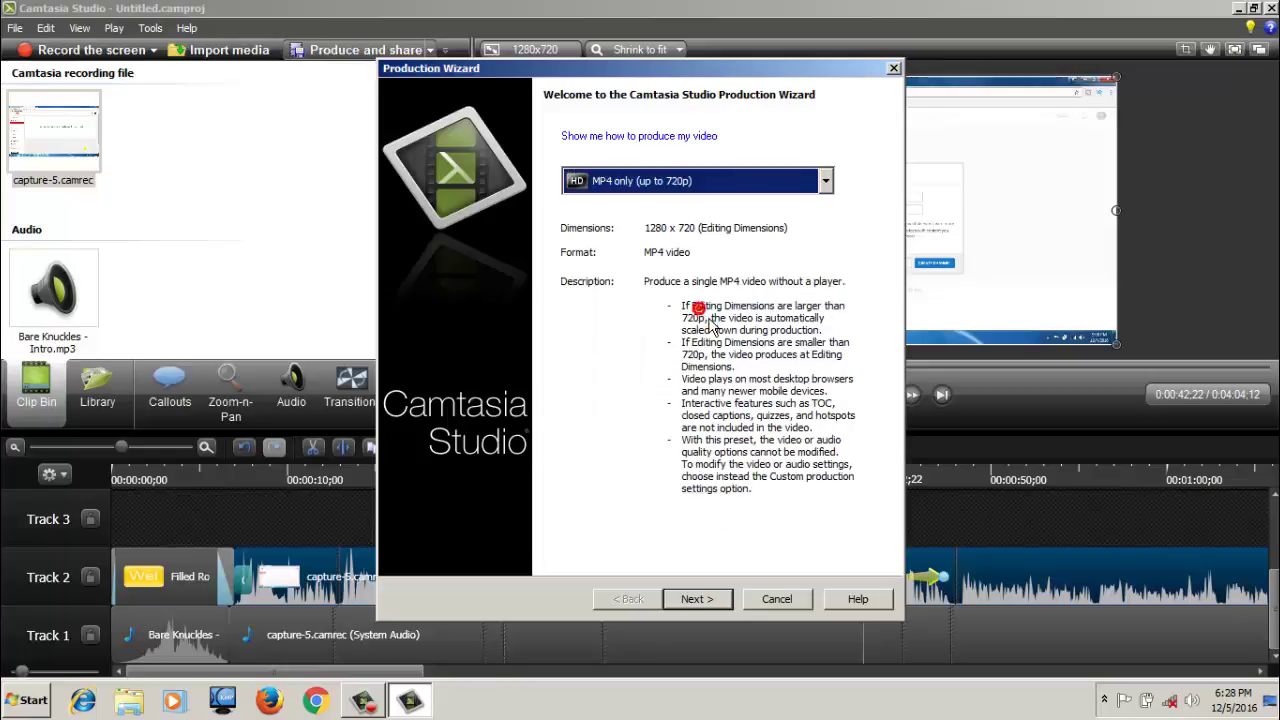
left_click(718, 610)
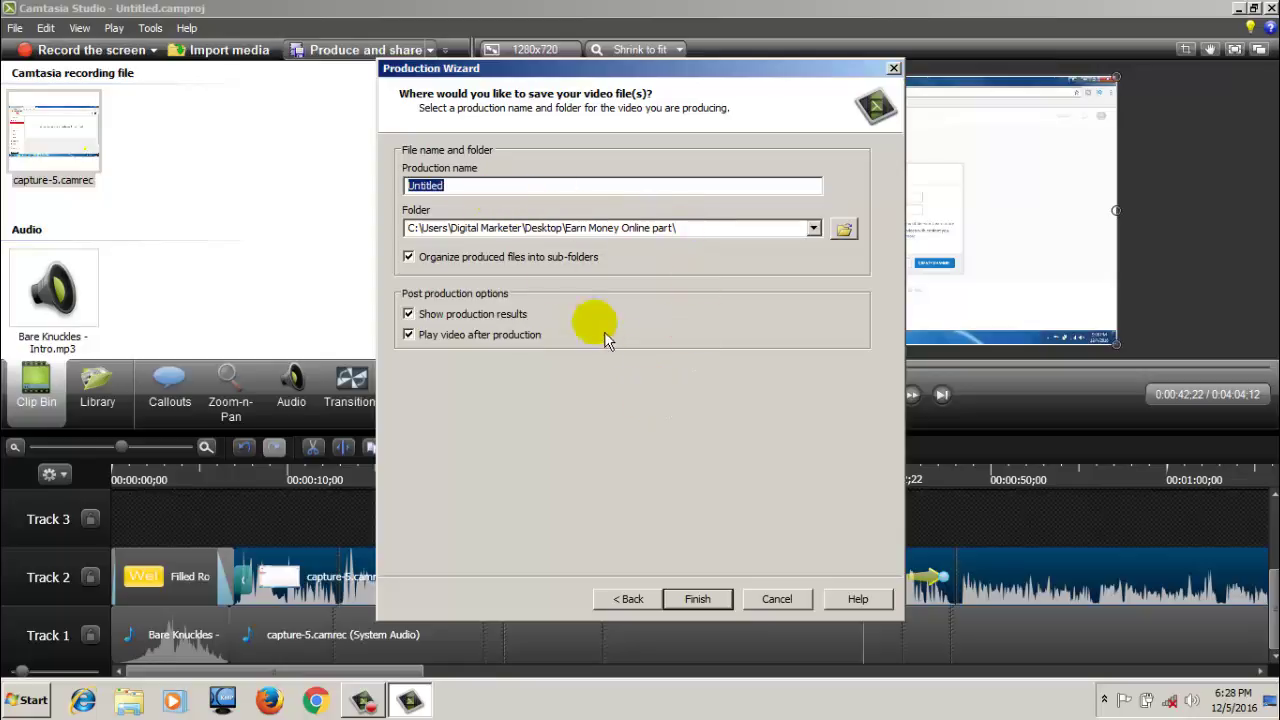
Choose the Desktop as the output folder for the produced MP4 video
left_click(844, 229)
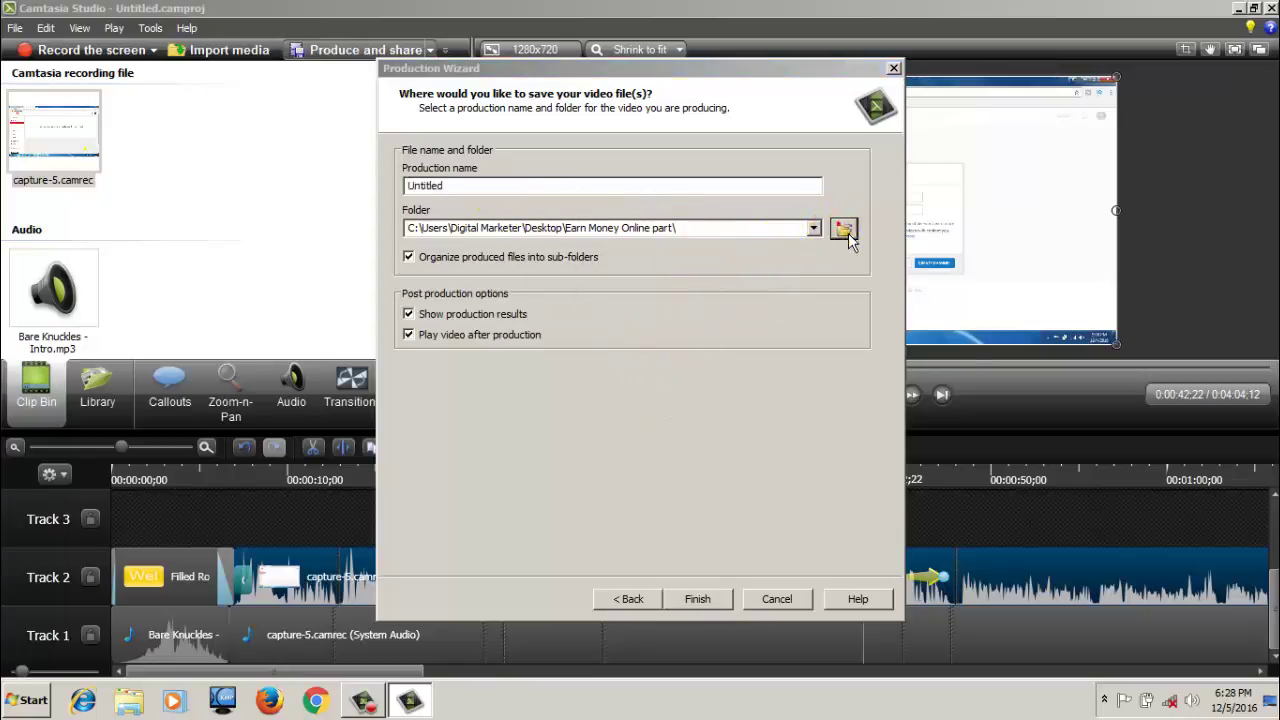
left_click(426, 229)
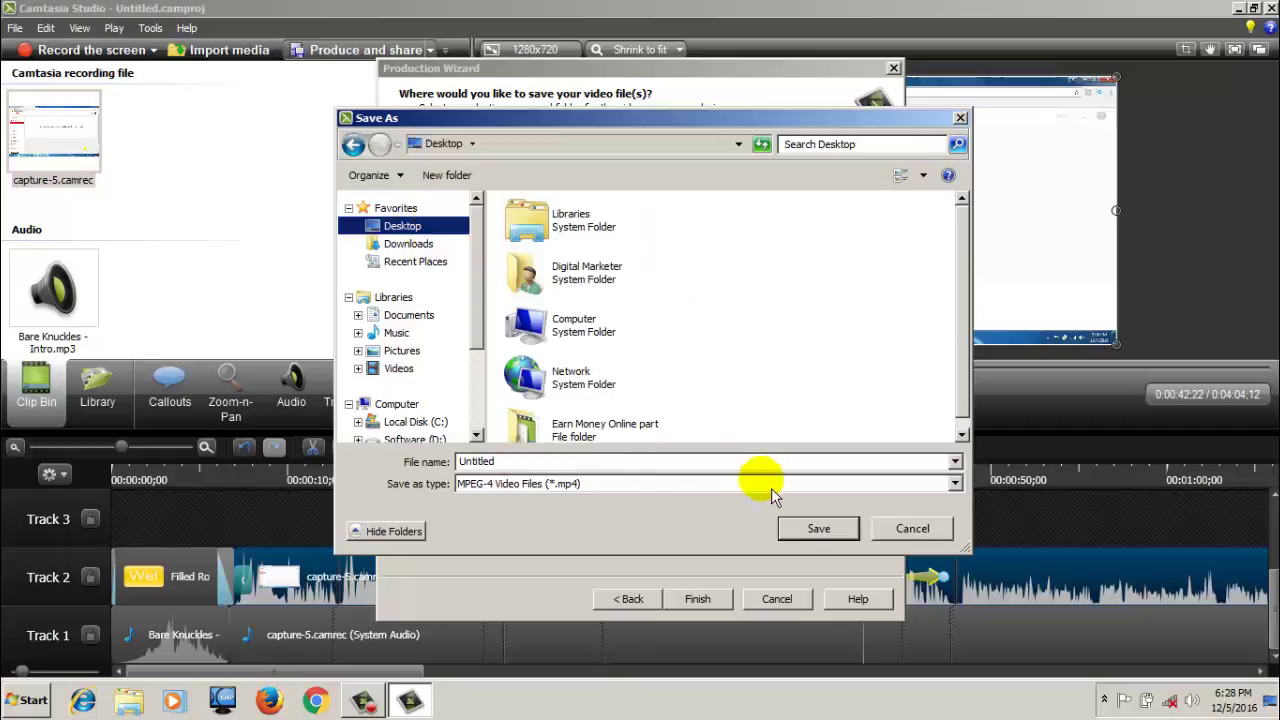
double_click(497, 461)
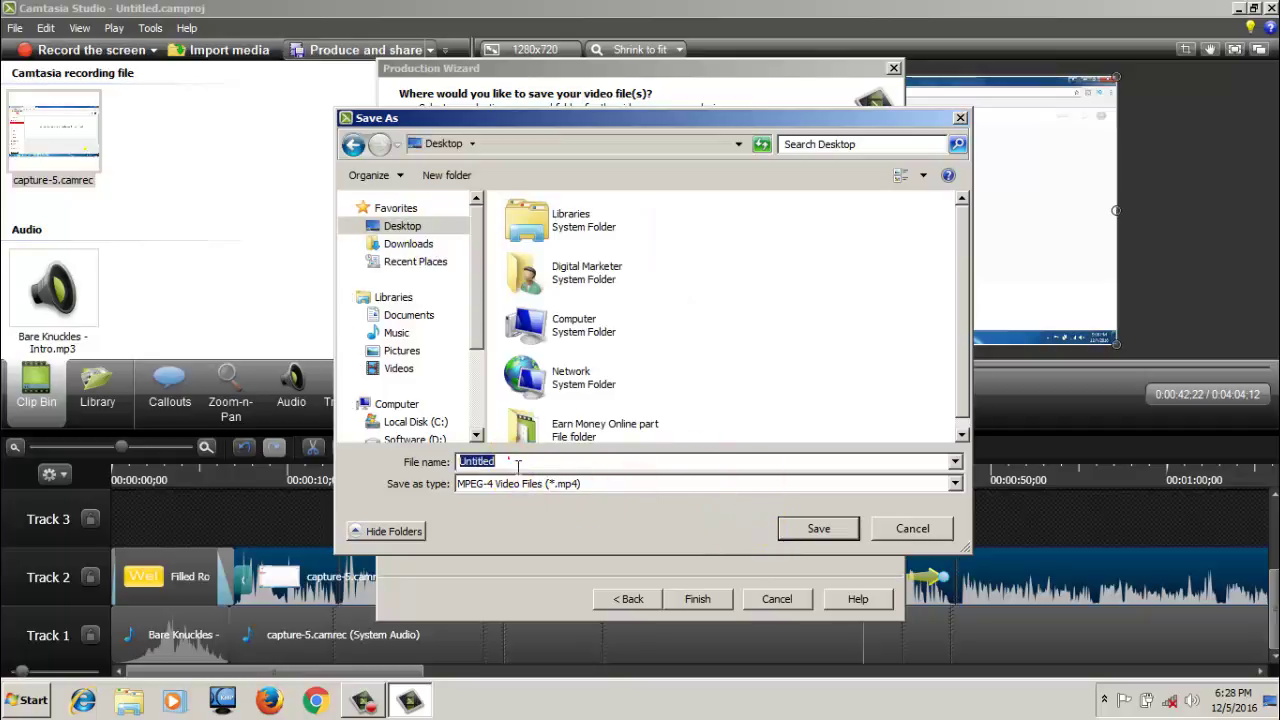
left_click(819, 529)
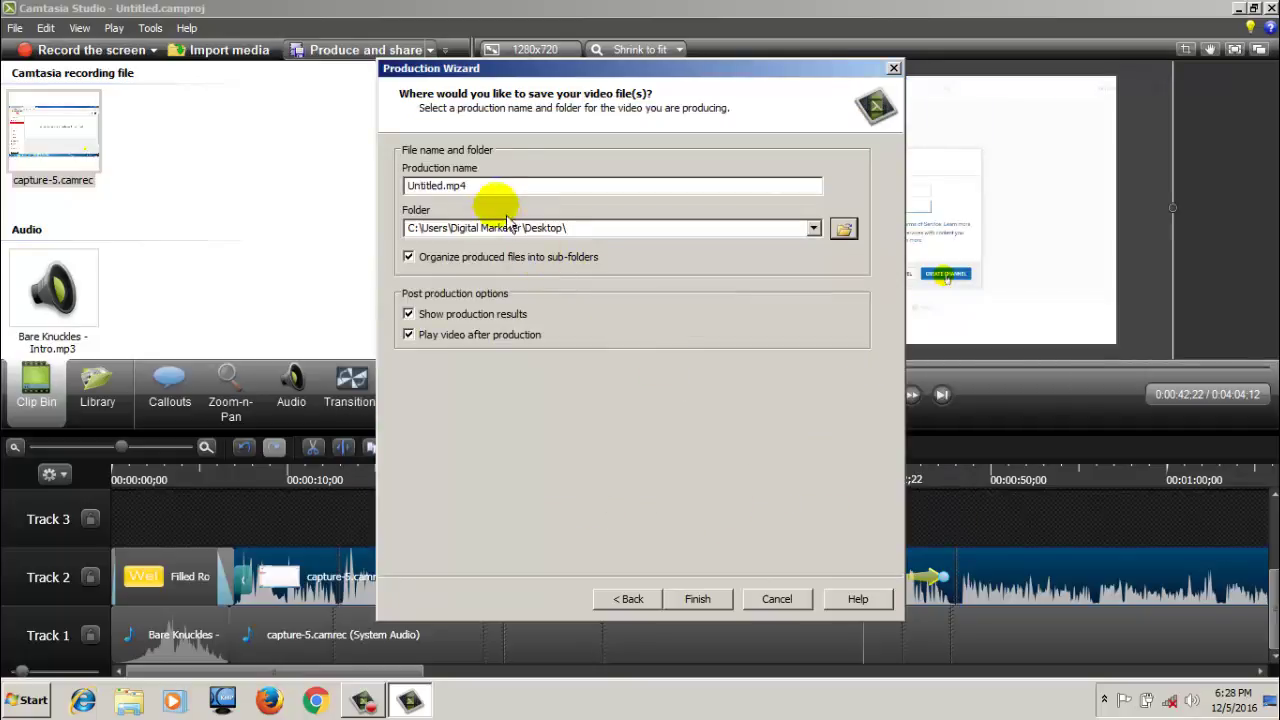
Give the production a name beginning "How to use camtasia", start rendering it, and select its output folder on the desktop
double_click(488, 185)
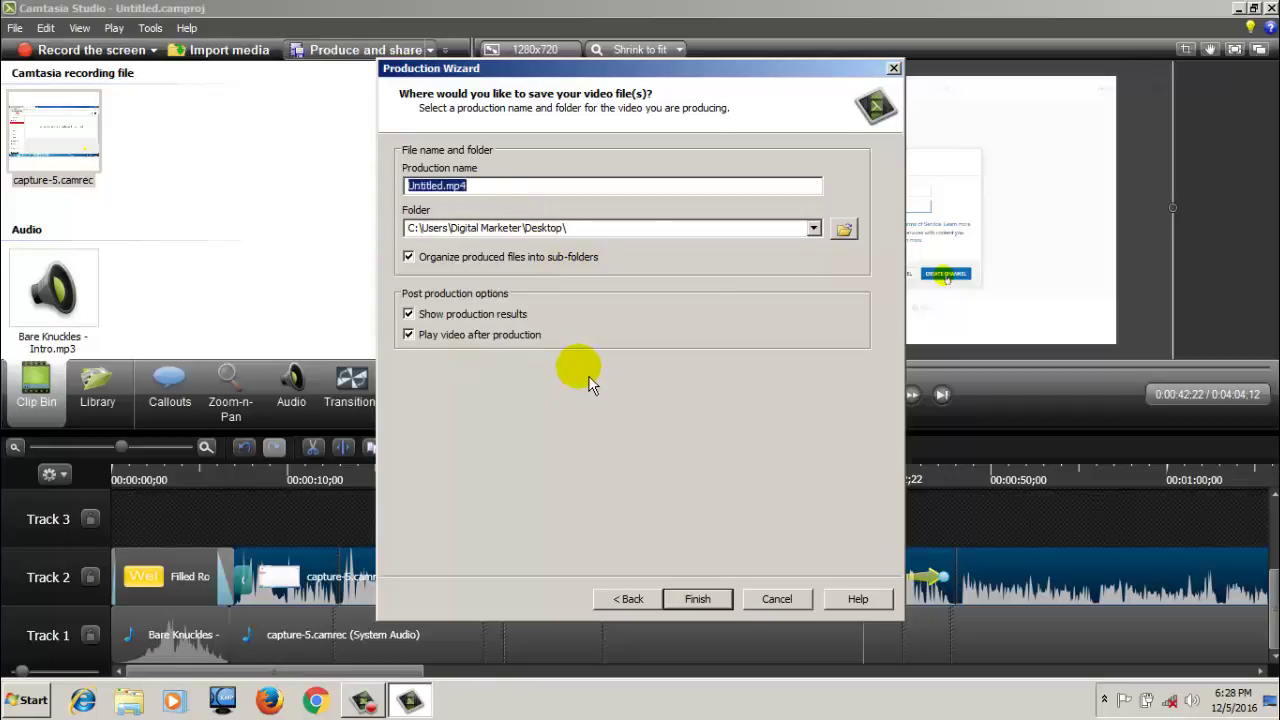
type("How to use ca")
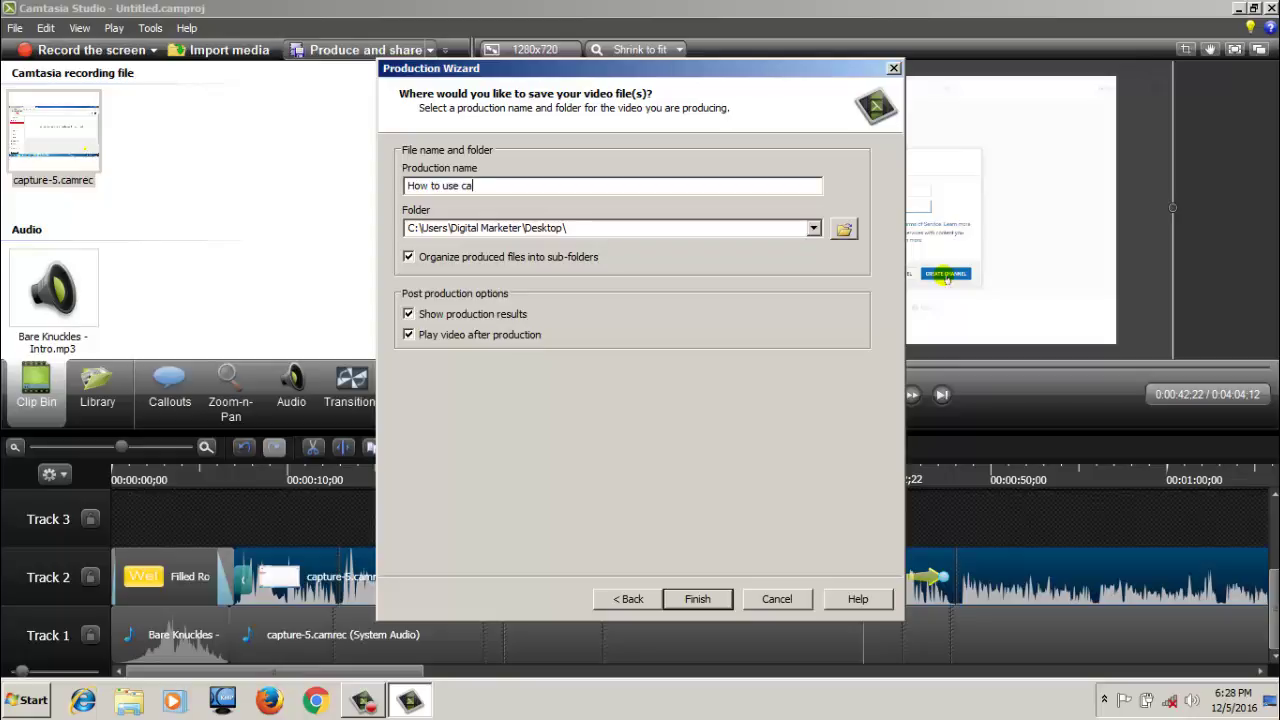
type("tas")
type("01")
left_click(697, 598)
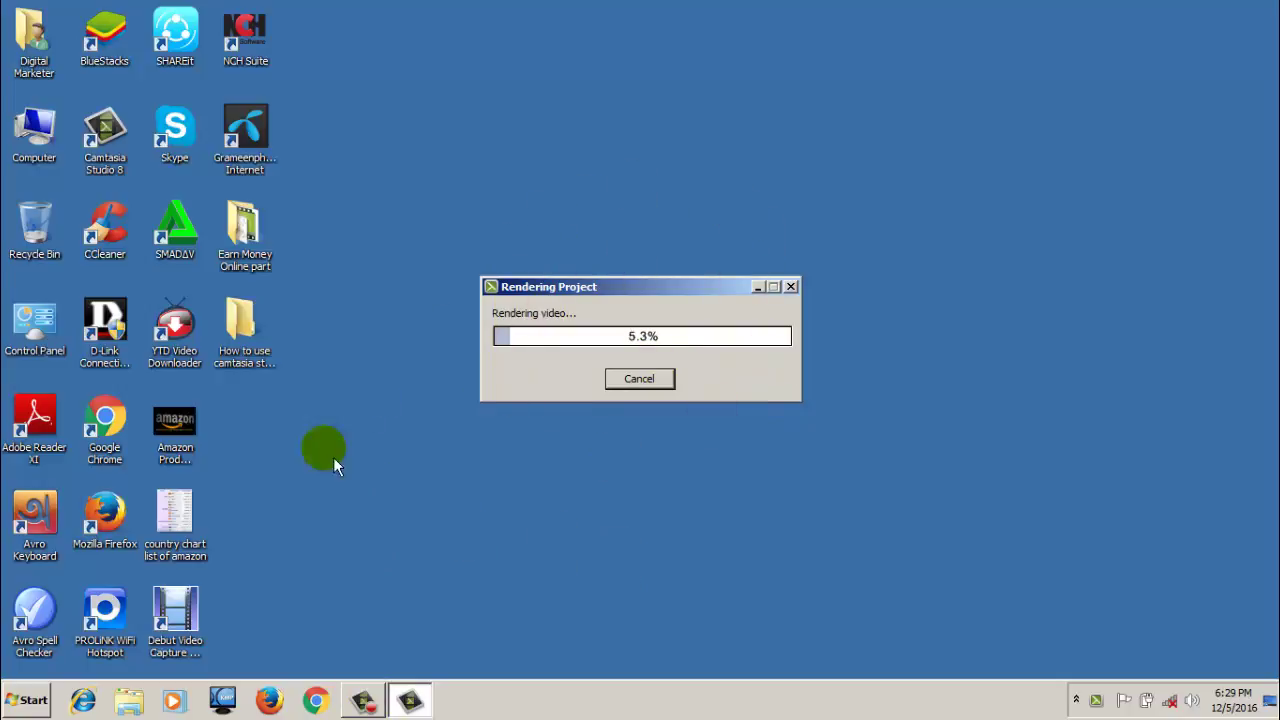
left_click(225, 310)
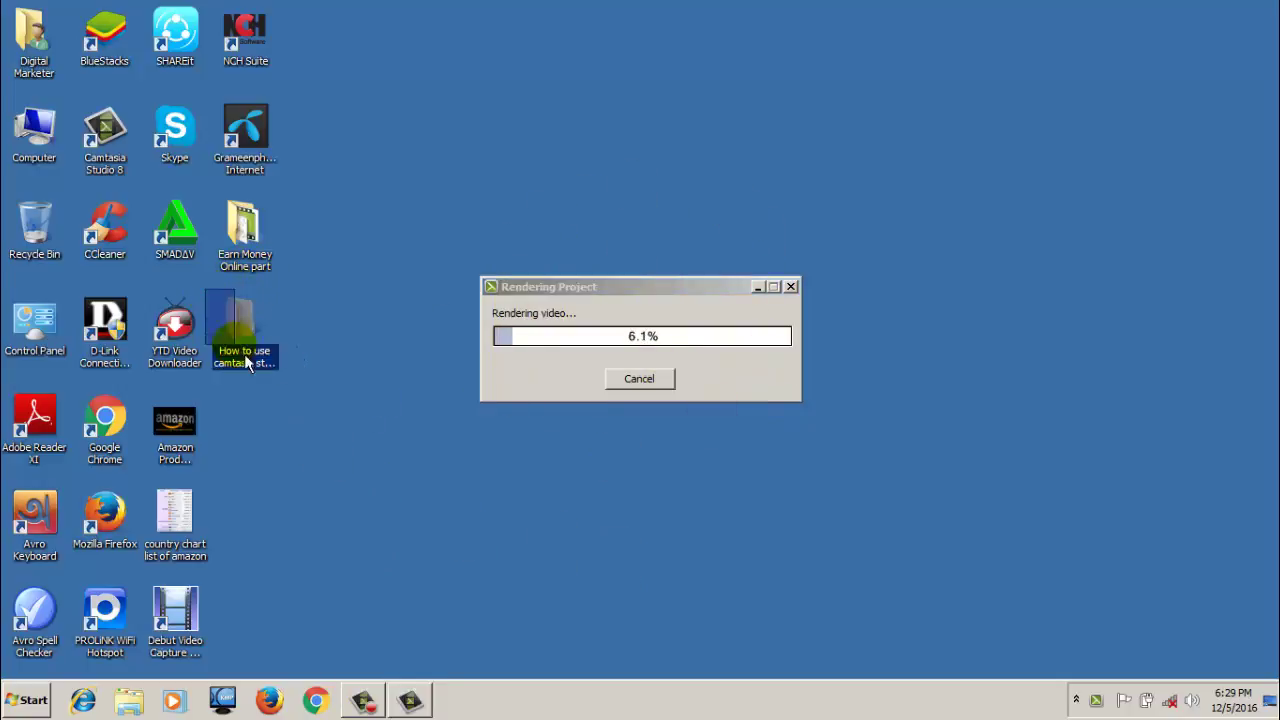
left_click_drag(244, 354, 329, 404)
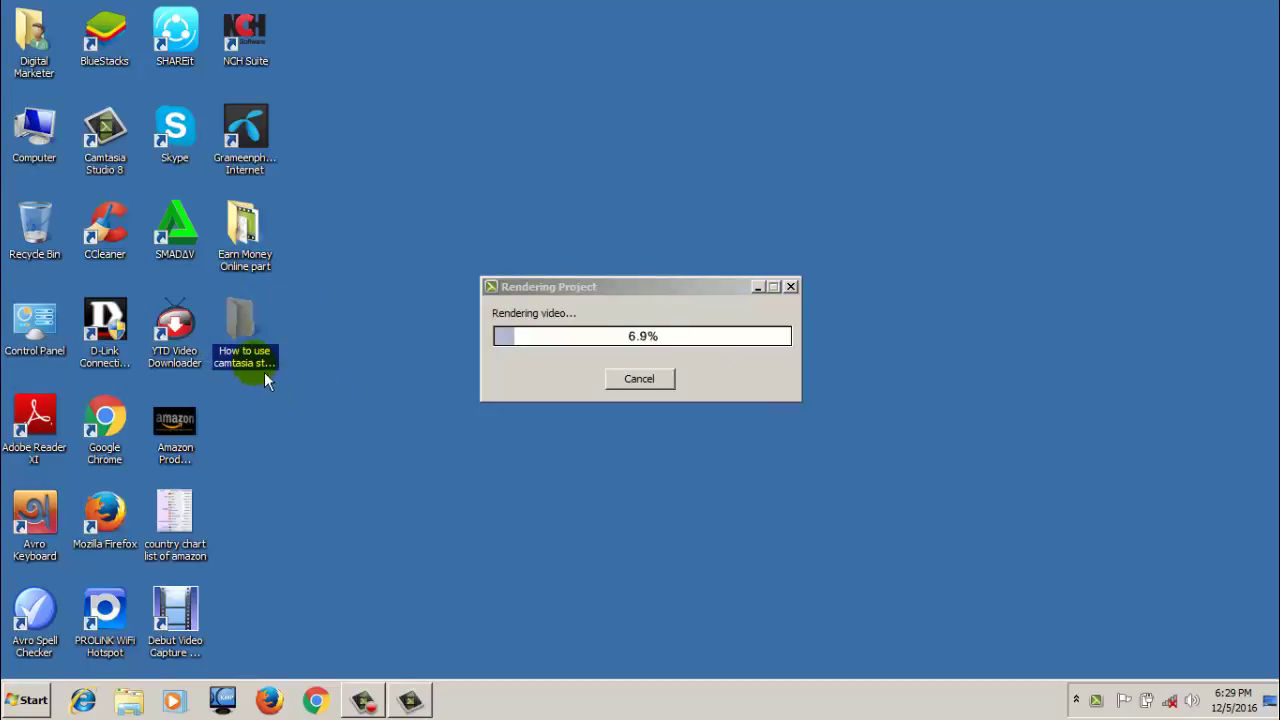
Check the contents of the "How to use camtasia studio part 01" output folder on the desktop and close it
left_click_drag(230, 354, 400, 400)
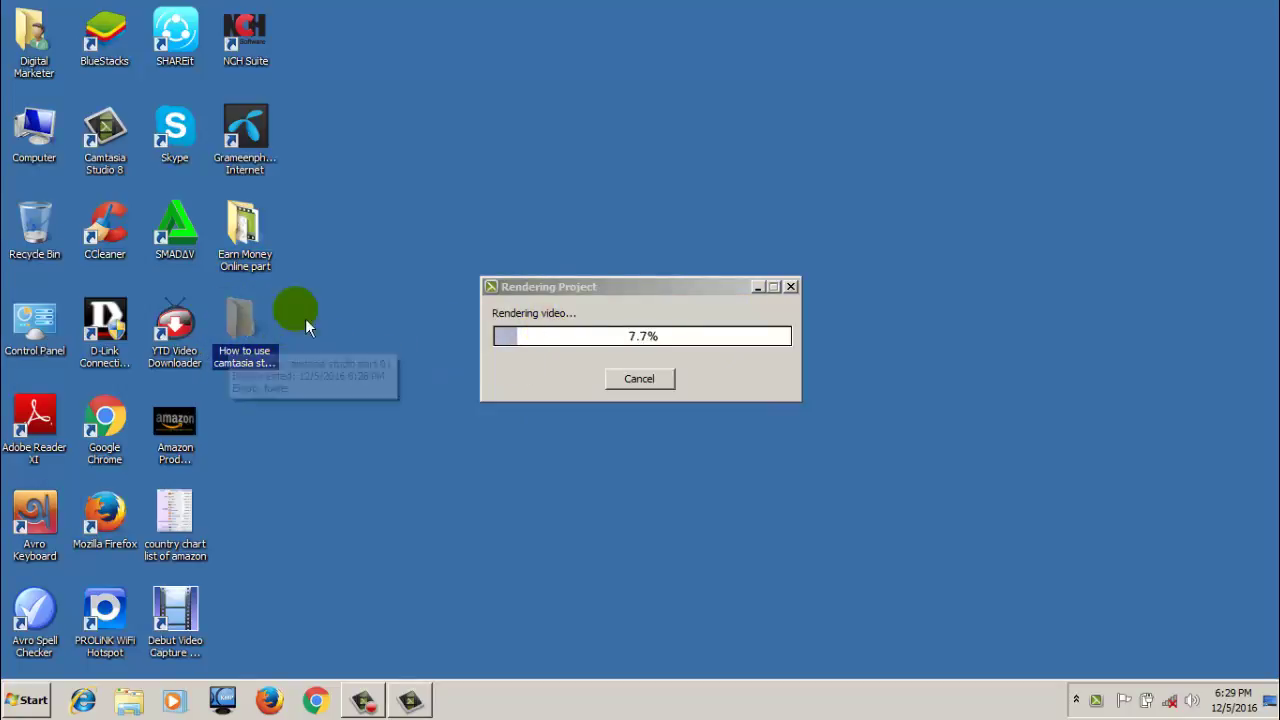
double_click(250, 336)
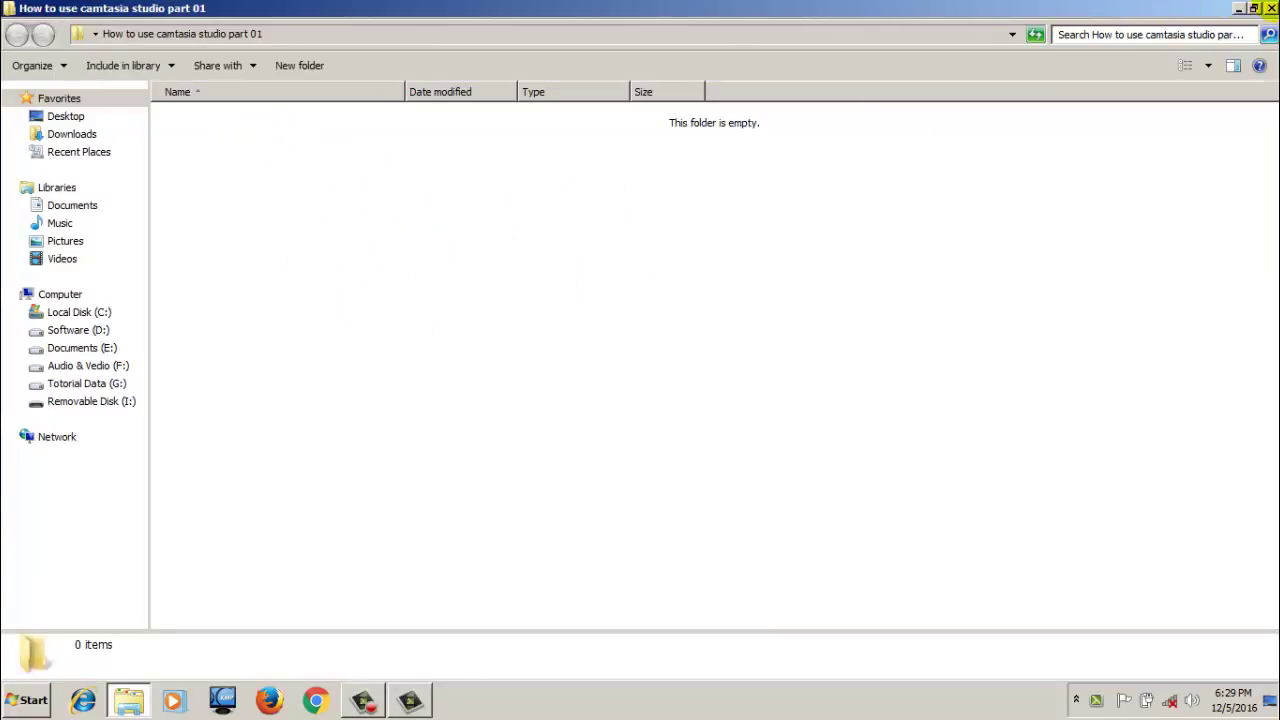
left_click(1270, 8)
Minimize the Rendering Project window and leave the video rendering in the background
left_click(360, 700)
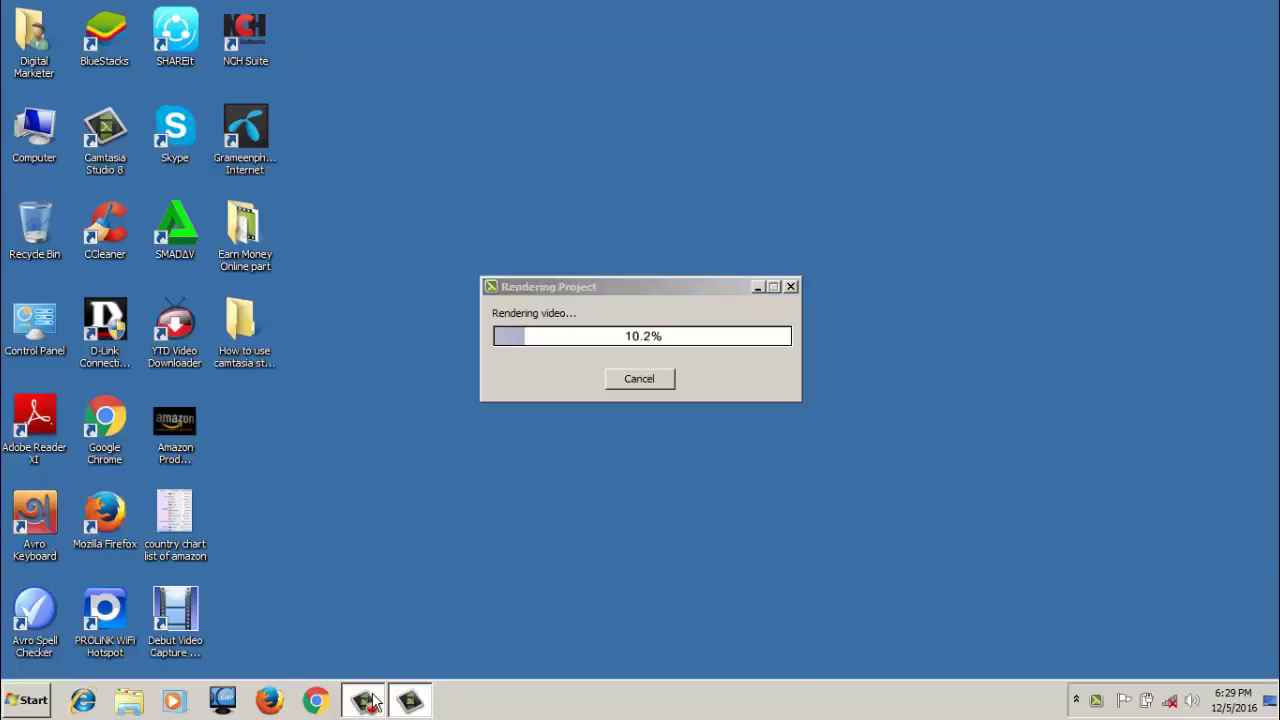
left_click(363, 706)
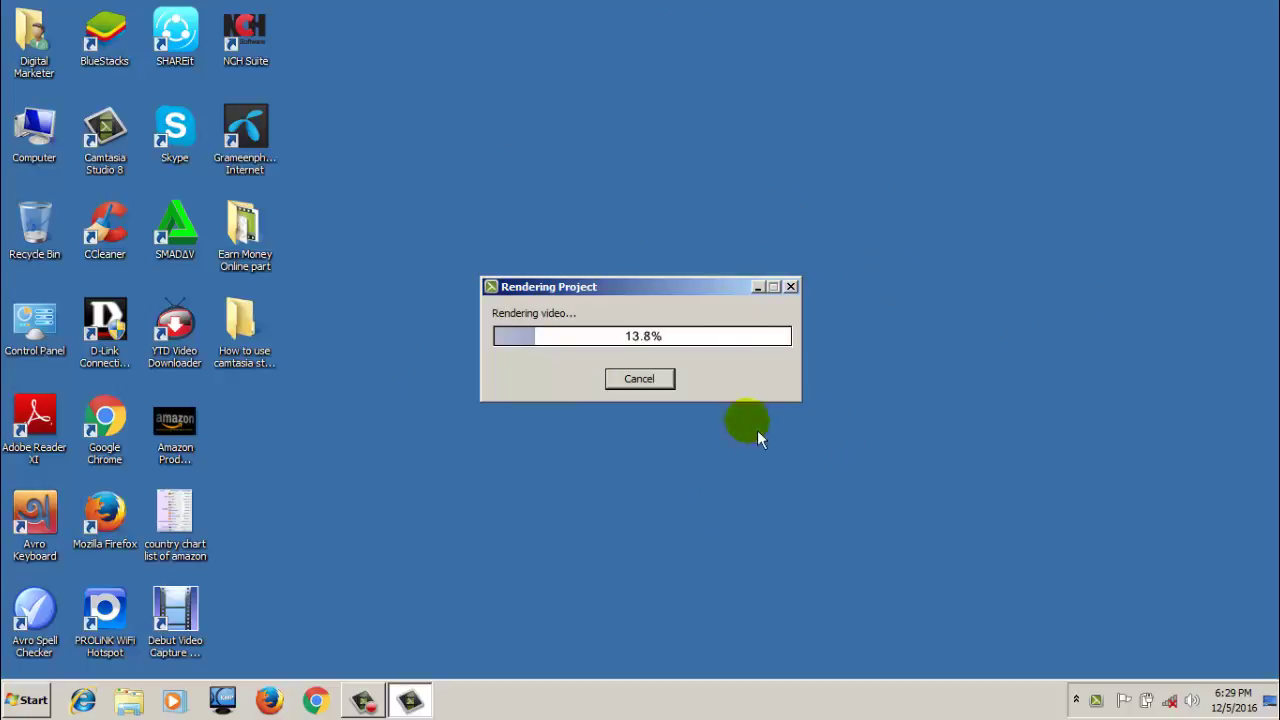
left_click(747, 512)
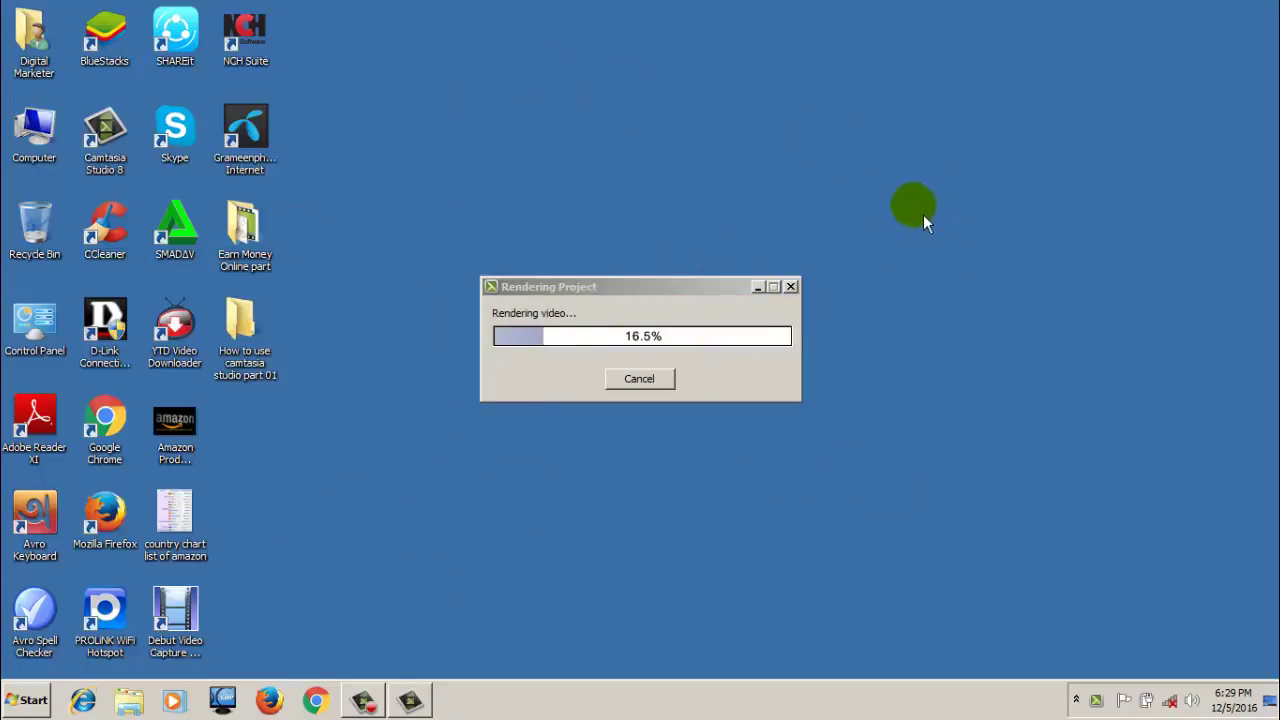
left_click(770, 294)
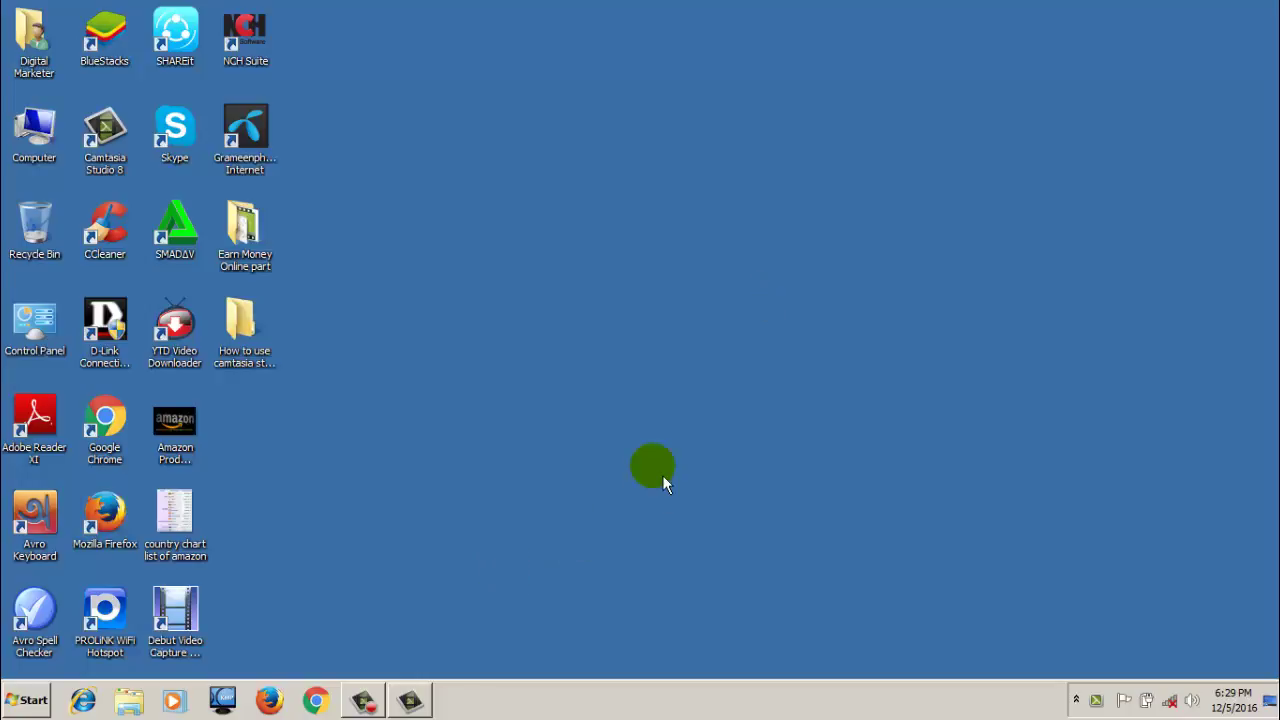